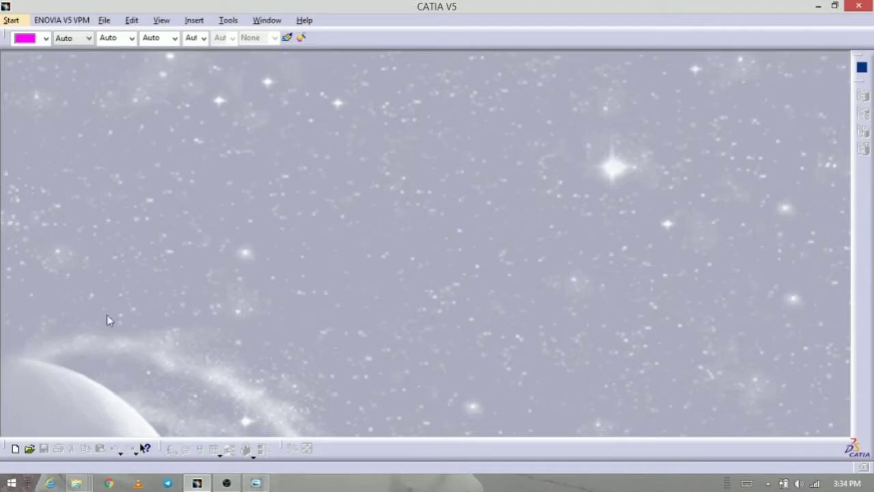
- Consult the BRACKET_01.jpg drawing, and create a Generative Shape Design part in CATIA named BRACKET_01 with a geometrical set
{"action": "left_click", "coordinate": [256, 483]}
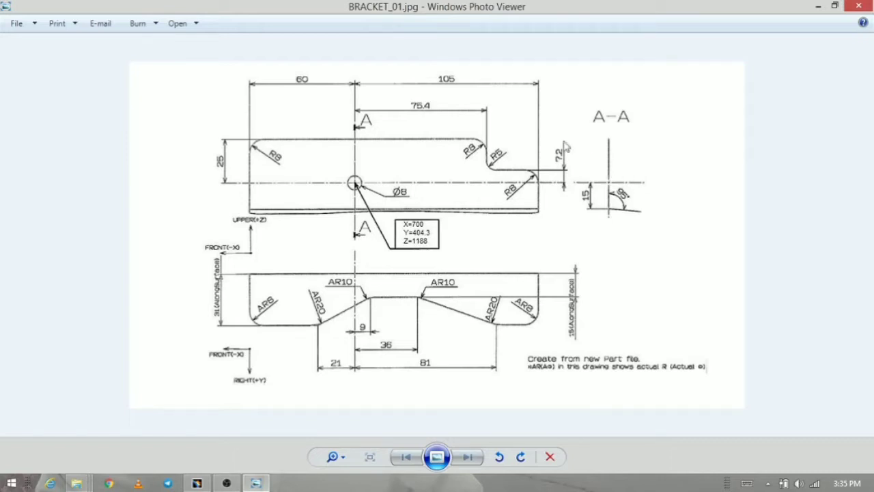
{"action": "left_click", "coordinate": [197, 482]}
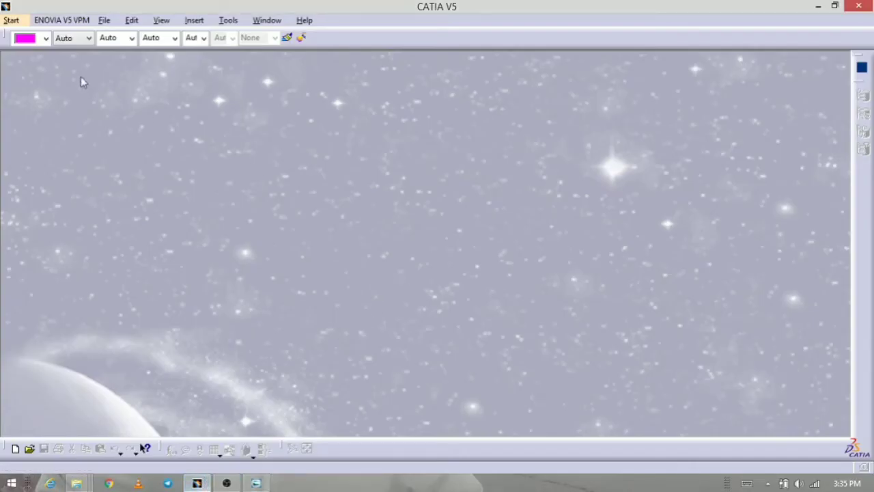
{"action": "left_click", "coordinate": [20, 21]}
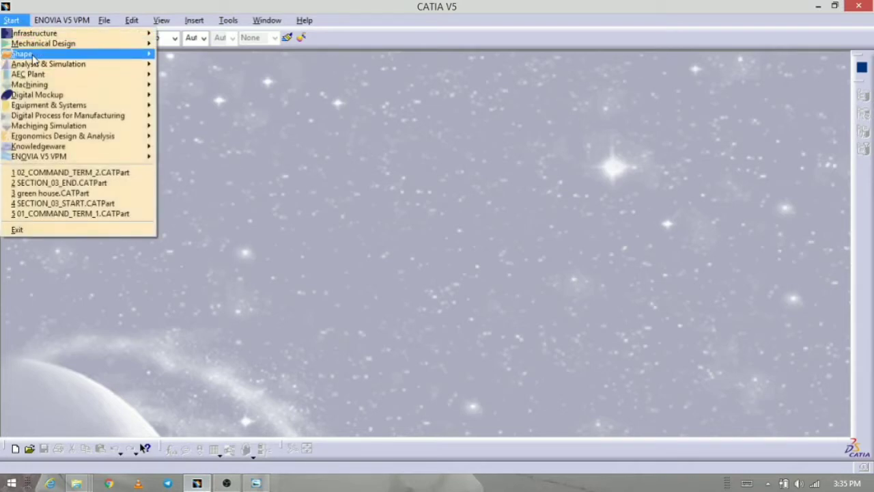
{"action": "mouse_move", "coordinate": [31, 56]}
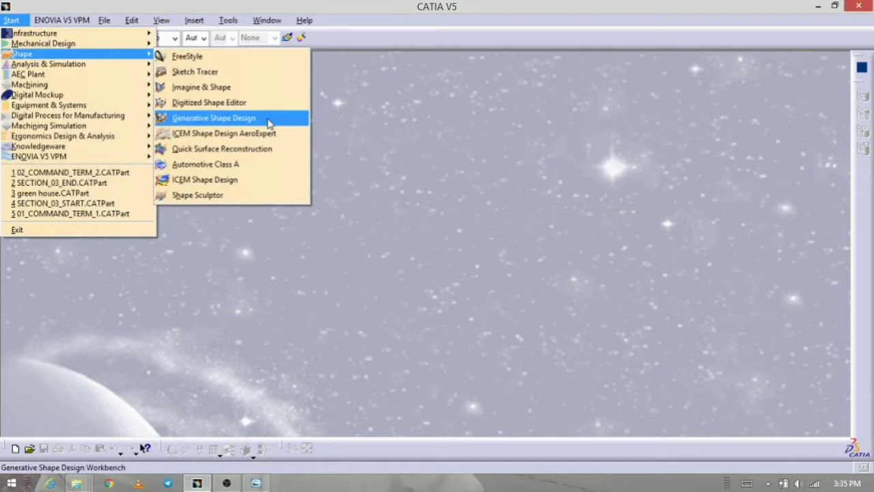
{"action": "left_click", "coordinate": [268, 121]}
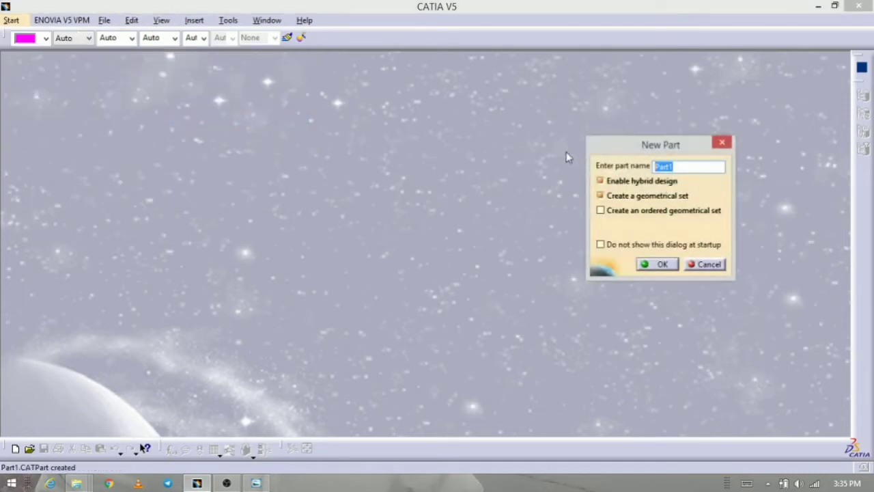
{"action": "type", "text": "BR"}
{"action": "type", "text": "ACKET_01"}
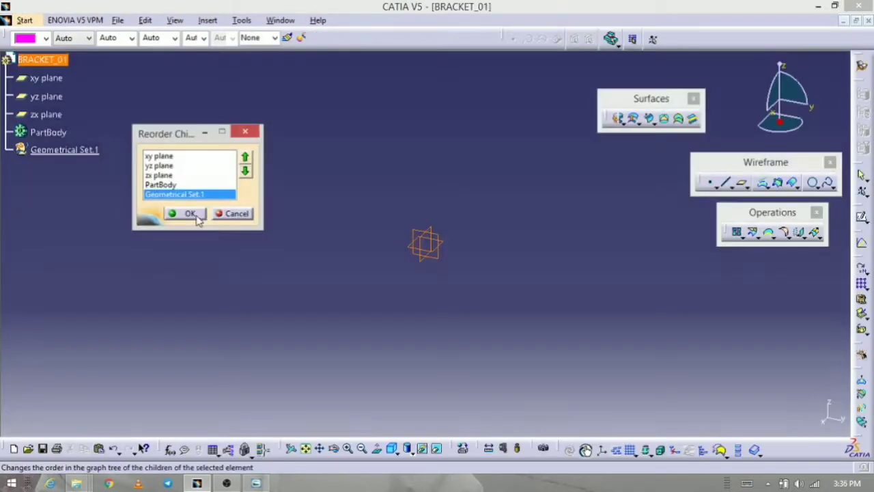
- Confirm the tree order with the geometrical set below PartBody, and rename that set REFF
{"action": "left_click", "coordinate": [185, 215]}
{"action": "left_click", "coordinate": [80, 153]}
{"action": "right_click", "coordinate": [81, 159]}
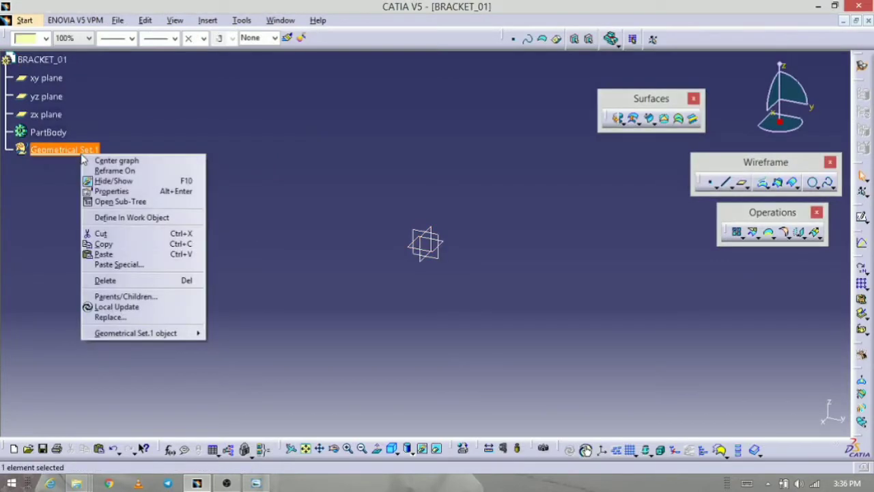
{"action": "left_click", "coordinate": [174, 193]}
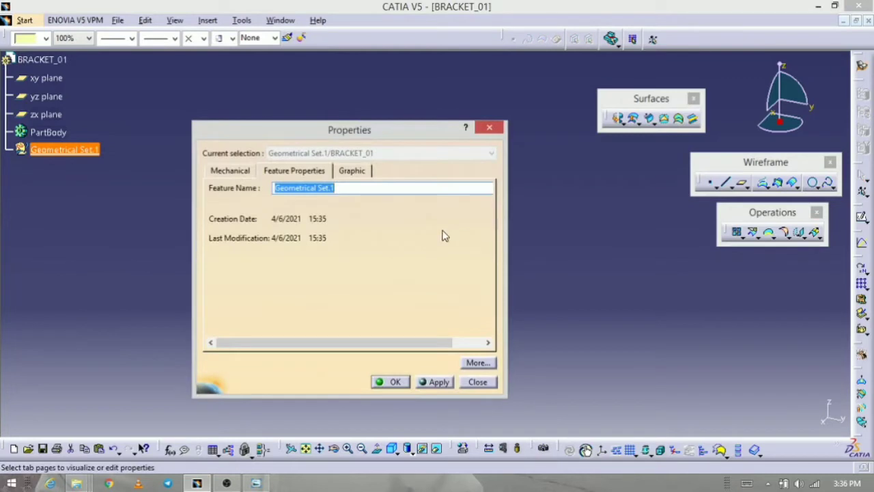
{"action": "type", "text": "REFF"}
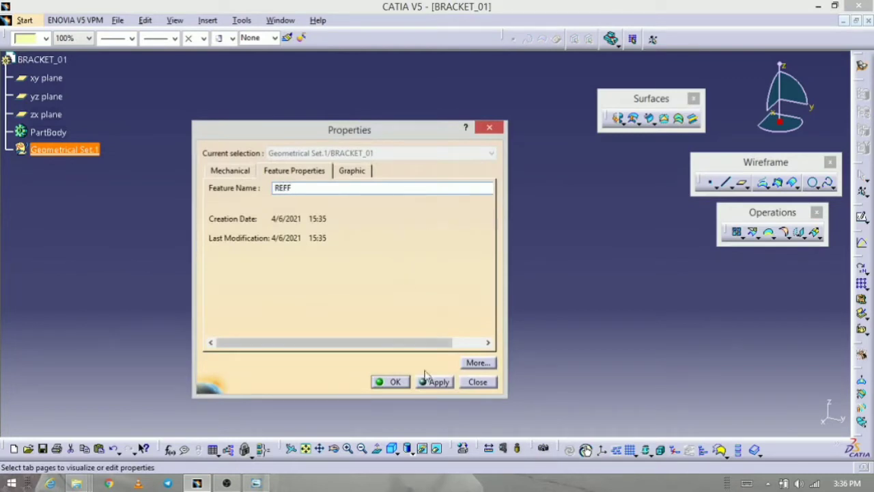
{"action": "left_click", "coordinate": [437, 382]}
{"action": "left_click", "coordinate": [390, 381]}
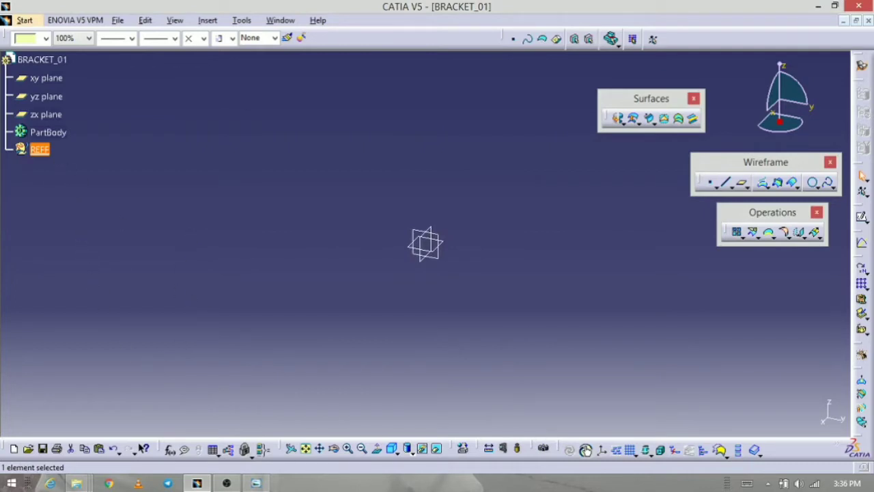
- Start a coordinate point in REFF using the drawing's hole centre, setting X to 700 mm and Y to 404.3 mm
{"action": "left_click", "coordinate": [254, 483]}
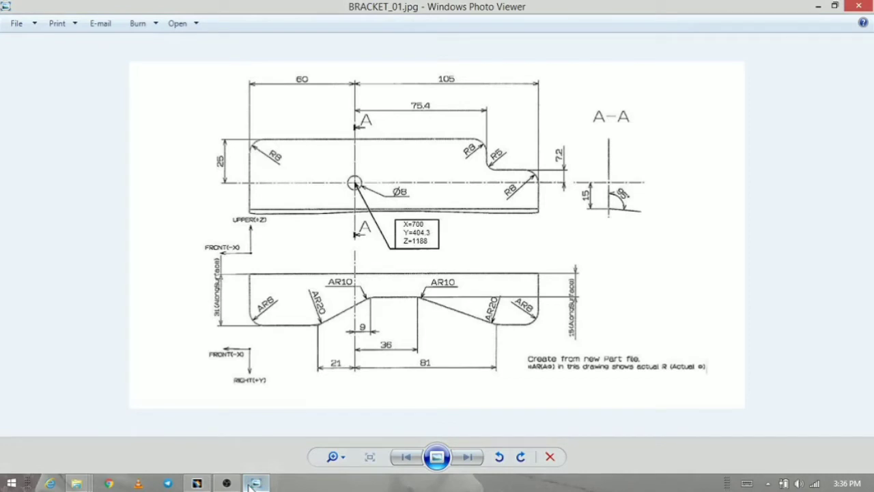
{"action": "left_click", "coordinate": [251, 483]}
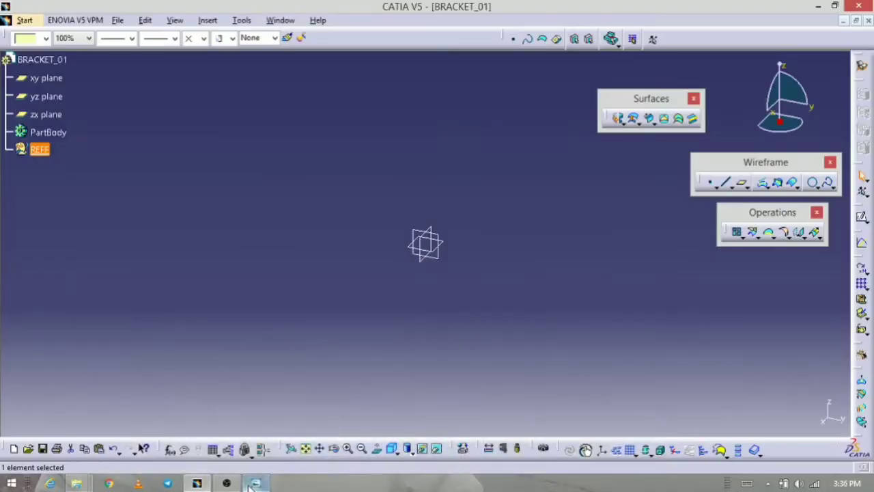
{"action": "left_click", "coordinate": [712, 186]}
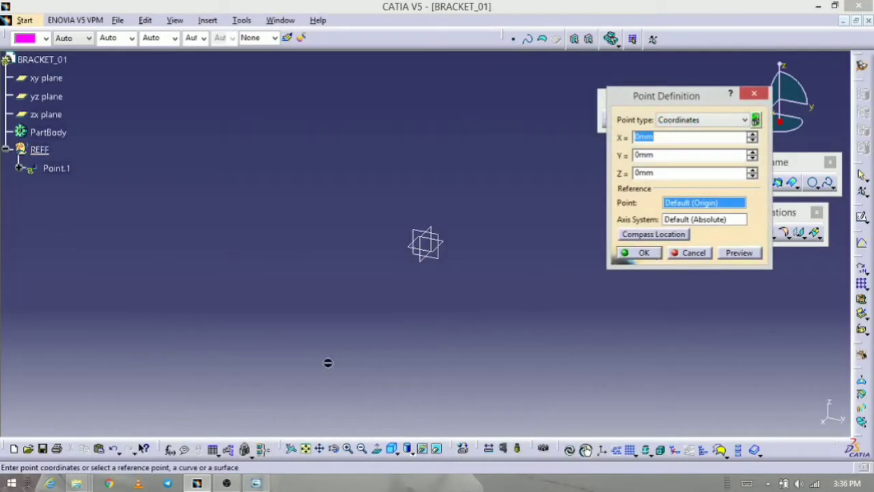
{"action": "left_click", "coordinate": [254, 484]}
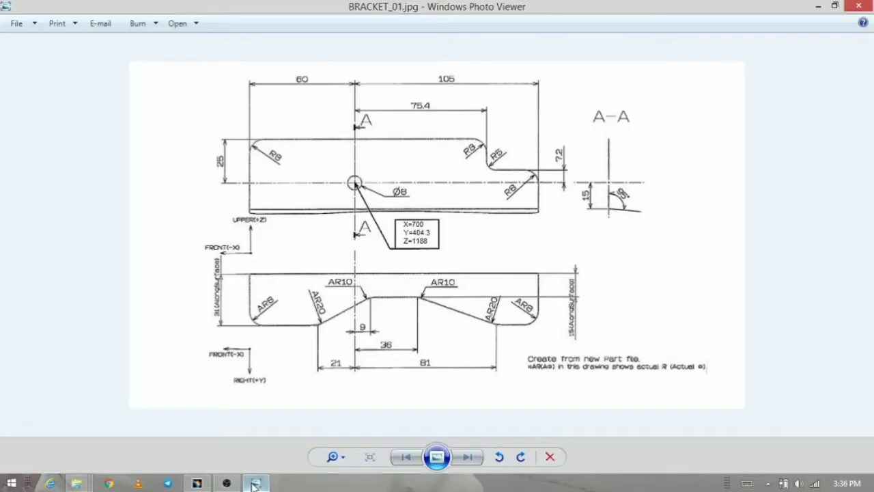
{"action": "left_click", "coordinate": [254, 483]}
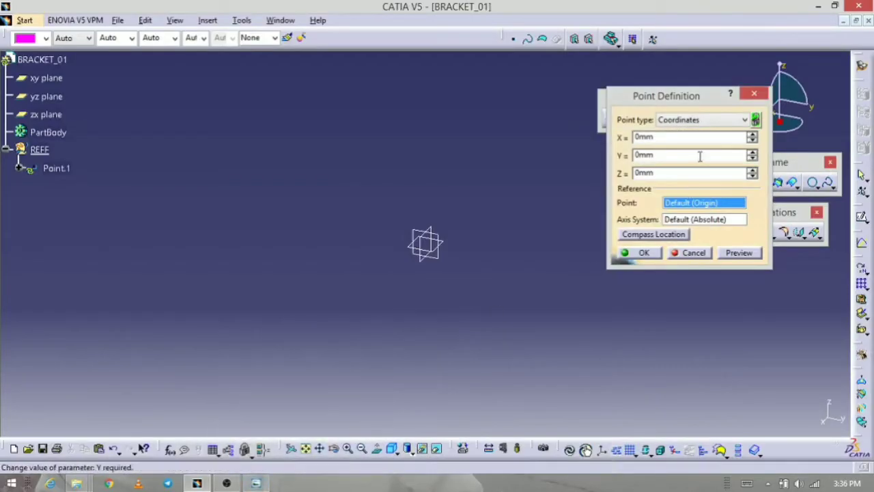
{"action": "left_click", "coordinate": [669, 140]}
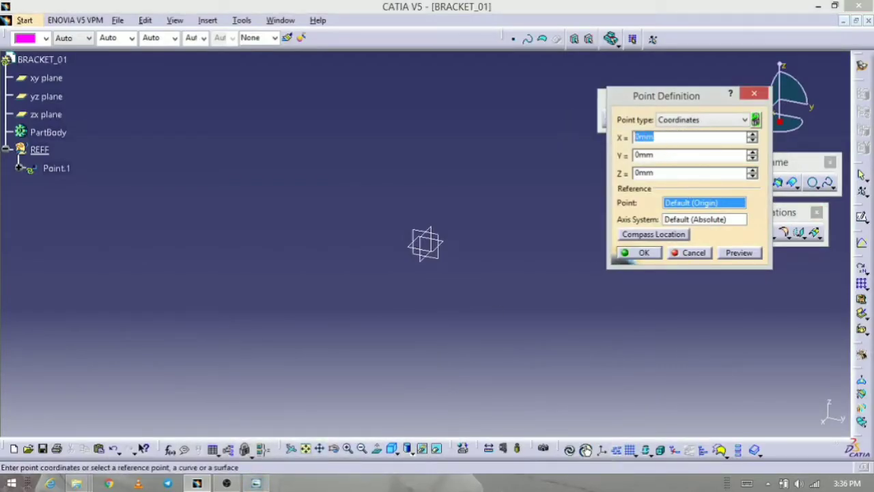
{"action": "type", "text": "700"}
{"action": "left_click", "coordinate": [659, 154]}
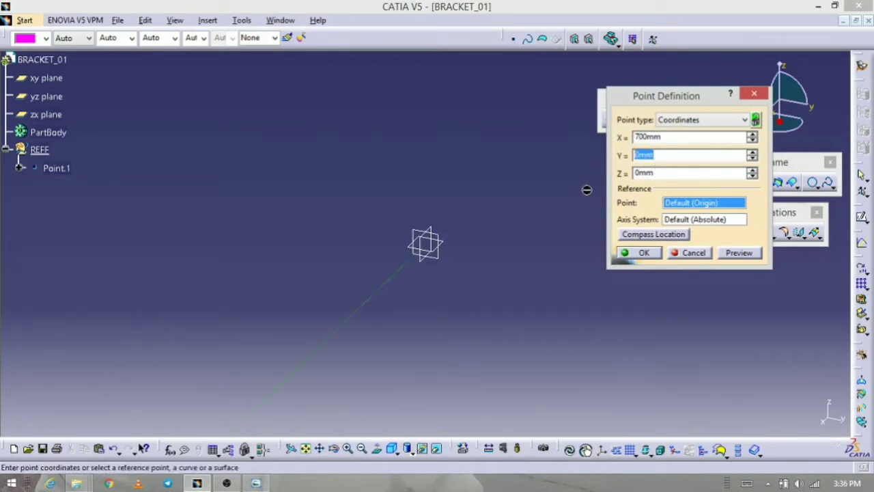
{"action": "type", "text": "404.3"}
- Set the point's Z coordinate to 1188 mm from the drawing and create the point
{"action": "left_click", "coordinate": [661, 172]}
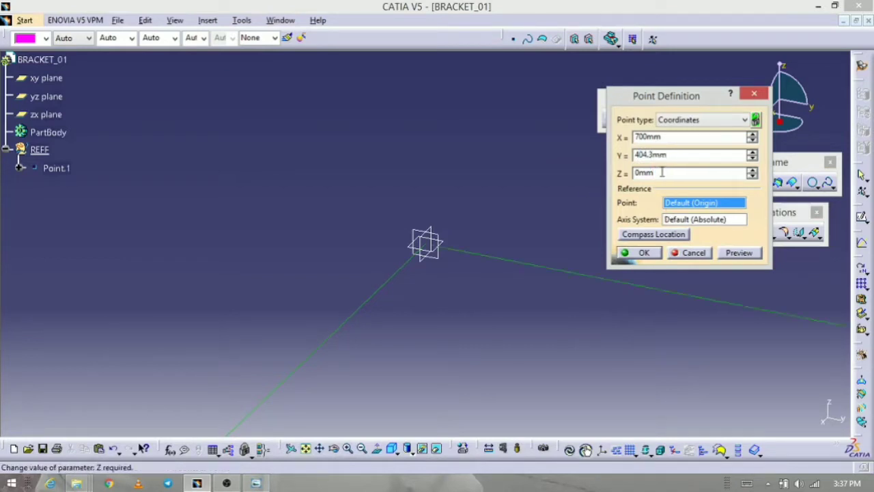
{"action": "left_click_drag", "start_coordinate": [661, 172], "coordinate": [618, 177]}
{"action": "left_click", "coordinate": [258, 485]}
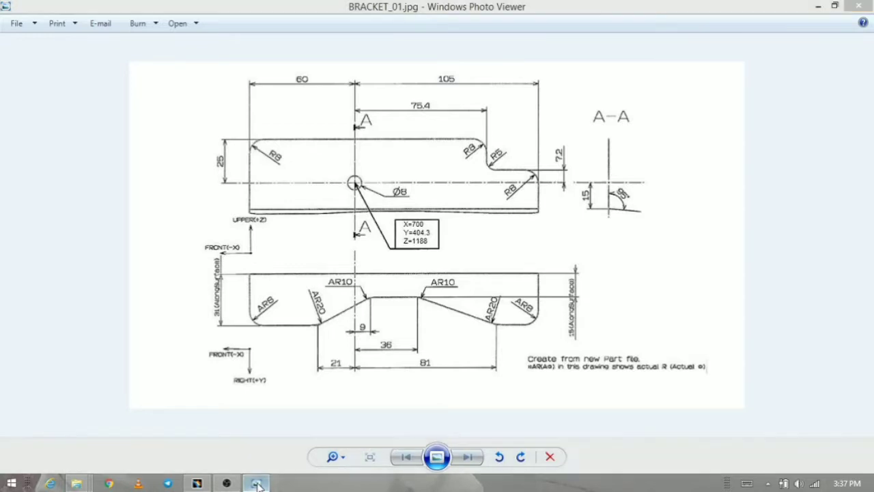
{"action": "left_click", "coordinate": [257, 485]}
{"action": "double_click", "coordinate": [672, 173]}
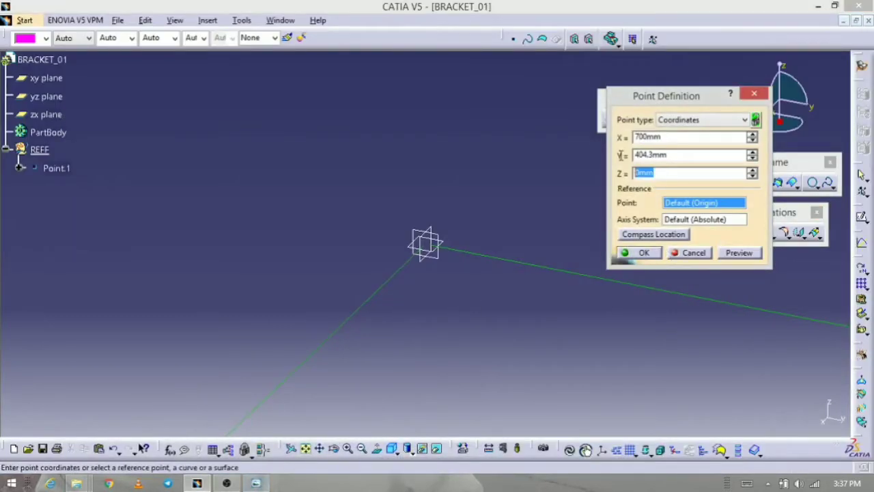
{"action": "type", "text": "1188"}
{"action": "left_click", "coordinate": [734, 254]}
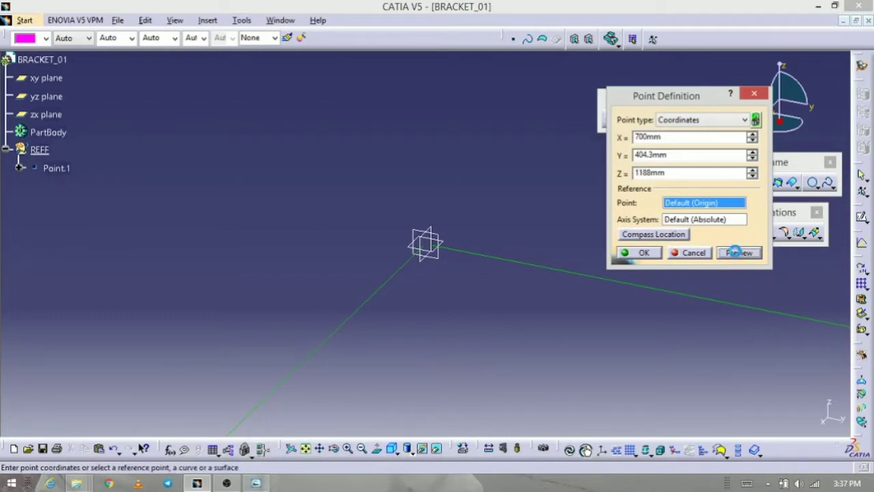
{"action": "left_click", "coordinate": [305, 448]}
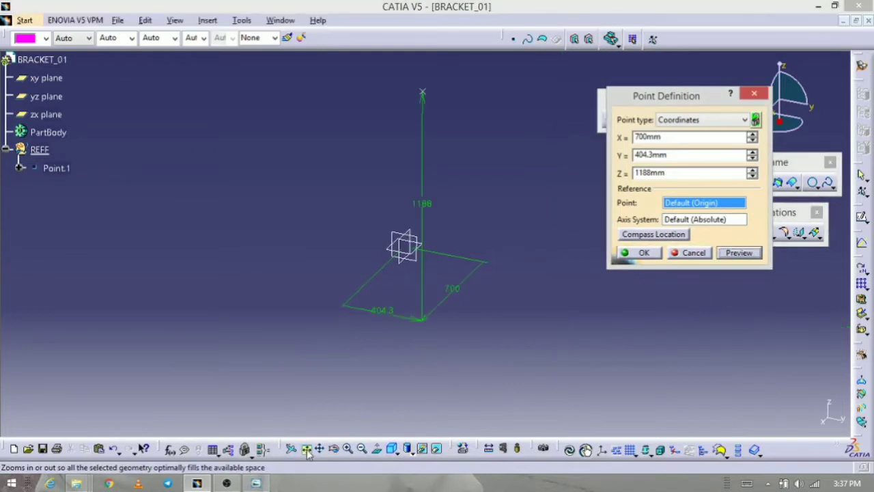
{"action": "middle_click_drag", "start_coordinate": [504, 253], "coordinate": [444, 375]}
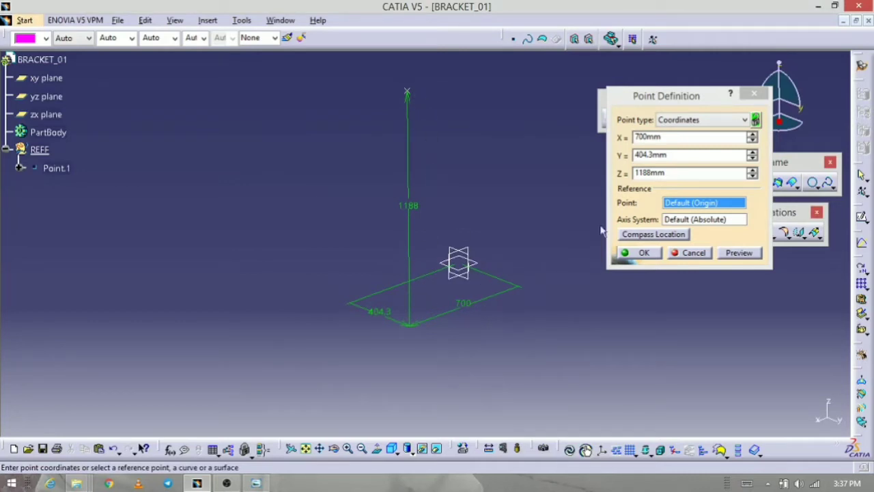
{"action": "left_click", "coordinate": [643, 253]}
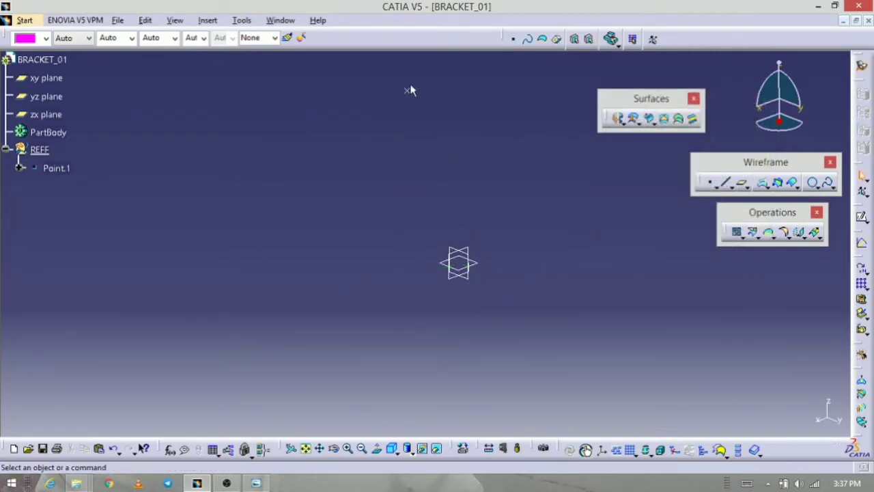
- Compare the model's axes with the bracket drawing and view the point normal to the zx plane, matching the drawing's front and upper directions
{"action": "middle_click_drag", "start_coordinate": [359, 282], "coordinate": [321, 364]}
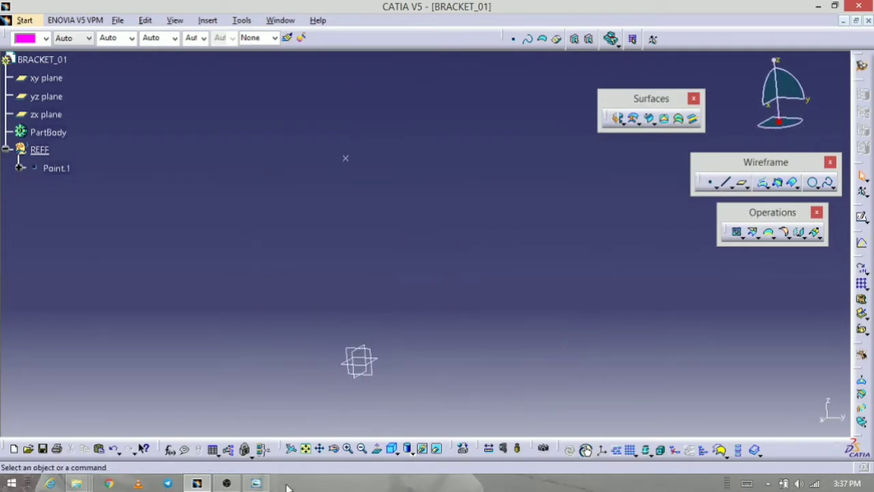
{"action": "left_click", "coordinate": [257, 484]}
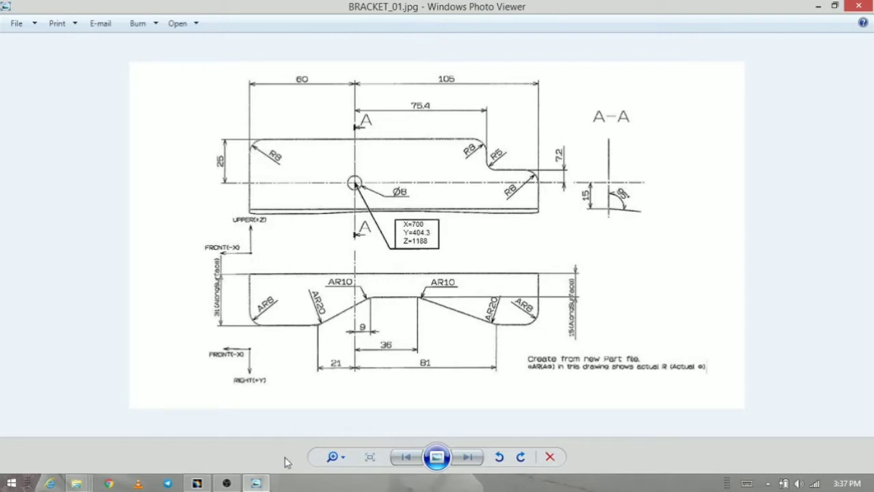
{"action": "left_click", "coordinate": [258, 485]}
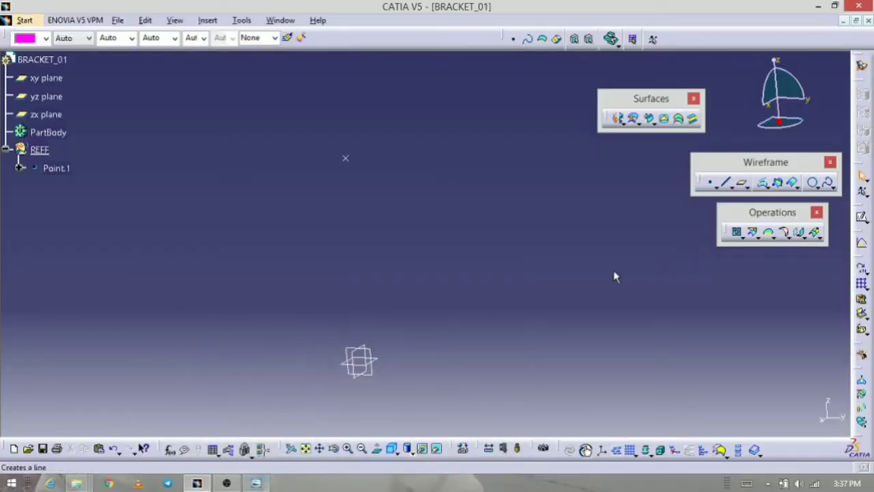
{"action": "mouse_move", "coordinate": [615, 273]}
{"action": "middle_mouse_down"}
{"action": "mouse_move", "coordinate": [646, 267]}
{"action": "mouse_move", "coordinate": [623, 274]}
{"action": "middle_mouse_up"}
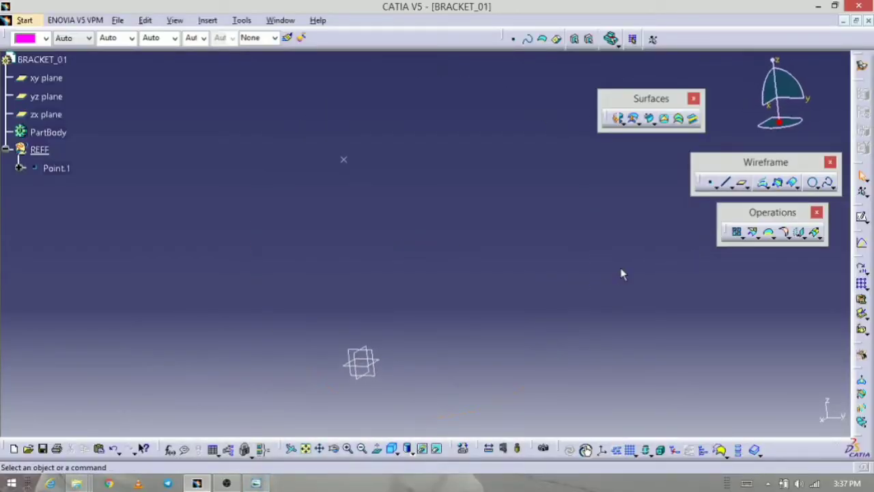
{"action": "left_click", "coordinate": [810, 102]}
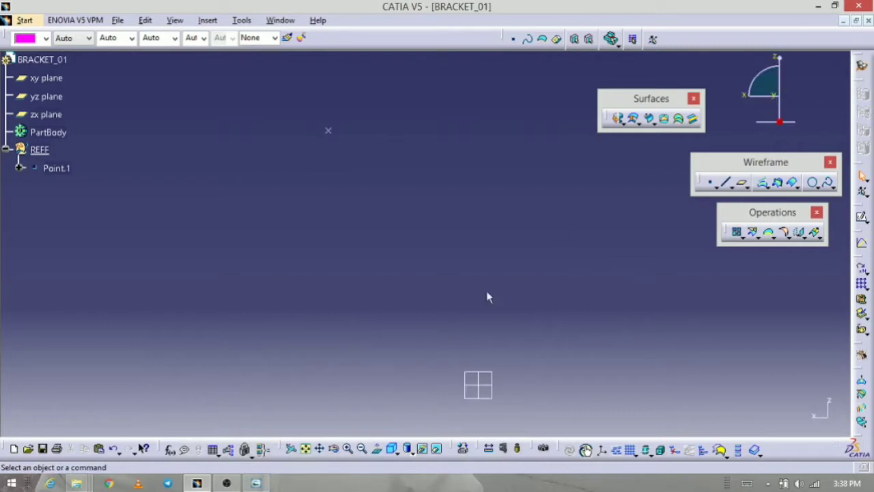
{"action": "left_click", "coordinate": [256, 483]}
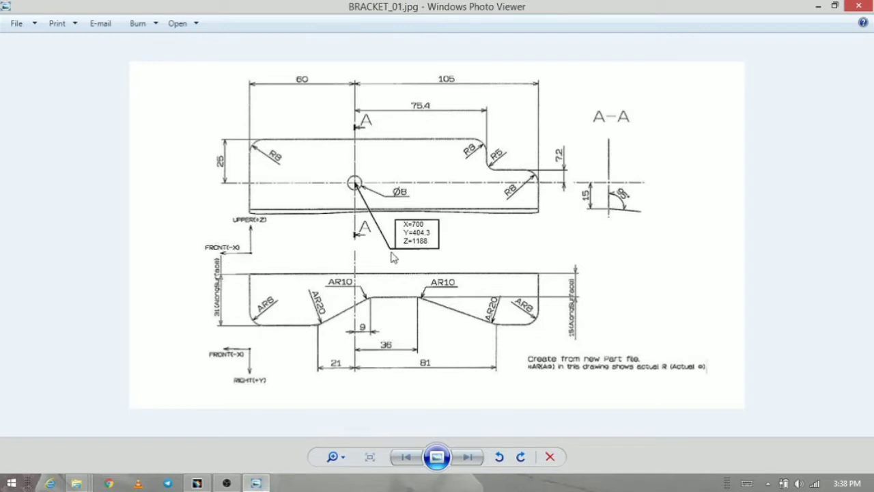
{"action": "left_click", "coordinate": [261, 483]}
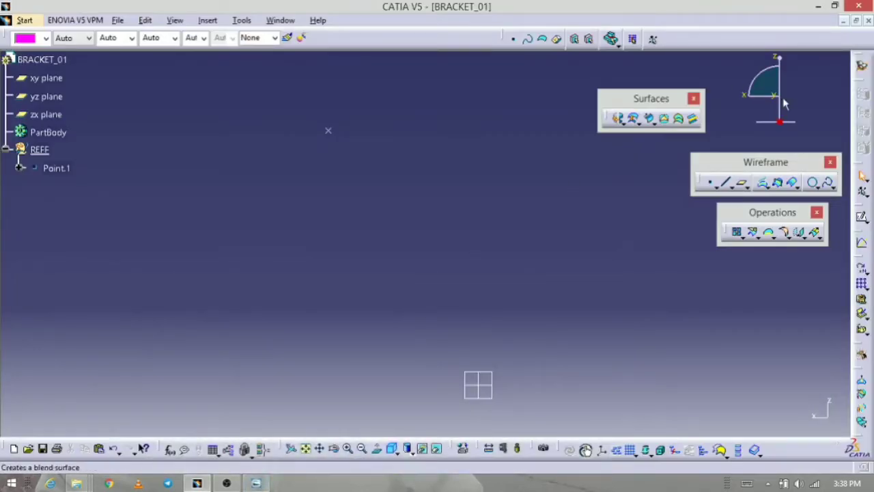
{"action": "left_click_drag", "start_coordinate": [766, 83], "coordinate": [775, 95]}
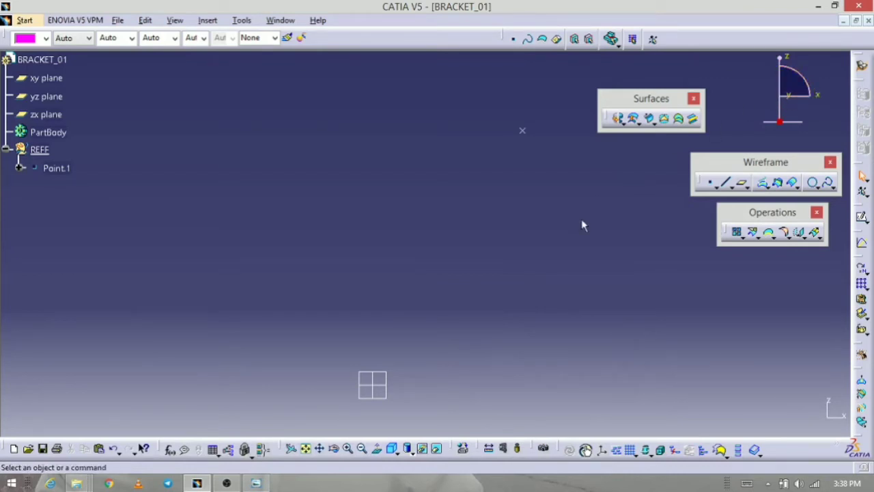
{"action": "mouse_move", "coordinate": [582, 235]}
{"action": "middle_mouse_down"}
{"action": "mouse_move", "coordinate": [457, 287]}
{"action": "mouse_move", "coordinate": [439, 304]}
{"action": "middle_mouse_up"}
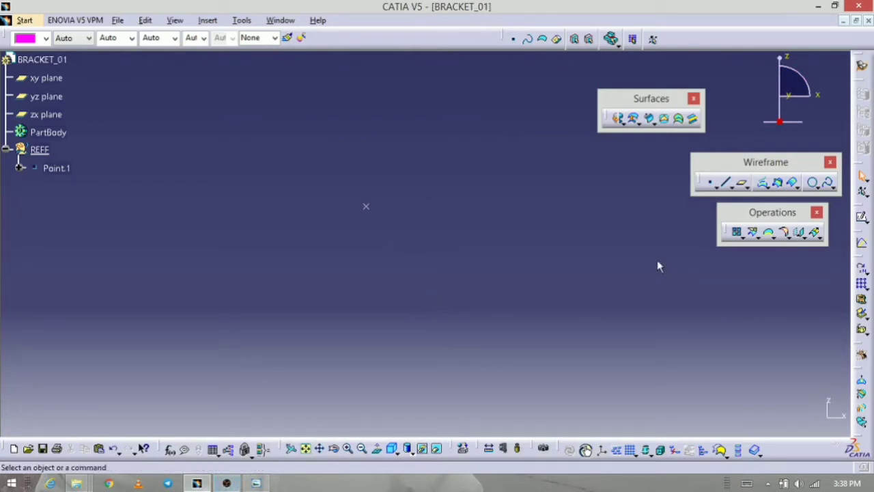
- Start a Point-Direction line through the reference point in REFF, directed along the X component
{"action": "left_click", "coordinate": [726, 185]}
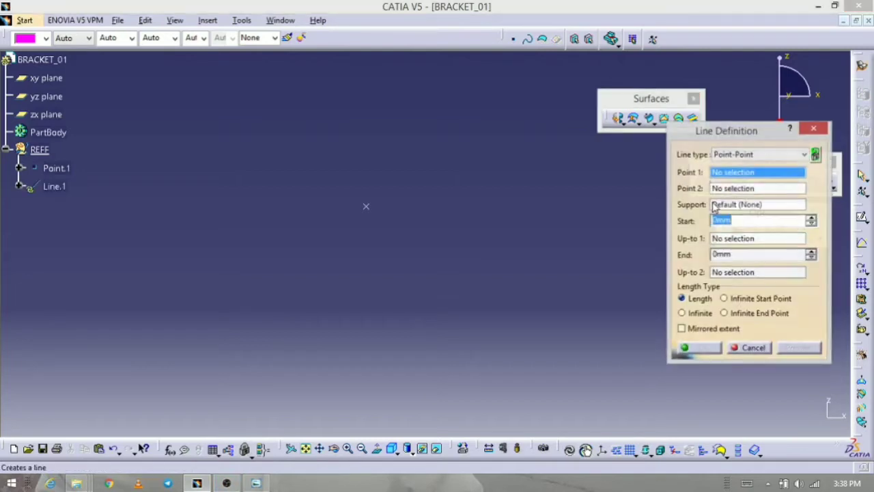
{"action": "left_click", "coordinate": [749, 153]}
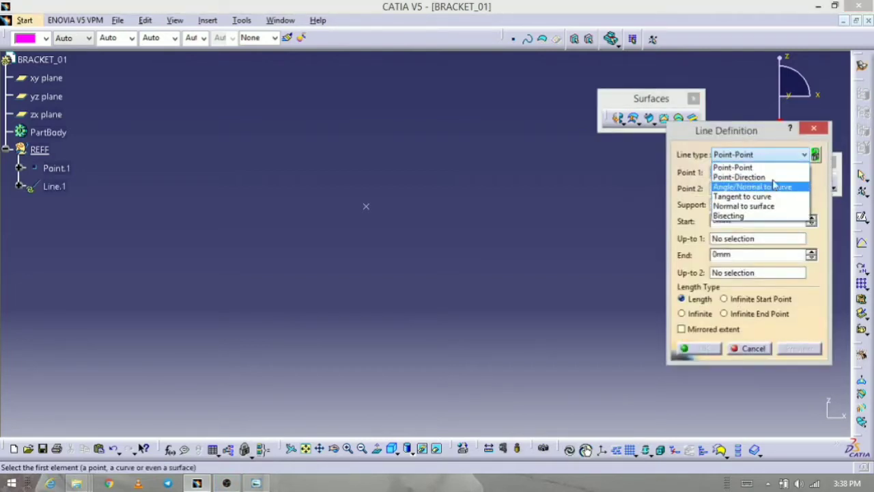
{"action": "left_click", "coordinate": [759, 175]}
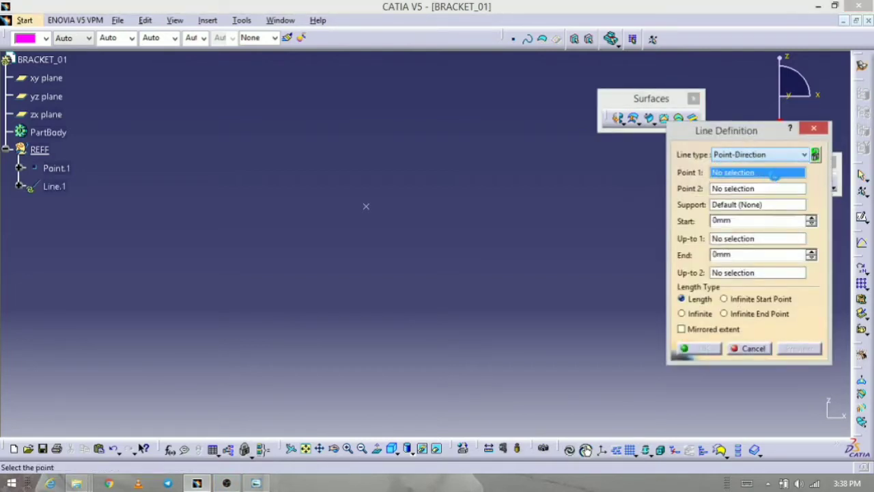
{"action": "left_click", "coordinate": [366, 205]}
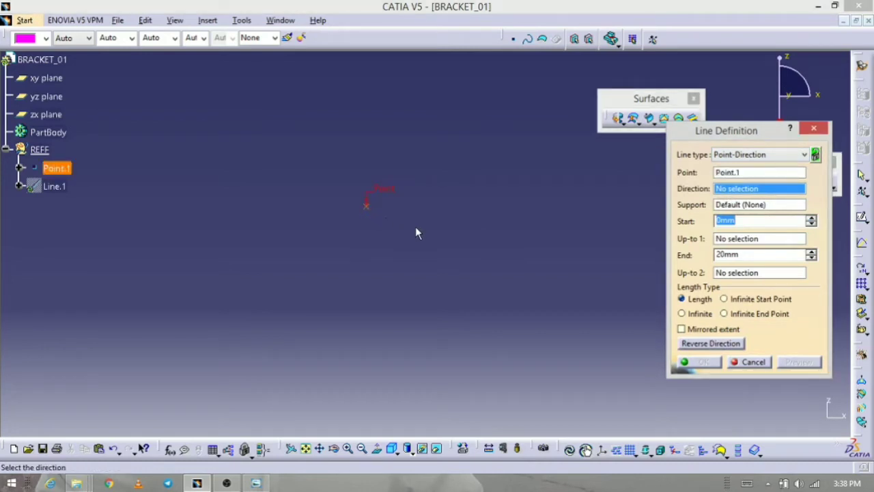
{"action": "right_click", "coordinate": [761, 190]}
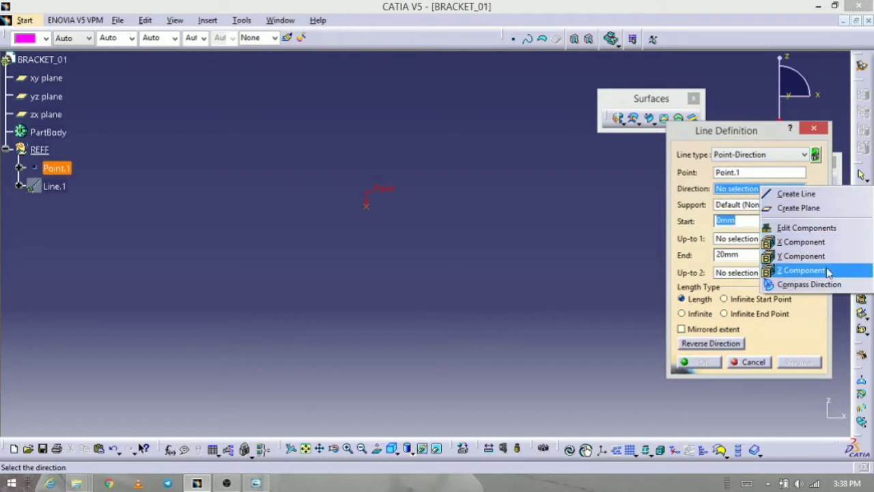
{"action": "left_click", "coordinate": [803, 242]}
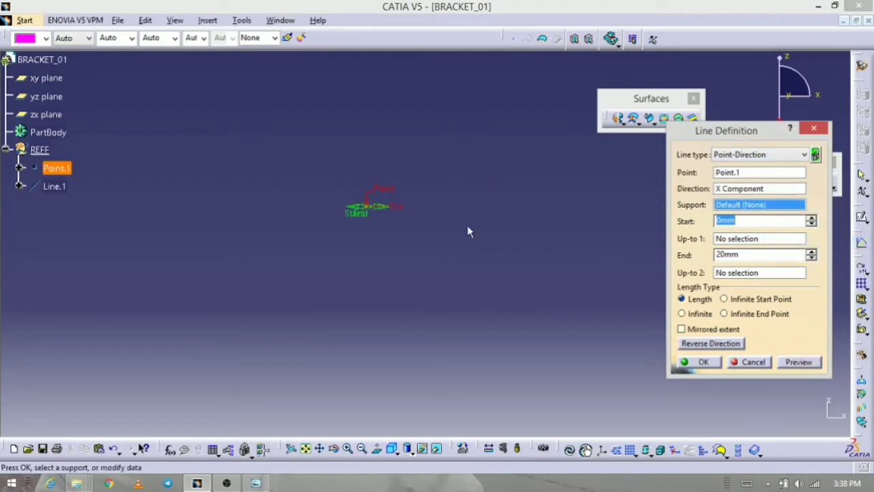
- Stretch the line to a start of about -231 mm and an end of about 358 mm, comparing it with the bracket drawing
{"action": "left_click_drag", "start_coordinate": [386, 214], "coordinate": [478, 208]}
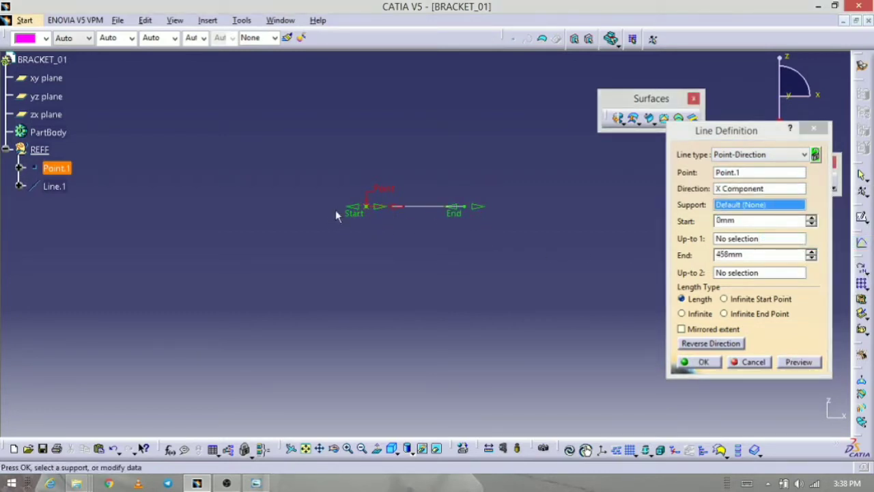
{"action": "left_click_drag", "start_coordinate": [358, 209], "coordinate": [304, 212]}
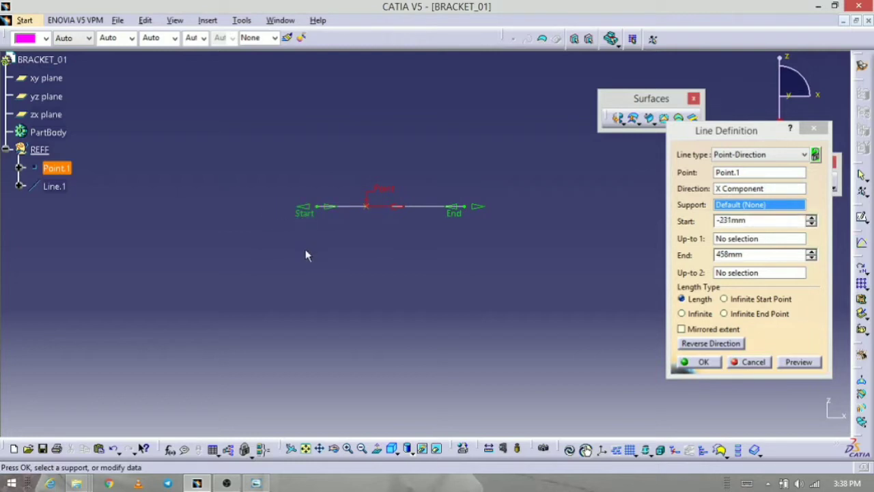
{"action": "middle_click_drag", "start_coordinate": [308, 256], "coordinate": [348, 116]}
{"action": "middle_click_drag", "start_coordinate": [384, 276], "coordinate": [414, 361]}
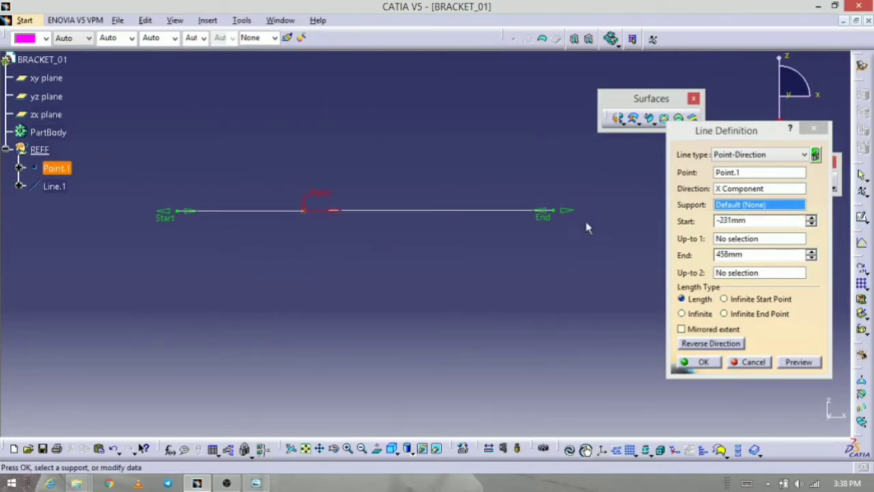
{"action": "left_click_drag", "start_coordinate": [571, 214], "coordinate": [517, 226]}
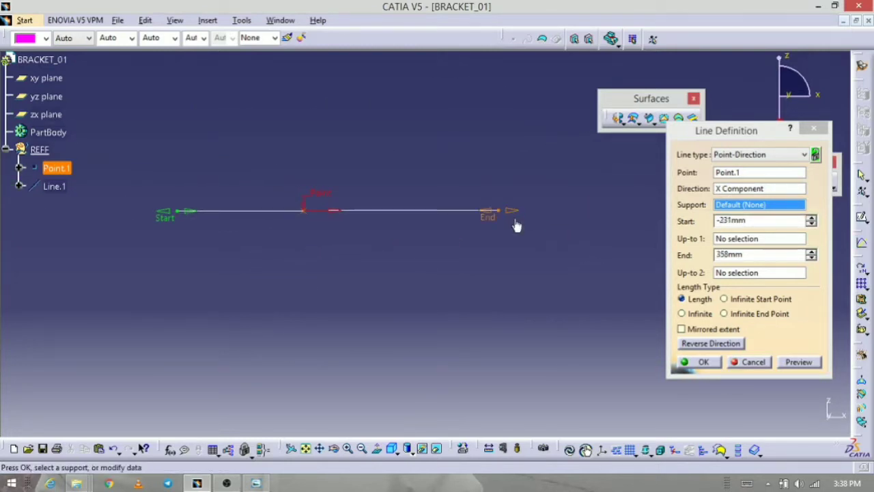
{"action": "left_click", "coordinate": [257, 483]}
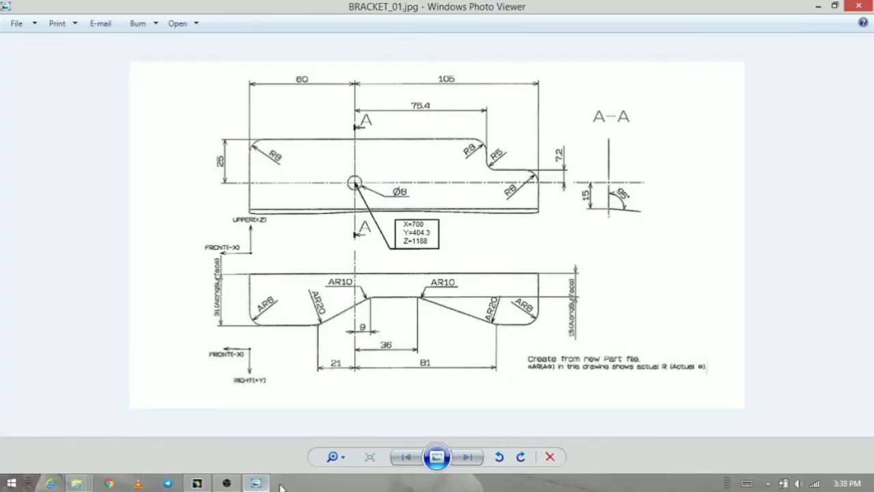
{"action": "left_click", "coordinate": [258, 484]}
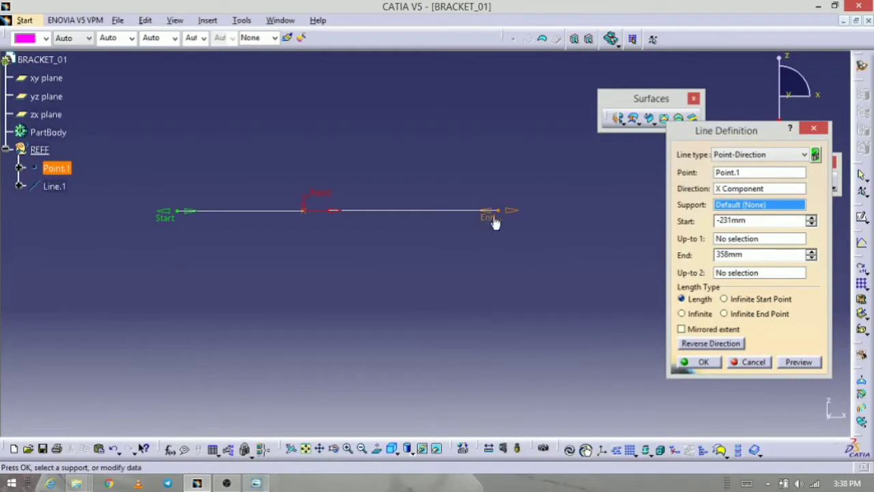
- Shorten the line to a start of about -87 mm and an end of about 123 mm, checking the drawing, and create it
{"action": "left_click_drag", "start_coordinate": [508, 215], "coordinate": [379, 245]}
{"action": "middle_click_drag", "start_coordinate": [372, 248], "coordinate": [249, 239]}
{"action": "left_click_drag", "start_coordinate": [254, 223], "coordinate": [390, 233]}
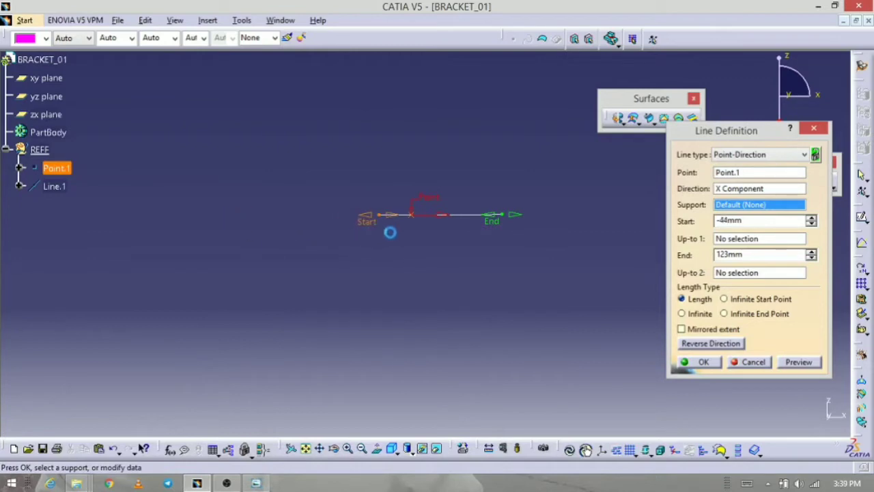
{"action": "left_click", "coordinate": [258, 483]}
{"action": "left_click", "coordinate": [258, 483]}
{"action": "left_click_drag", "start_coordinate": [363, 216], "coordinate": [328, 230]}
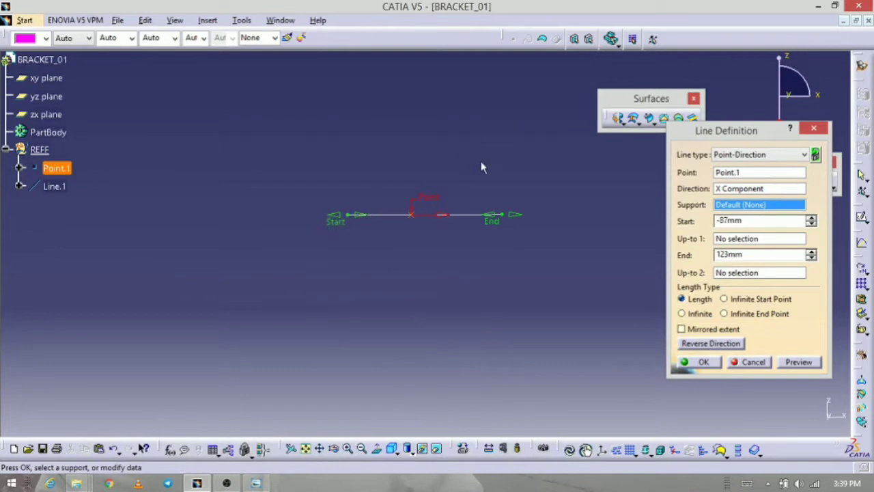
{"action": "left_click", "coordinate": [690, 362]}
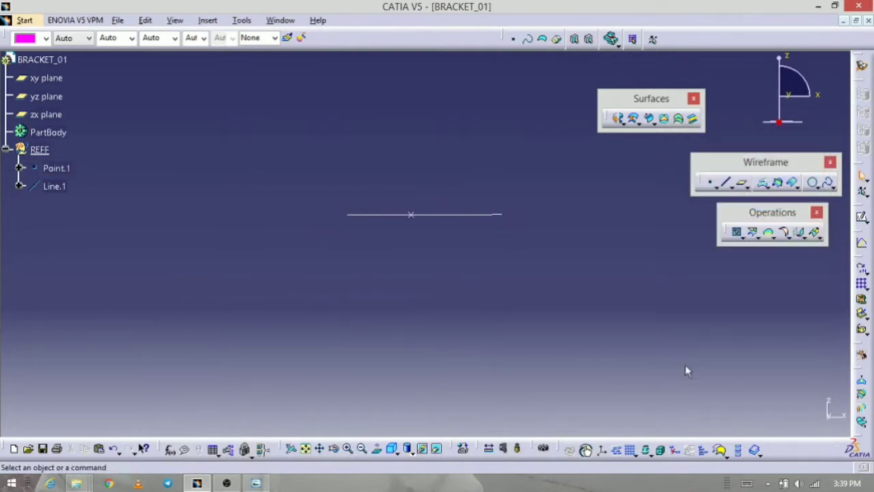
- Rename the new line in REFF as X_DIR
{"action": "left_click", "coordinate": [56, 187]}
{"action": "left_click", "coordinate": [107, 237]}
{"action": "right_click", "coordinate": [56, 189]}
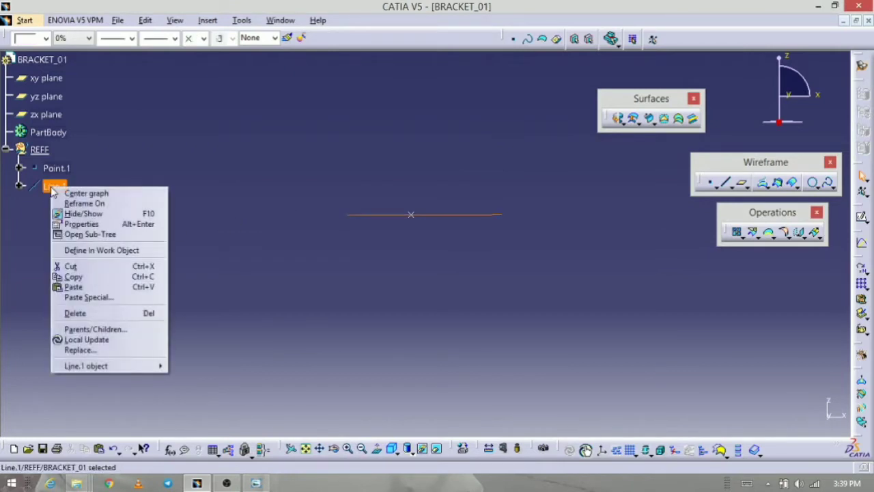
{"action": "left_click", "coordinate": [109, 225]}
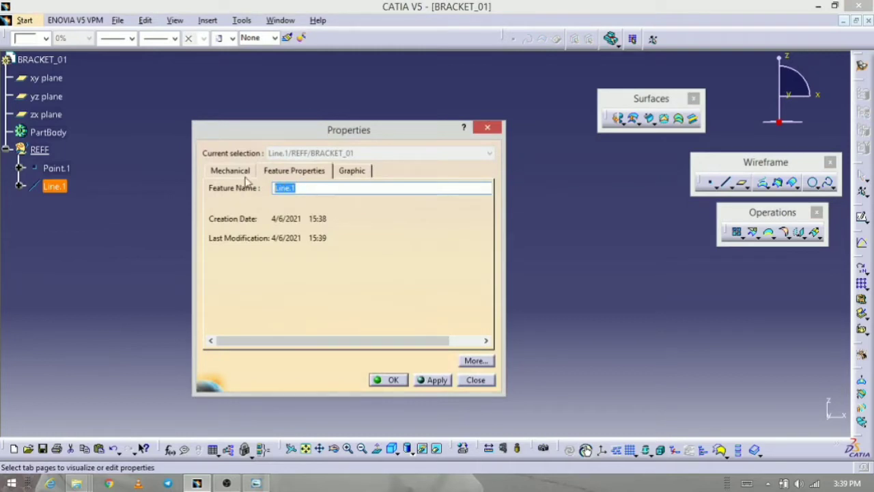
{"action": "type", "text": "X"}
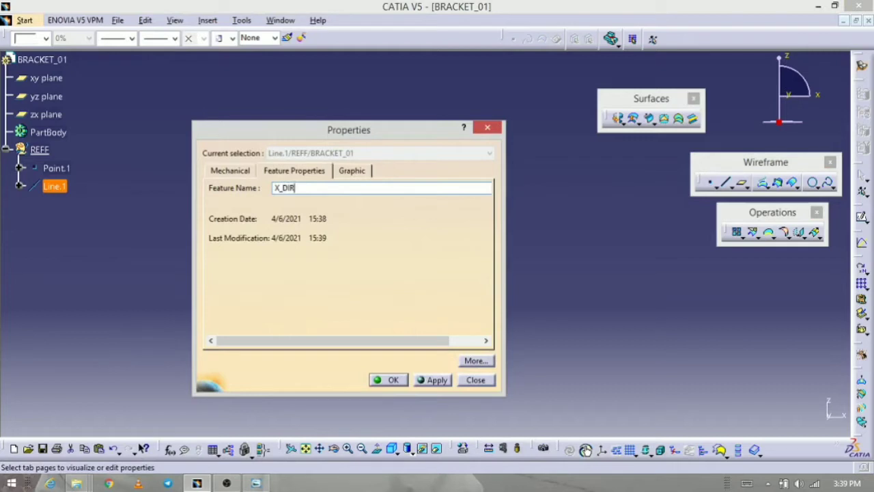
{"action": "type", "text": "_DIR"}
{"action": "left_click", "coordinate": [433, 380]}
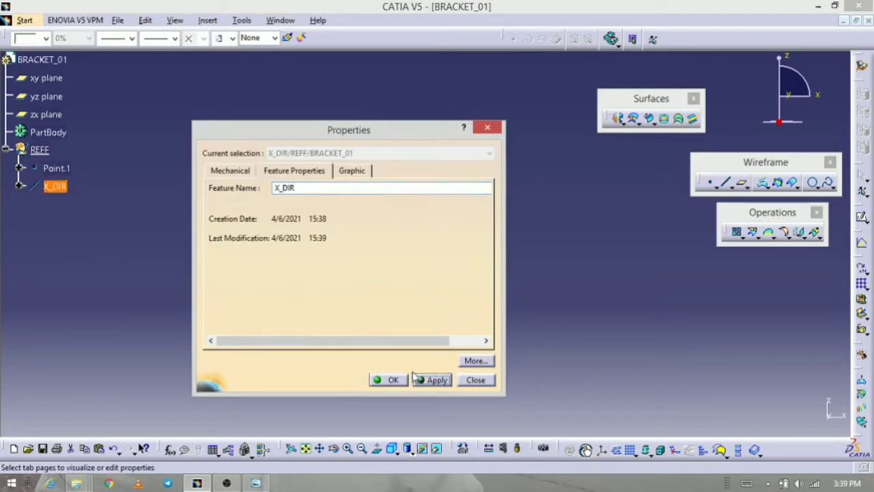
{"action": "left_click", "coordinate": [391, 380]}
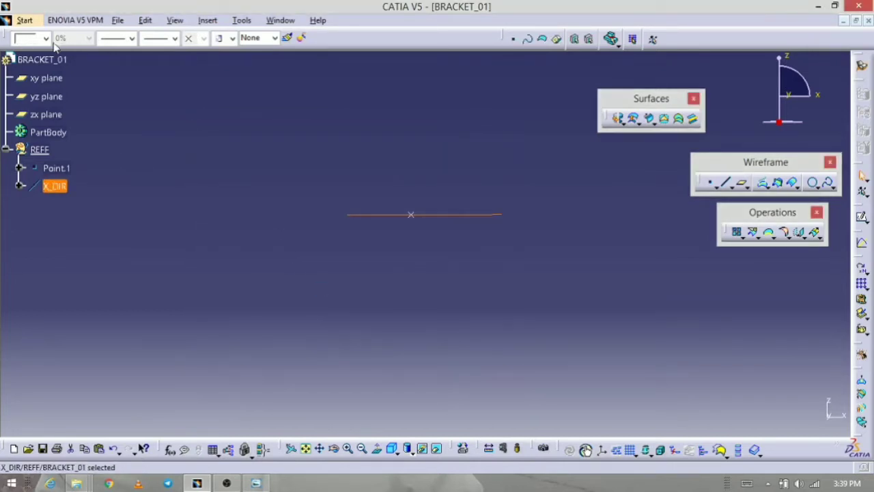
- Give the X_DIR line a dash-dot line type and a cyan colour
{"action": "left_click", "coordinate": [175, 38]}
{"action": "left_click", "coordinate": [181, 113]}
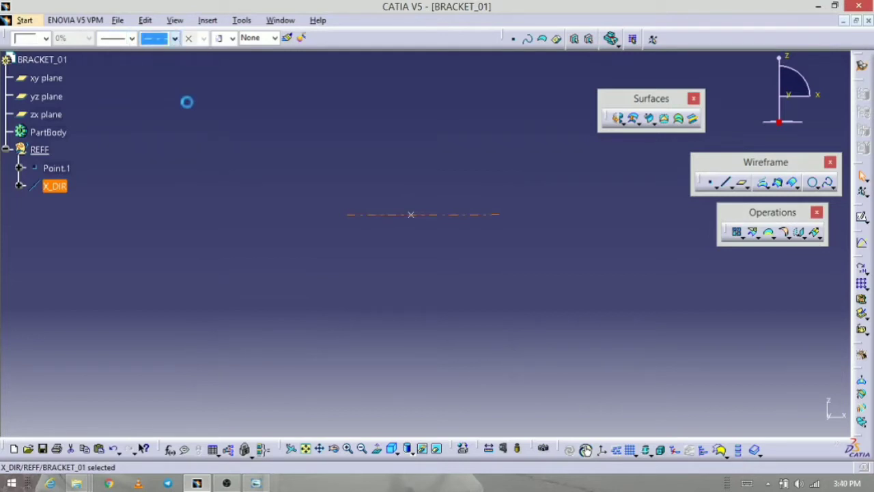
{"action": "left_click", "coordinate": [46, 39]}
{"action": "left_click", "coordinate": [40, 192]}
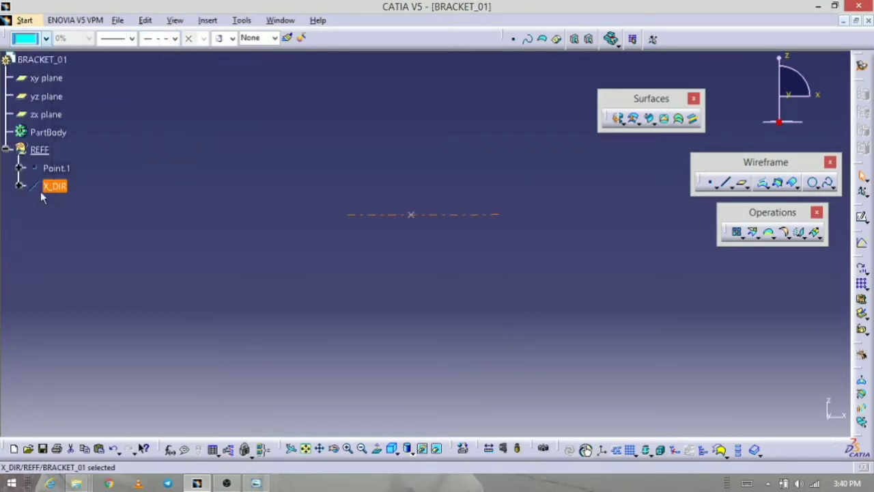
{"action": "left_click", "coordinate": [287, 285]}
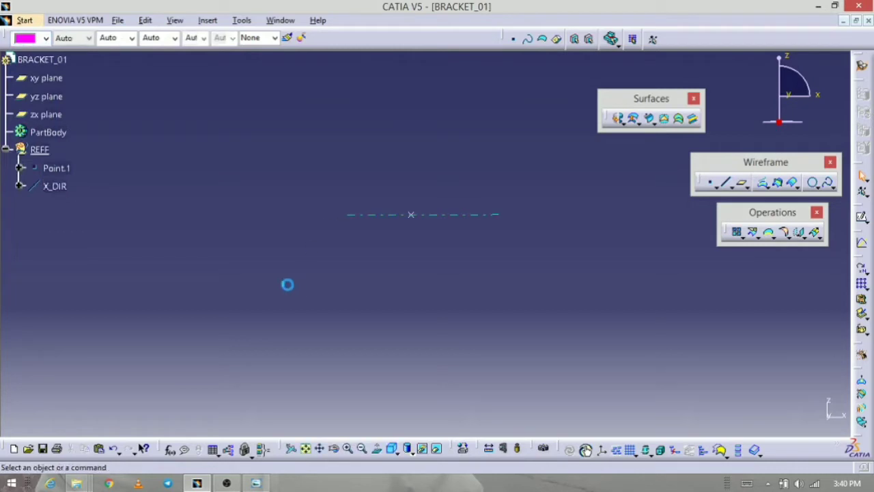
- Rename the reference point in REFF as BASE_PT
{"action": "left_click", "coordinate": [75, 172]}
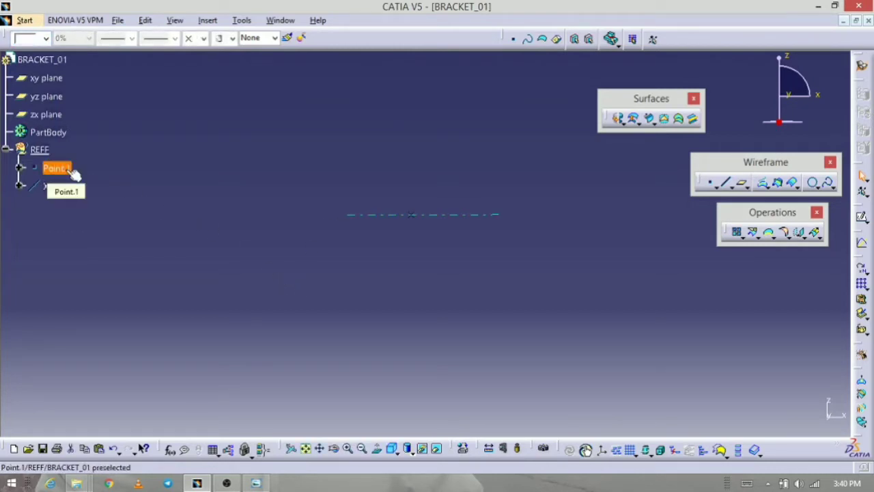
{"action": "key", "text": "alt+Return"}
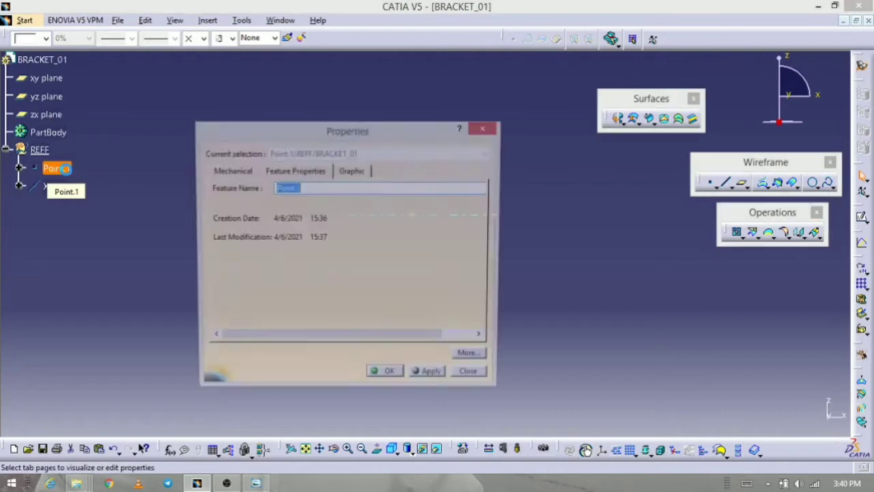
{"action": "left_click", "coordinate": [296, 188]}
{"action": "left_click_drag", "start_coordinate": [297, 187], "coordinate": [260, 186]}
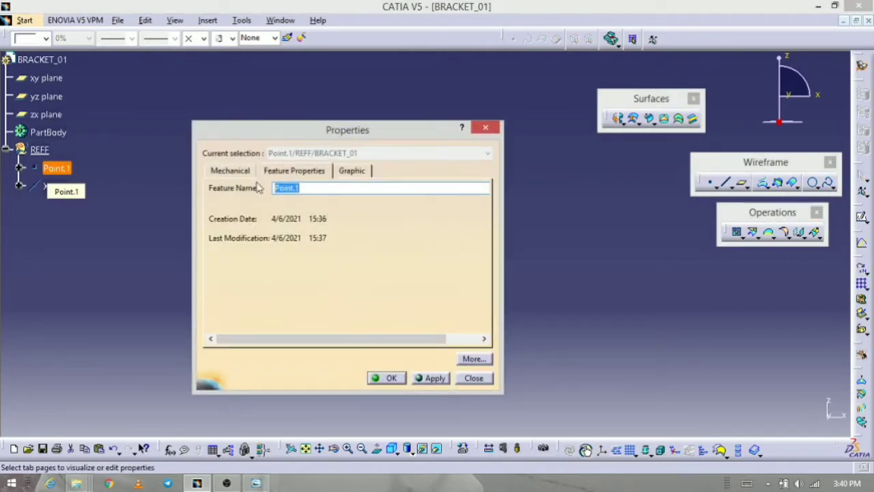
{"action": "type", "text": "BASE_PT"}
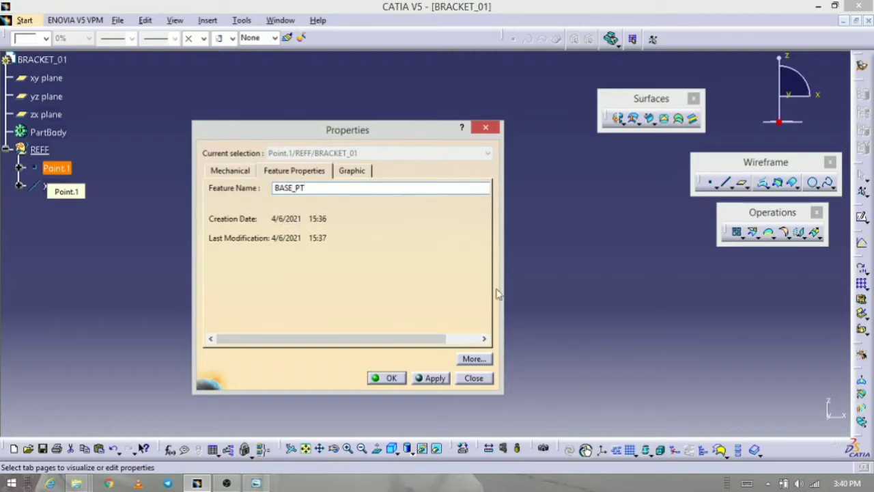
{"action": "left_click", "coordinate": [431, 378]}
{"action": "left_click", "coordinate": [386, 378]}
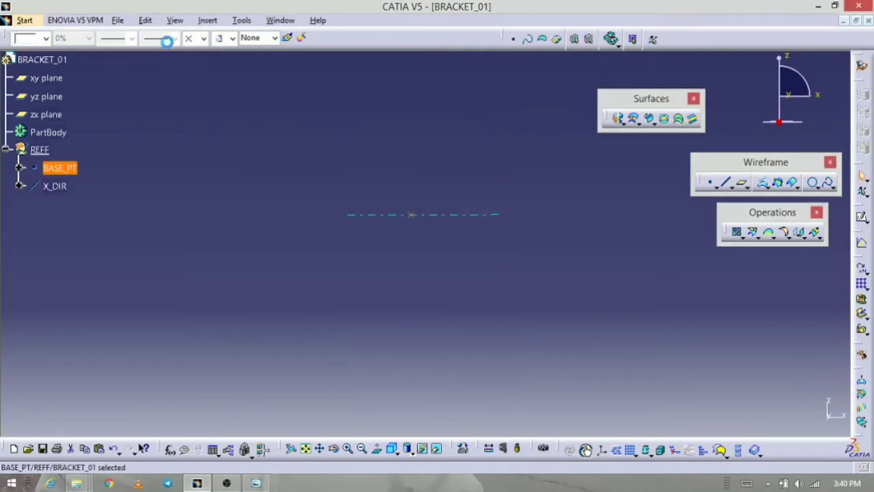
- Display BASE_PT with a filled square symbol in cyan
{"action": "left_click", "coordinate": [198, 39]}
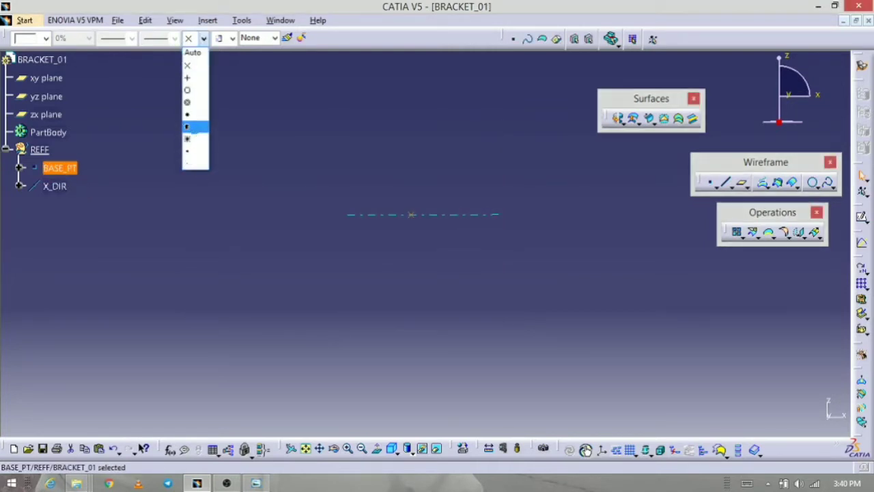
{"action": "left_click", "coordinate": [188, 127]}
{"action": "left_click", "coordinate": [46, 38]}
{"action": "left_click", "coordinate": [28, 162]}
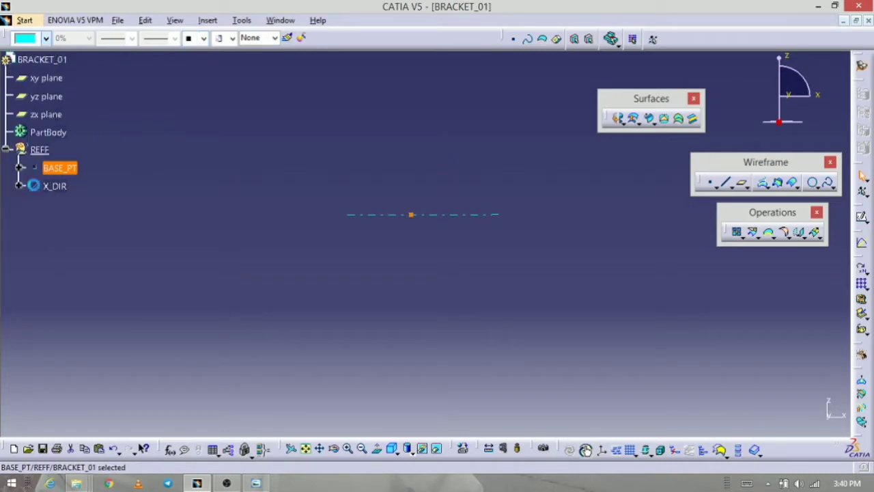
{"action": "left_click", "coordinate": [322, 318]}
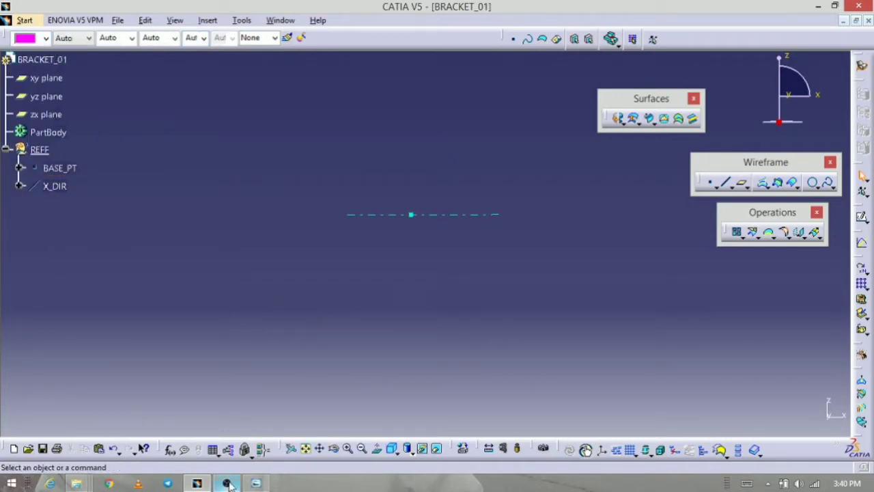
- Create a point-direction line through BASE_PT along the Z component, starting at about -27 mm and ending at about 73 mm
{"action": "left_click", "coordinate": [256, 483]}
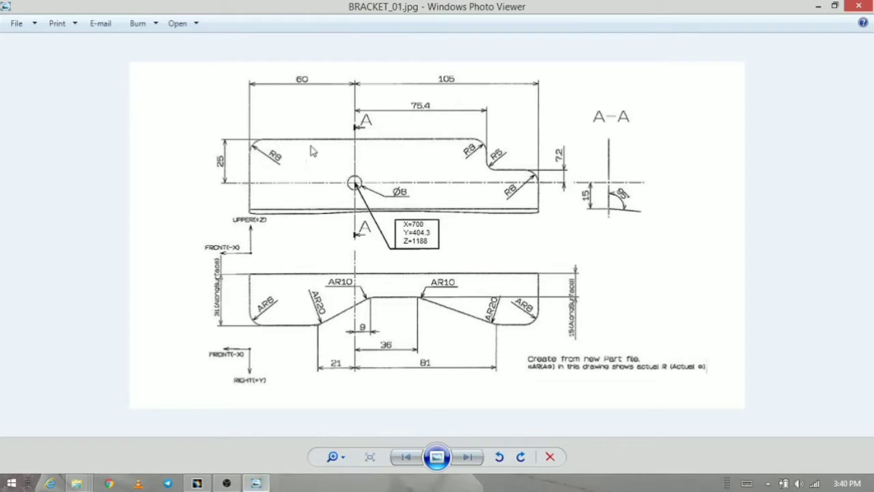
{"action": "left_click", "coordinate": [261, 484]}
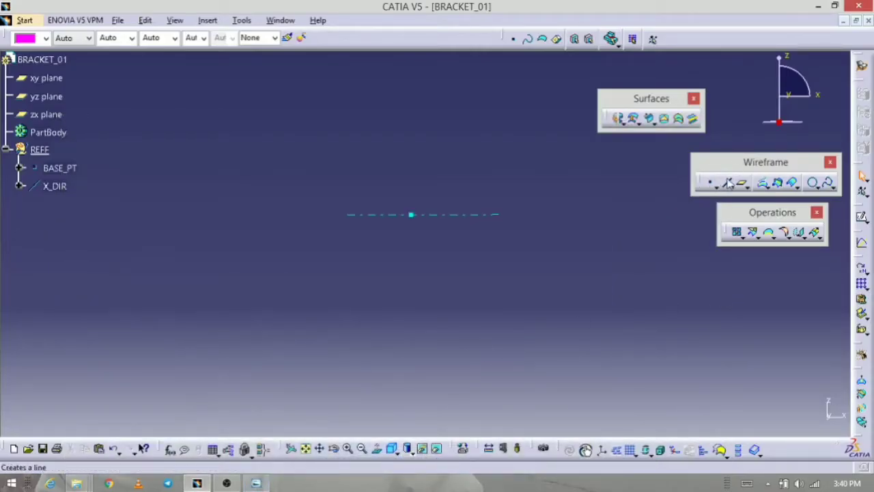
{"action": "left_click", "coordinate": [724, 183]}
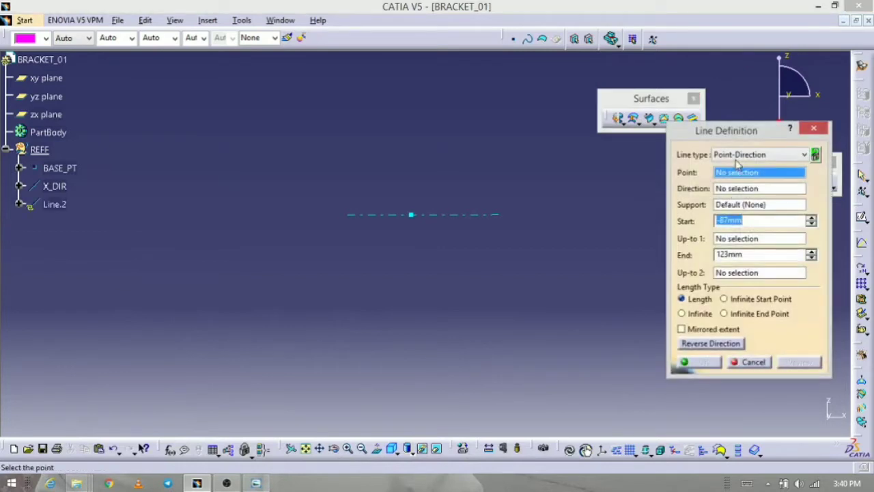
{"action": "left_click", "coordinate": [411, 216]}
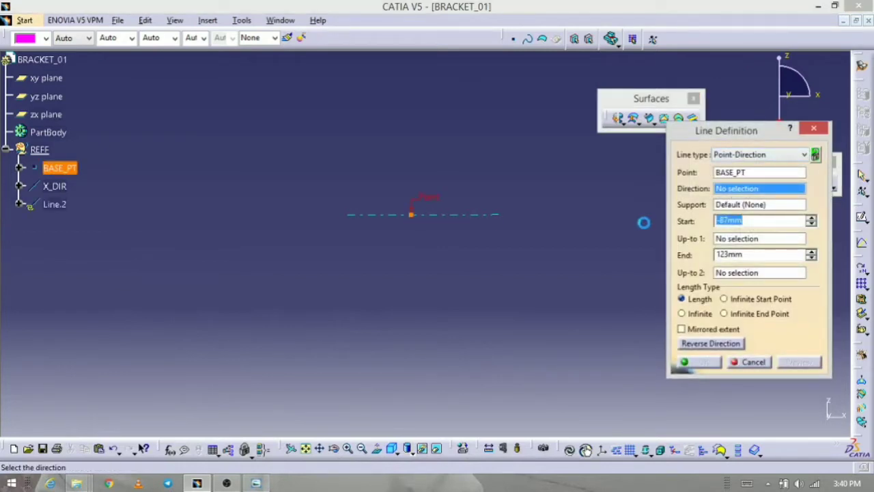
{"action": "right_click", "coordinate": [737, 192]}
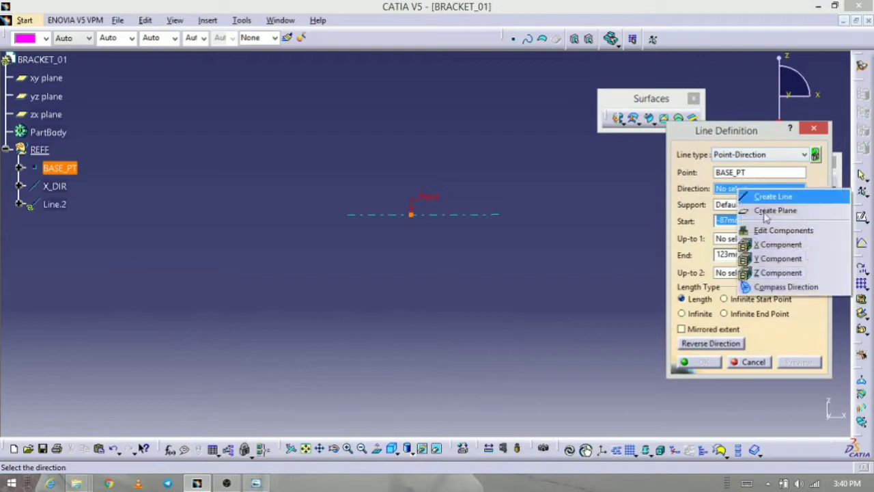
{"action": "left_click", "coordinate": [773, 272]}
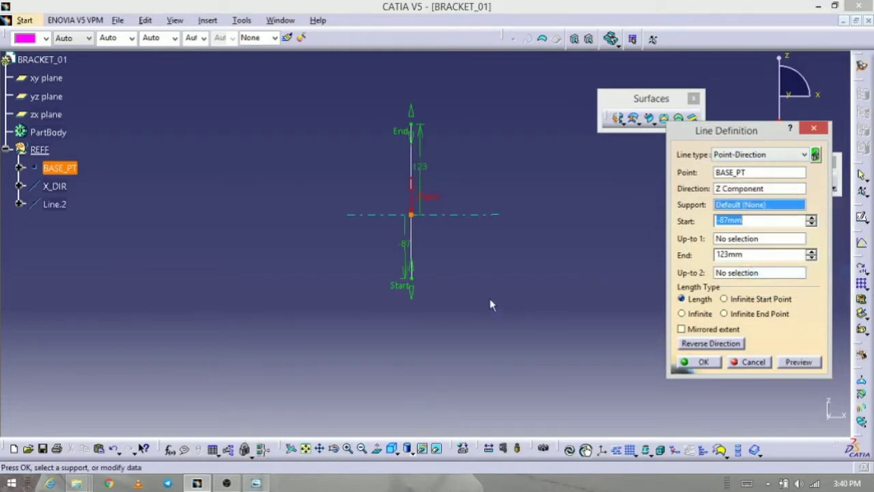
{"action": "left_click_drag", "start_coordinate": [412, 131], "coordinate": [415, 168]}
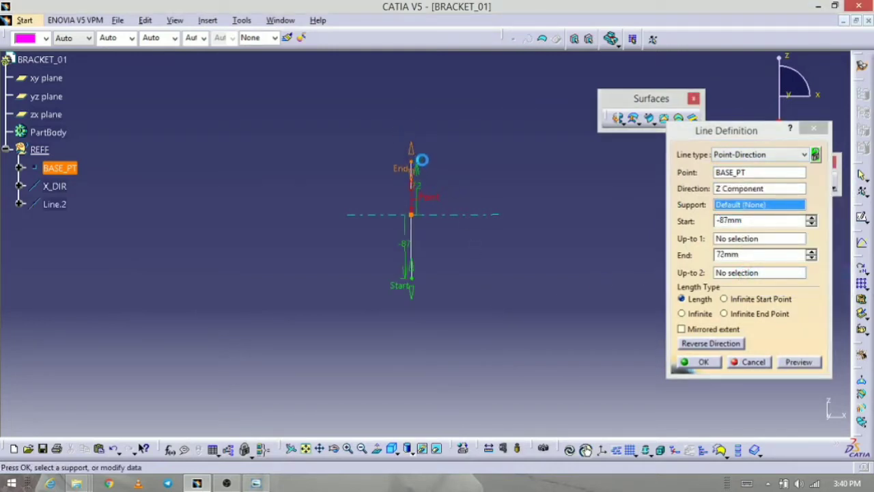
{"action": "left_click_drag", "start_coordinate": [411, 281], "coordinate": [442, 226]}
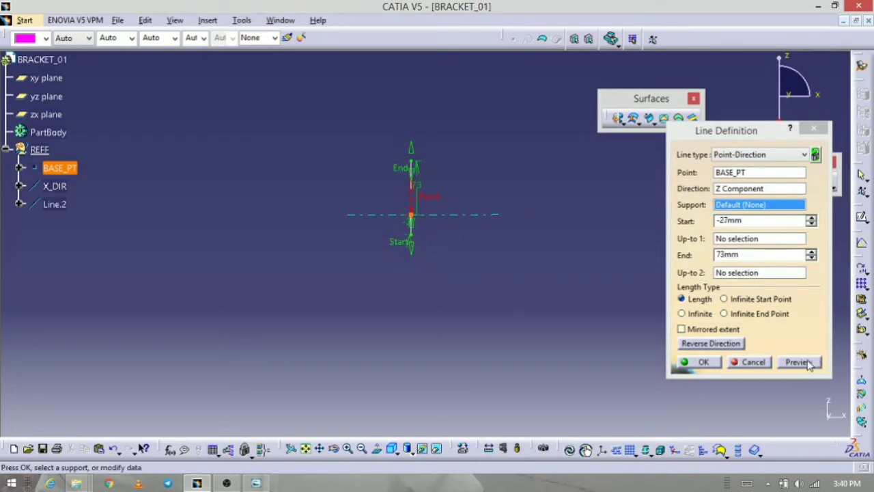
{"action": "left_click", "coordinate": [697, 362]}
{"action": "middle_click_drag", "start_coordinate": [435, 366], "coordinate": [488, 361]}
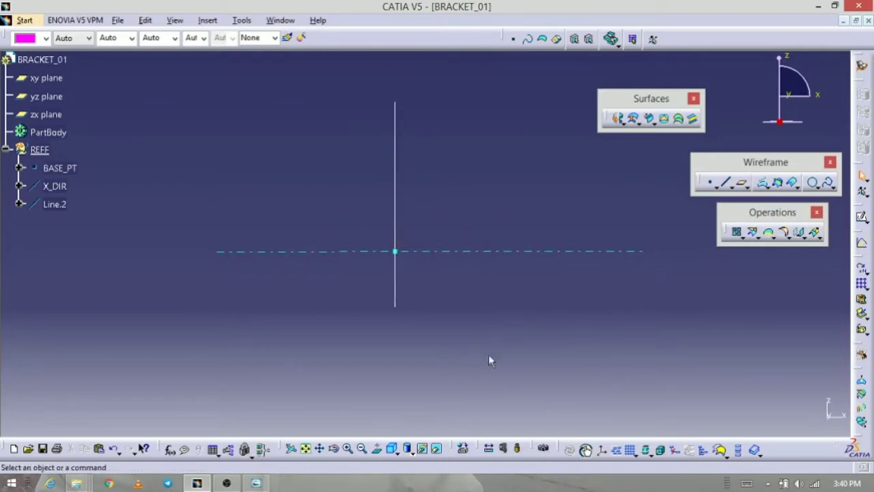
- Rename the new vertical line in REFF as Z_DIR
{"action": "left_click", "coordinate": [56, 207]}
{"action": "key", "text": "alt+Return"}
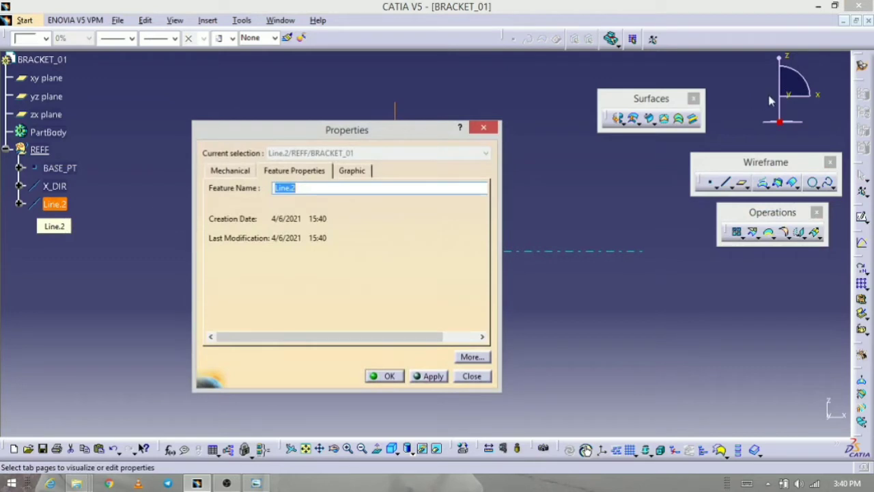
{"action": "key", "text": "Up"}
{"action": "left_click_drag", "start_coordinate": [340, 187], "coordinate": [157, 158]}
{"action": "type", "text": "Z_DIR"}
{"action": "key", "text": "Return"}
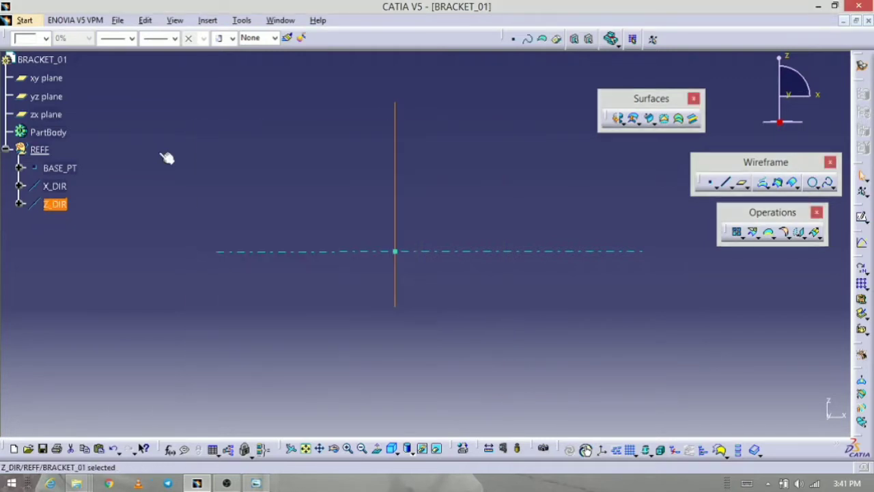
- Give the Z_DIR line a dash-dot line type and a cyan colour
{"action": "left_click", "coordinate": [176, 39]}
{"action": "left_click", "coordinate": [154, 102]}
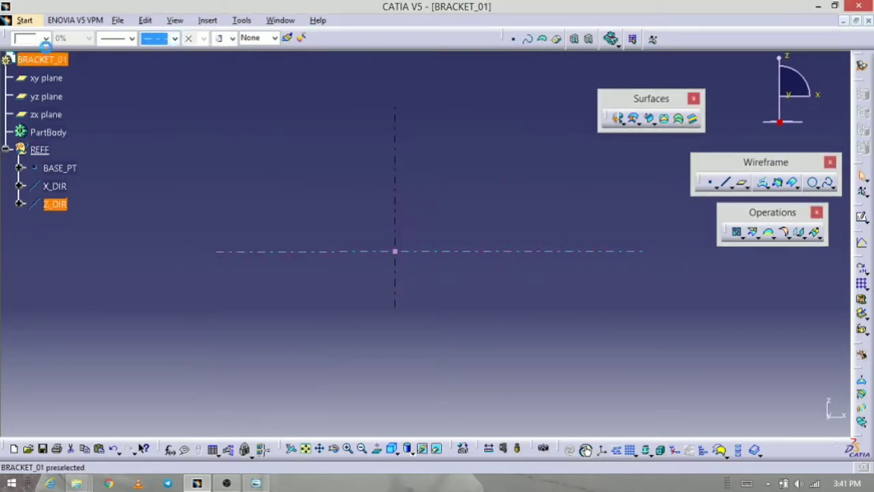
{"action": "left_click", "coordinate": [45, 39]}
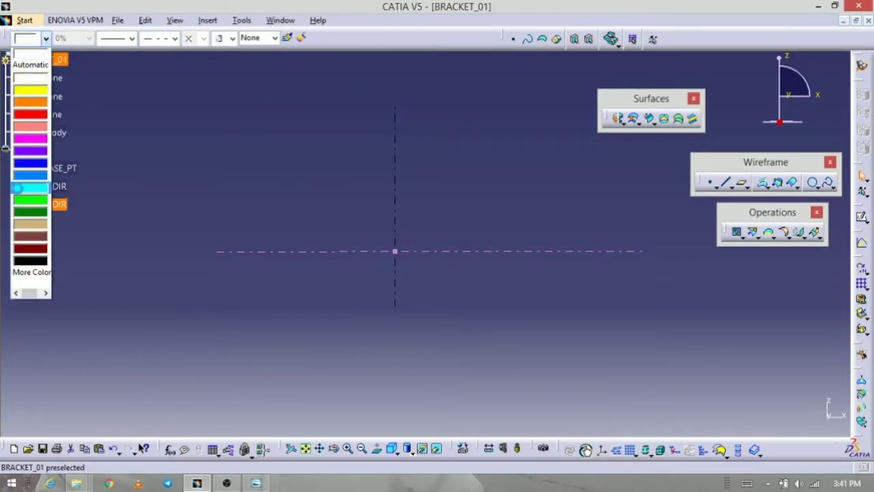
{"action": "left_click", "coordinate": [17, 187]}
{"action": "left_click", "coordinate": [525, 362]}
{"action": "middle_click_drag", "start_coordinate": [466, 319], "coordinate": [489, 379]}
{"action": "middle_click_drag", "start_coordinate": [414, 356], "coordinate": [432, 363]}
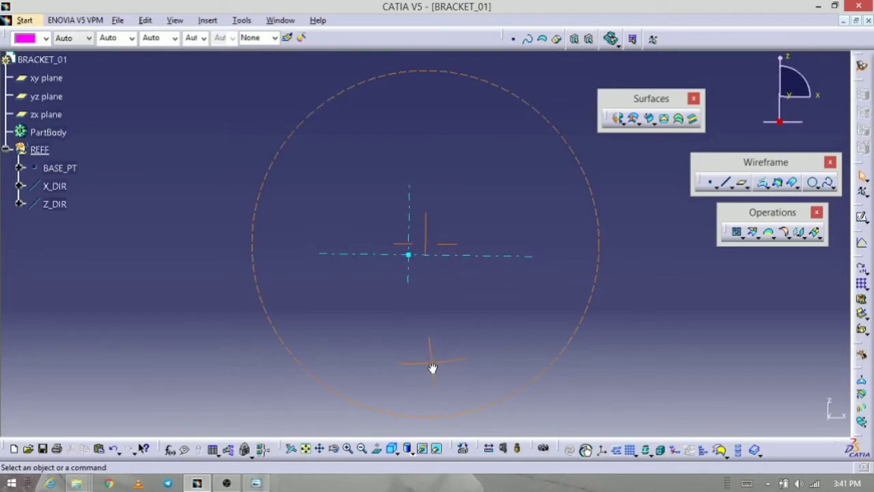
- Create a point-direction line through BASE_PT along the Y component, with start -27 mm and end 73 mm
{"action": "left_click", "coordinate": [256, 483]}
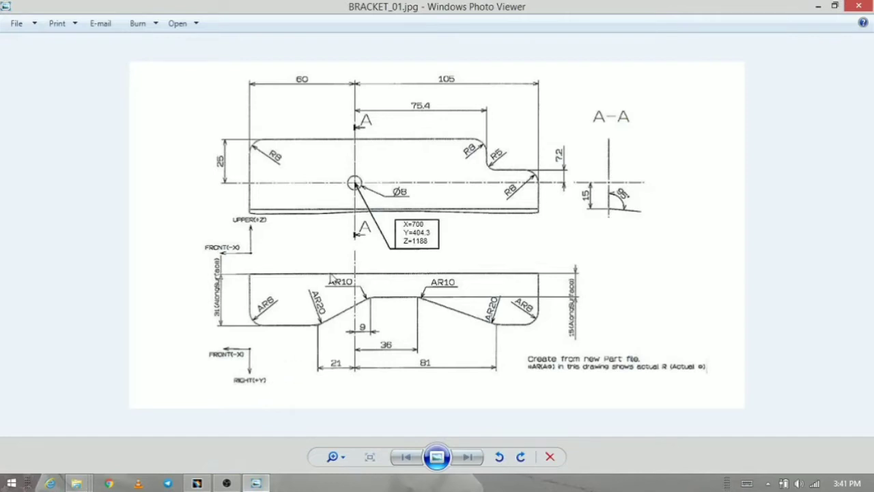
{"action": "left_click", "coordinate": [259, 484]}
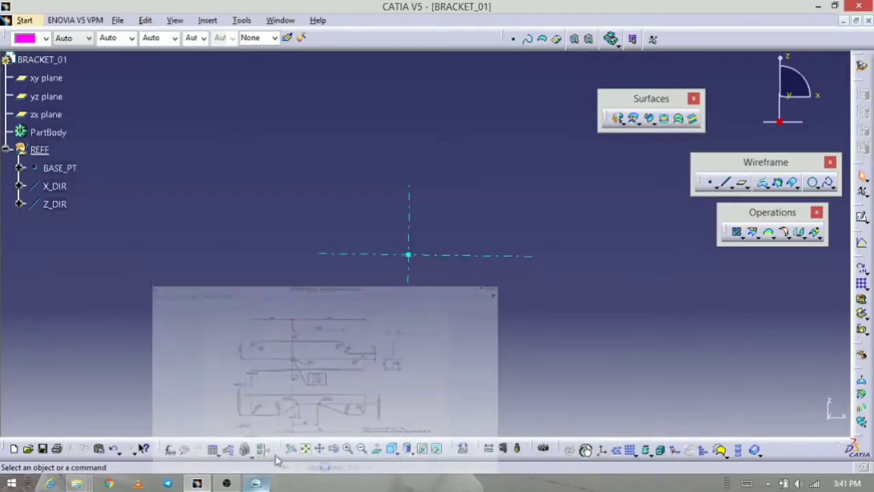
{"action": "middle_click_drag", "start_coordinate": [407, 351], "coordinate": [337, 312]}
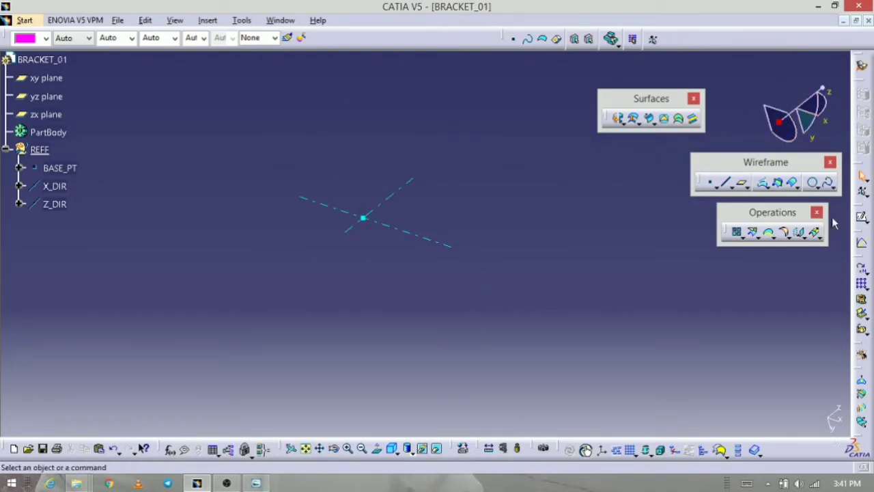
{"action": "middle_click_drag", "start_coordinate": [515, 337], "coordinate": [530, 364]}
{"action": "left_click", "coordinate": [725, 183]}
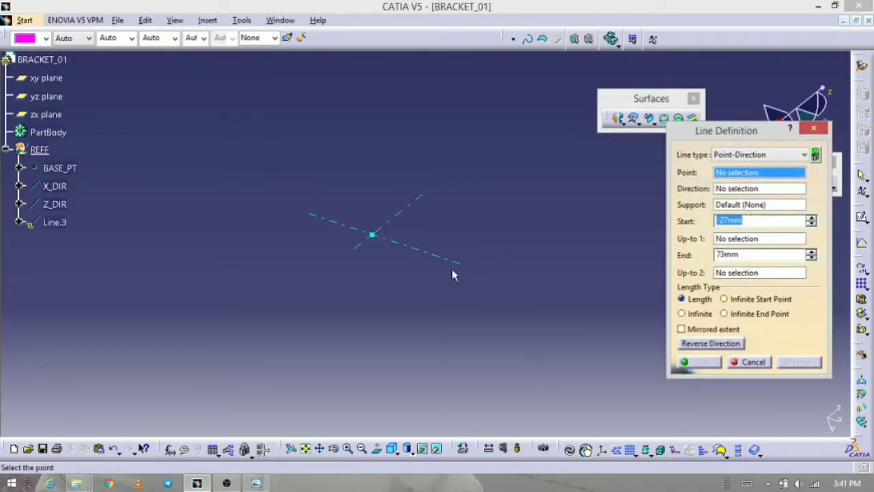
{"action": "left_click", "coordinate": [374, 235]}
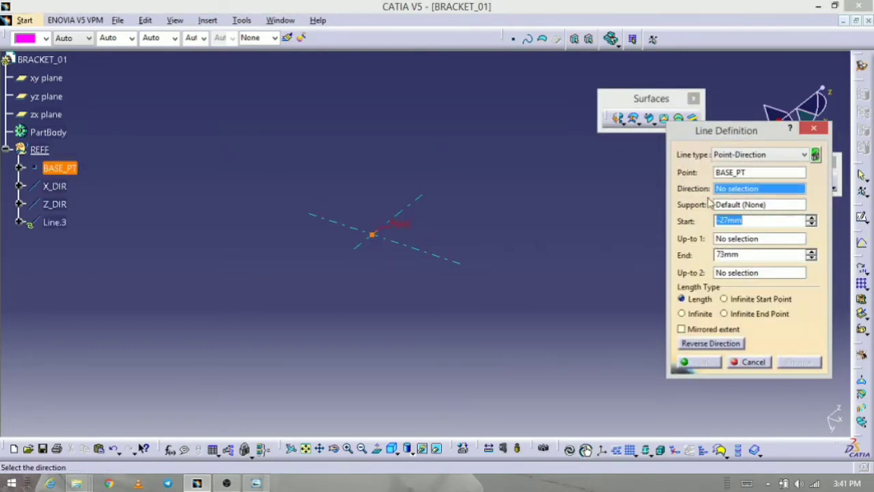
{"action": "right_click", "coordinate": [726, 189]}
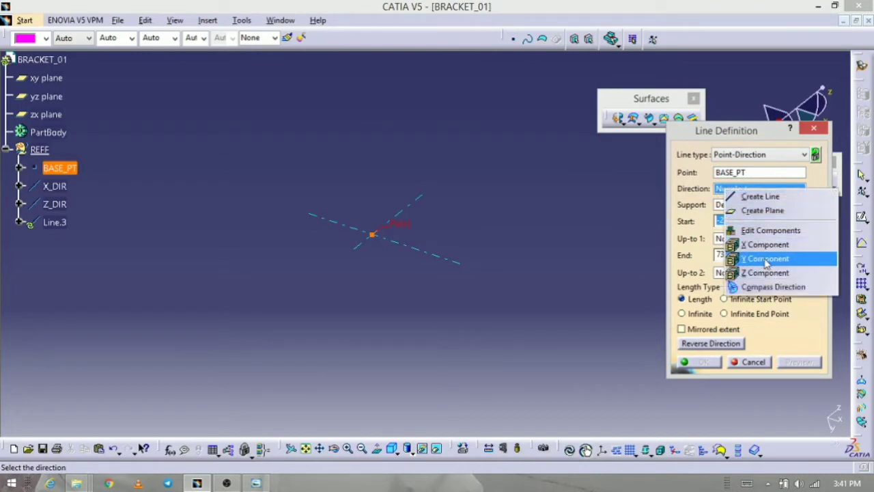
{"action": "left_click", "coordinate": [766, 259]}
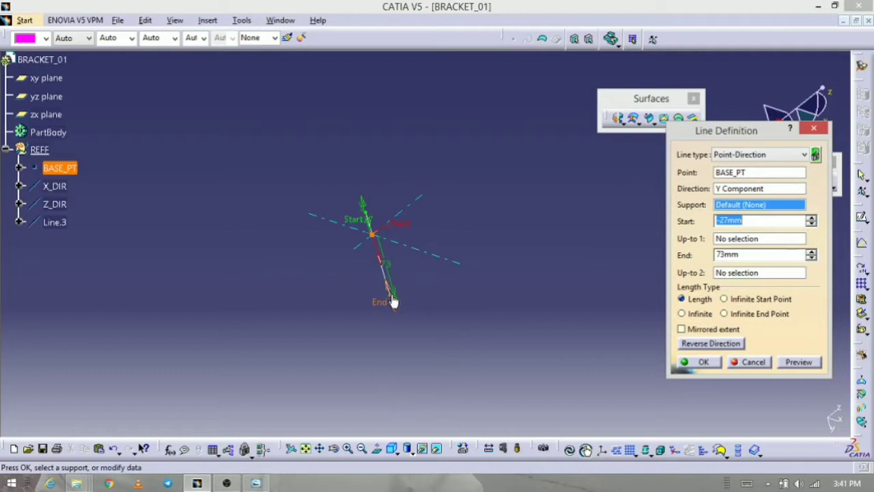
{"action": "left_click", "coordinate": [694, 362]}
{"action": "middle_click_drag", "start_coordinate": [428, 403], "coordinate": [455, 331]}
- Rename the new Y-direction line in REFF as Y_DIR
{"action": "left_click", "coordinate": [73, 223]}
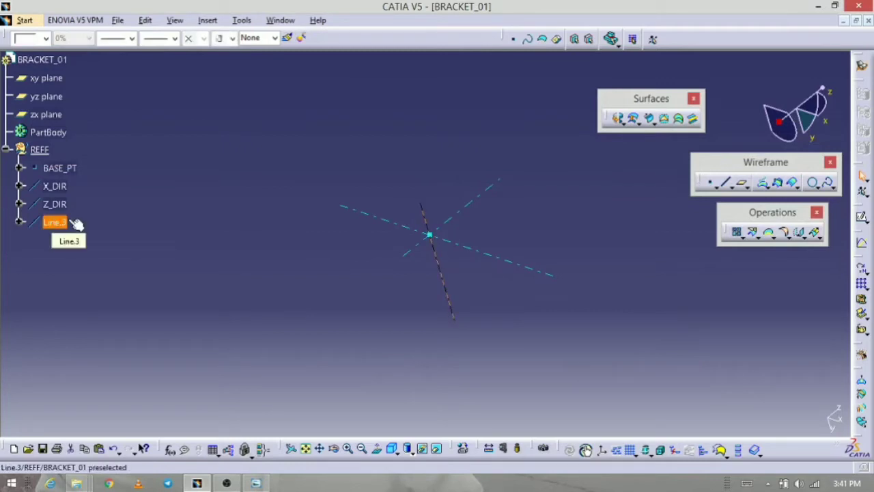
{"action": "key", "text": "alt+Return"}
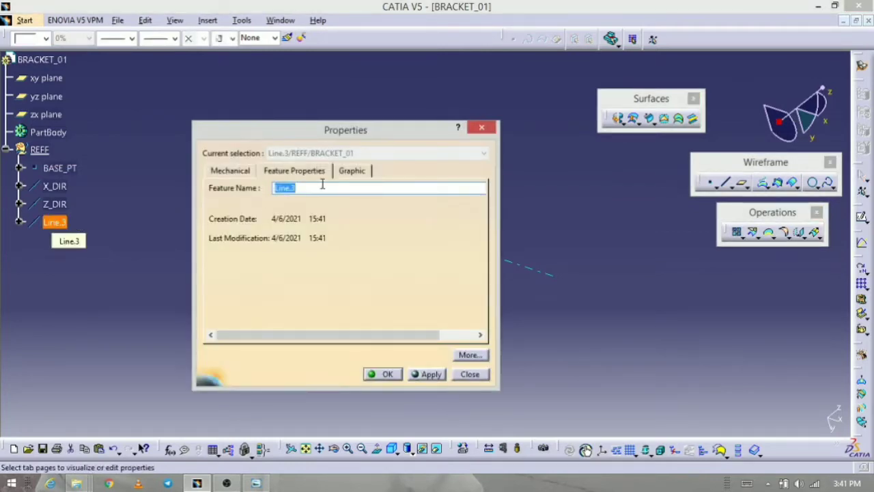
{"action": "type", "text": "Z_DIR"}
{"action": "left_click", "coordinate": [276, 188]}
{"action": "left_click", "coordinate": [389, 374]}
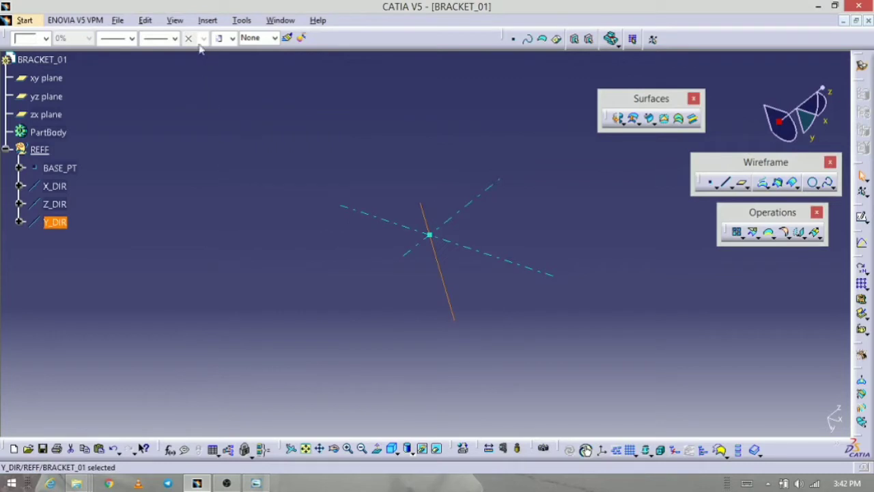
- Give the Y_DIR line a dash-dot line type and a cyan colour
{"action": "left_click", "coordinate": [172, 39]}
{"action": "left_click", "coordinate": [164, 99]}
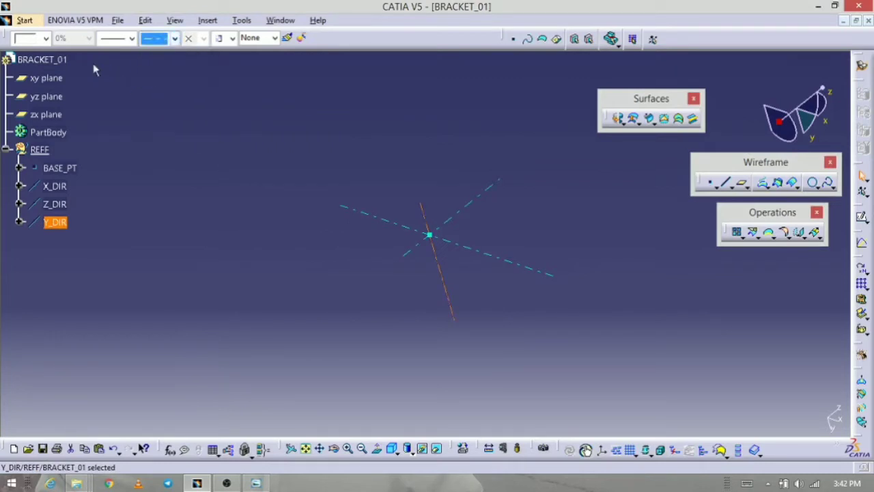
{"action": "left_click", "coordinate": [42, 38]}
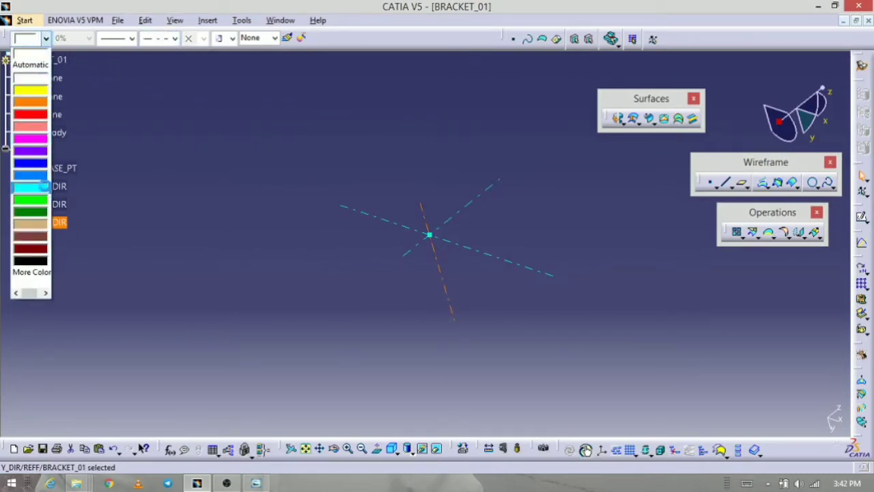
{"action": "left_click", "coordinate": [28, 137]}
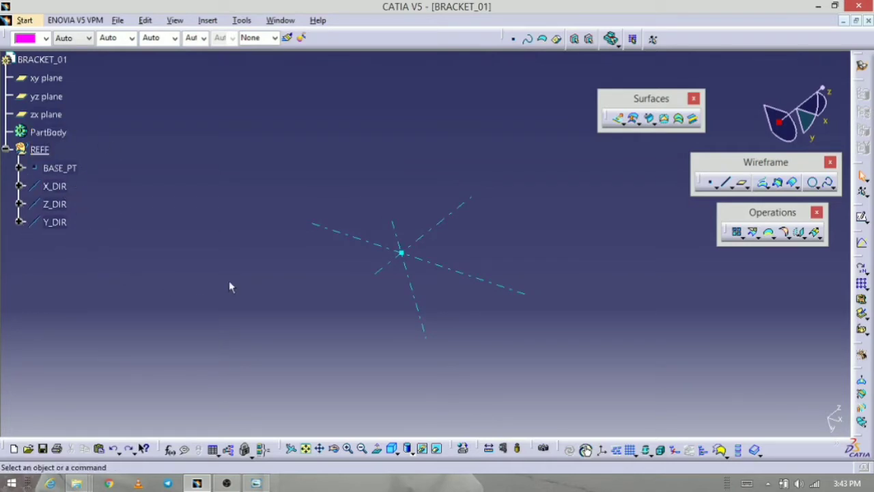
- Insert a new geometrical set named TOP_SIDE under BRACKET_01
{"action": "left_click", "coordinate": [257, 484]}
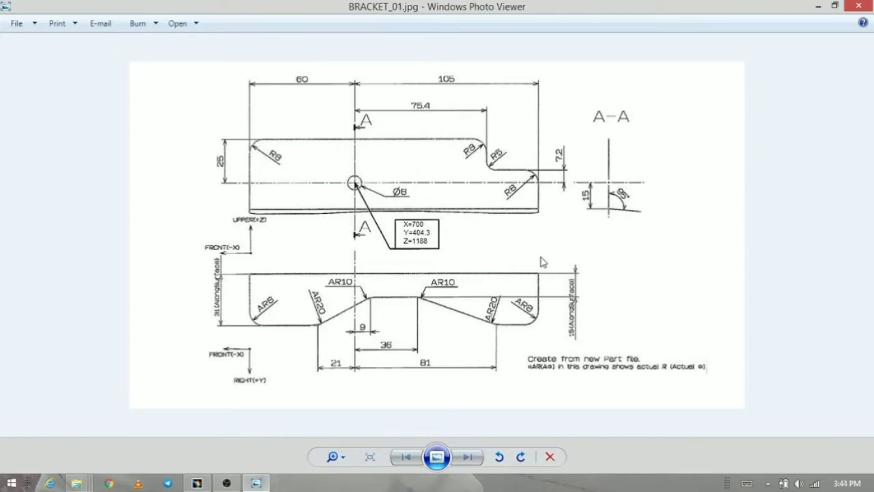
{"action": "left_click", "coordinate": [256, 482]}
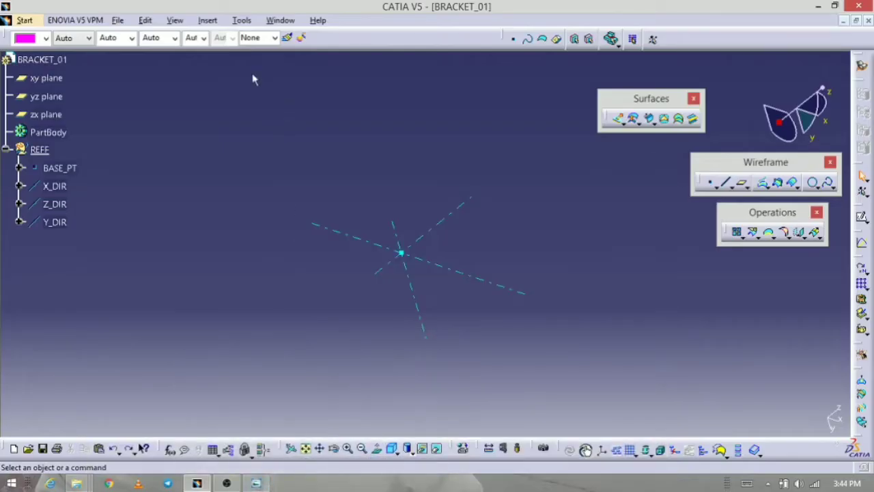
{"action": "left_click", "coordinate": [208, 20]}
{"action": "left_click", "coordinate": [176, 75]}
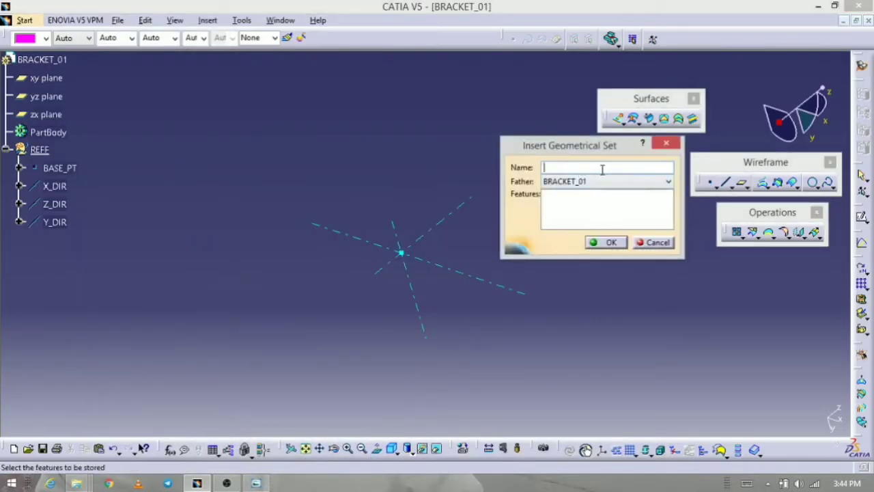
{"action": "type", "text": "TOP_SIDE"}
{"action": "left_click", "coordinate": [605, 243]}
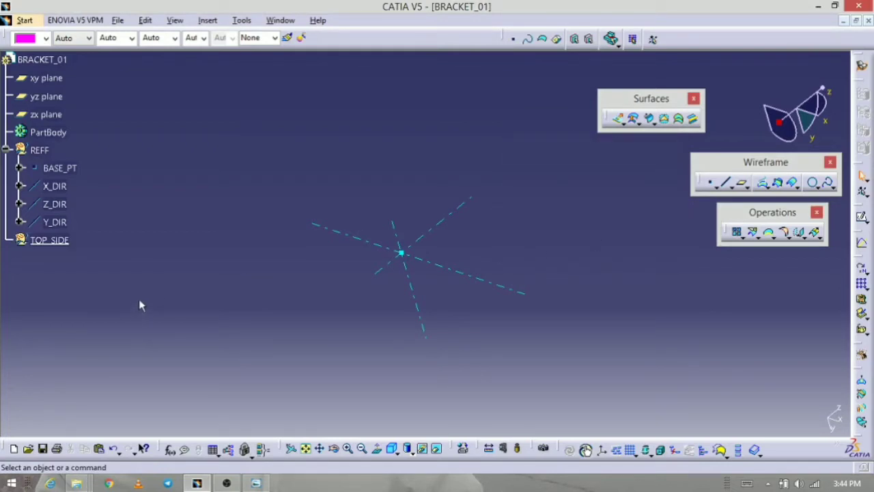
- Extrude the Z_DIR line along X_DIR as a surface in TOP_SIDE, with limits of 125 mm and 95 mm
{"action": "left_click", "coordinate": [617, 120]}
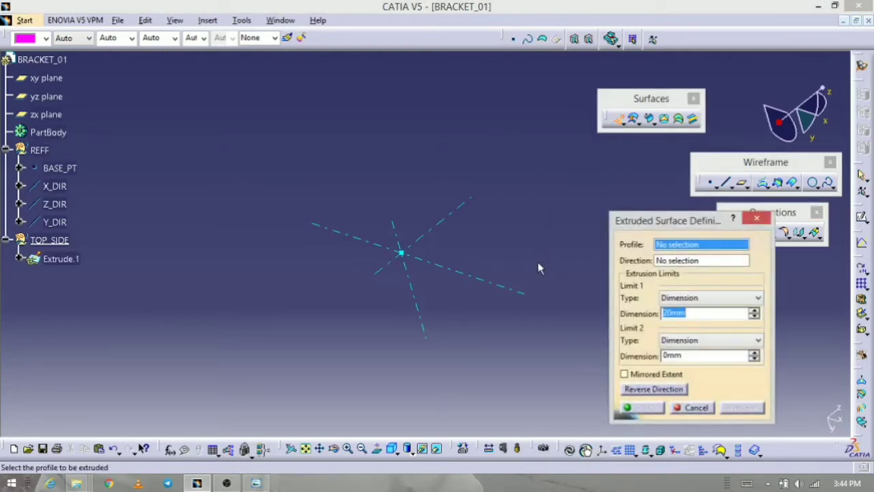
{"action": "left_click", "coordinate": [450, 224]}
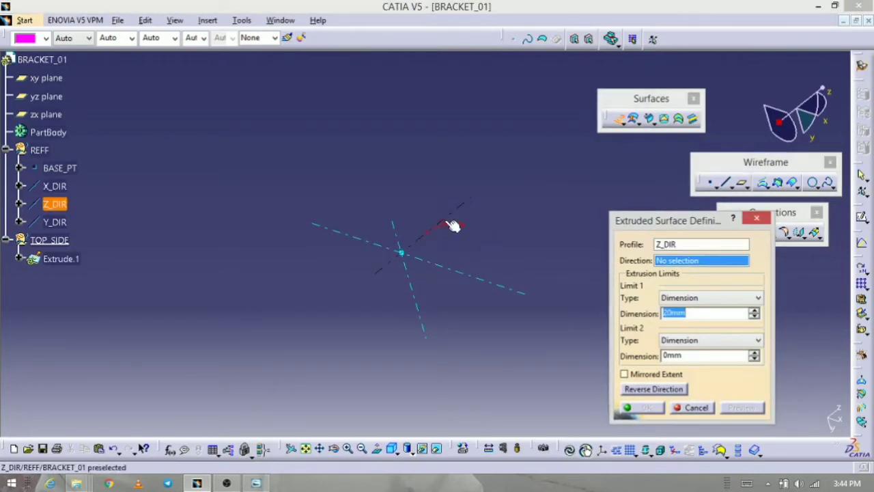
{"action": "left_click", "coordinate": [489, 284]}
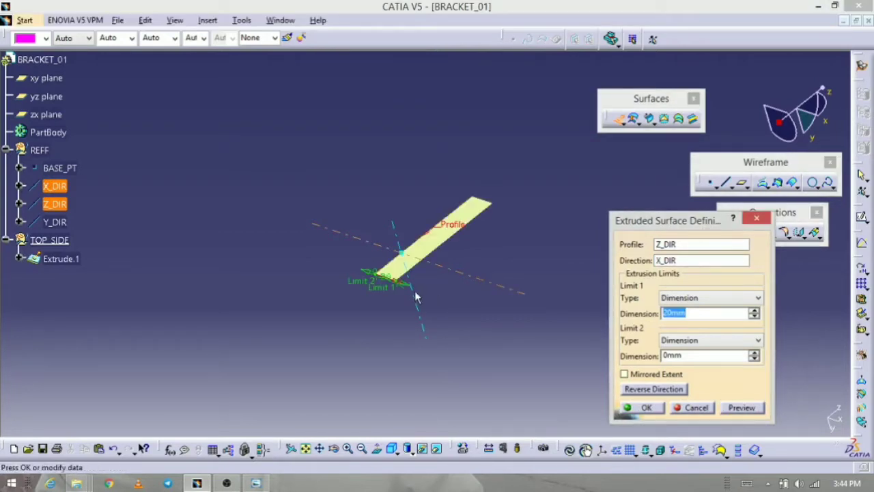
{"action": "left_click_drag", "start_coordinate": [412, 294], "coordinate": [509, 353]}
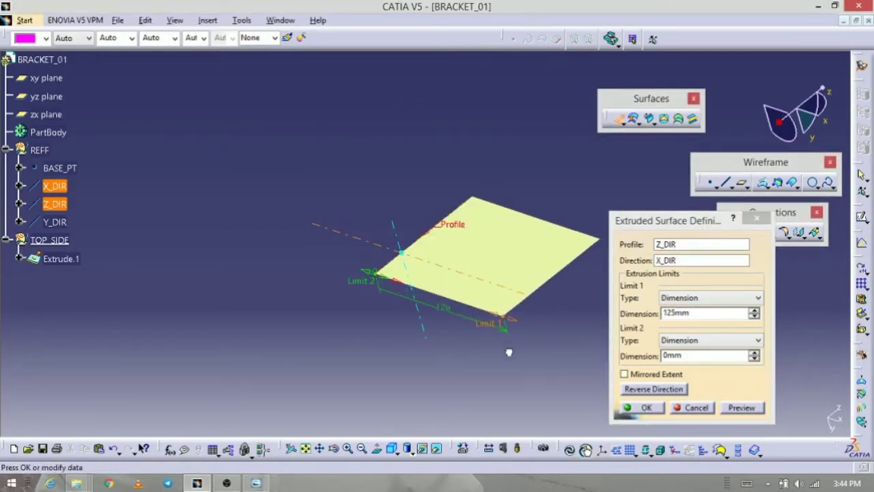
{"action": "left_click_drag", "start_coordinate": [369, 276], "coordinate": [267, 242]}
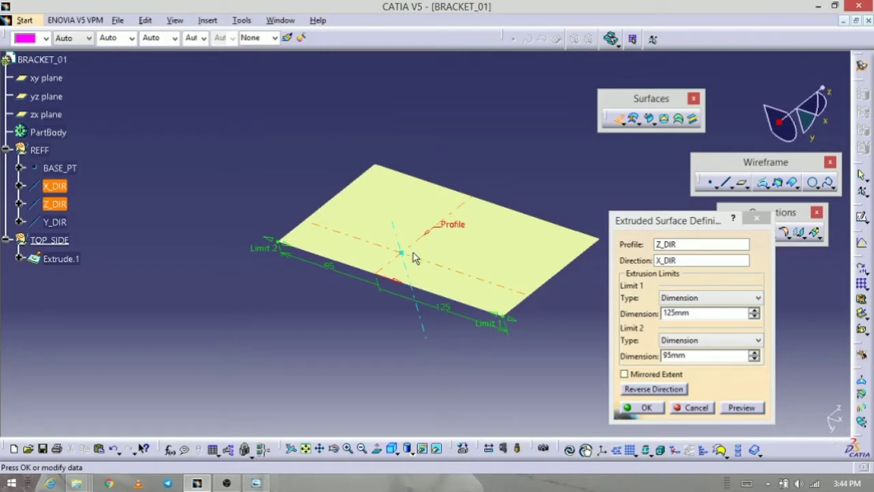
{"action": "left_click", "coordinate": [742, 408]}
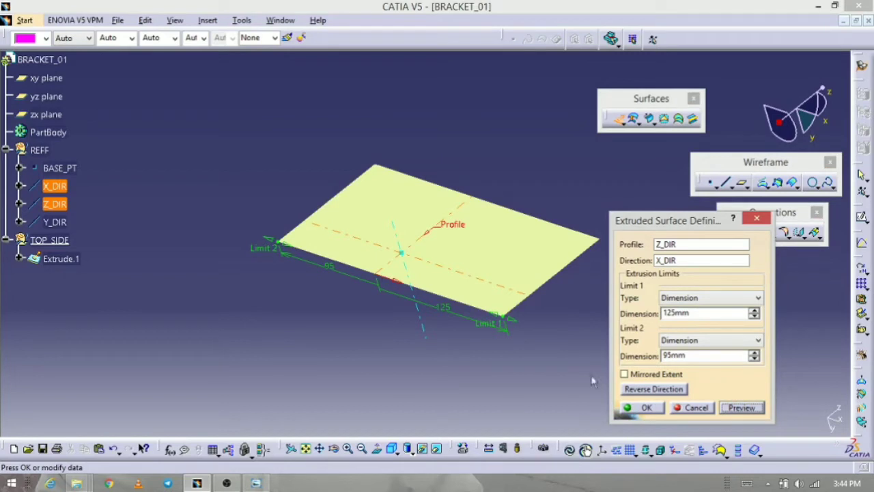
{"action": "left_click", "coordinate": [645, 408]}
- Colour the extruded surface bright green and set its transparency to 25%
{"action": "left_click", "coordinate": [66, 258]}
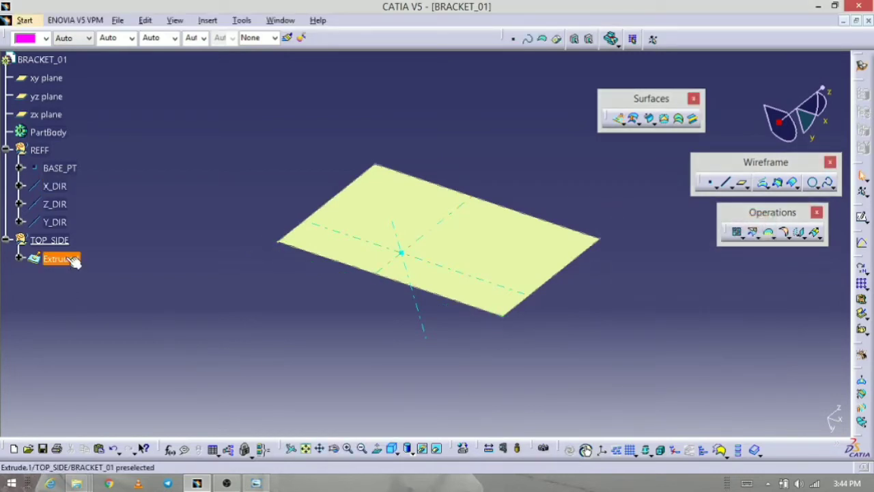
{"action": "left_click", "coordinate": [46, 39]}
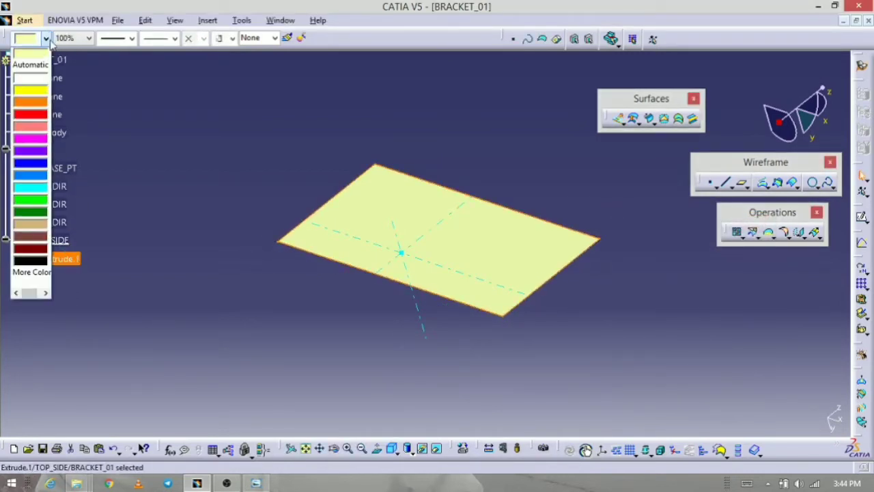
{"action": "left_click", "coordinate": [38, 202]}
{"action": "left_click", "coordinate": [75, 39]}
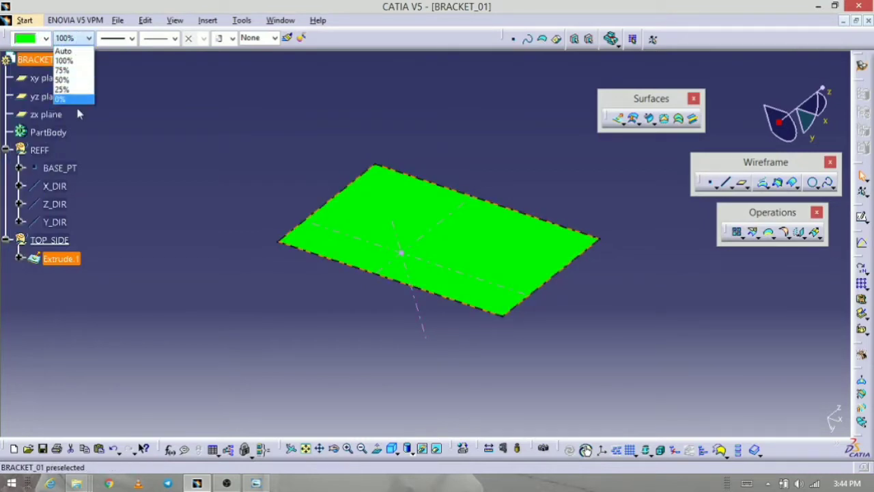
{"action": "left_click", "coordinate": [80, 91]}
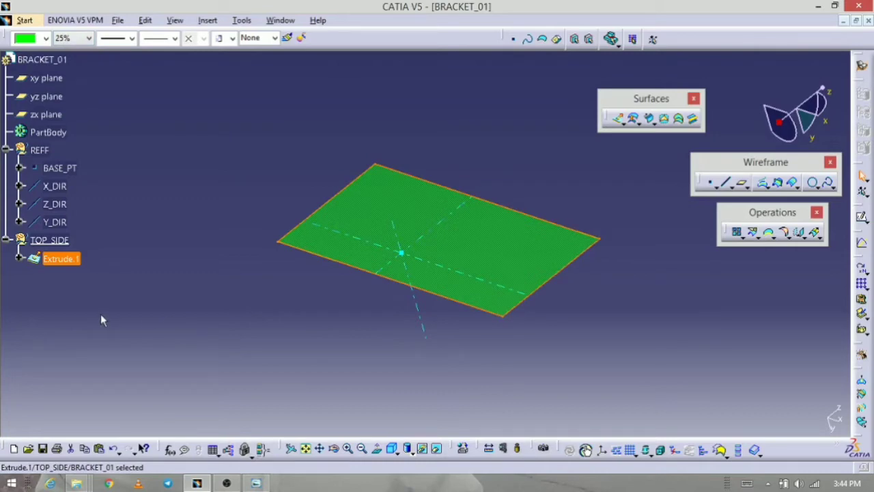
- Rename the extruded surface in TOP_SIDE as BASE_SRF
{"action": "key", "text": "alt+Return"}
{"action": "type", "text": "BA"}
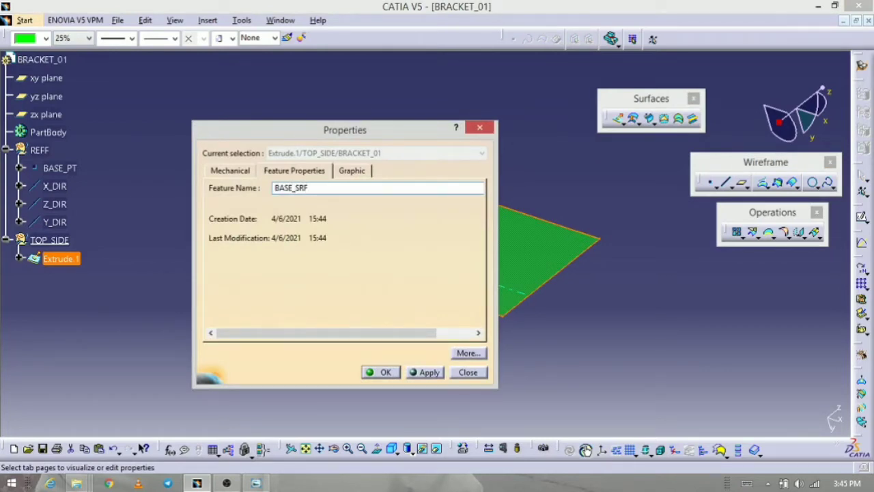
{"action": "type", "text": "SE_SRF"}
{"action": "key", "text": "Return"}
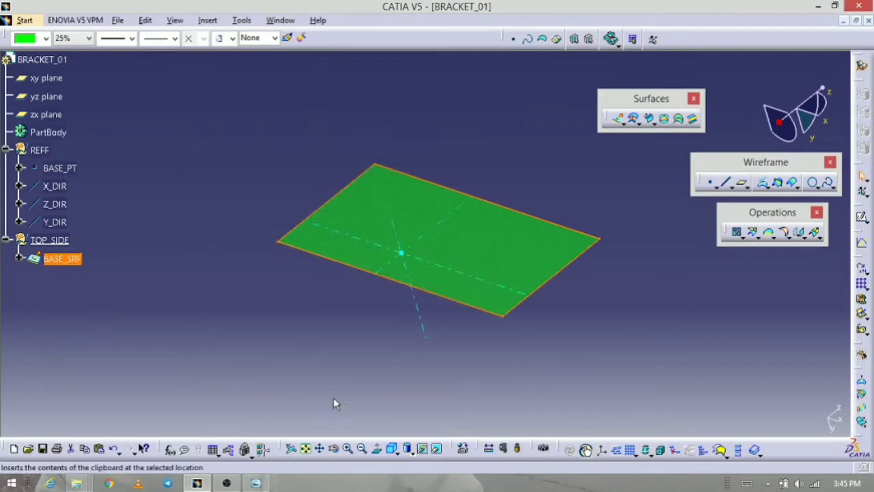
{"action": "left_click", "coordinate": [377, 353]}
{"action": "middle_click_drag", "start_coordinate": [450, 371], "coordinate": [393, 379]}
{"action": "left_click", "coordinate": [387, 392]}
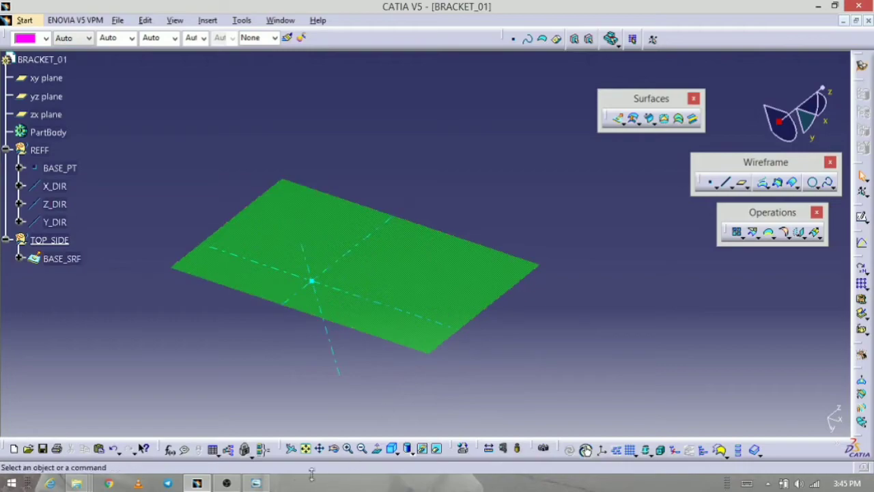
- Check the bracket drawing and create a parallel curve of Z_DIR on BASE_SRF, offset 50 mm toward the front (-X) side
{"action": "left_click", "coordinate": [256, 483]}
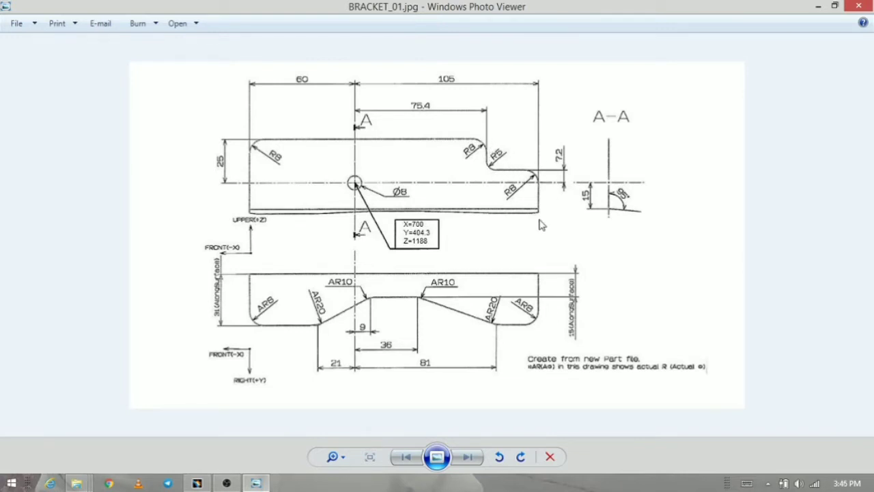
{"action": "mouse_move", "coordinate": [256, 482]}
{"action": "left_click", "coordinate": [254, 481]}
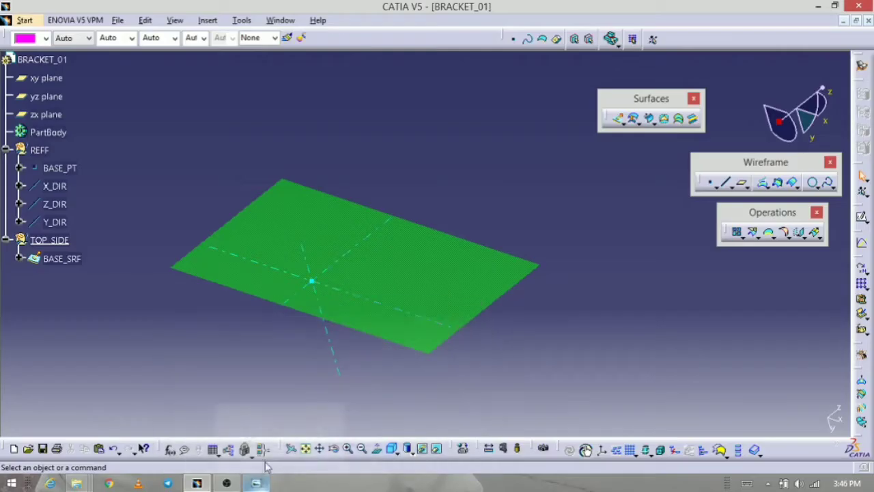
{"action": "left_click", "coordinate": [792, 182]}
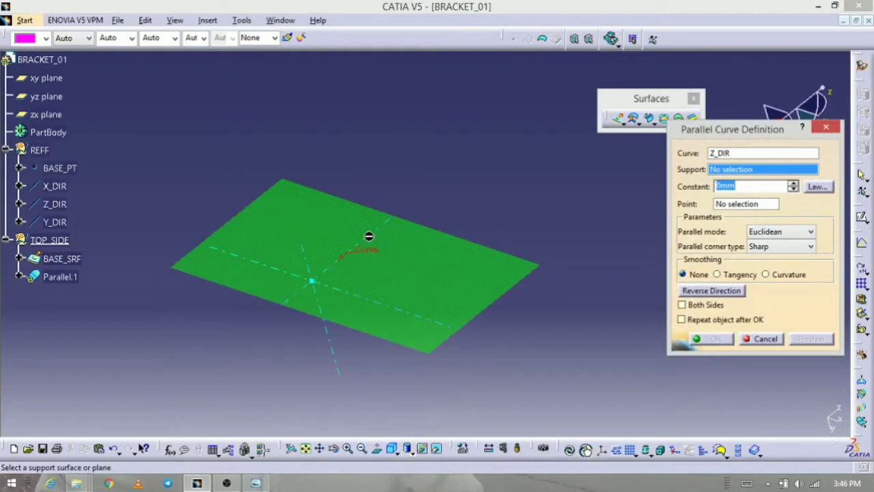
{"action": "left_click", "coordinate": [418, 265]}
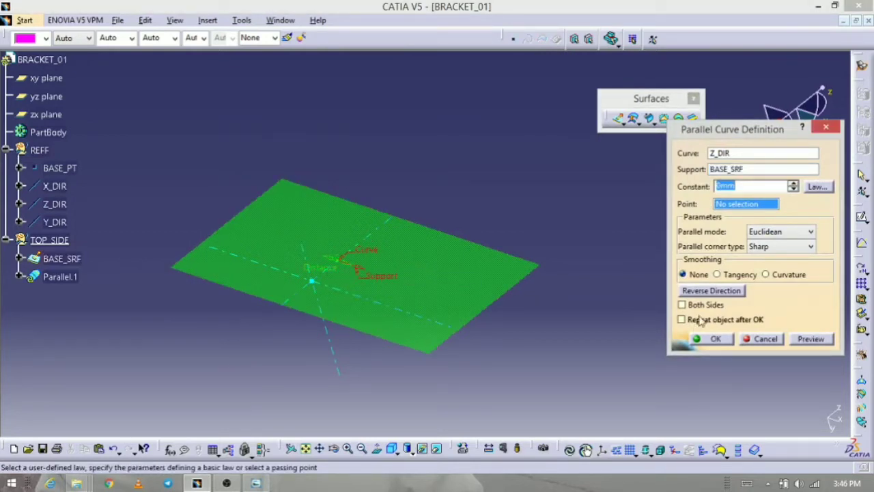
{"action": "left_click", "coordinate": [711, 291]}
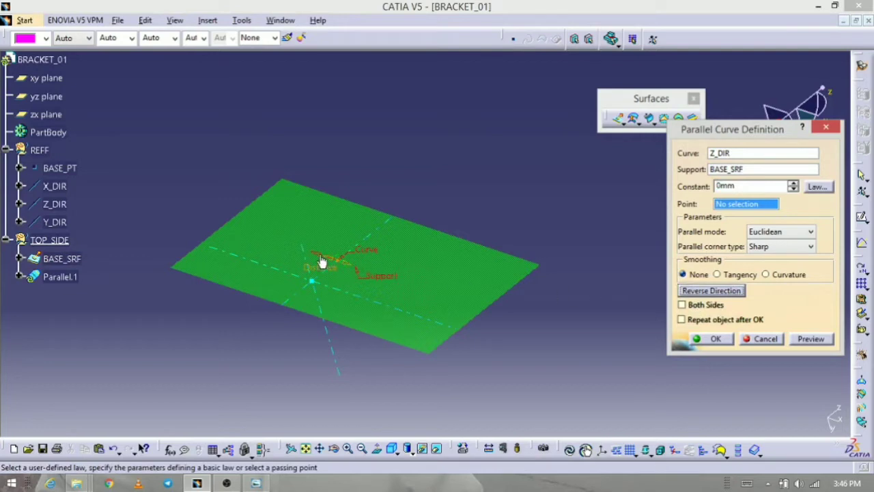
{"action": "left_click_drag", "start_coordinate": [321, 262], "coordinate": [260, 236]}
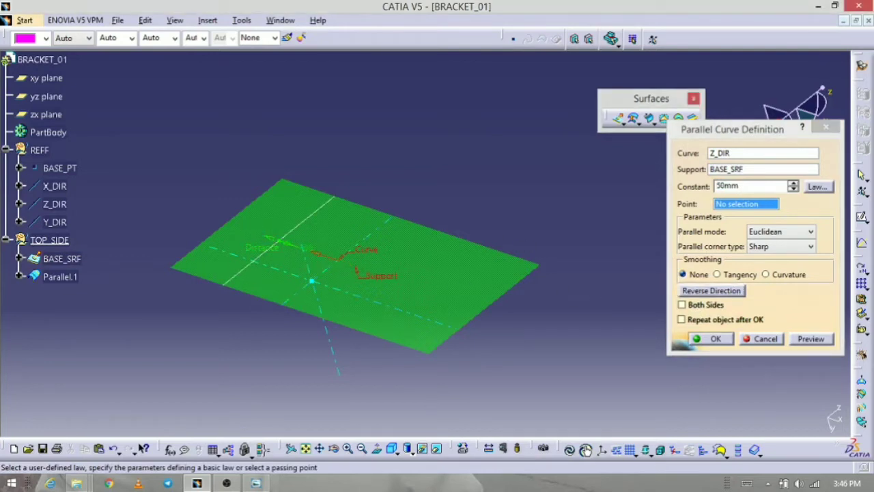
{"action": "left_click", "coordinate": [254, 483]}
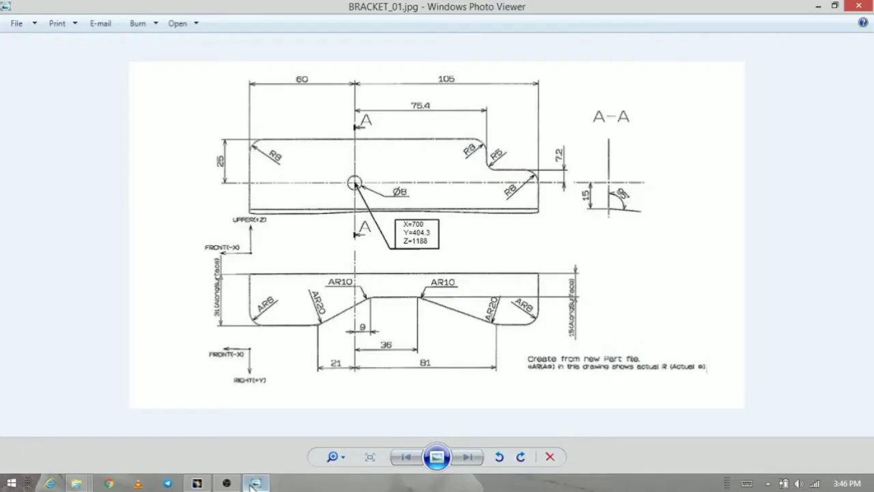
{"action": "left_click", "coordinate": [253, 482]}
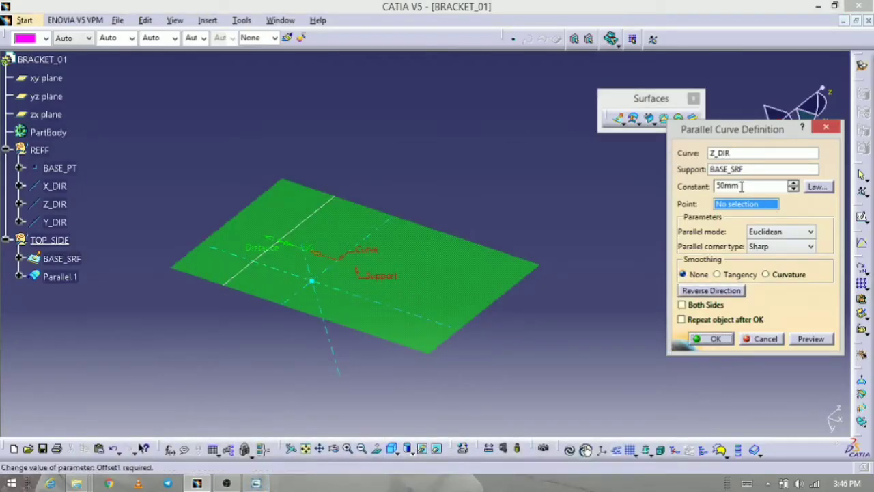
{"action": "double_click", "coordinate": [742, 186]}
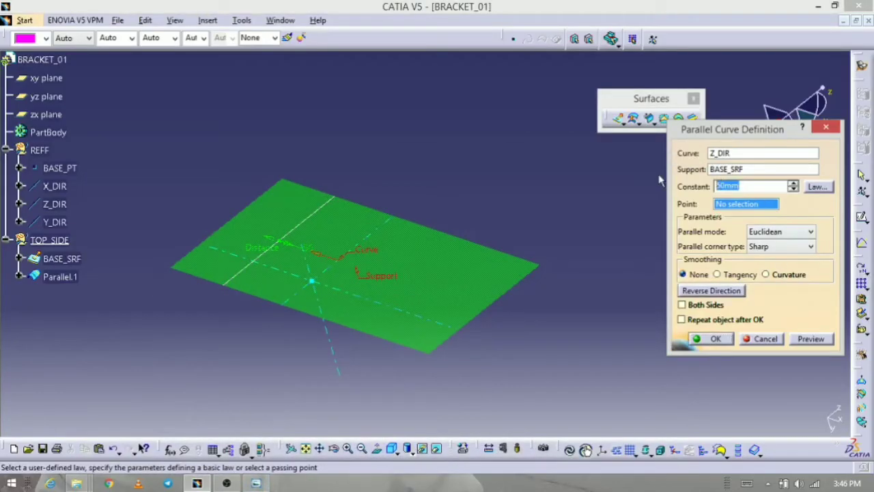
{"action": "left_click", "coordinate": [812, 339]}
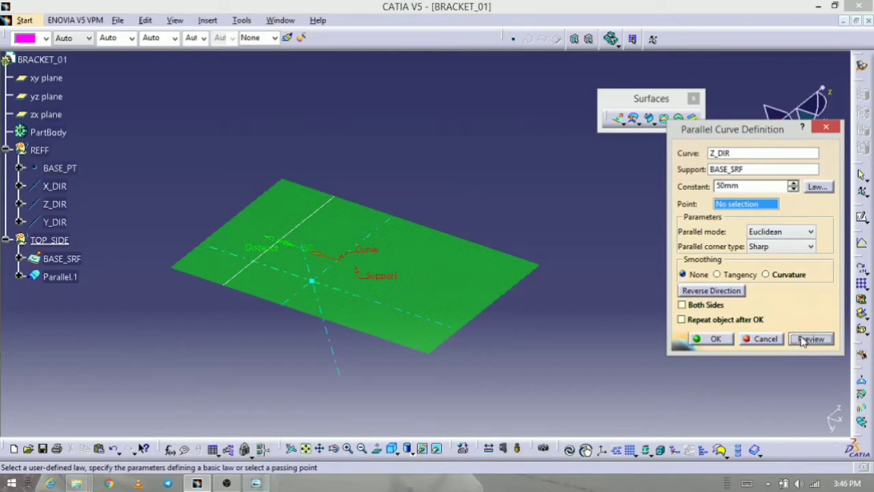
{"action": "left_click", "coordinate": [725, 342]}
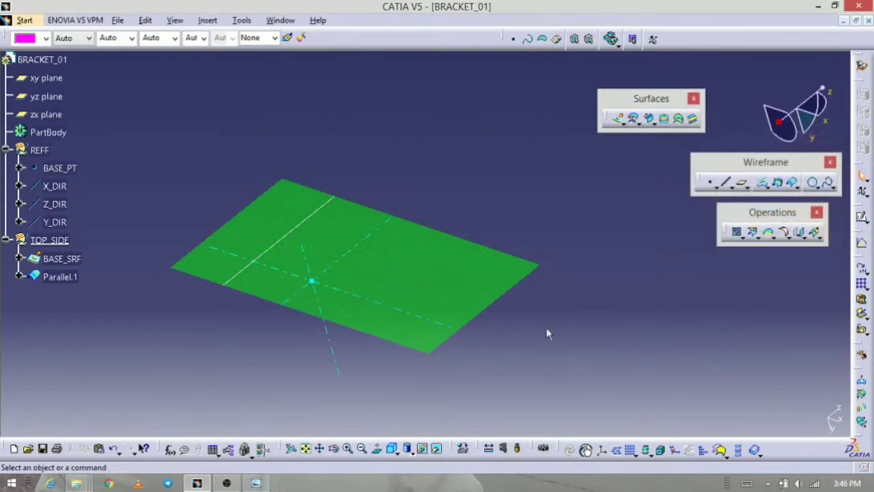
- Check the drawing and create a parallel curve of X_DIR on BASE_SRF, offset 25 mm toward the upper (+Z) side
{"action": "left_click", "coordinate": [257, 483]}
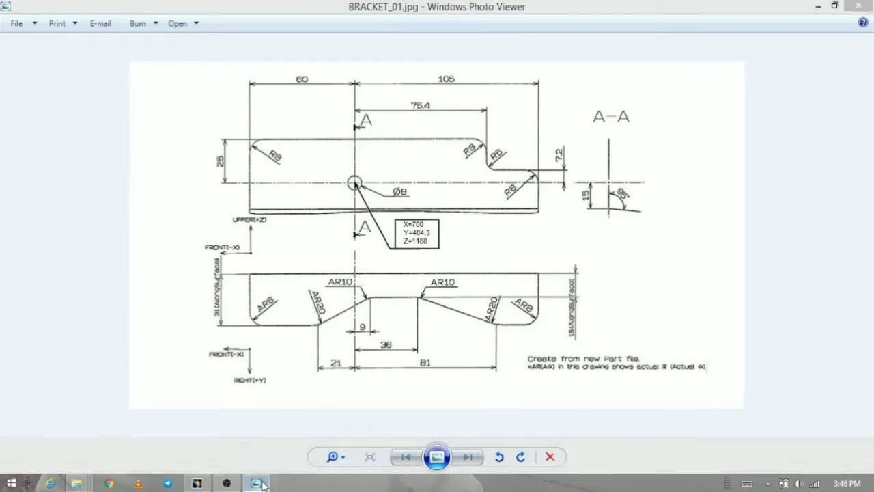
{"action": "left_click", "coordinate": [262, 482]}
{"action": "left_click", "coordinate": [793, 184]}
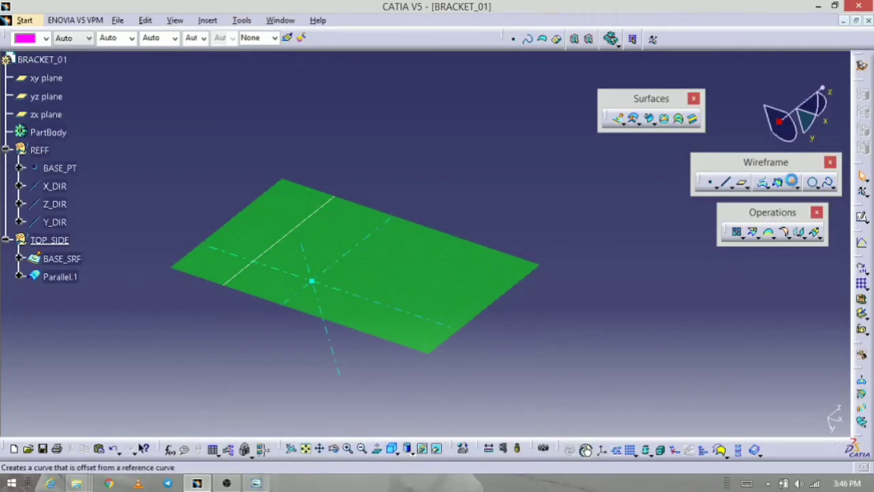
{"action": "left_click", "coordinate": [368, 298]}
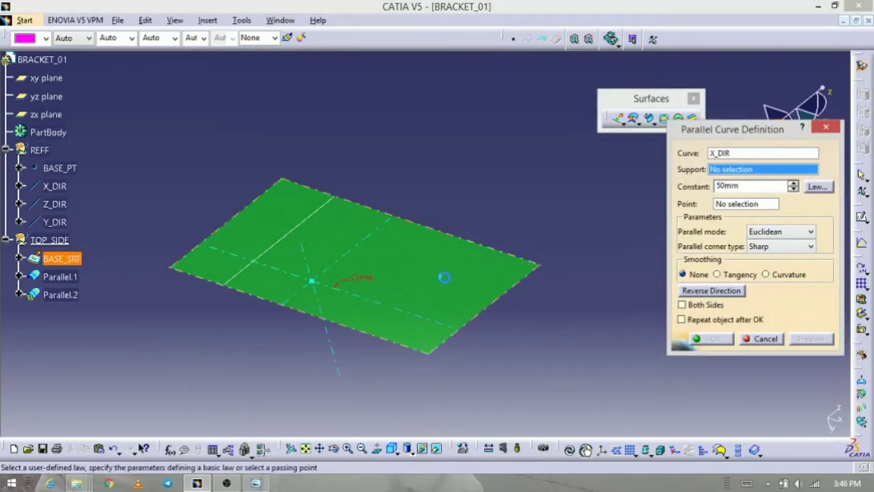
{"action": "left_click", "coordinate": [445, 277]}
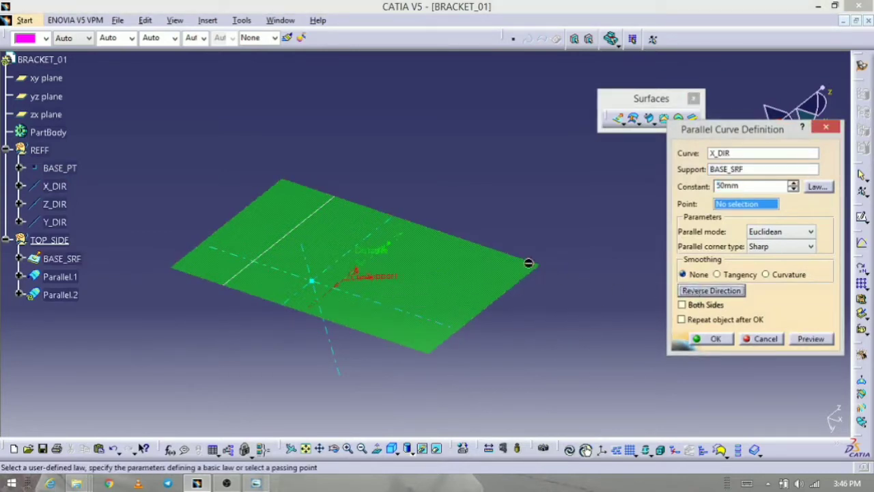
{"action": "left_click_drag", "start_coordinate": [391, 243], "coordinate": [399, 256]}
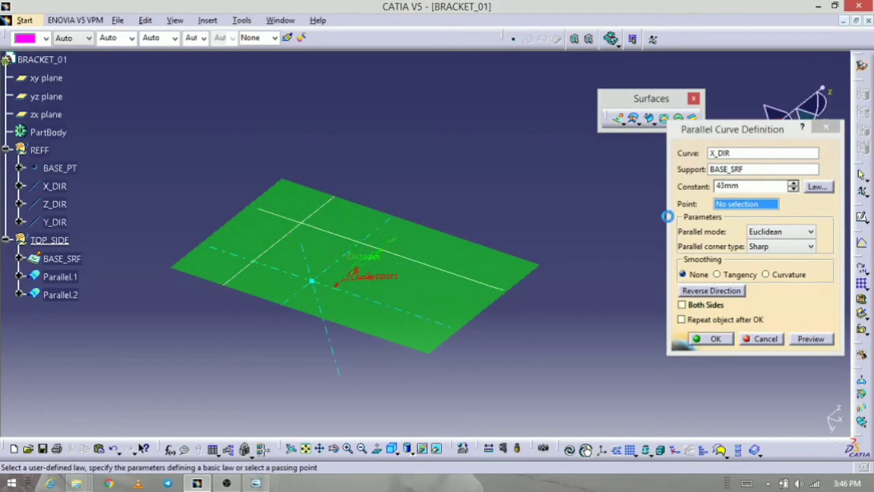
{"action": "double_click", "coordinate": [723, 186]}
{"action": "type", "text": "2"}
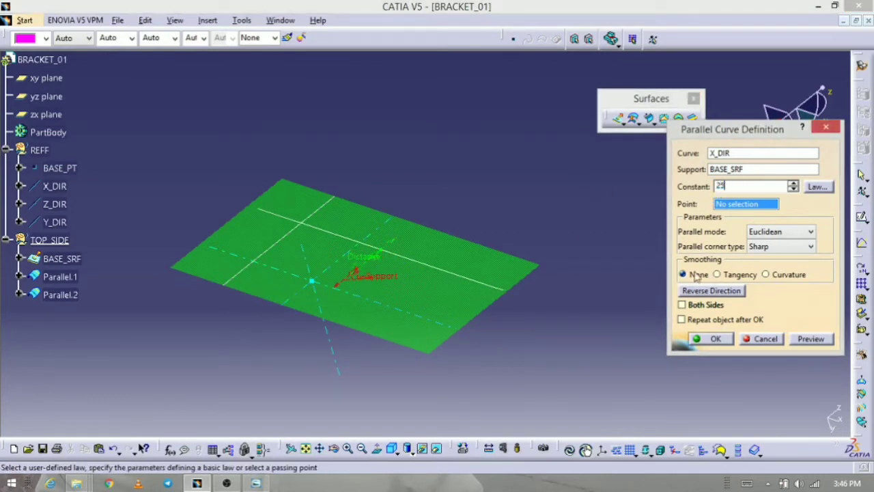
{"action": "type", "text": "5"}
{"action": "key", "text": "Return"}
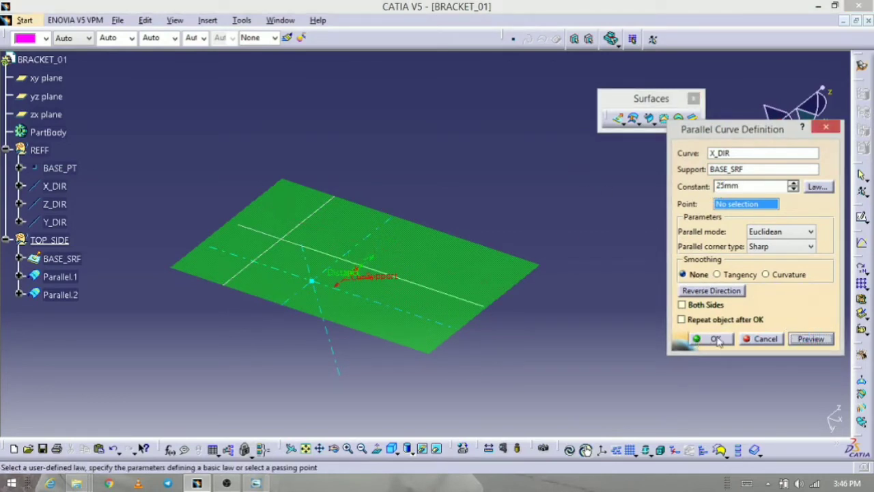
{"action": "left_click", "coordinate": [714, 339]}
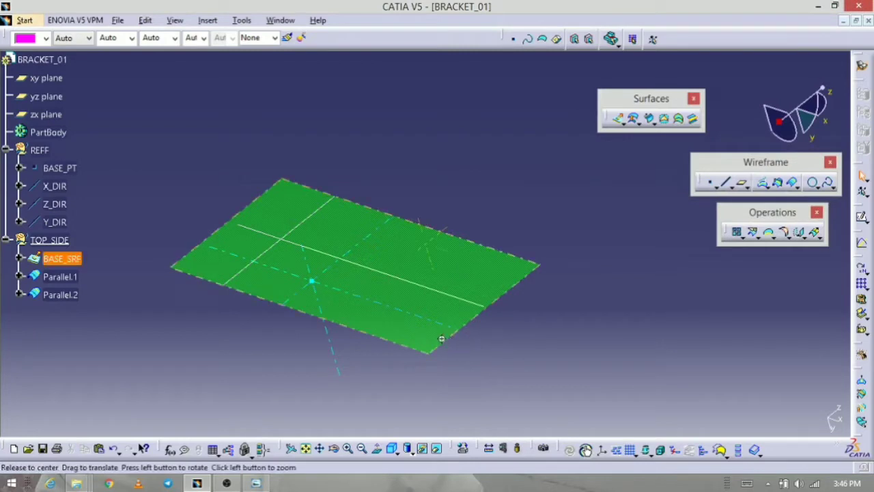
- Check the bracket drawing and create a parallel curve of Z_DIR on BASE_SRF, offset 75.4 mm toward the rear (+X) side
{"action": "middle_click_drag", "start_coordinate": [441, 338], "coordinate": [458, 340]}
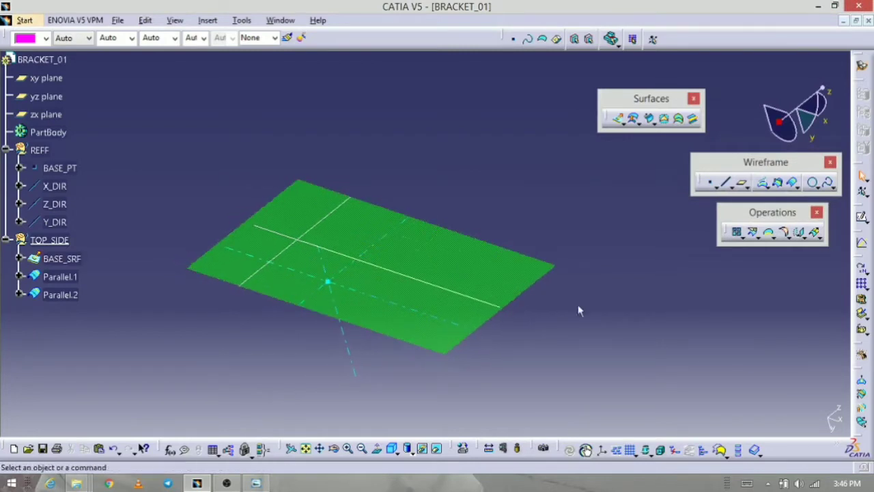
{"action": "left_click", "coordinate": [791, 184]}
{"action": "middle_click_drag", "start_coordinate": [478, 349], "coordinate": [511, 256]}
{"action": "left_click", "coordinate": [258, 483]}
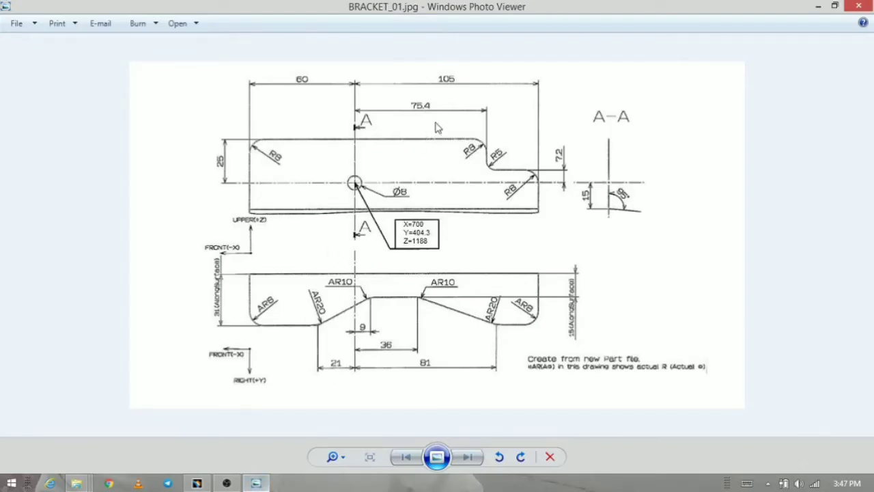
{"action": "left_click", "coordinate": [256, 484]}
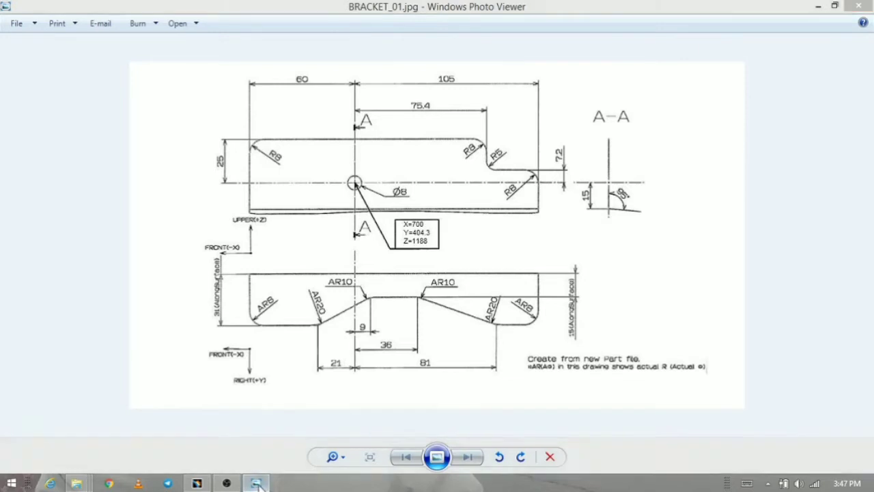
{"action": "left_click", "coordinate": [369, 181]}
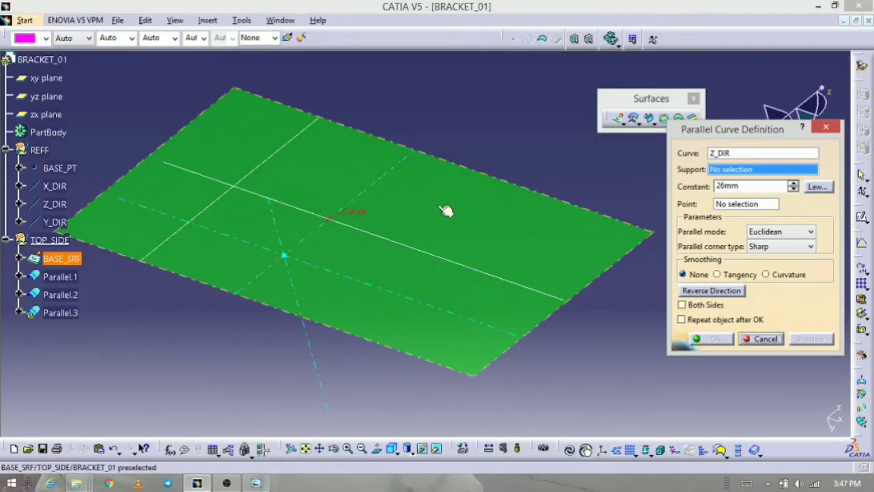
{"action": "left_click", "coordinate": [443, 207]}
{"action": "left_click_drag", "start_coordinate": [395, 244], "coordinate": [489, 247]}
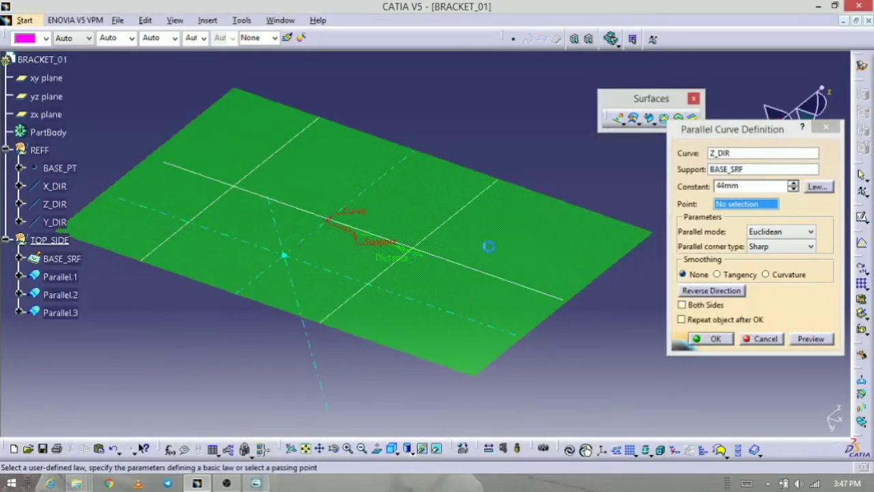
{"action": "left_click", "coordinate": [680, 192]}
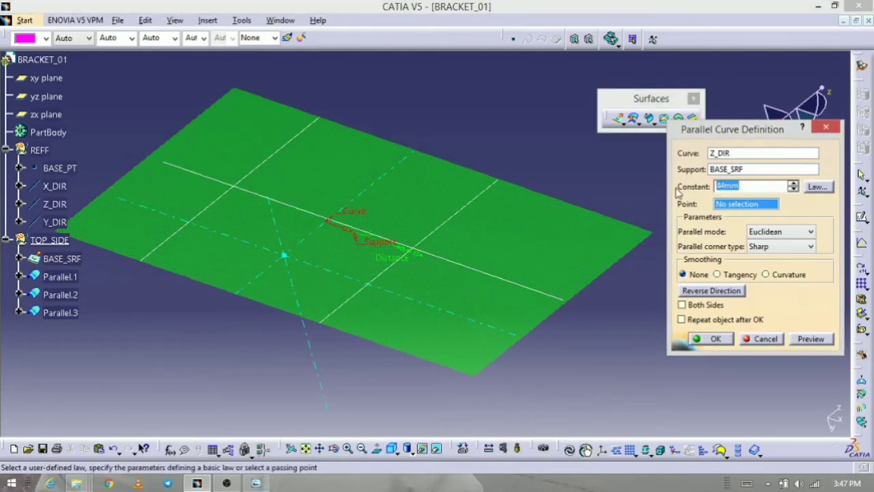
{"action": "type", "text": "7"}
{"action": "type", "text": "4"}
{"action": "left_click", "coordinate": [816, 340]}
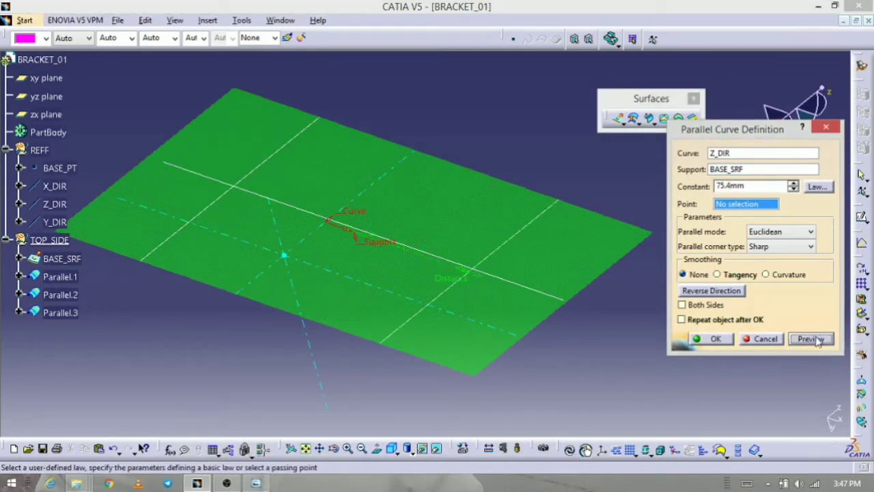
{"action": "left_click", "coordinate": [715, 339]}
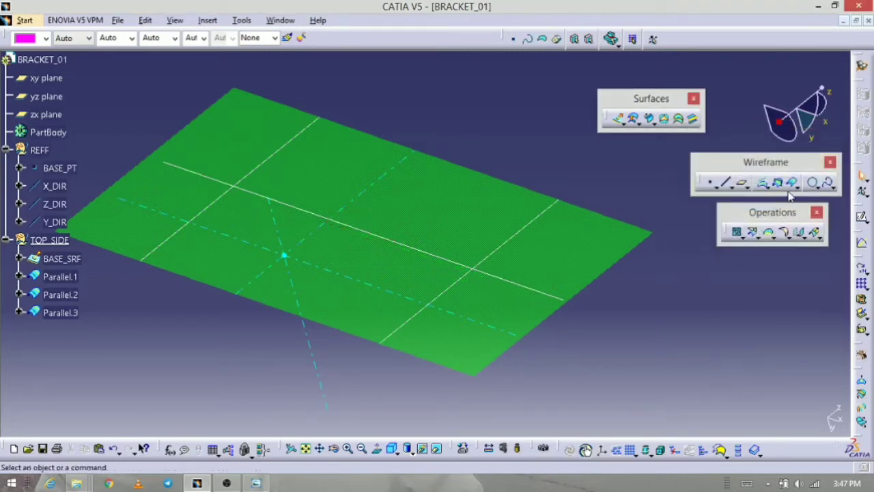
- Create a second rear-side (+X) parallel curve of Z_DIR on BASE_SRF, offset 105 mm
{"action": "left_click", "coordinate": [785, 183]}
{"action": "left_click", "coordinate": [388, 183]}
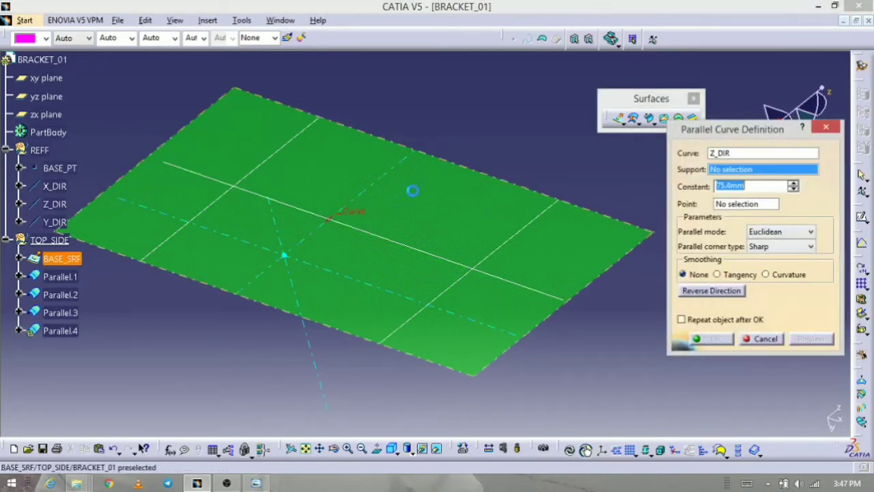
{"action": "left_click", "coordinate": [429, 203]}
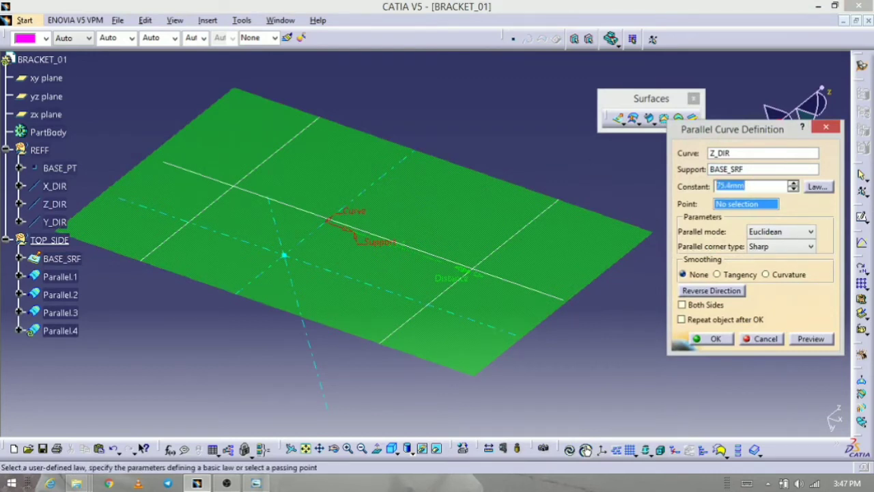
{"action": "type", "text": "105"}
{"action": "left_click", "coordinate": [810, 338]}
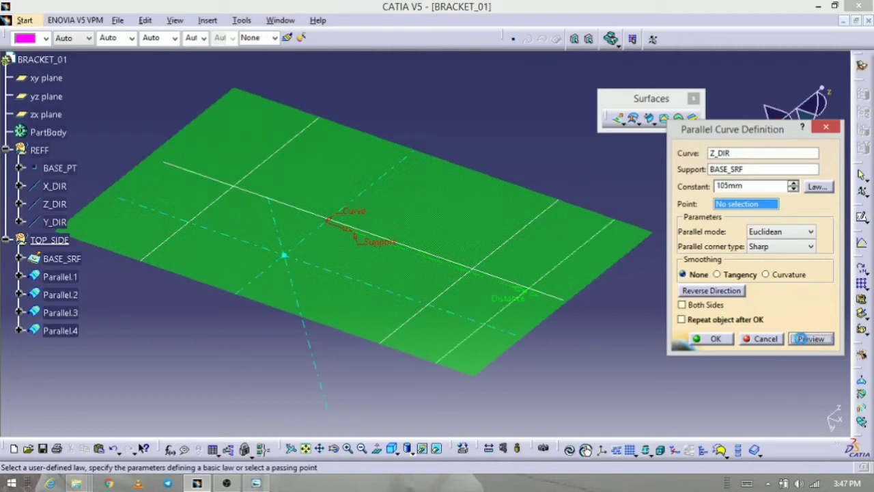
{"action": "left_click", "coordinate": [715, 339]}
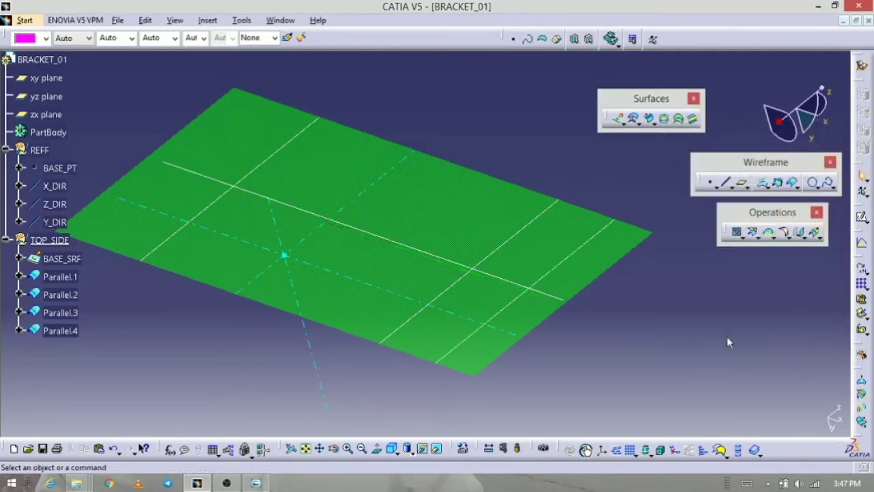
- Check the drawing and create a parallel curve of X_DIR on BASE_SRF, offset 7.2 mm toward the upper (+Z) side
{"action": "left_click", "coordinate": [259, 483]}
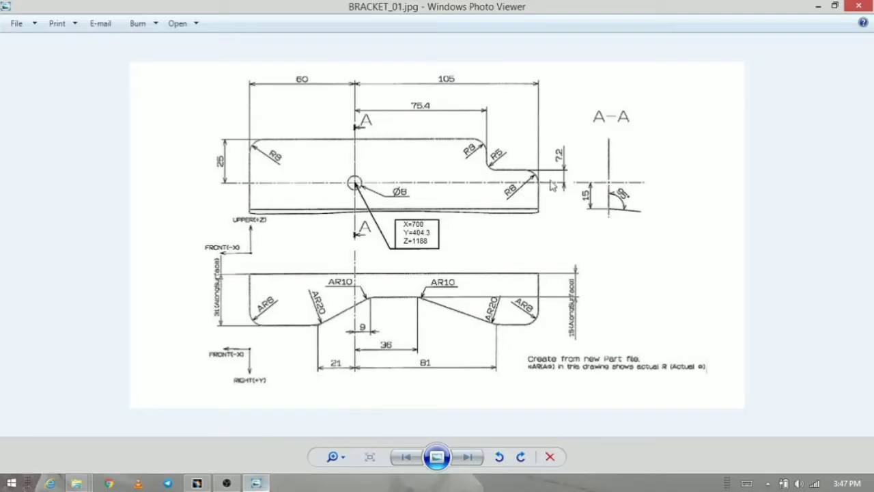
{"action": "left_click", "coordinate": [260, 483]}
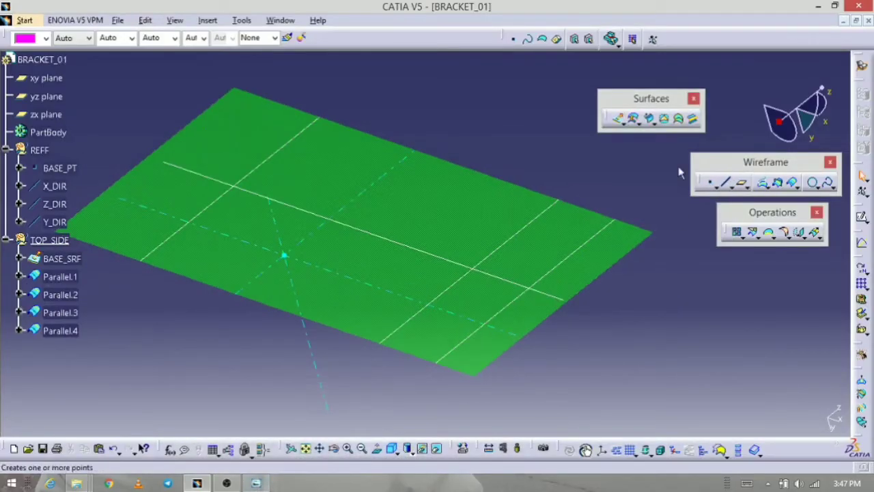
{"action": "left_click", "coordinate": [792, 182]}
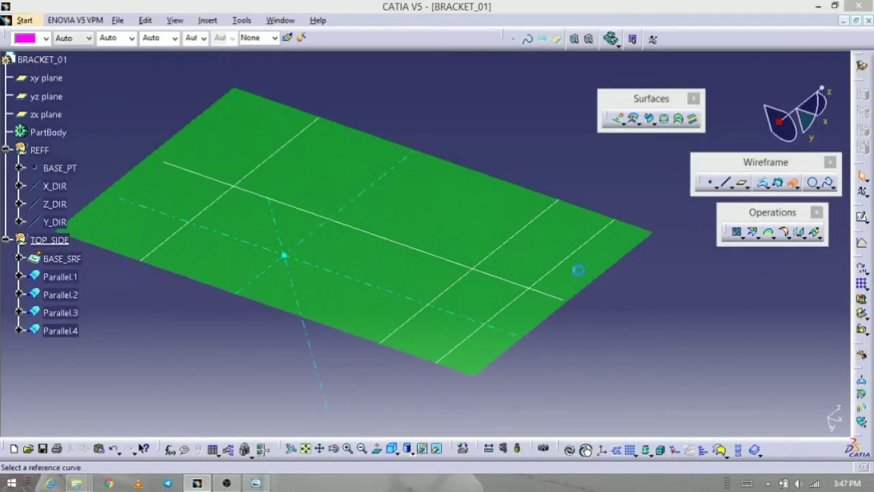
{"action": "left_click", "coordinate": [477, 321]}
{"action": "left_click", "coordinate": [567, 229]}
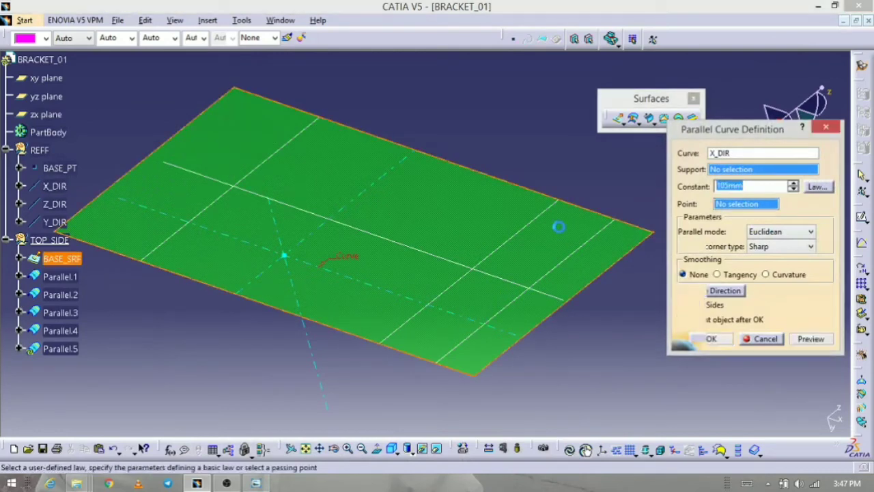
{"action": "left_click", "coordinate": [700, 294]}
{"action": "left_click", "coordinate": [256, 484]}
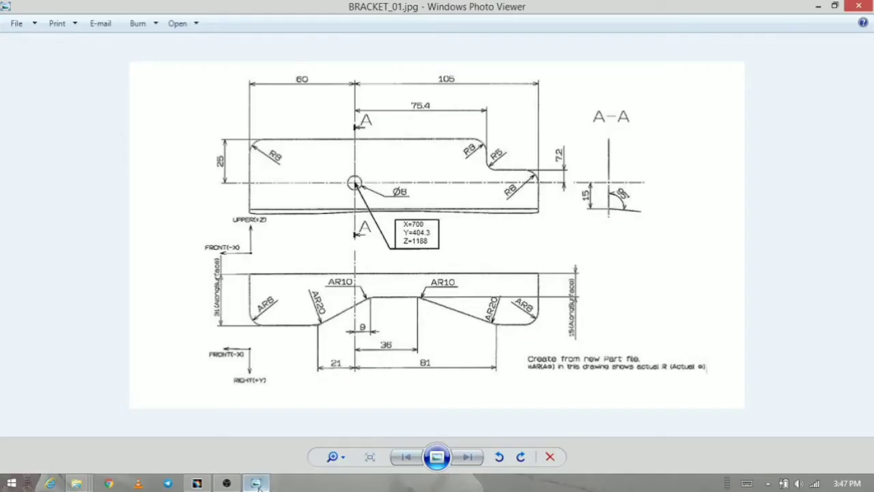
{"action": "left_click", "coordinate": [256, 483]}
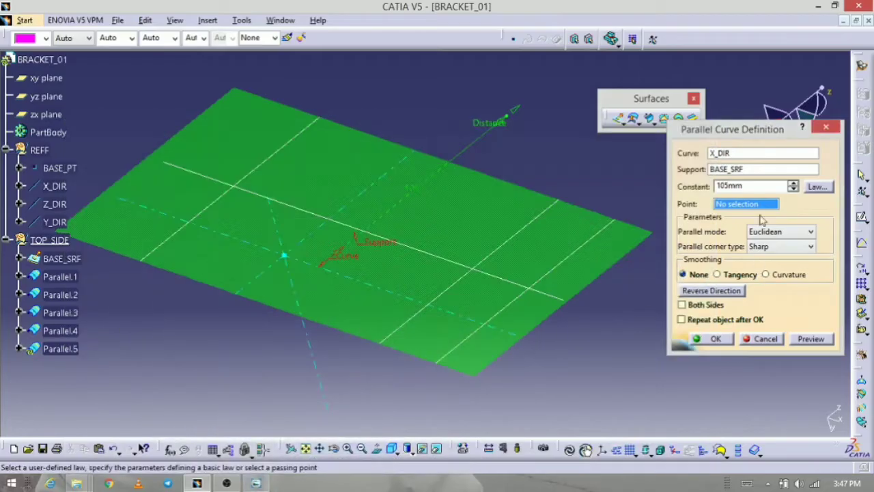
{"action": "type", "text": "7"}
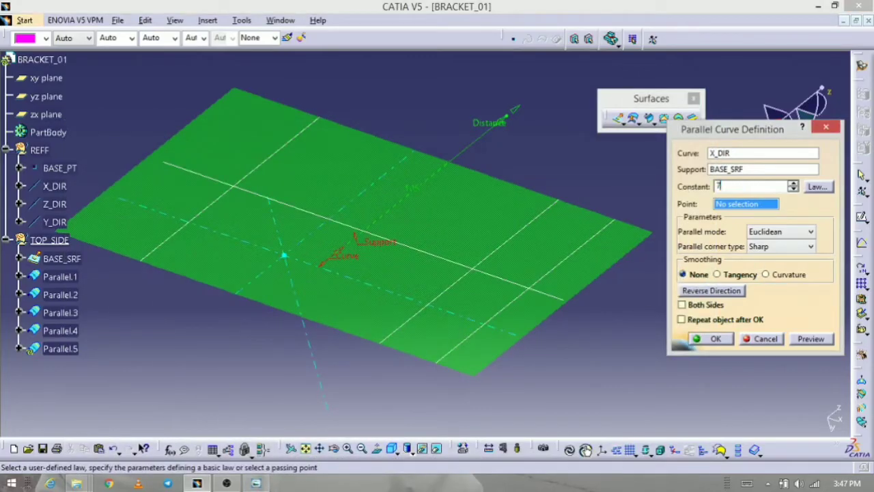
{"action": "type", "text": ".2"}
{"action": "left_click", "coordinate": [810, 338]}
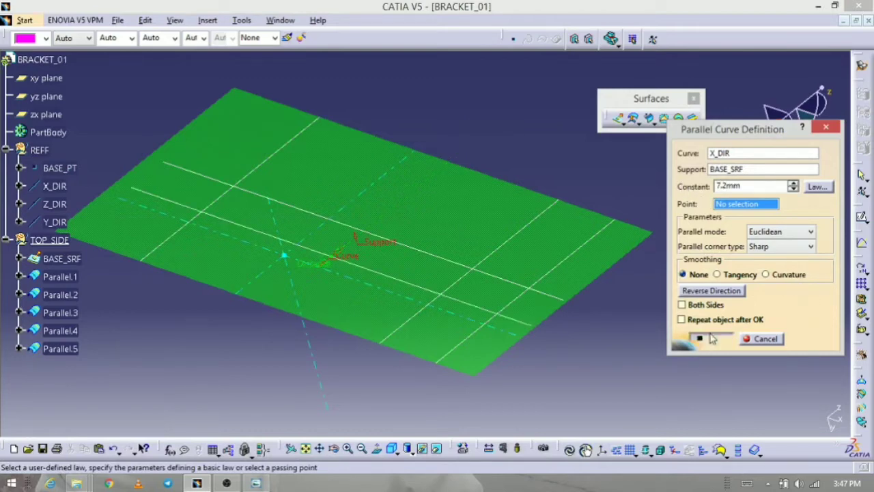
{"action": "left_click", "coordinate": [711, 338]}
- Check the drawing and define a 5 mm corner on BASE_SRF between the 75.4 mm and 7.2 mm parallel curves, trimming both elements
{"action": "middle_click_drag", "start_coordinate": [425, 373], "coordinate": [470, 329]}
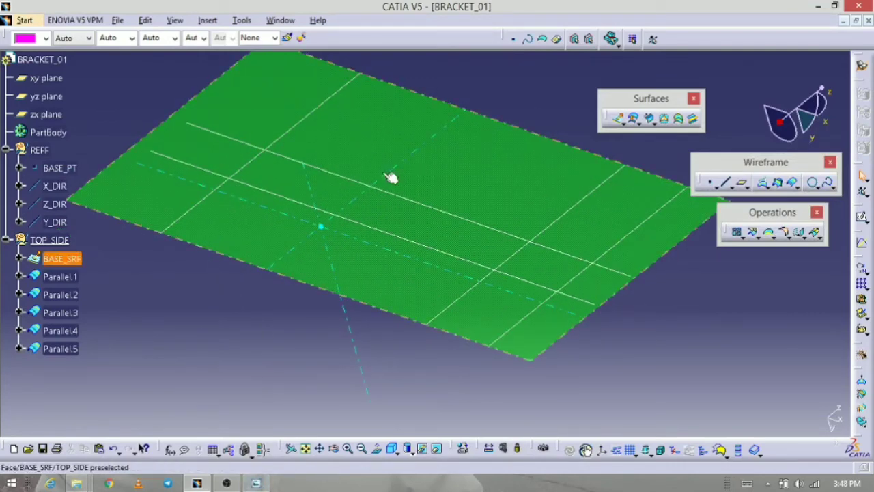
{"action": "left_click", "coordinate": [258, 484]}
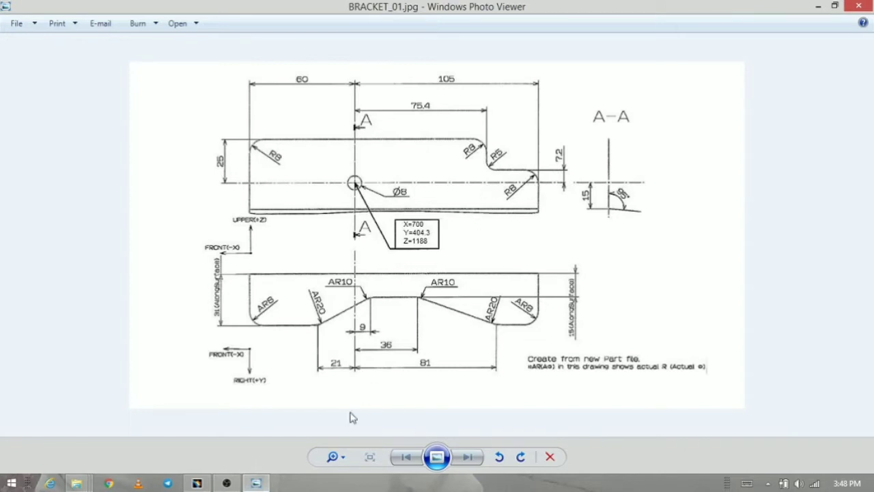
{"action": "mouse_move", "coordinate": [263, 485]}
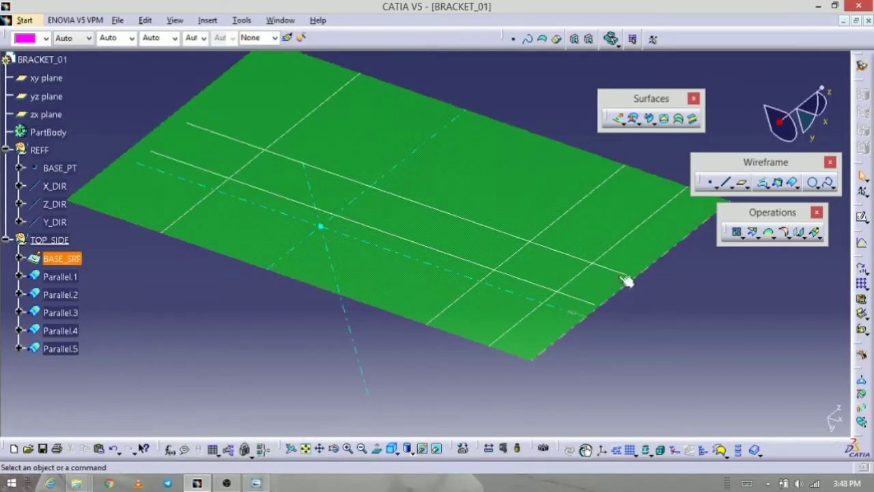
{"action": "left_click", "coordinate": [816, 190]}
{"action": "left_click", "coordinate": [849, 198]}
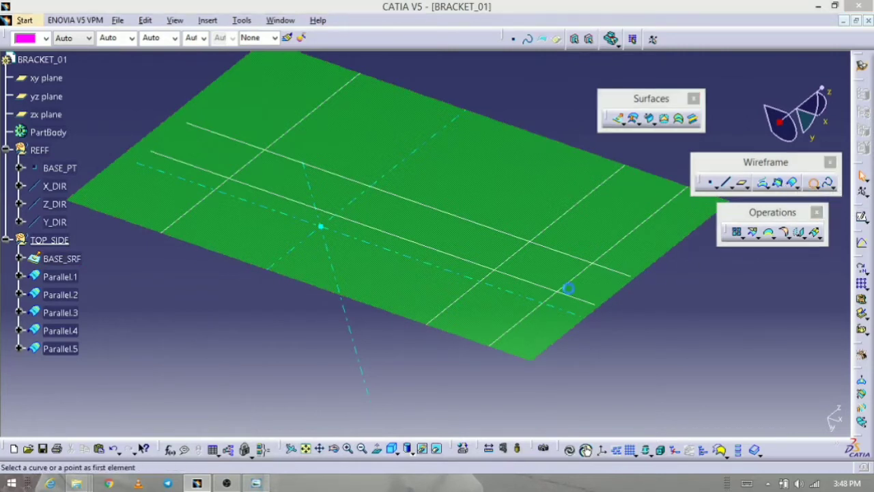
{"action": "left_click", "coordinate": [519, 255]}
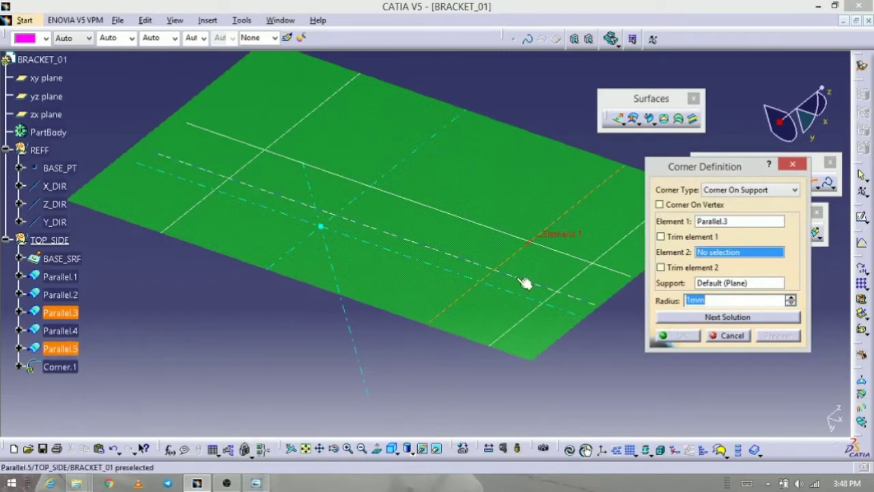
{"action": "left_click", "coordinate": [523, 280]}
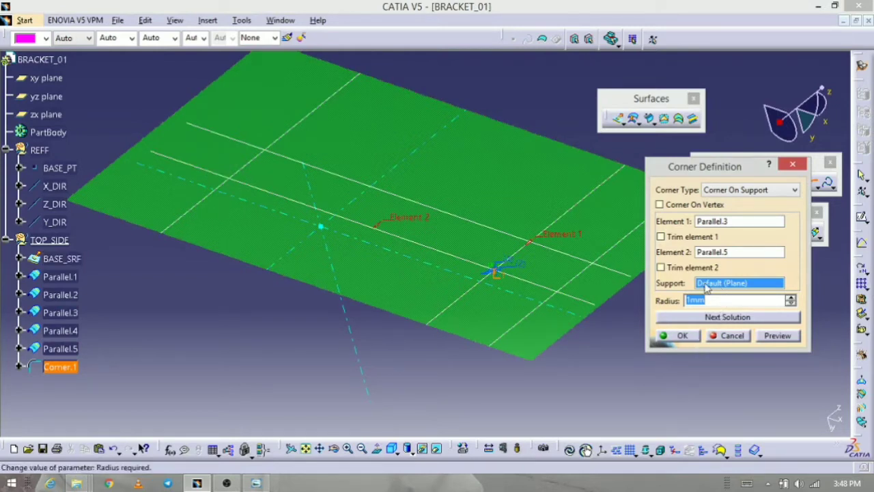
{"action": "left_click", "coordinate": [545, 199]}
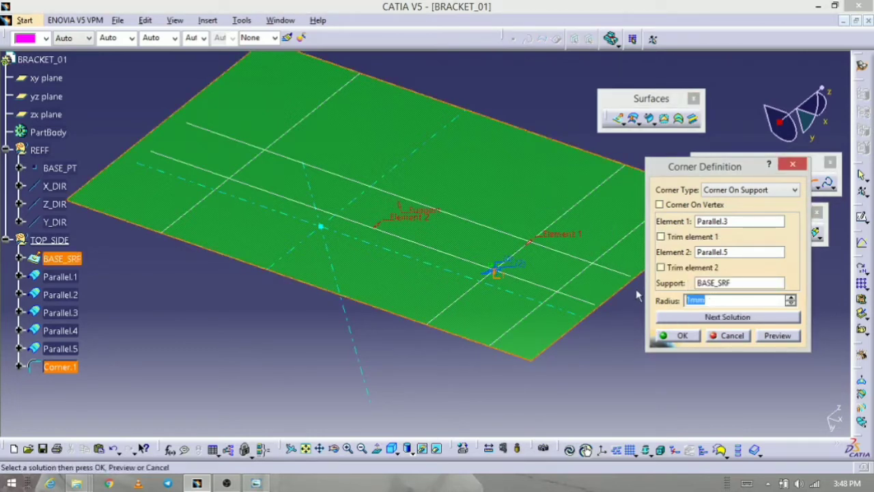
{"action": "type", "text": "5"}
{"action": "left_click", "coordinate": [660, 236]}
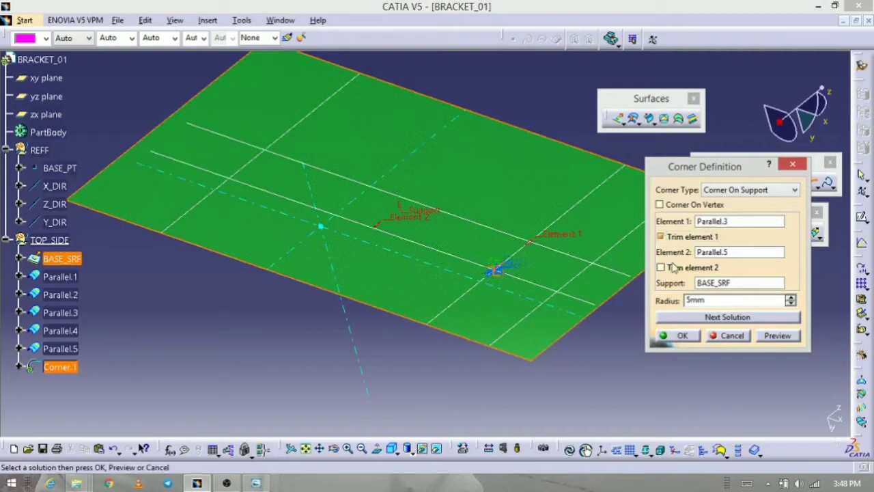
{"action": "left_click", "coordinate": [660, 267]}
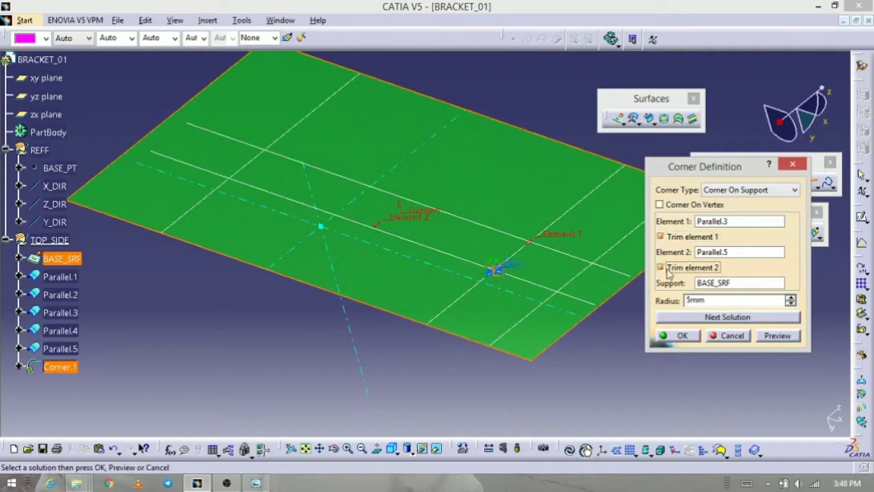
- Choose the corner solution that joins the 75.4 mm curve's upper part to the 7.2 mm curve's rear part, and create it
{"action": "left_click", "coordinate": [784, 336]}
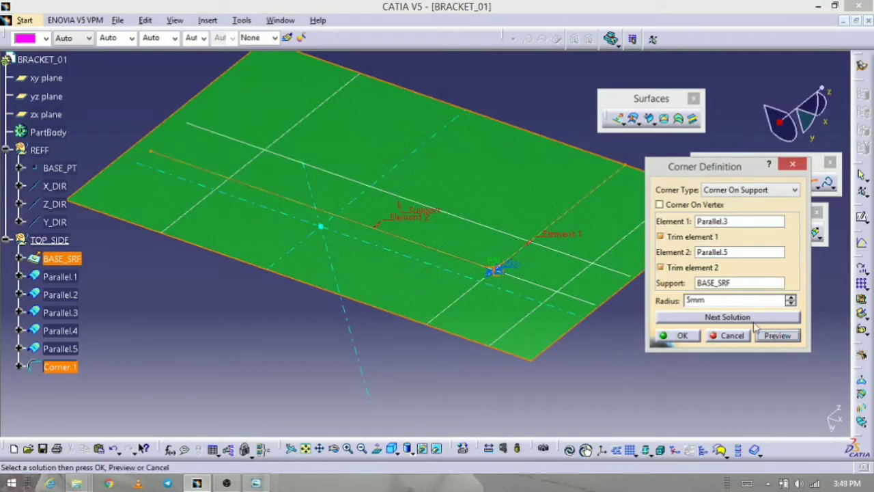
{"action": "left_click", "coordinate": [755, 319]}
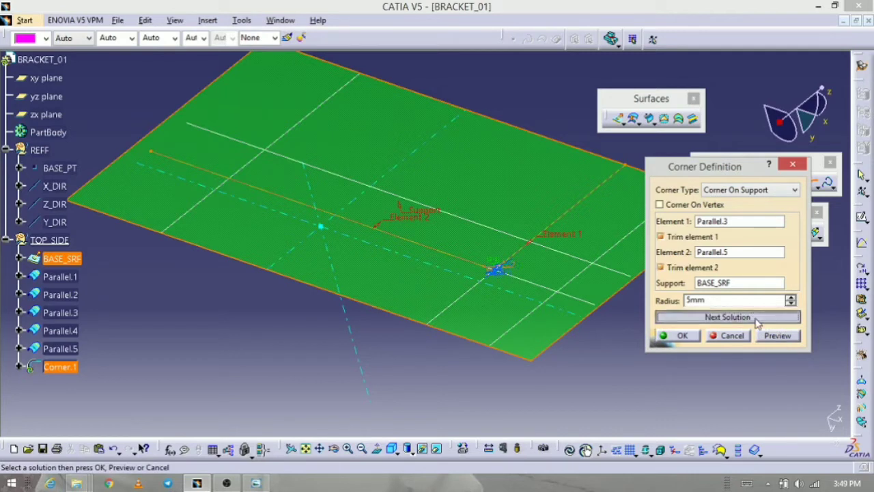
{"action": "left_click", "coordinate": [756, 318]}
{"action": "left_click", "coordinate": [757, 319]}
{"action": "left_click", "coordinate": [757, 320]}
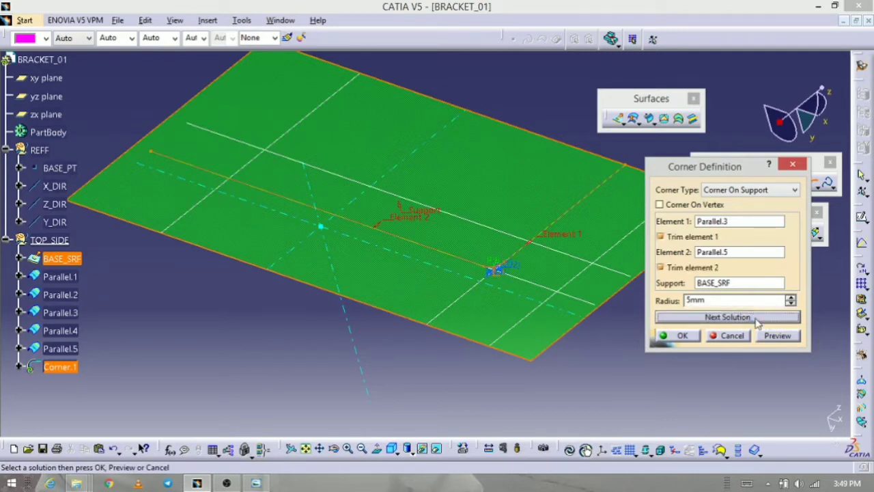
{"action": "left_click", "coordinate": [749, 320]}
{"action": "mouse_move", "coordinate": [519, 318]}
{"action": "middle_mouse_down"}
{"action": "mouse_move", "coordinate": [444, 316]}
{"action": "mouse_move", "coordinate": [469, 228]}
{"action": "middle_mouse_up"}
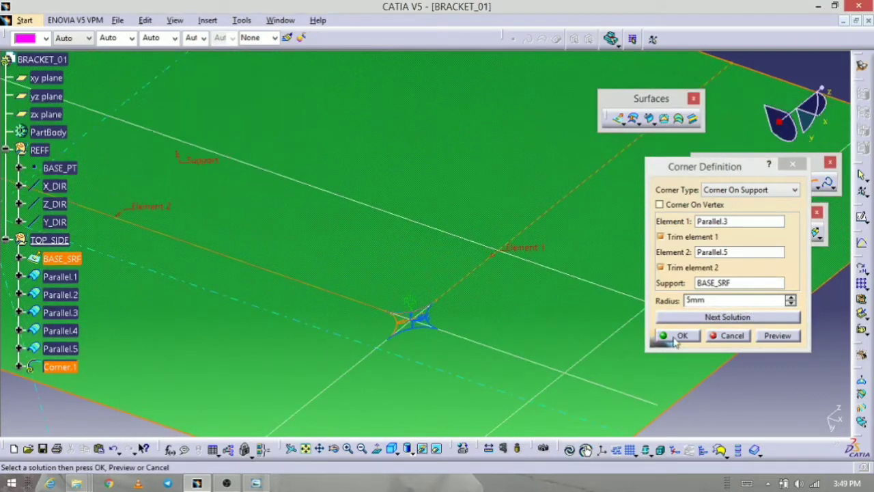
{"action": "left_click", "coordinate": [710, 321]}
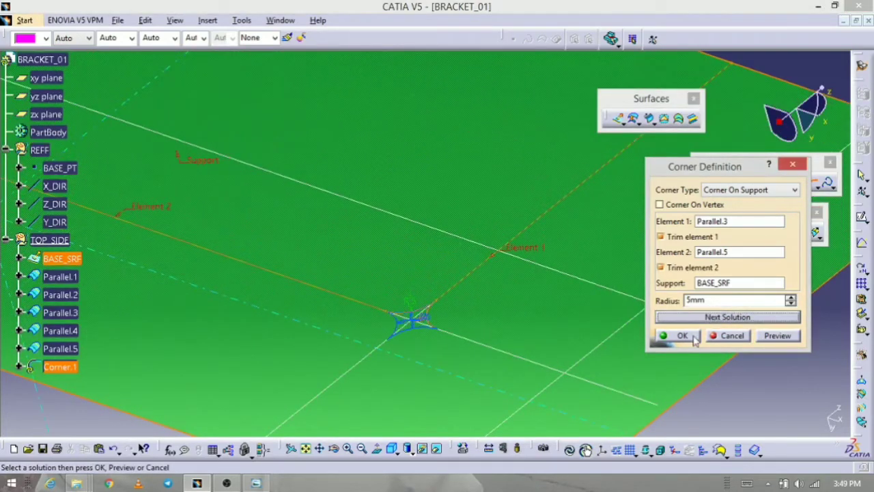
{"action": "left_click", "coordinate": [688, 336]}
{"action": "middle_click_drag", "start_coordinate": [416, 252], "coordinate": [418, 356]}
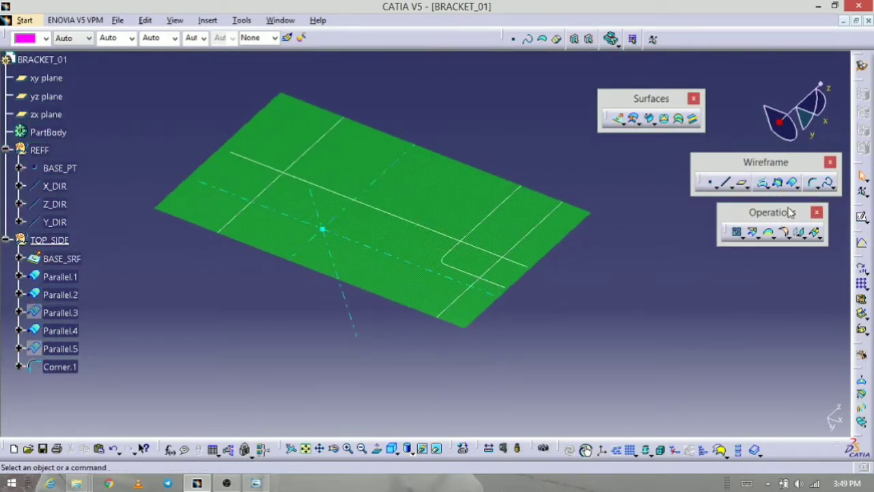
- Create a 5 mm corner between the 105 mm parallel curve and the existing corner curve on BASE_SRF, trimming both elements
{"action": "left_click", "coordinate": [813, 182]}
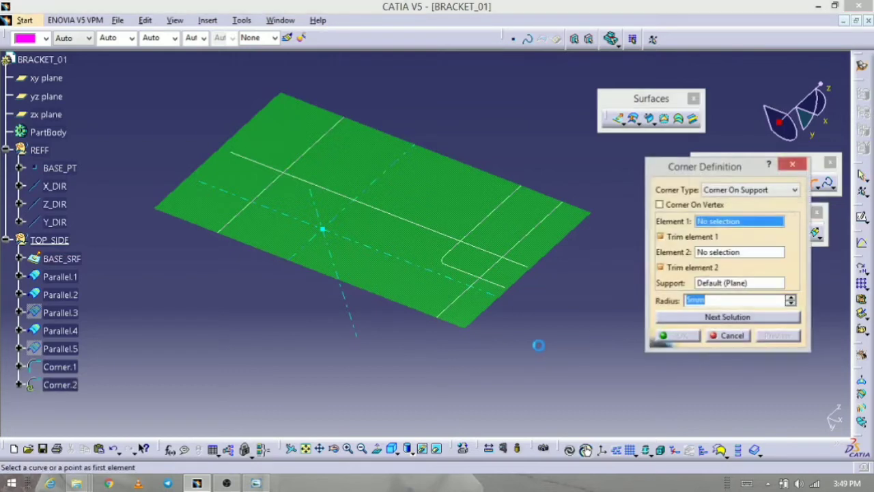
{"action": "middle_click_drag", "start_coordinate": [538, 345], "coordinate": [496, 293]}
{"action": "left_click", "coordinate": [502, 287]}
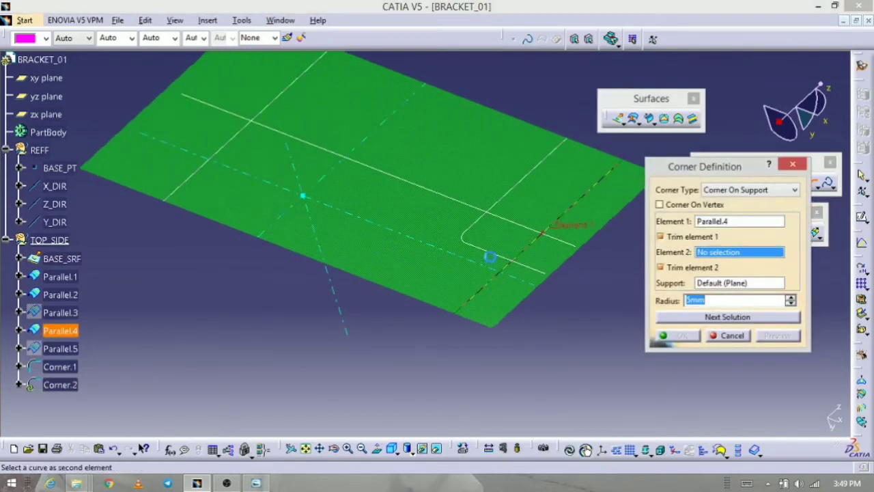
{"action": "left_click", "coordinate": [492, 262]}
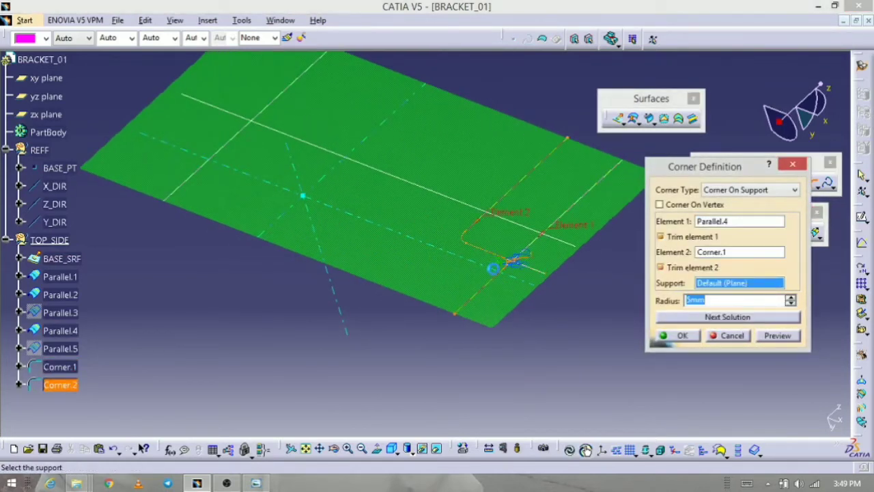
{"action": "left_click", "coordinate": [691, 340]}
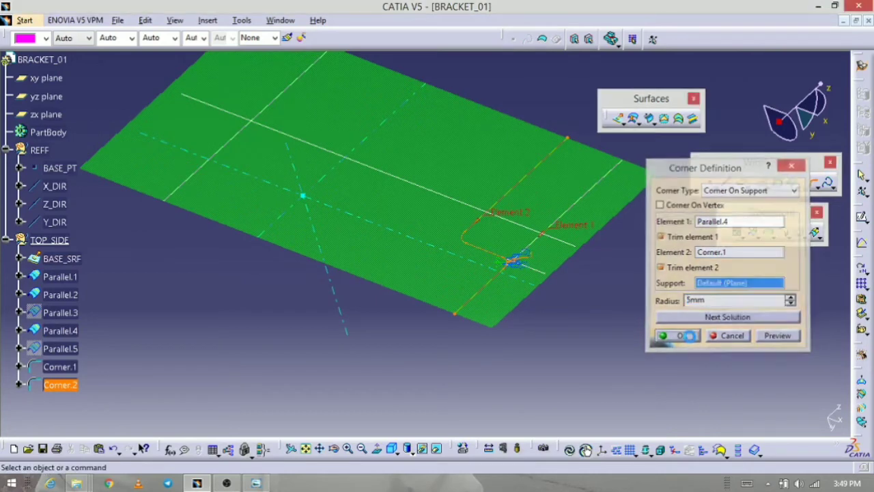
- Create a 5 mm trimmed corner between the combined corner curve and the upper (+Z) parallel curve, choosing the solution that keeps the stepped rear outline
{"action": "left_click", "coordinate": [814, 182]}
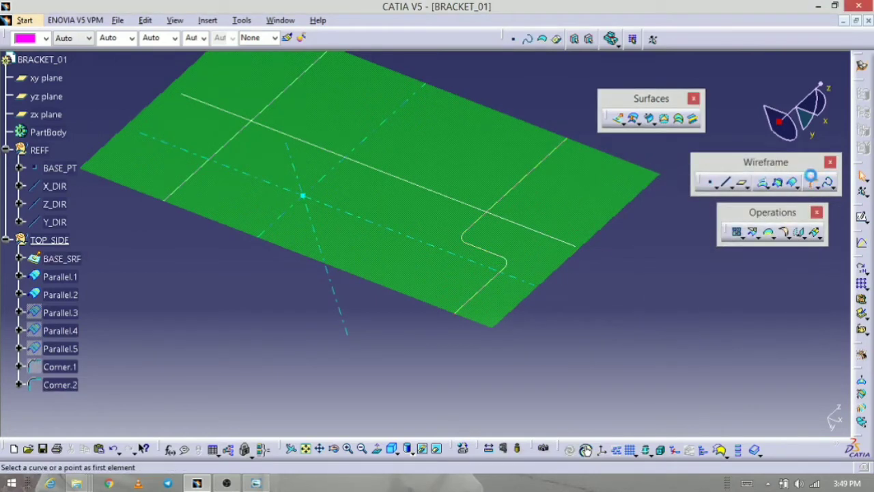
{"action": "left_click", "coordinate": [482, 227]}
{"action": "left_click", "coordinate": [471, 207]}
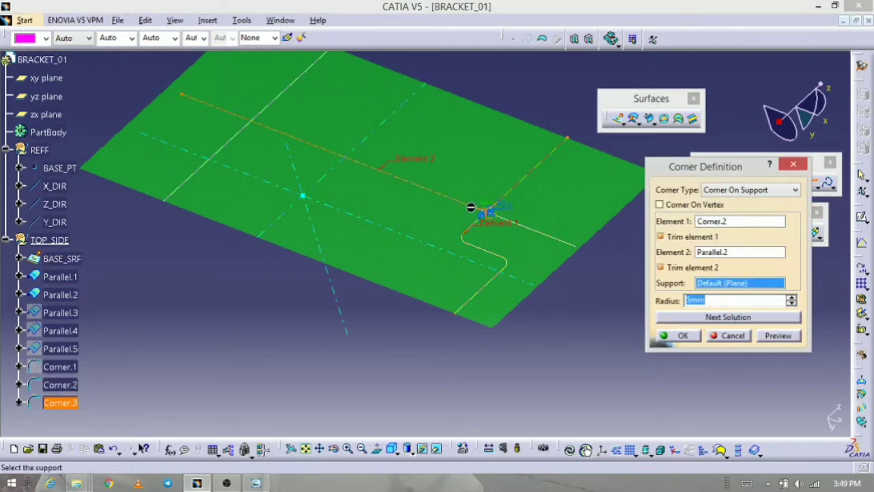
{"action": "left_click", "coordinate": [706, 318]}
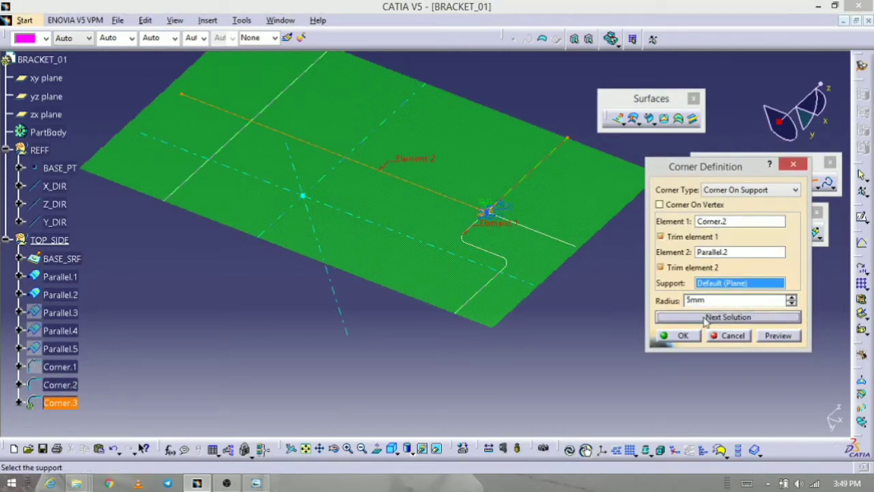
{"action": "left_click", "coordinate": [706, 321]}
{"action": "left_click", "coordinate": [706, 321]}
{"action": "left_click", "coordinate": [706, 321]}
{"action": "left_click", "coordinate": [683, 335]}
{"action": "middle_click_drag", "start_coordinate": [414, 270], "coordinate": [562, 371]}
- Create a 5 mm trimmed corner between the combined outline and the front (-X) parallel curve, choosing the solution that completes the upper outline
{"action": "left_click", "coordinate": [811, 185]}
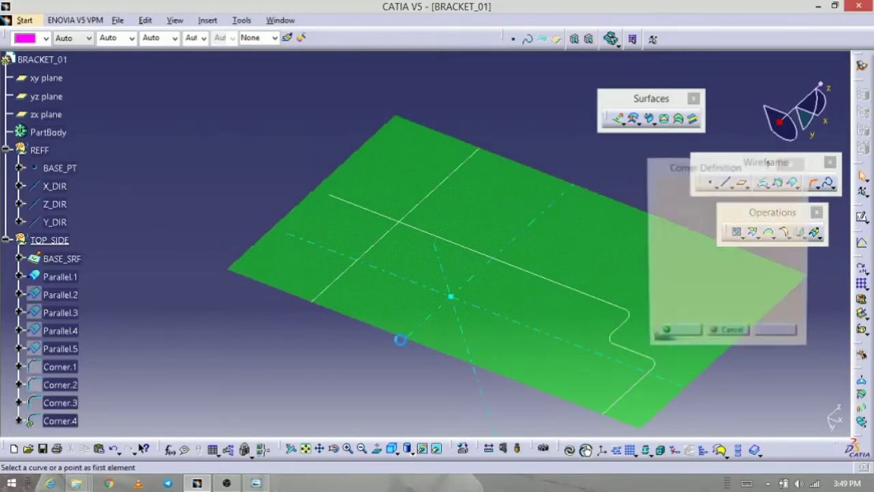
{"action": "middle_click_drag", "start_coordinate": [400, 339], "coordinate": [465, 296]}
{"action": "left_click", "coordinate": [478, 225]}
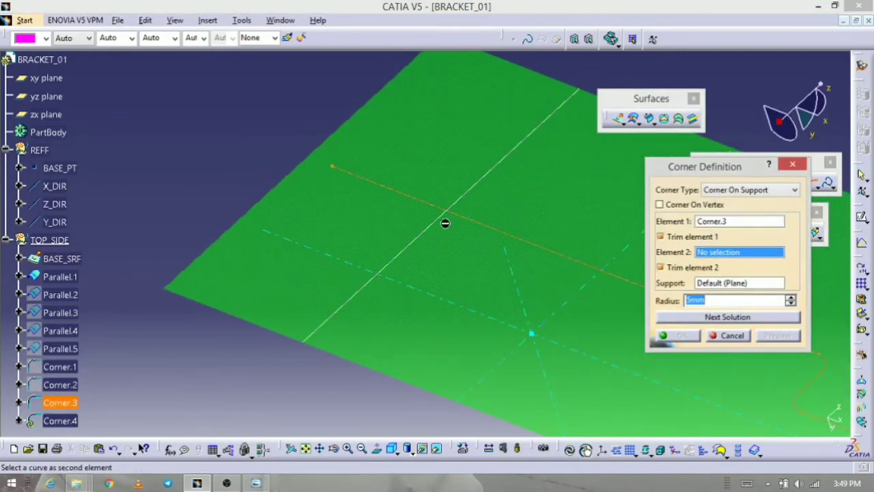
{"action": "left_click", "coordinate": [442, 225]}
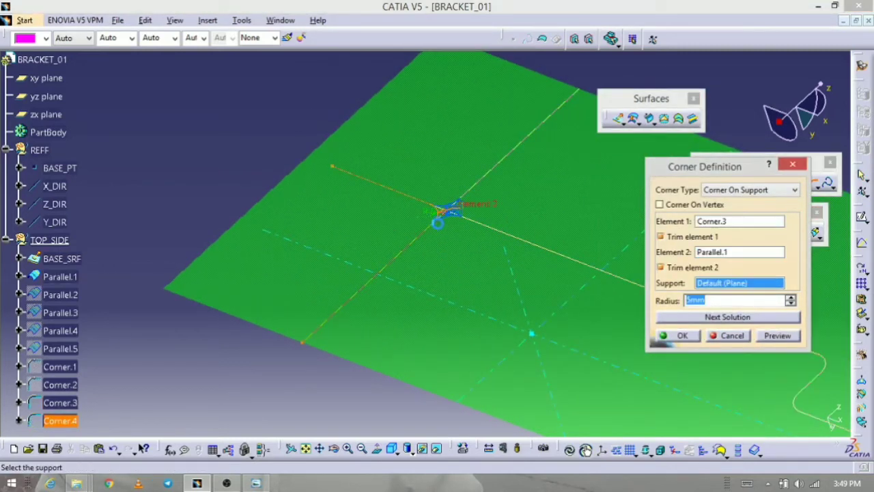
{"action": "left_click", "coordinate": [737, 318]}
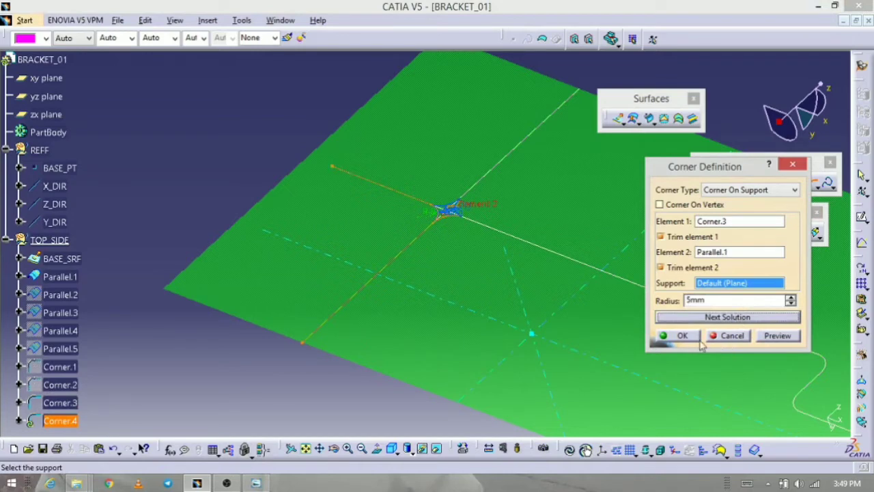
{"action": "left_click", "coordinate": [685, 337]}
{"action": "middle_click_drag", "start_coordinate": [405, 271], "coordinate": [279, 214]}
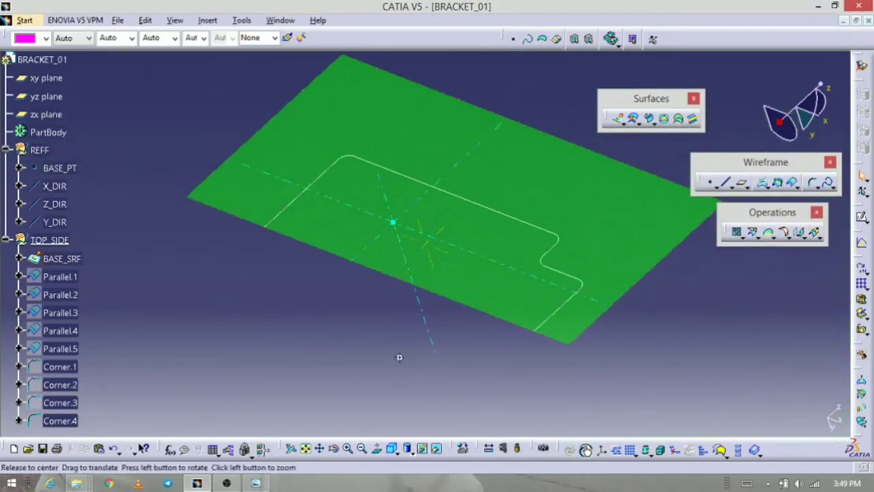
{"action": "middle_click_drag", "start_coordinate": [399, 356], "coordinate": [547, 401]}
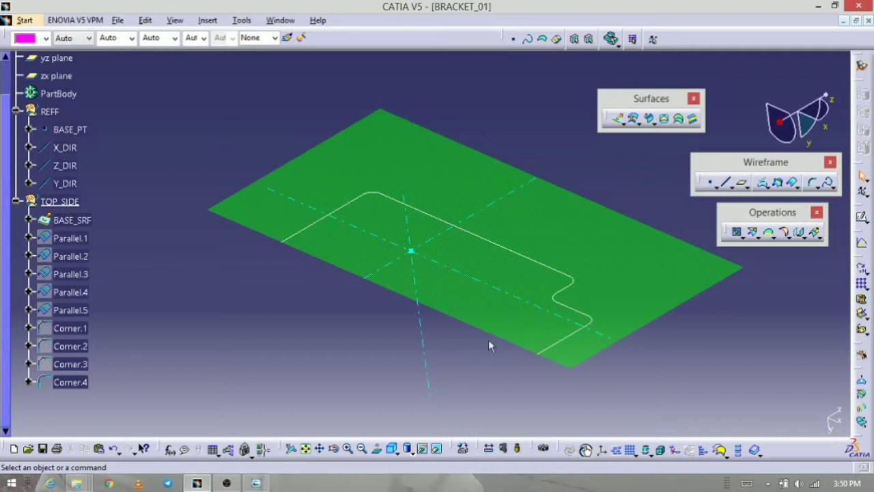
- Try splitting BASE_SRF directly with the finished outline curve Corner.4, and undo the split
{"action": "left_click", "coordinate": [772, 236]}
{"action": "left_click", "coordinate": [776, 250]}
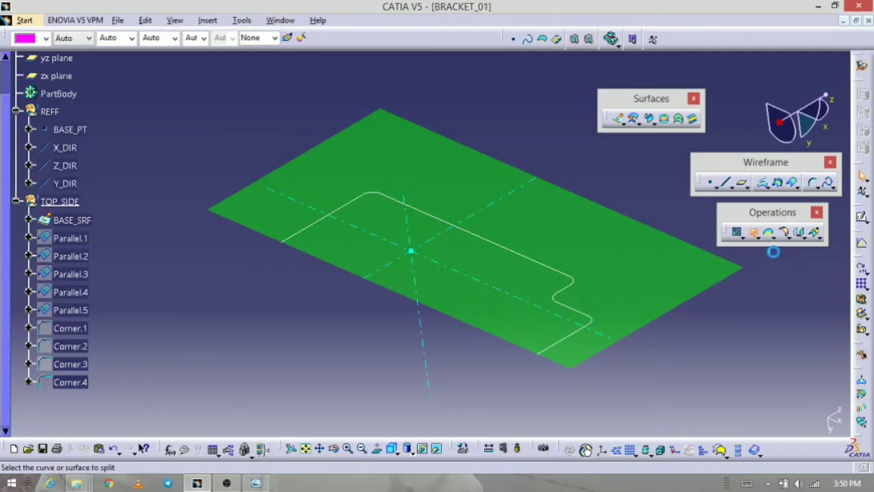
{"action": "left_click", "coordinate": [574, 291]}
{"action": "left_click", "coordinate": [574, 291]}
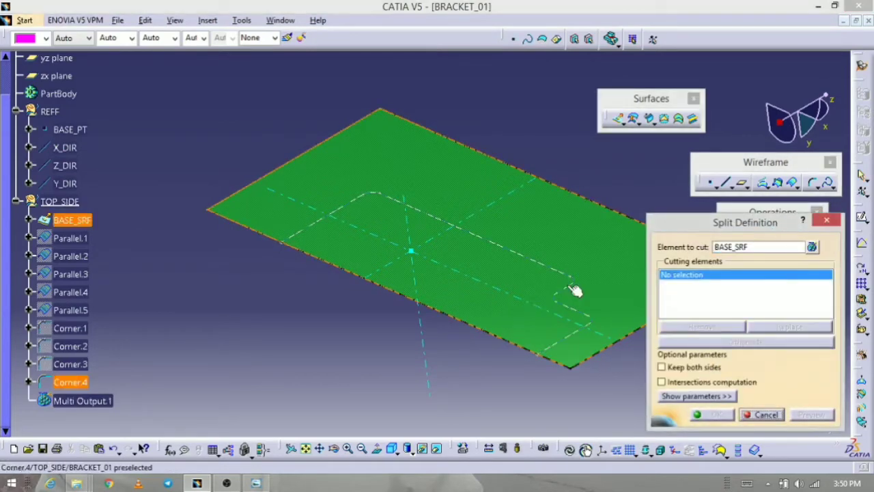
{"action": "left_click", "coordinate": [710, 415]}
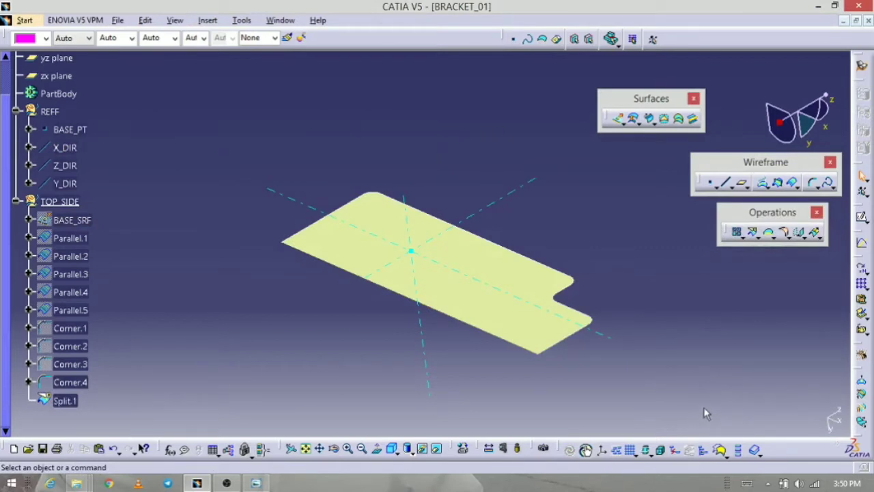
{"action": "key", "text": "ctrl+z"}
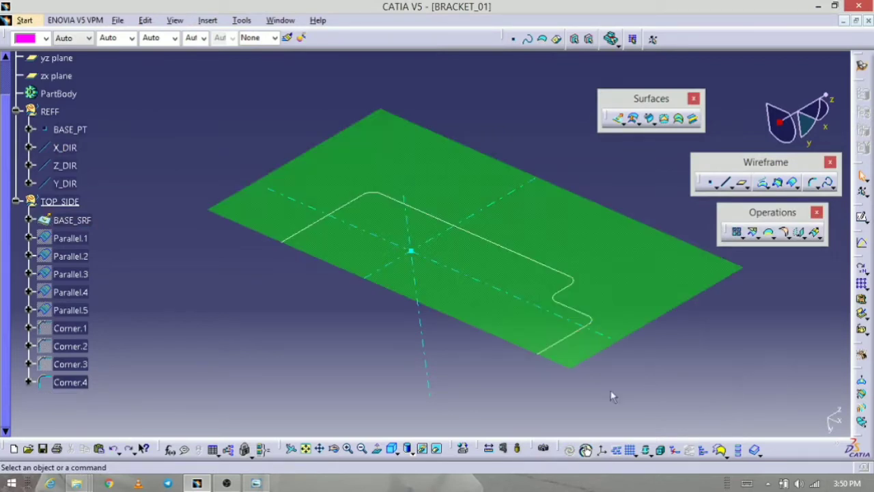
- Extrude the outline curve Corner.4 as a surface along Y_DIR with mirrored extent and a 5 mm limit
{"action": "middle_click_drag", "start_coordinate": [613, 397], "coordinate": [494, 355]}
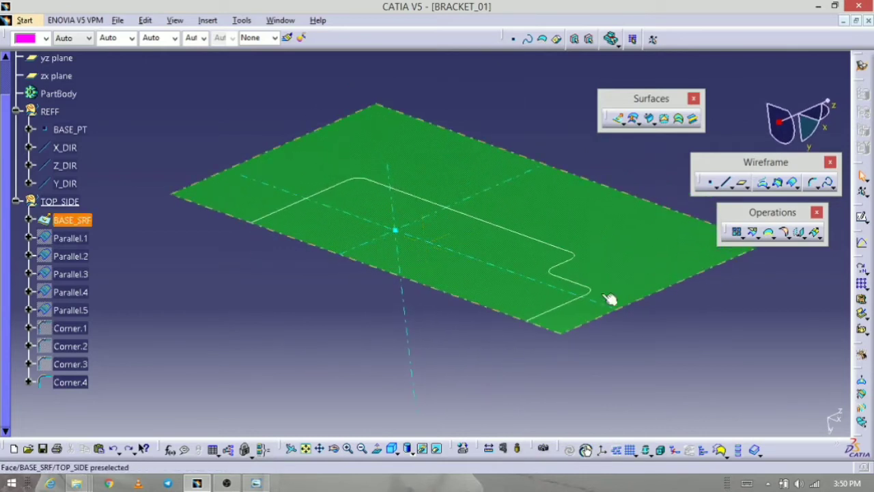
{"action": "middle_click_drag", "start_coordinate": [616, 303], "coordinate": [595, 316]}
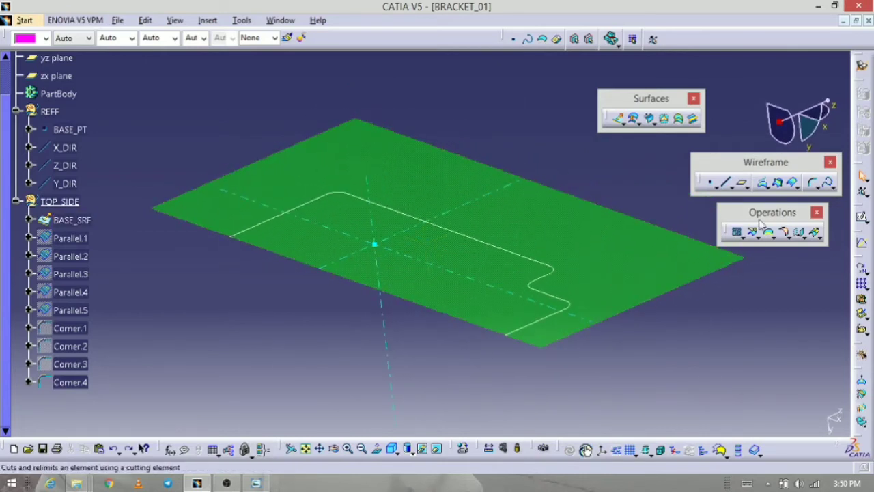
{"action": "left_click", "coordinate": [619, 122]}
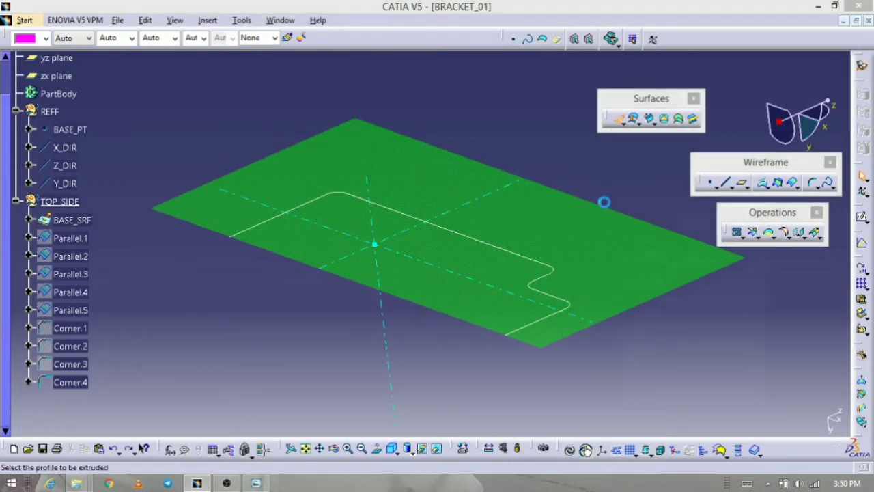
{"action": "left_click", "coordinate": [557, 277]}
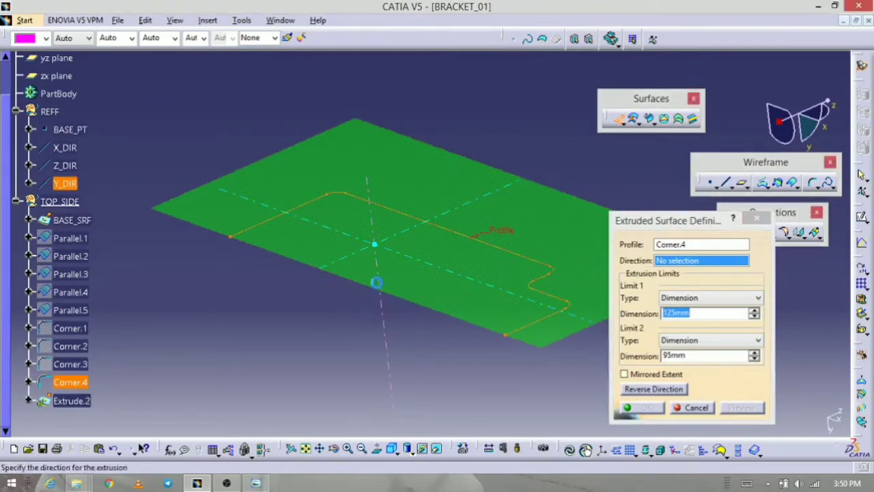
{"action": "left_click", "coordinate": [380, 289]}
{"action": "middle_click_drag", "start_coordinate": [524, 313], "coordinate": [520, 351]}
{"action": "left_click", "coordinate": [627, 374]}
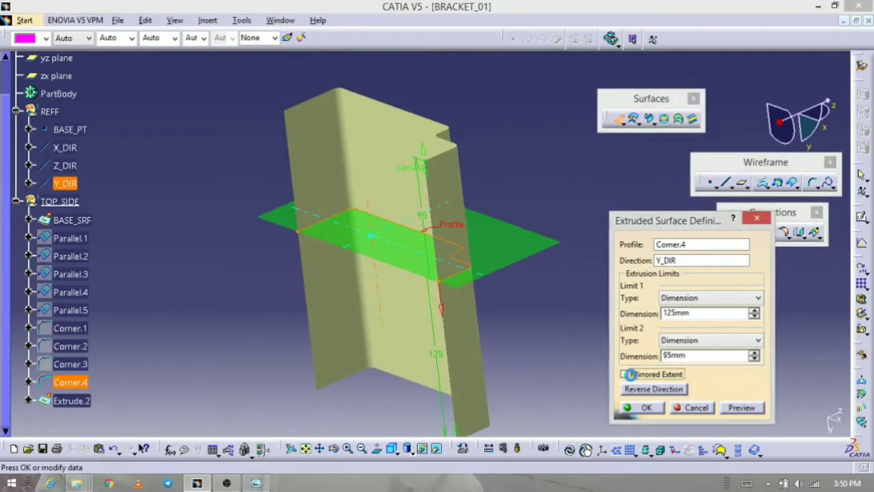
{"action": "left_click_drag", "start_coordinate": [452, 431], "coordinate": [474, 290]}
{"action": "middle_click_drag", "start_coordinate": [466, 298], "coordinate": [481, 191]}
{"action": "left_click_drag", "start_coordinate": [448, 358], "coordinate": [456, 311]}
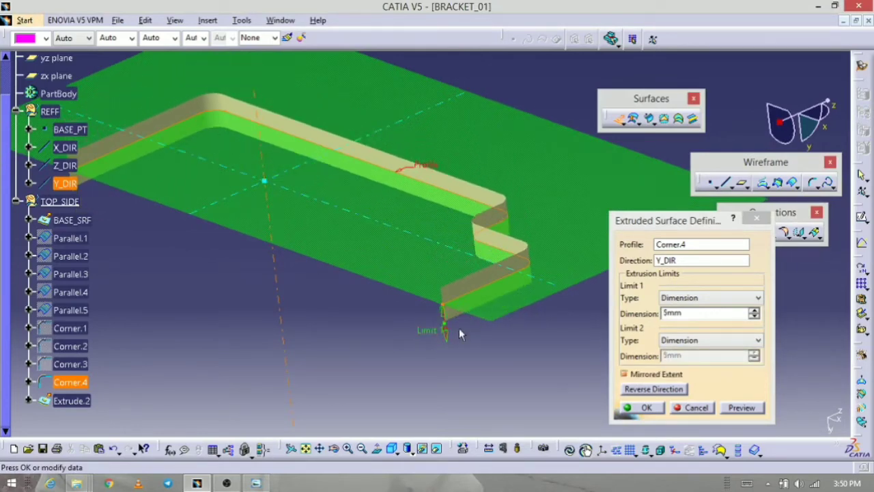
{"action": "left_click", "coordinate": [642, 408]}
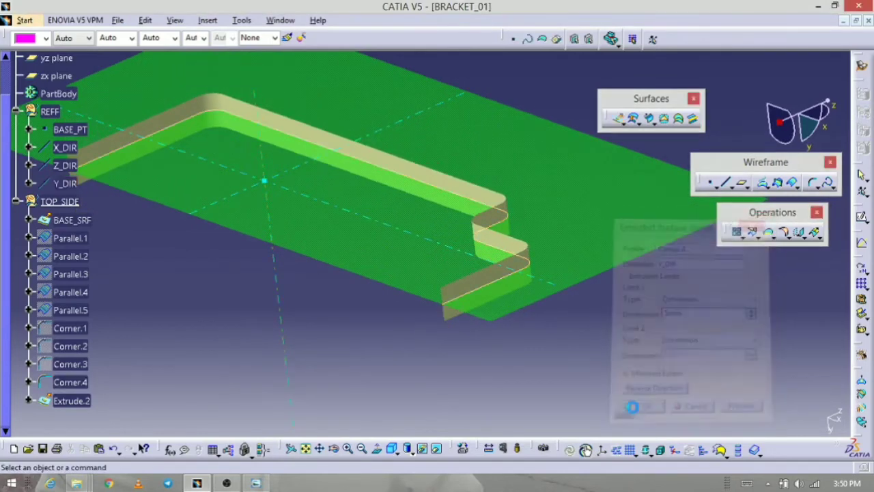
{"action": "middle_click_drag", "start_coordinate": [410, 321], "coordinate": [433, 370]}
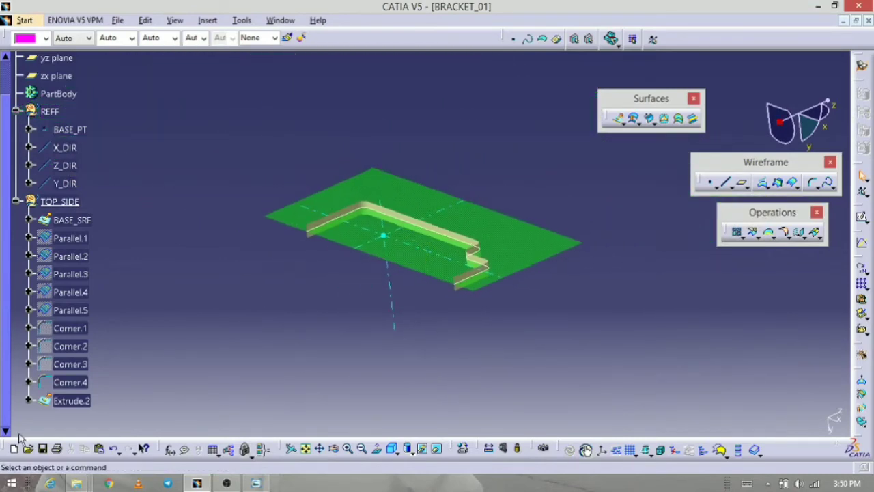
- Rename the extruded outline surface to CUT_UPR and colour it light brown
{"action": "left_click", "coordinate": [76, 402]}
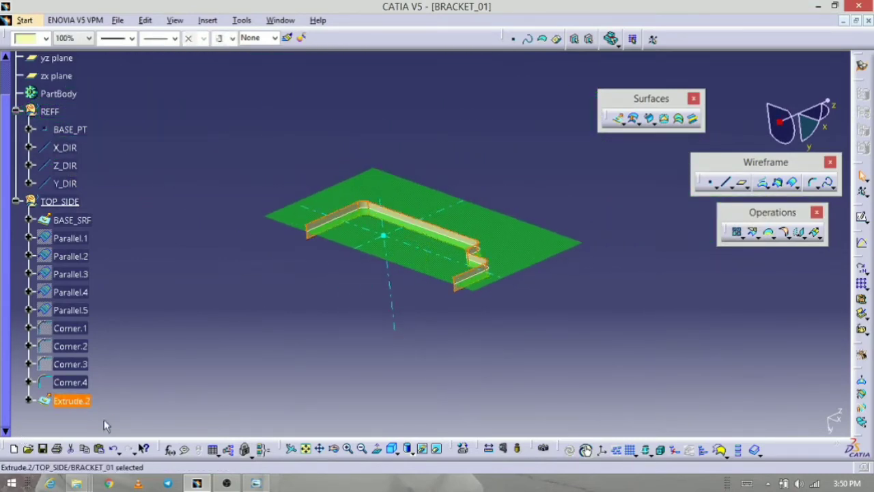
{"action": "key", "text": "alt+Return"}
{"action": "type", "text": "CUT_"}
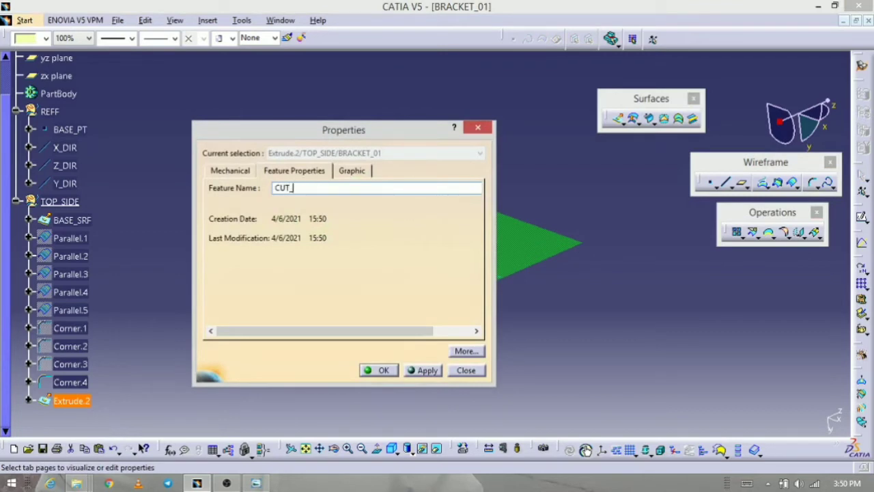
{"action": "type", "text": "UPR"}
{"action": "key", "text": "Return"}
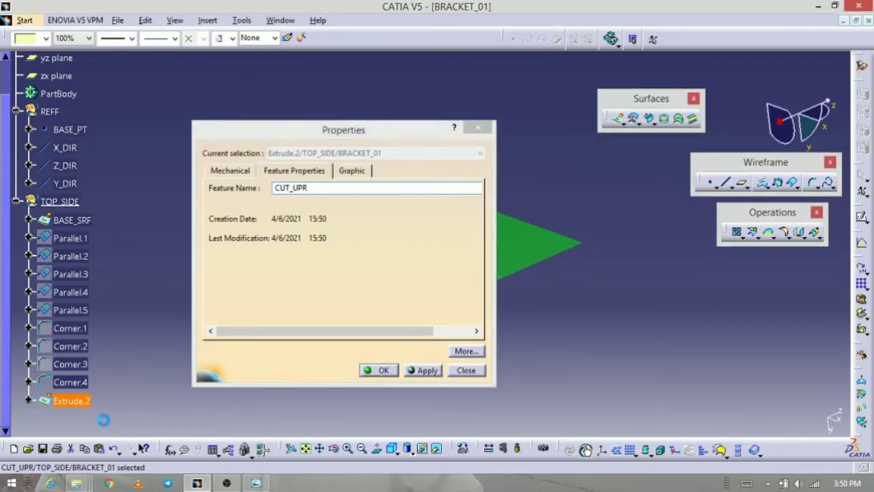
{"action": "left_click", "coordinate": [45, 38]}
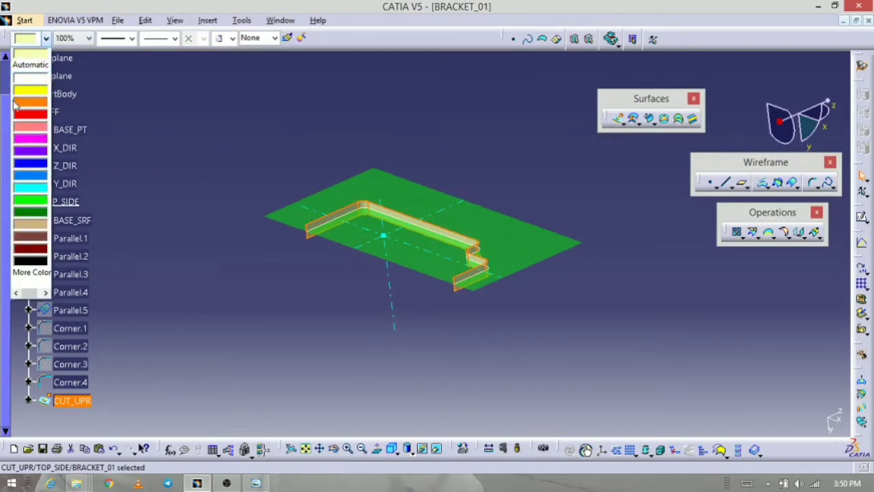
{"action": "left_click", "coordinate": [36, 223]}
{"action": "left_click", "coordinate": [202, 248]}
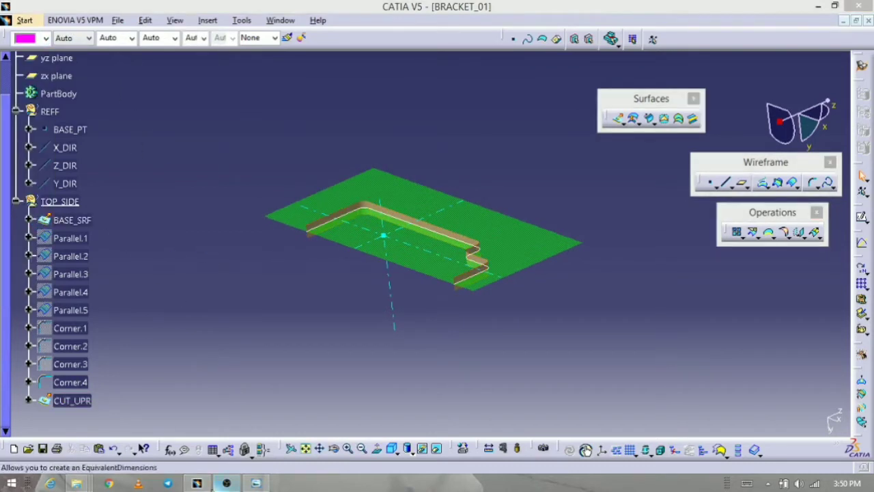
{"action": "middle_click_drag", "start_coordinate": [288, 265], "coordinate": [369, 165]}
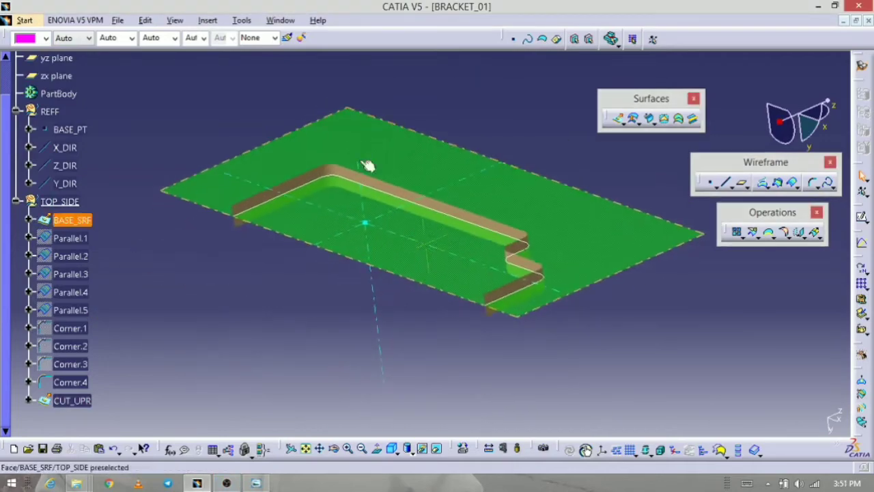
- Check the hole in the BRACKET_01 drawing and begin a cylinder surface centred on BASE_PT with Y_DIR as its direction
{"action": "left_click", "coordinate": [257, 483]}
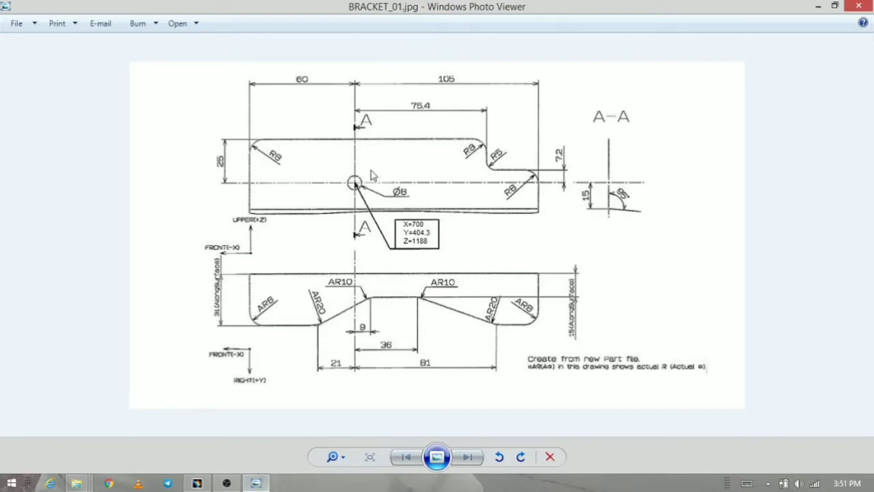
{"action": "left_click", "coordinate": [257, 484]}
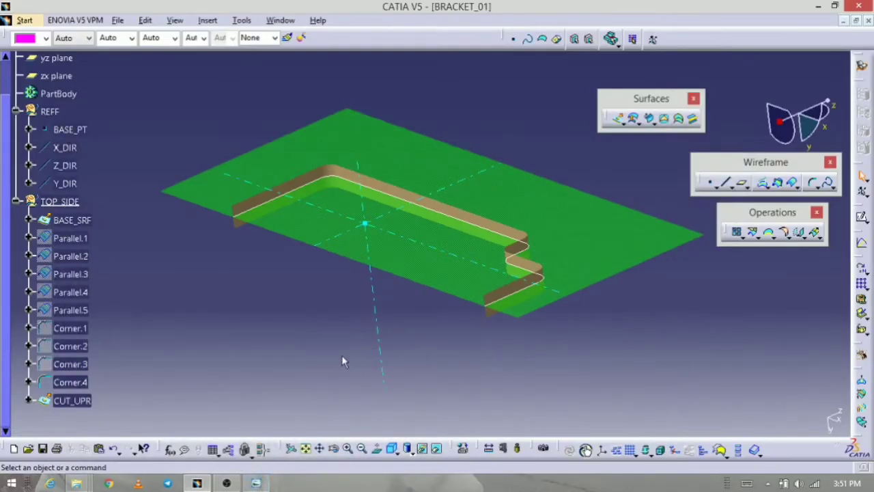
{"action": "left_click", "coordinate": [618, 120]}
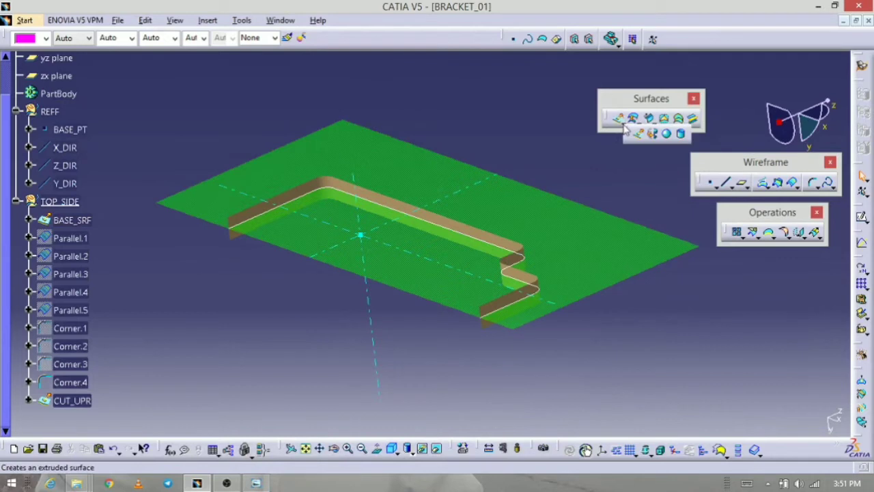
{"action": "left_click", "coordinate": [681, 135]}
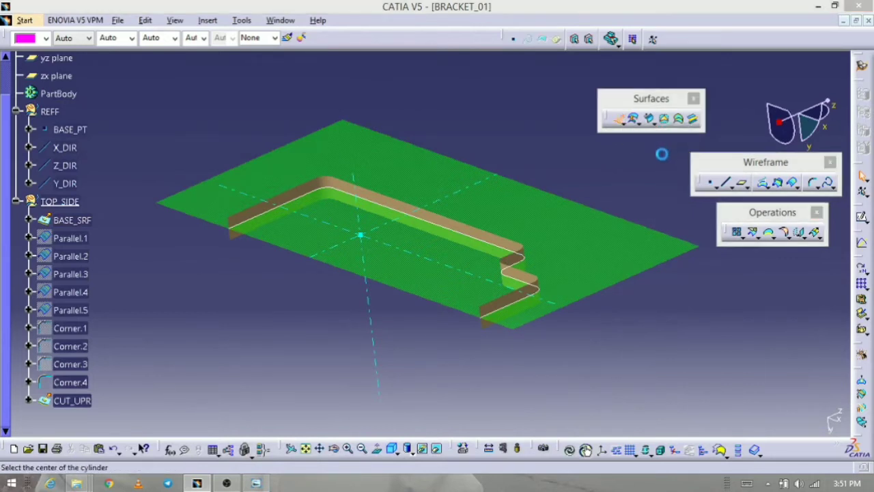
{"action": "left_click", "coordinate": [359, 236]}
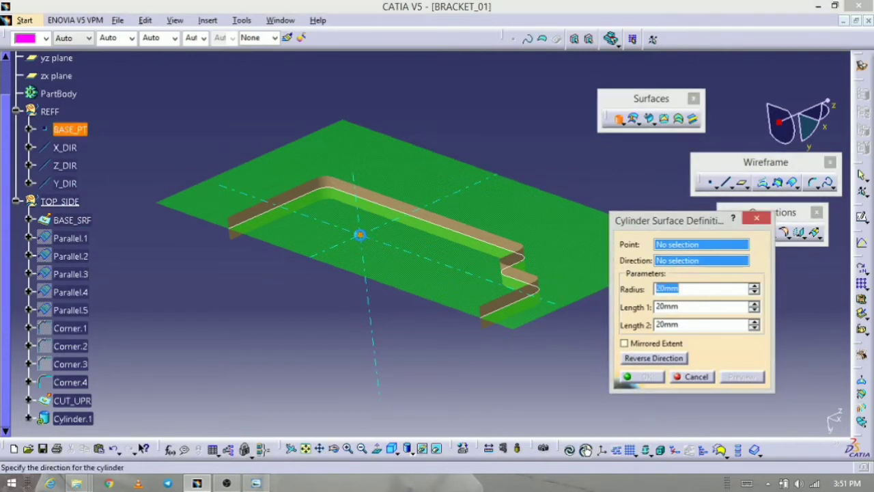
{"action": "left_click", "coordinate": [378, 337]}
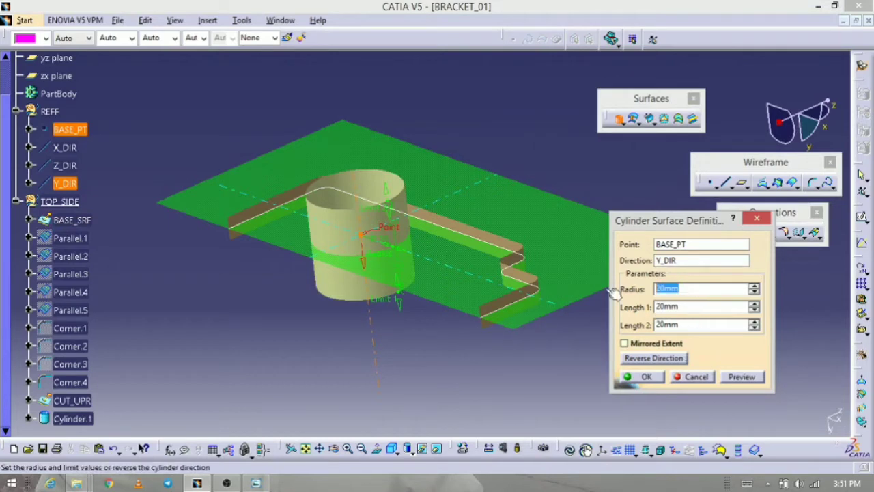
- Create the hole's cylinder surface with a 4 mm radius, mirrored extent and a 5 mm length
{"action": "left_click", "coordinate": [257, 485]}
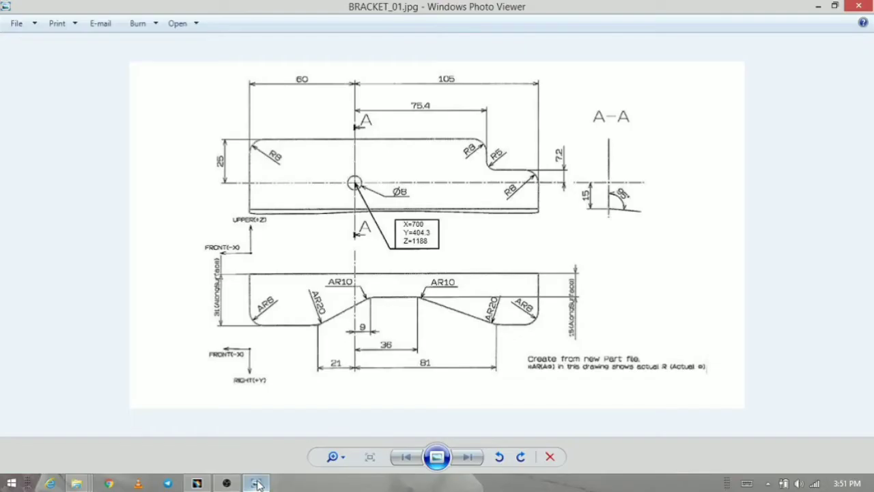
{"action": "left_click", "coordinate": [257, 484]}
{"action": "left_click", "coordinate": [639, 289]}
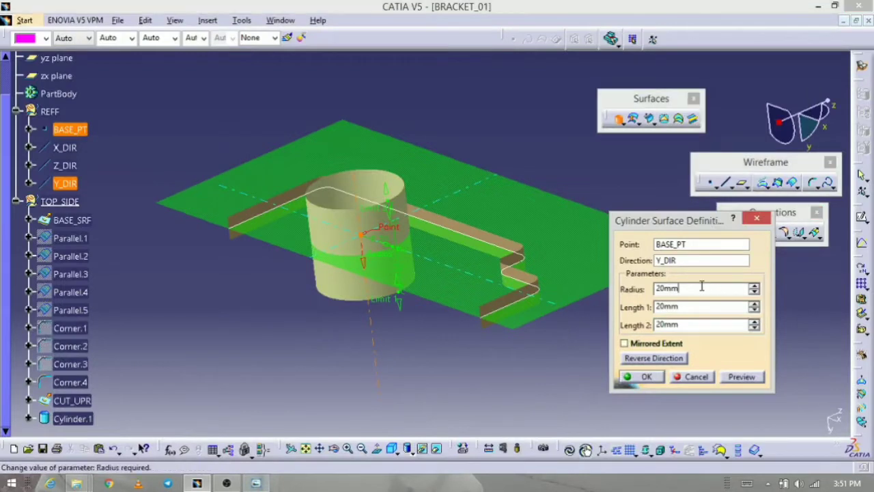
{"action": "type", "text": "4"}
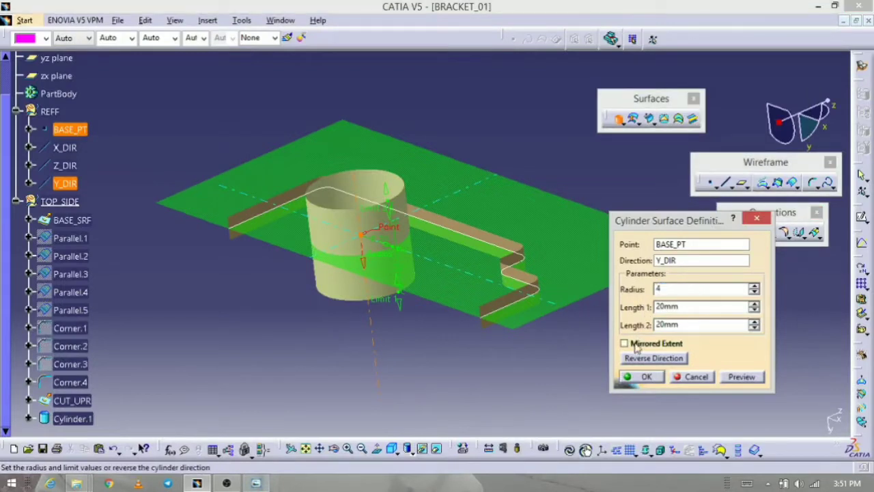
{"action": "left_click", "coordinate": [624, 343]}
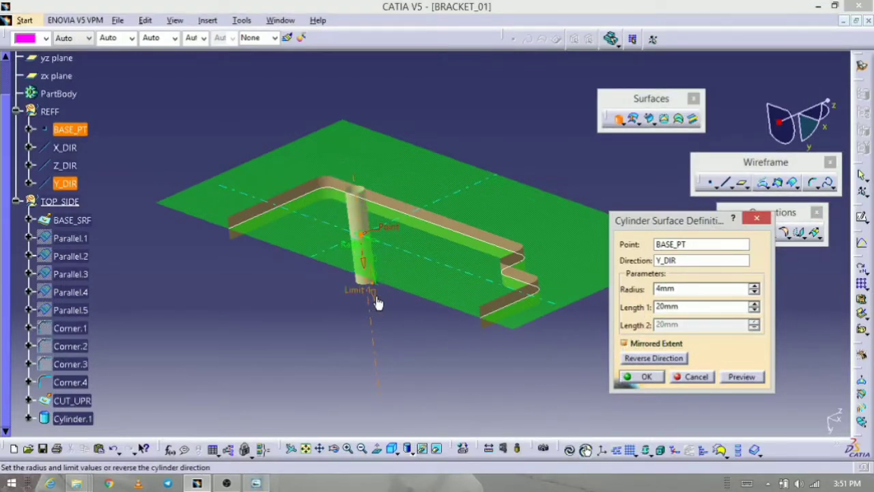
{"action": "left_click_drag", "start_coordinate": [376, 299], "coordinate": [405, 265]}
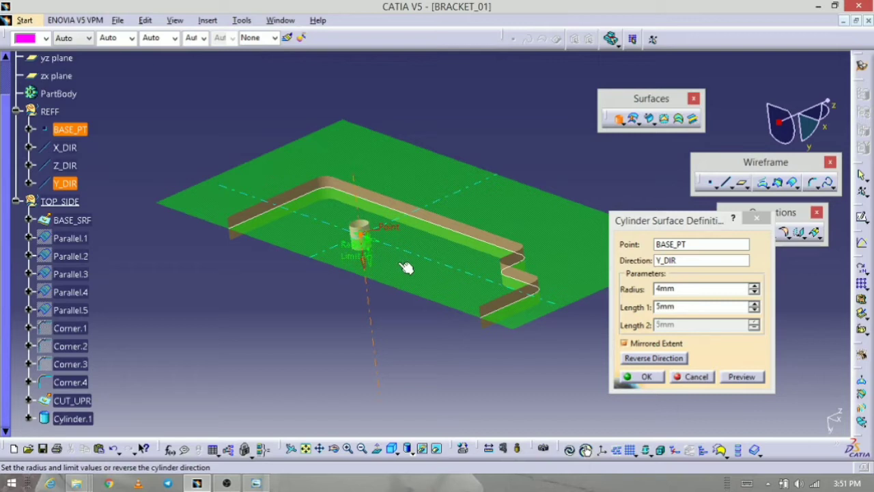
{"action": "left_click", "coordinate": [631, 378]}
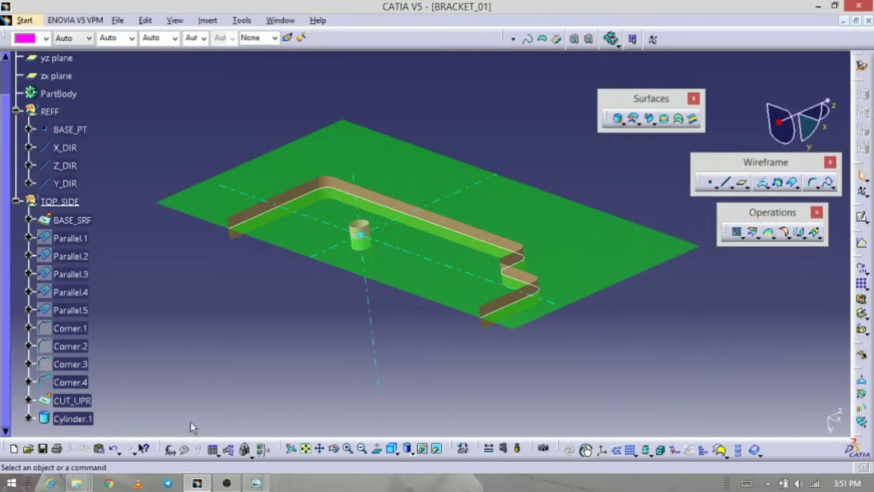
- Rename the cylinder surface to DIA8 and colour it light brown
{"action": "left_click", "coordinate": [82, 381]}
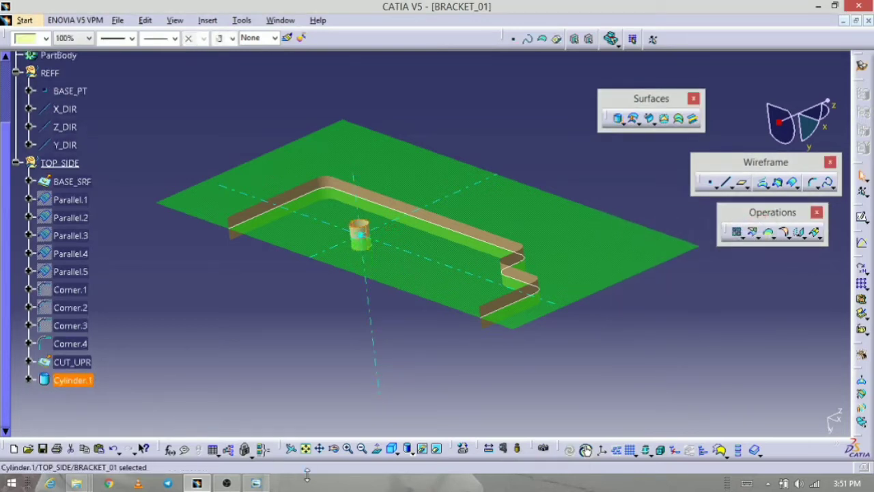
{"action": "key", "text": "alt+Return"}
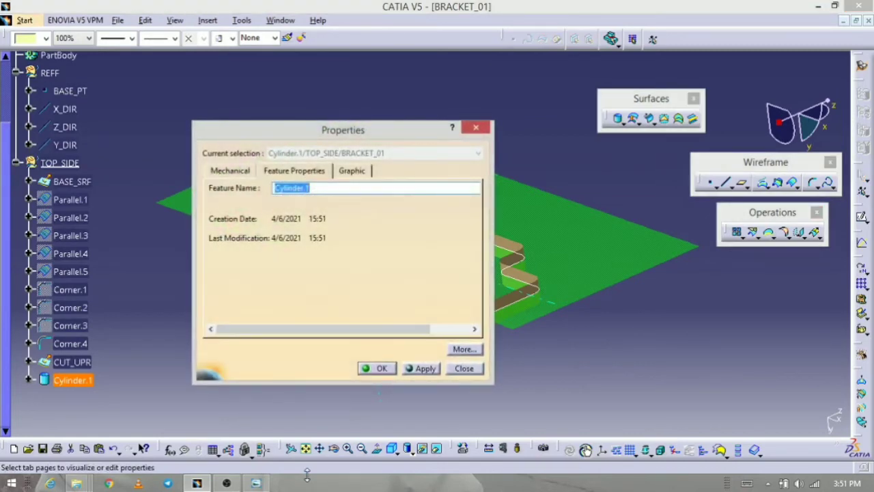
{"action": "type", "text": "DIA8"}
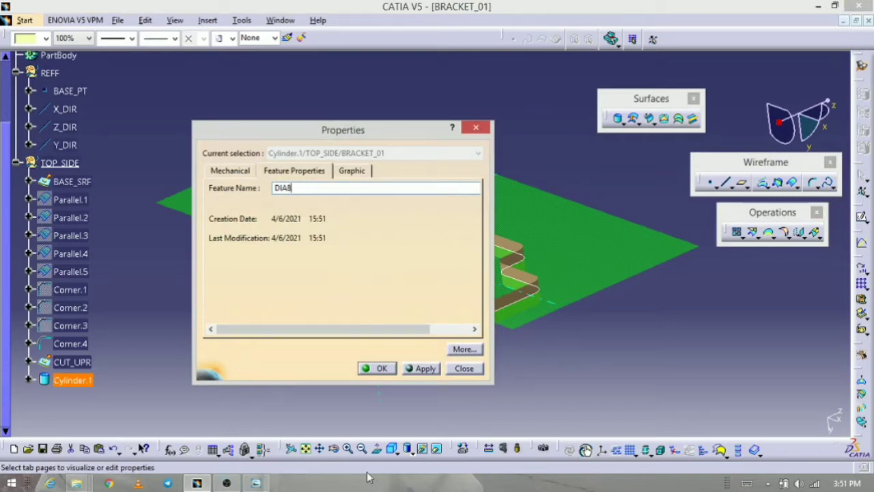
{"action": "left_click", "coordinate": [424, 370]}
{"action": "left_click", "coordinate": [390, 369]}
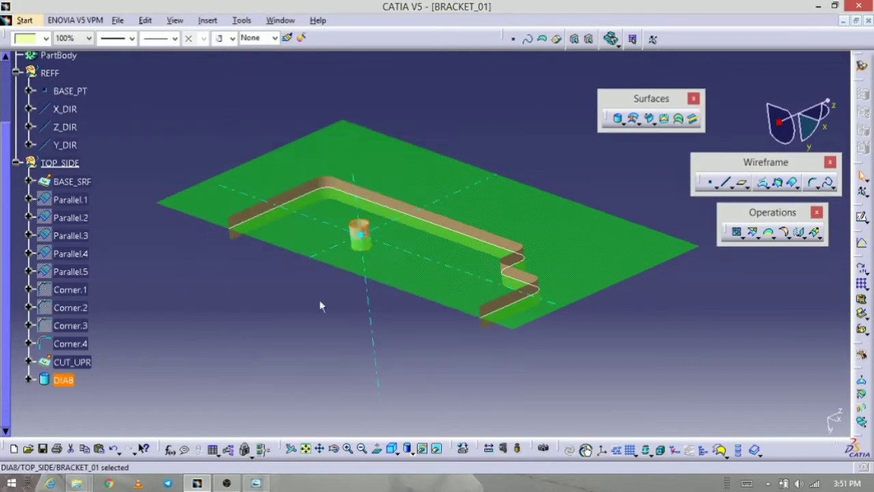
{"action": "left_click", "coordinate": [46, 38]}
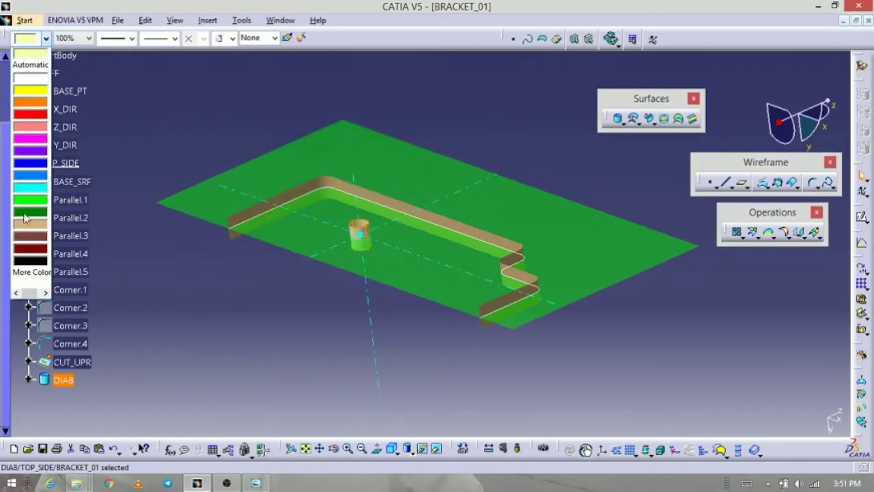
{"action": "left_click", "coordinate": [20, 227]}
{"action": "left_click", "coordinate": [432, 360]}
- Split BASE_SRF with DIA8 and CUT_UPR, keeping the area inside the outline and outside the hole
{"action": "middle_click_drag", "start_coordinate": [348, 305], "coordinate": [352, 324]}
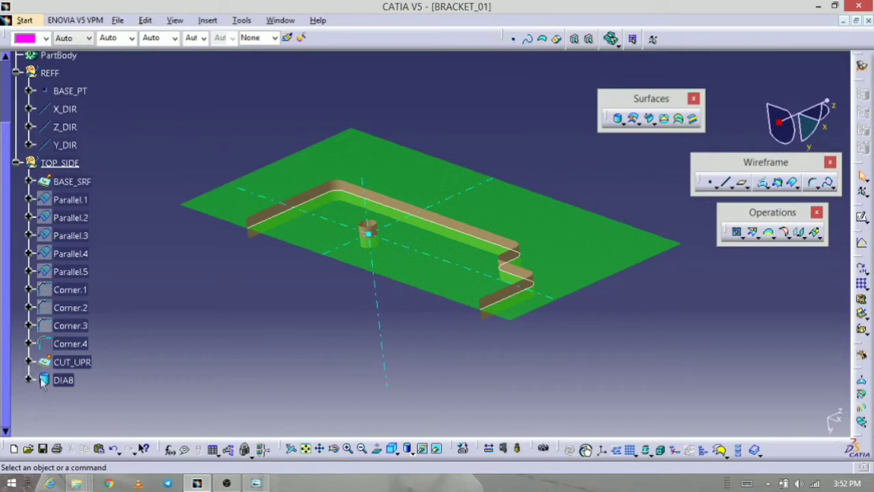
{"action": "middle_click_drag", "start_coordinate": [457, 371], "coordinate": [353, 349]}
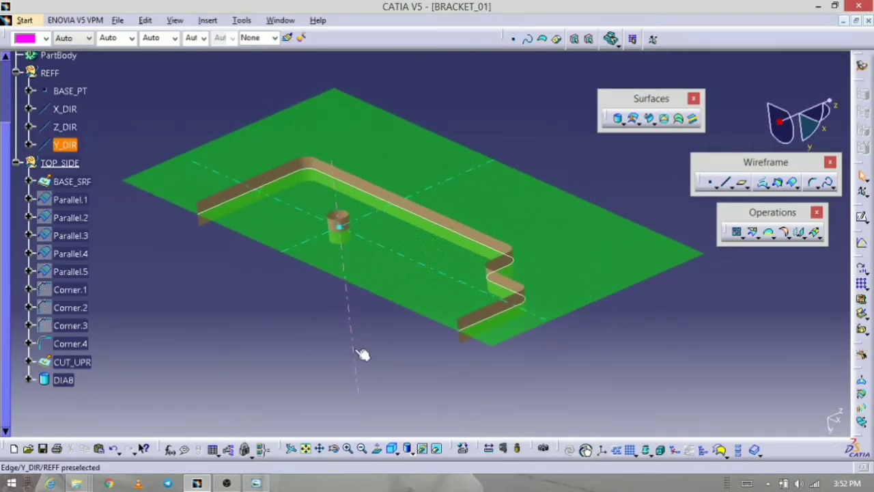
{"action": "left_click", "coordinate": [752, 232]}
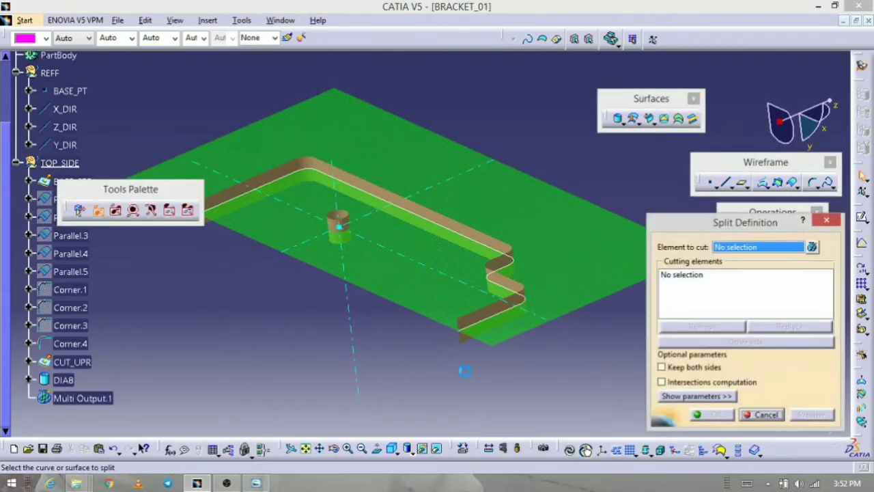
{"action": "left_click", "coordinate": [427, 290]}
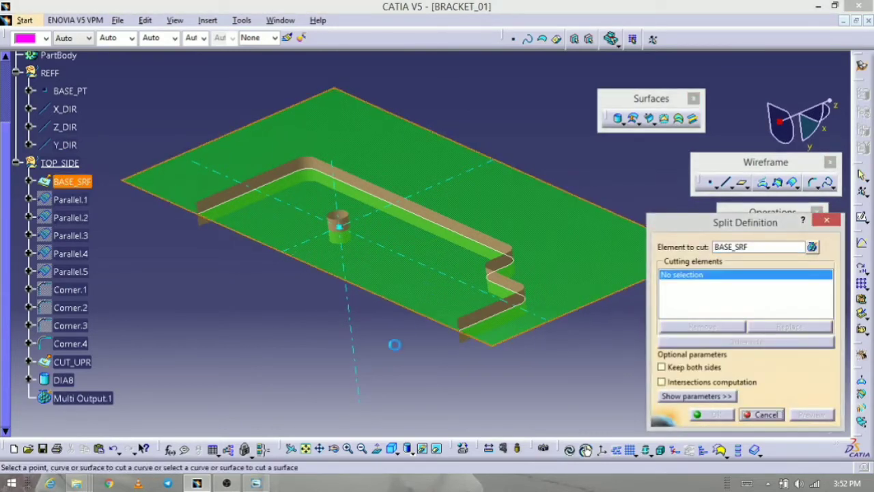
{"action": "middle_click_drag", "start_coordinate": [410, 346], "coordinate": [410, 268]}
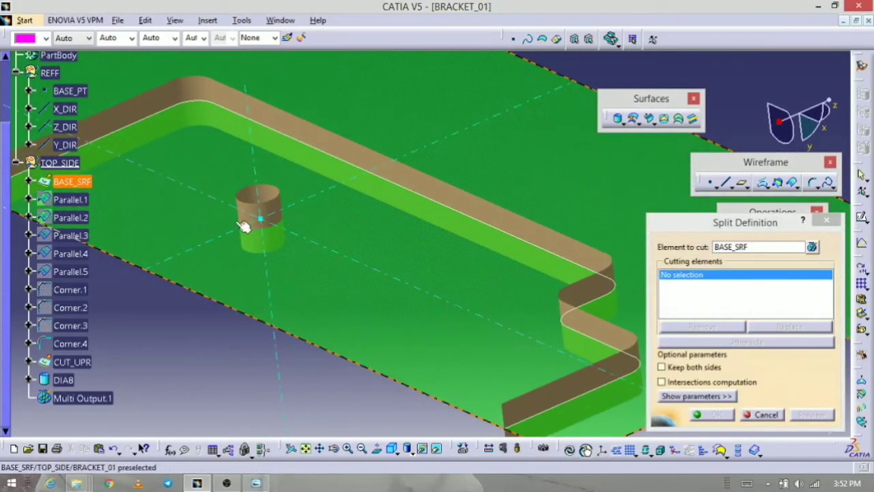
{"action": "left_click", "coordinate": [272, 206]}
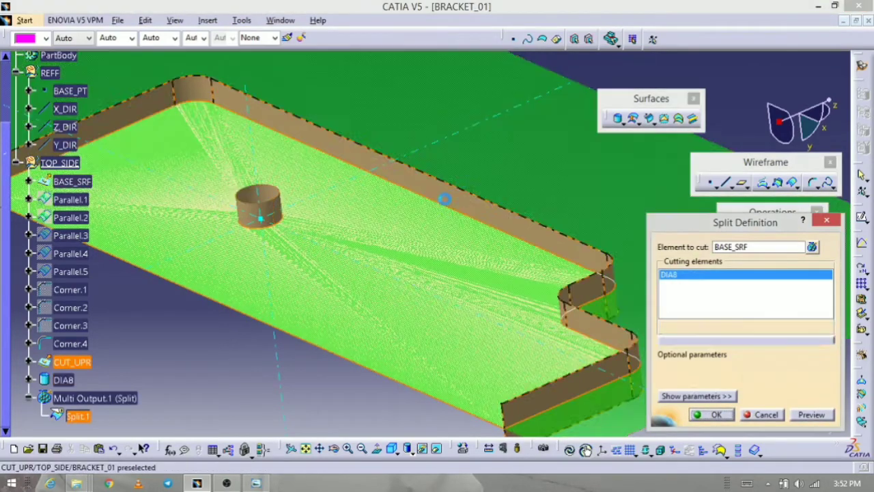
{"action": "left_click", "coordinate": [445, 198]}
{"action": "middle_click_drag", "start_coordinate": [444, 198], "coordinate": [489, 306]}
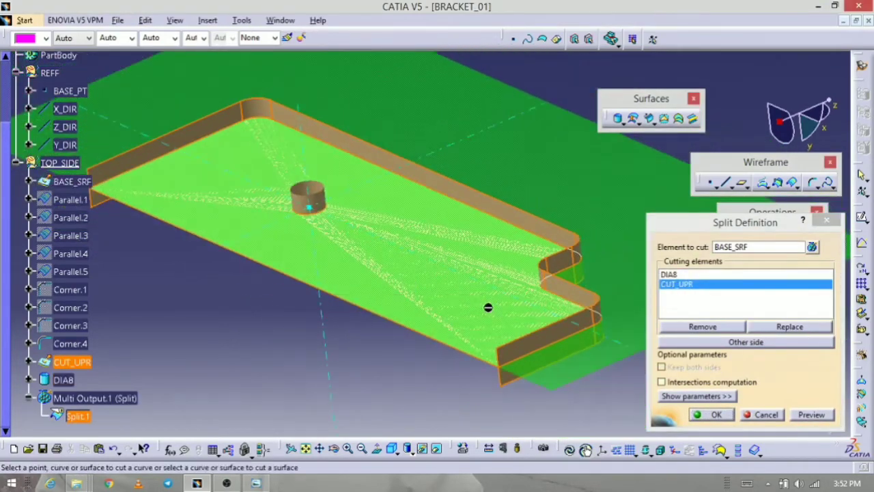
{"action": "left_click", "coordinate": [715, 414]}
- Hide the cutting surfaces CUT_UPR and DIA8
{"action": "middle_click_drag", "start_coordinate": [506, 349], "coordinate": [496, 357]}
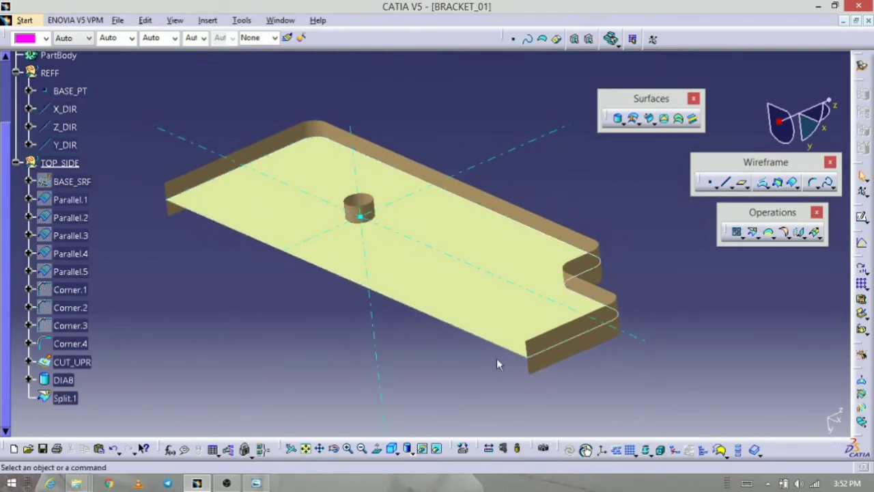
{"action": "right_click", "coordinate": [554, 359]}
{"action": "left_click", "coordinate": [580, 196]}
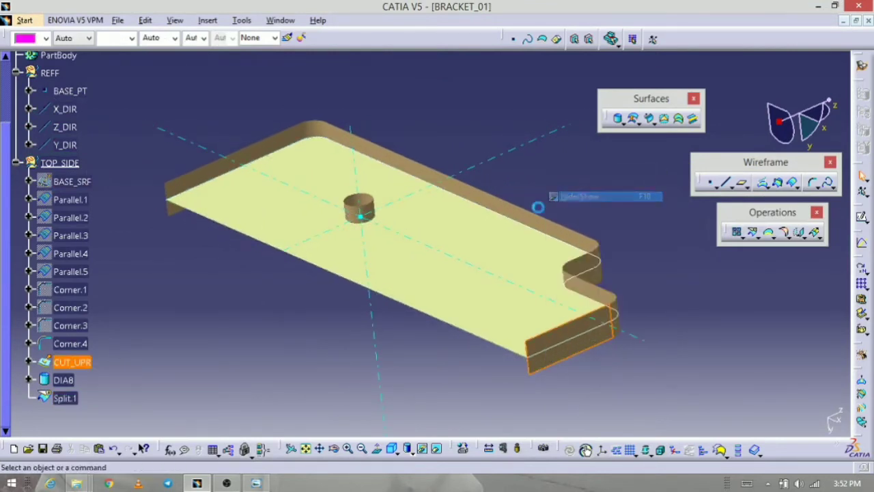
{"action": "right_click", "coordinate": [373, 203]}
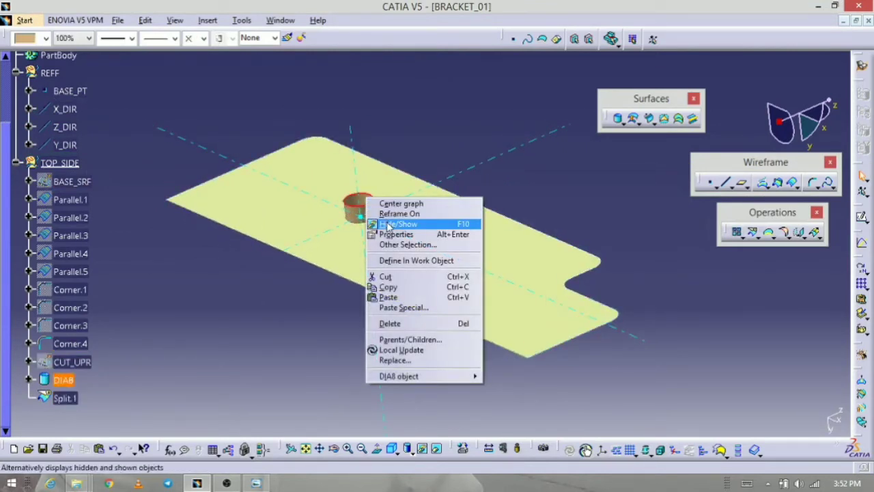
{"action": "left_click", "coordinate": [389, 226]}
- Rename the split surface to TOP_SRF
{"action": "middle_click_drag", "start_coordinate": [344, 335], "coordinate": [376, 325]}
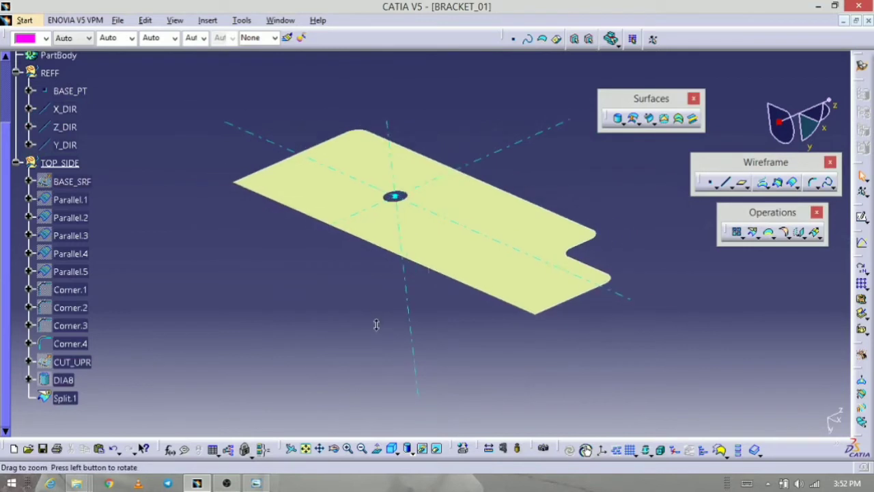
{"action": "left_click", "coordinate": [74, 398]}
{"action": "key", "text": "alt+Return"}
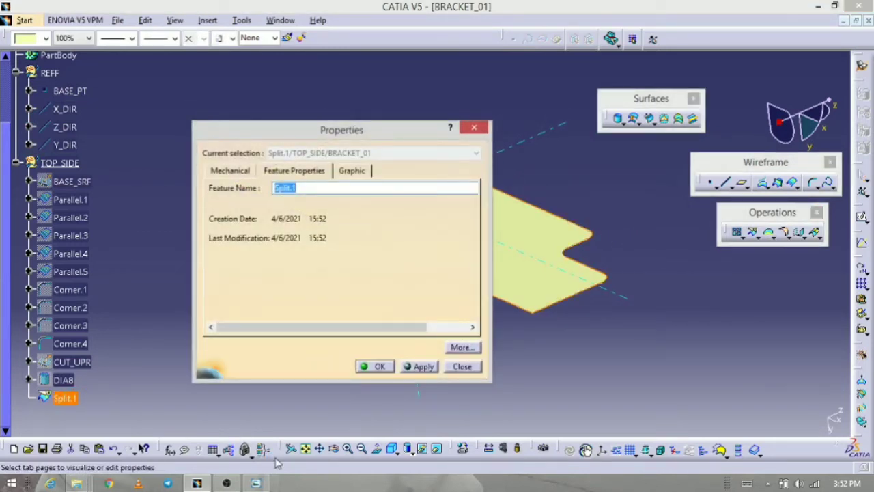
{"action": "type", "text": "TOP_SRF"}
{"action": "key", "text": "Return"}
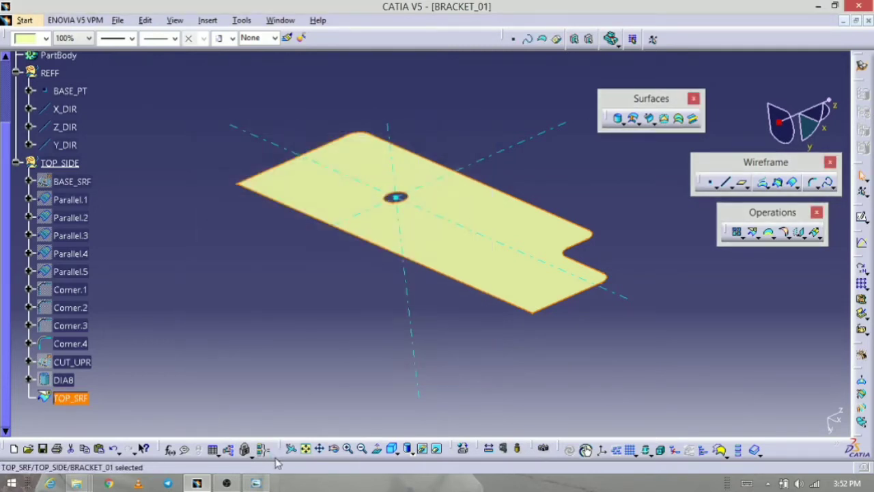
- Colour TOP_SRF bright green and set its opacity to 75%
{"action": "left_click", "coordinate": [45, 39]}
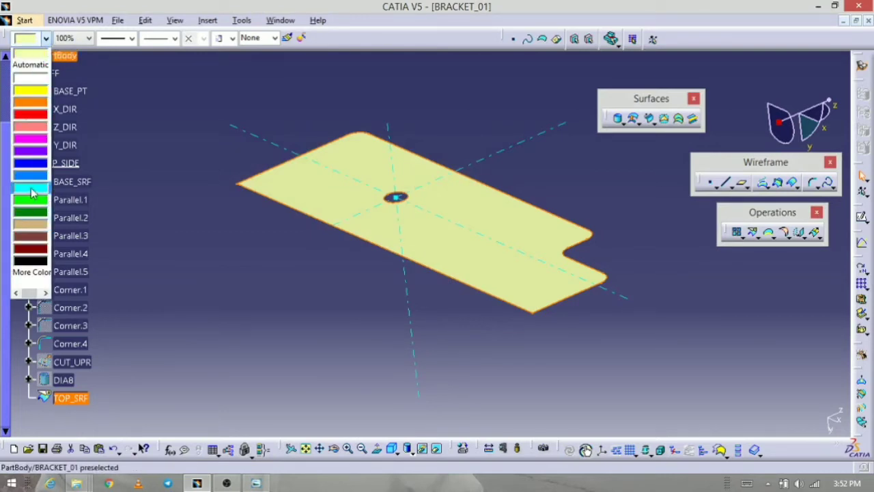
{"action": "left_click", "coordinate": [31, 200]}
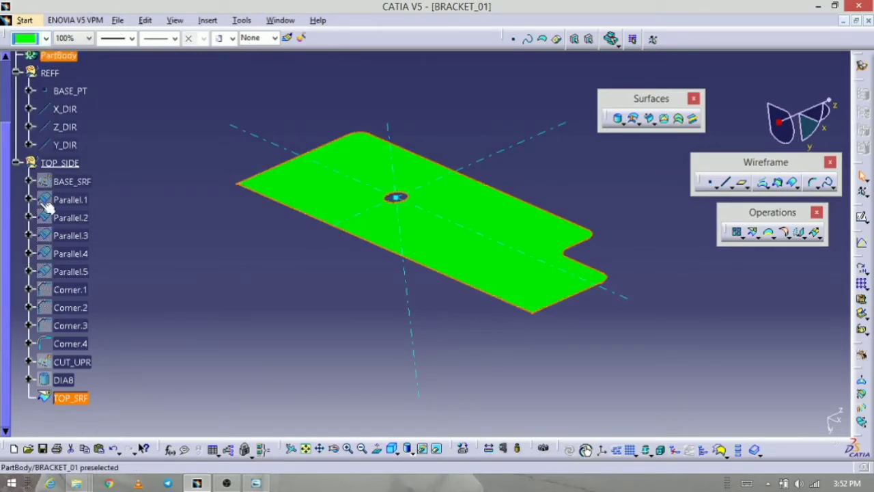
{"action": "left_click", "coordinate": [89, 38]}
{"action": "left_click", "coordinate": [89, 87]}
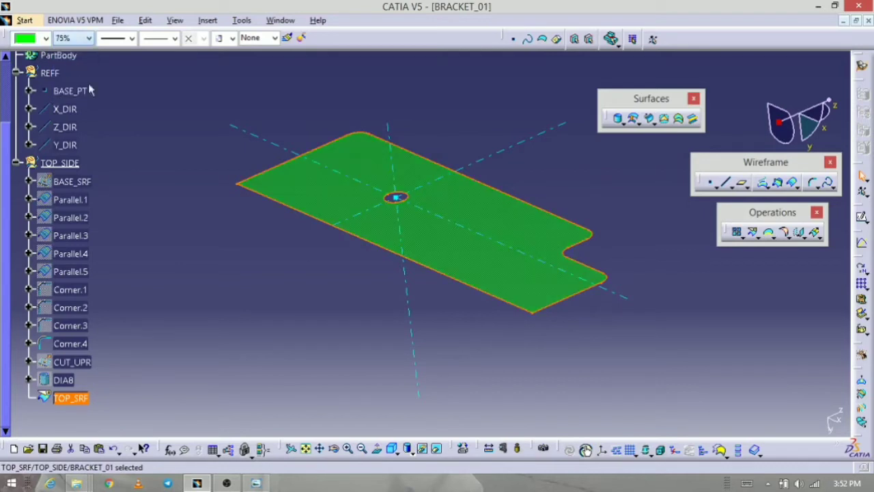
{"action": "left_click", "coordinate": [350, 367]}
- Hide the construction curve Corner.4 in the TOP_SIDE set
{"action": "middle_click_drag", "start_coordinate": [543, 349], "coordinate": [495, 361]}
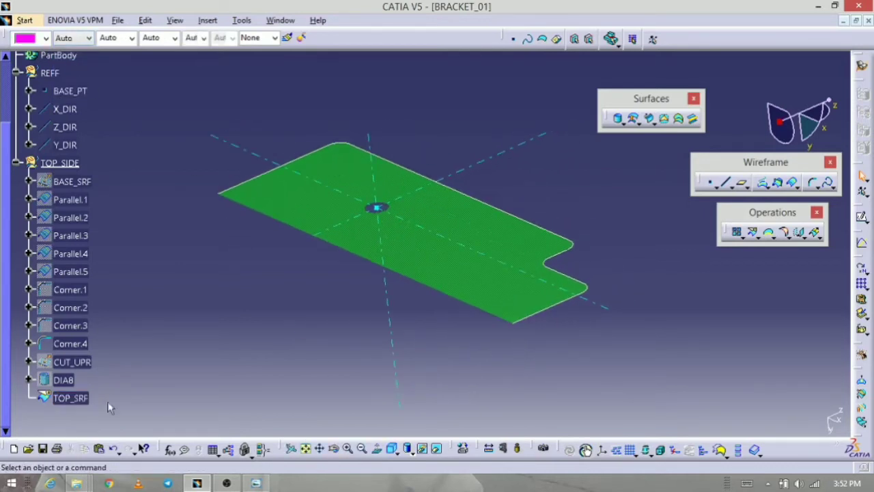
{"action": "right_click", "coordinate": [65, 345]}
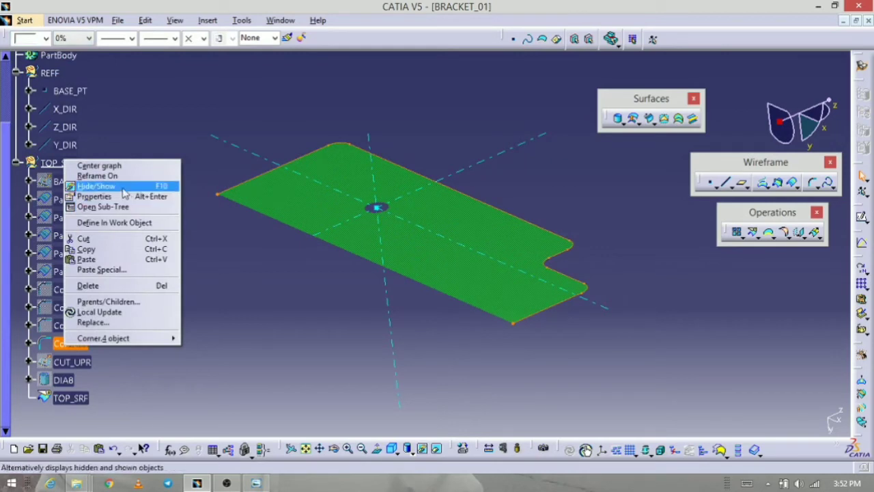
{"action": "left_click", "coordinate": [82, 185]}
{"action": "middle_click_drag", "start_coordinate": [388, 338], "coordinate": [469, 377]}
{"action": "middle_click_drag", "start_coordinate": [461, 341], "coordinate": [391, 320]}
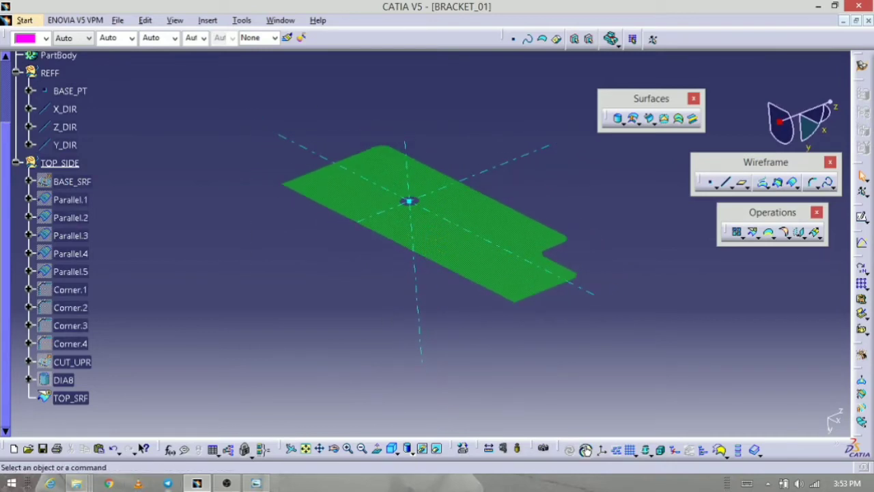
- Check section A-A in the BRACKET_01 drawing image and, back in CATIA, insert a geometrical set named SIDE_SRF under BRACKET_01
{"action": "left_click", "coordinate": [256, 484]}
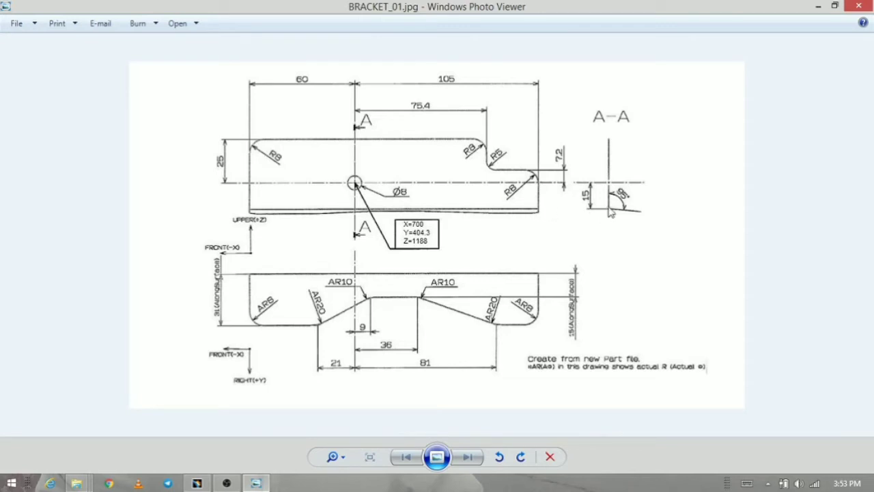
{"action": "left_click", "coordinate": [269, 486]}
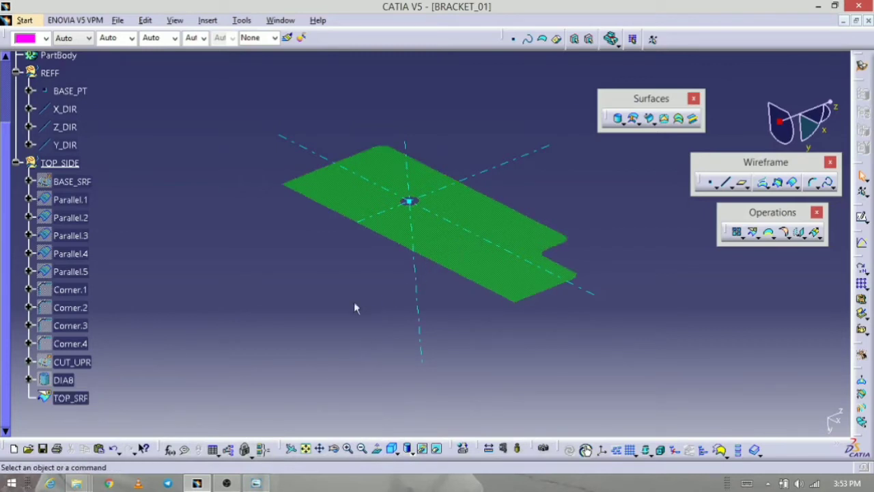
{"action": "middle_click_drag", "start_coordinate": [271, 343], "coordinate": [250, 316]}
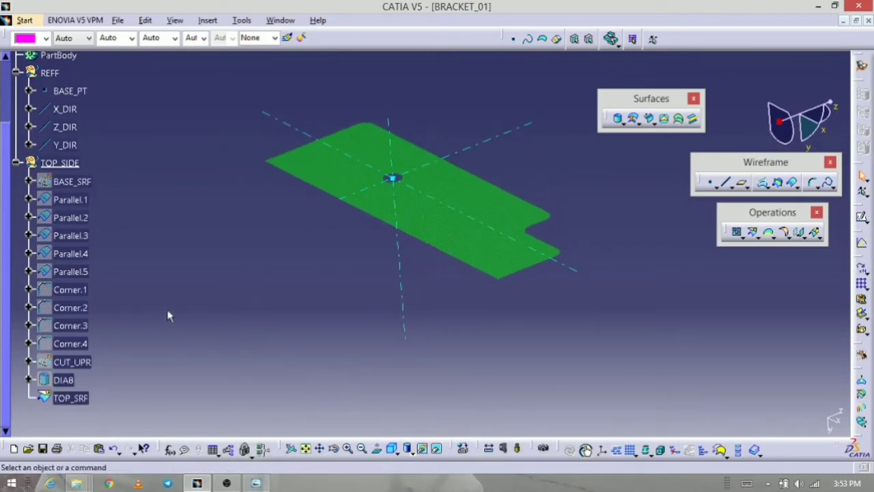
{"action": "scroll", "coordinate": [172, 307], "scroll_direction": "down", "scroll_amount": 2}
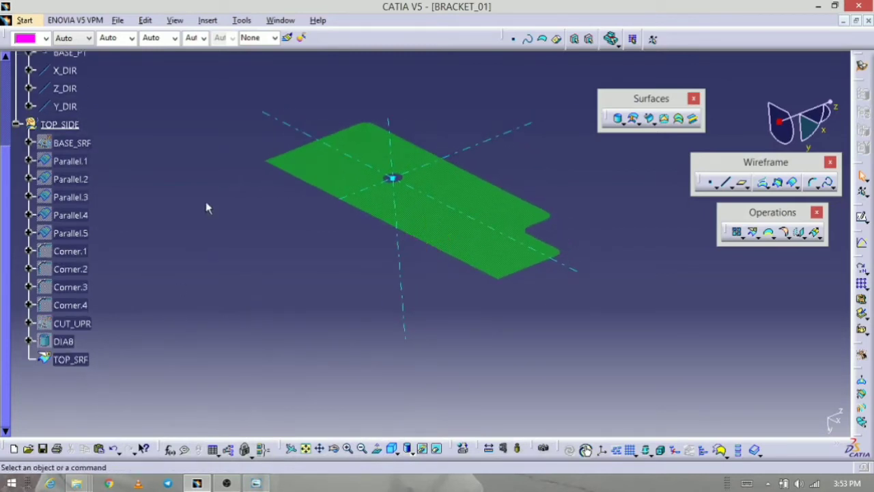
{"action": "left_click", "coordinate": [208, 19]}
{"action": "left_click", "coordinate": [184, 73]}
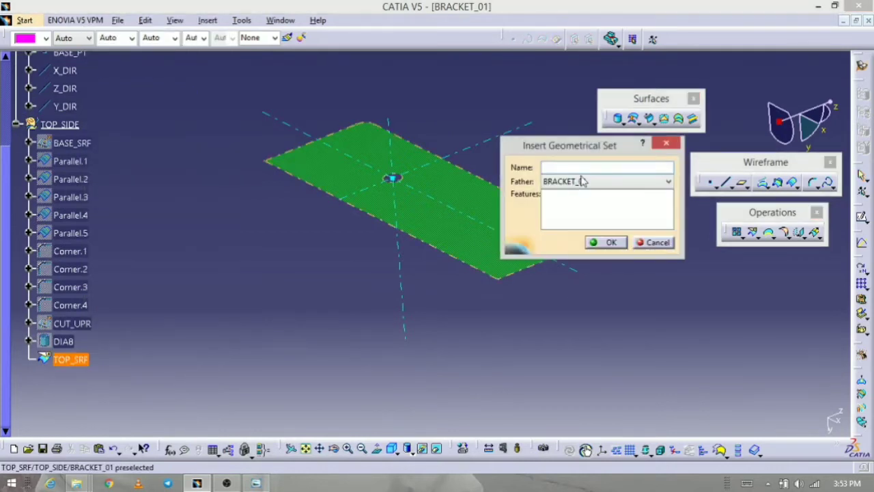
{"action": "type", "text": "S"}
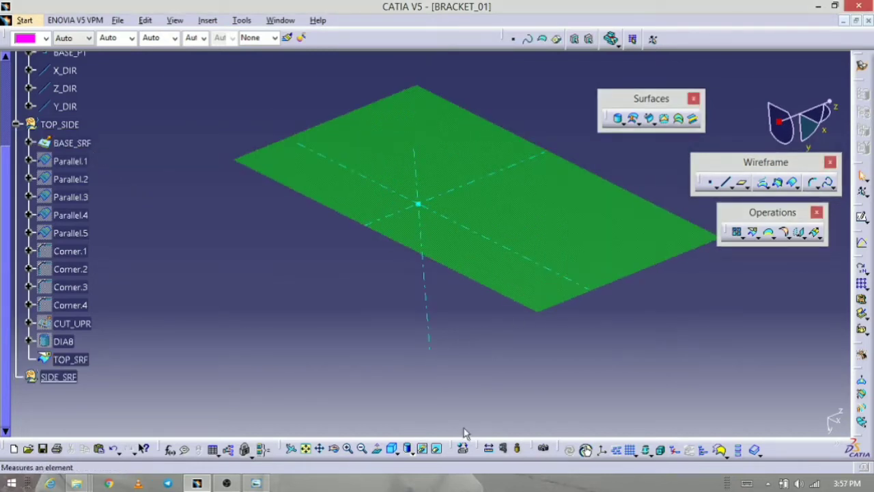
- Create a curve parallel to X_DIR on support BASE_SRF, offset 15 mm towards the surface's nearer long edge
{"action": "middle_click_drag", "start_coordinate": [469, 410], "coordinate": [458, 383]}
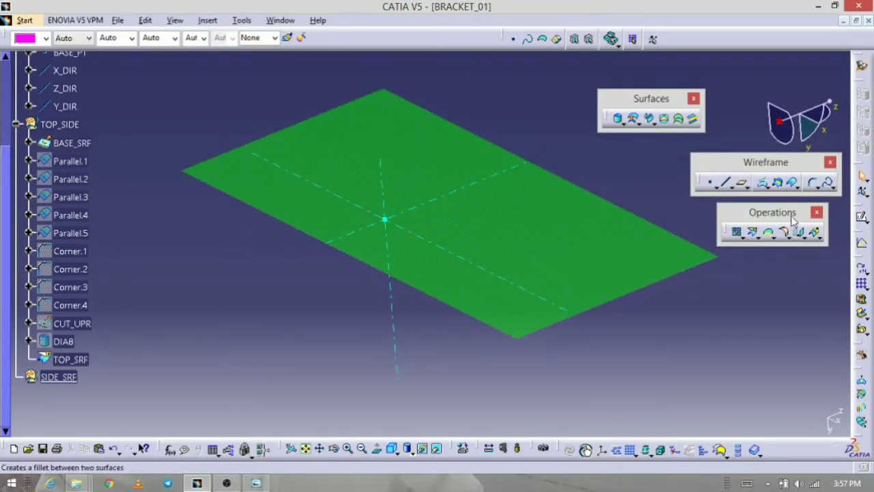
{"action": "left_click", "coordinate": [794, 183]}
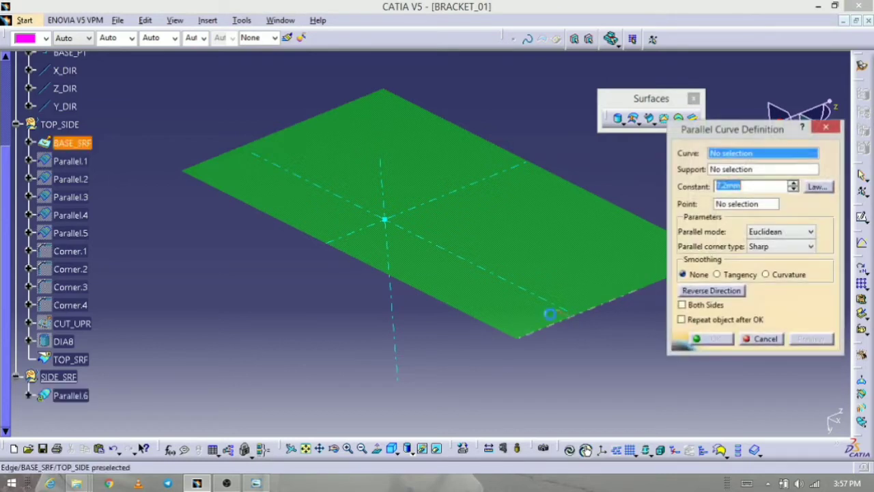
{"action": "left_click", "coordinate": [550, 305]}
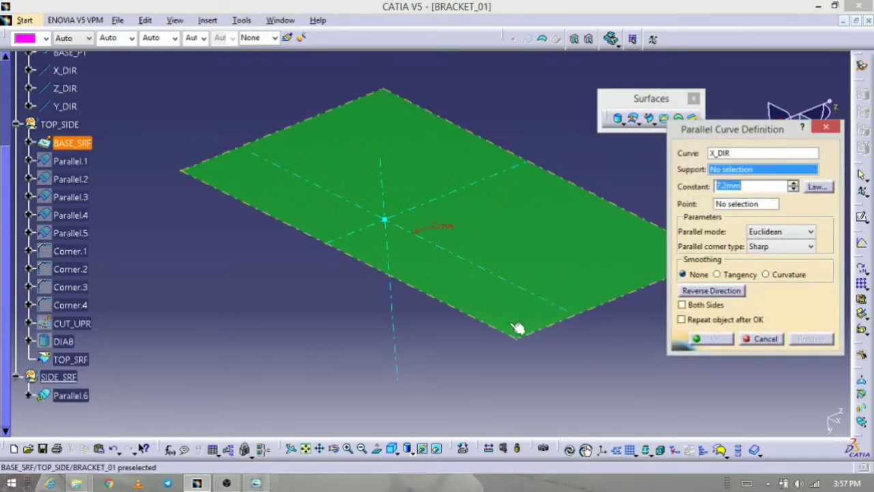
{"action": "left_click", "coordinate": [630, 268]}
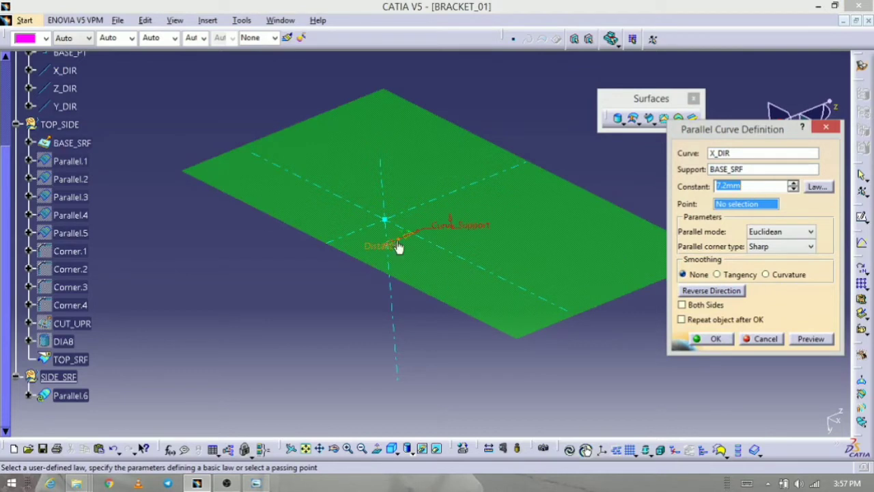
{"action": "mouse_move", "coordinate": [399, 247]}
{"action": "left_mouse_down"}
{"action": "mouse_move", "coordinate": [383, 242]}
{"action": "mouse_move", "coordinate": [396, 250]}
{"action": "mouse_move", "coordinate": [388, 266]}
{"action": "mouse_move", "coordinate": [394, 262]}
{"action": "left_mouse_up"}
{"action": "left_click_drag", "start_coordinate": [742, 186], "coordinate": [703, 197]}
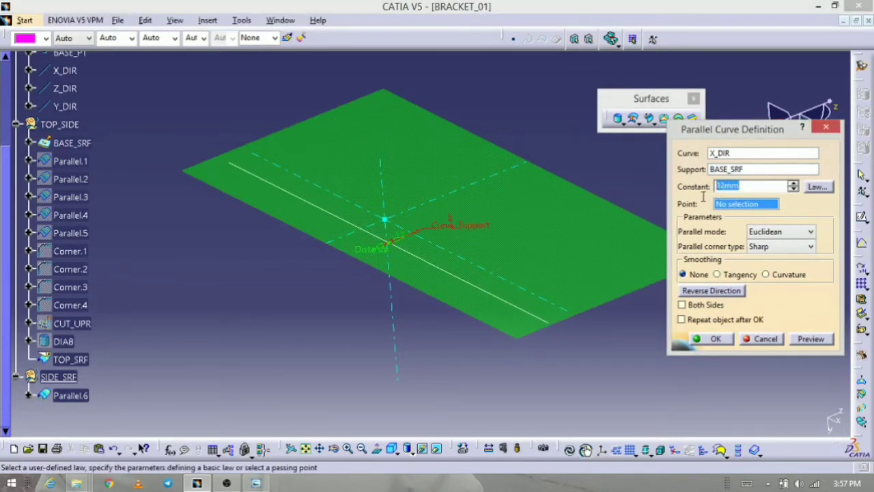
{"action": "type", "text": "15"}
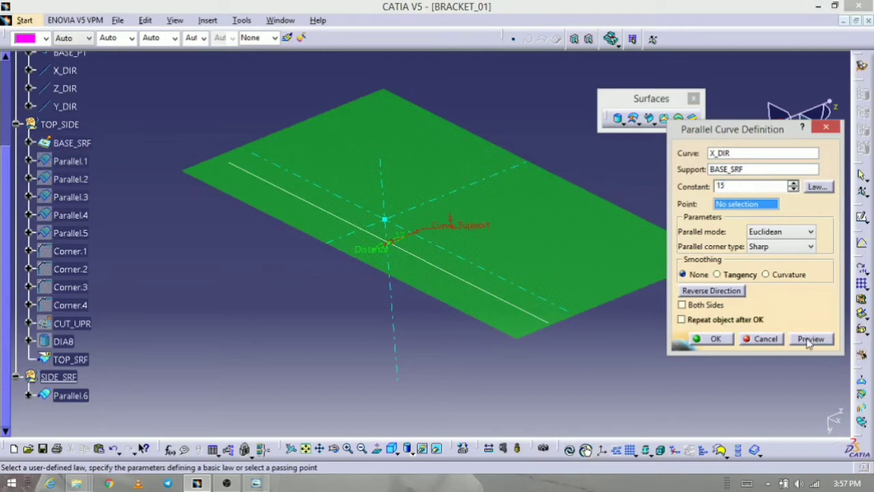
{"action": "left_click", "coordinate": [811, 338]}
{"action": "left_click", "coordinate": [715, 342]}
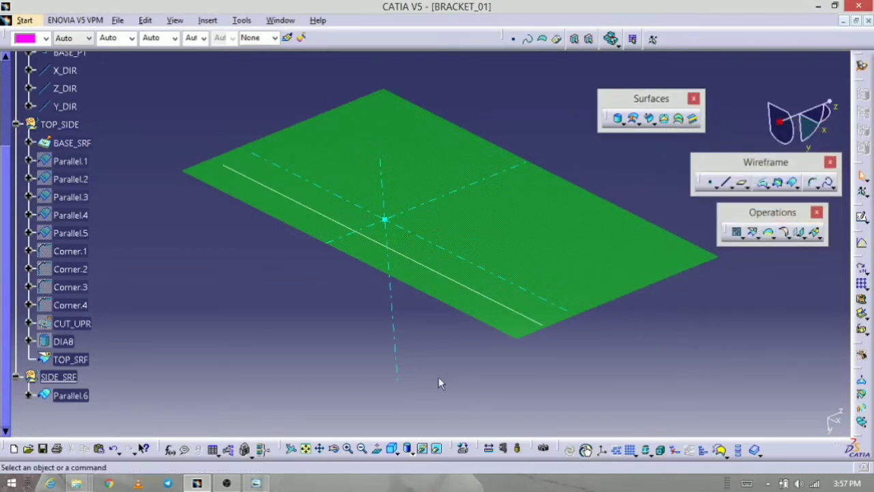
- Switch to the BRACKET_01 drawing in Windows Photo Viewer to examine the side flange in section A-A
{"action": "middle_click_drag", "start_coordinate": [451, 369], "coordinate": [458, 380]}
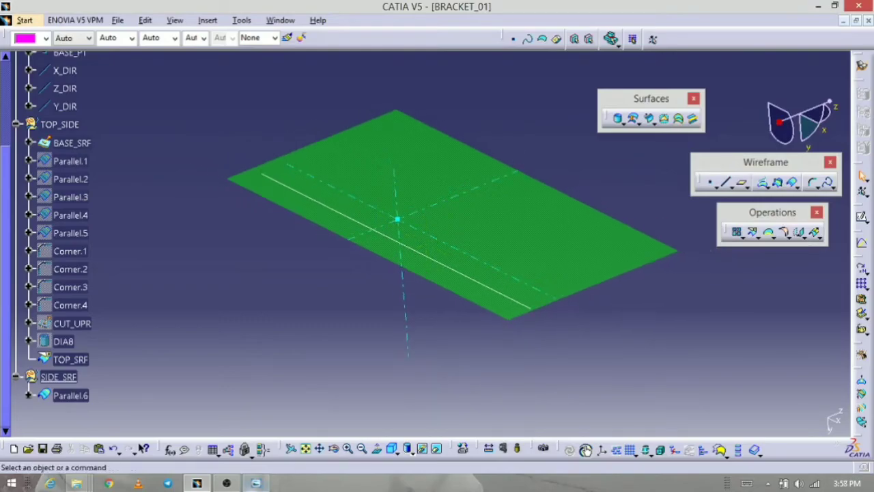
{"action": "mouse_move", "coordinate": [255, 484]}
{"action": "left_click", "coordinate": [463, 404]}
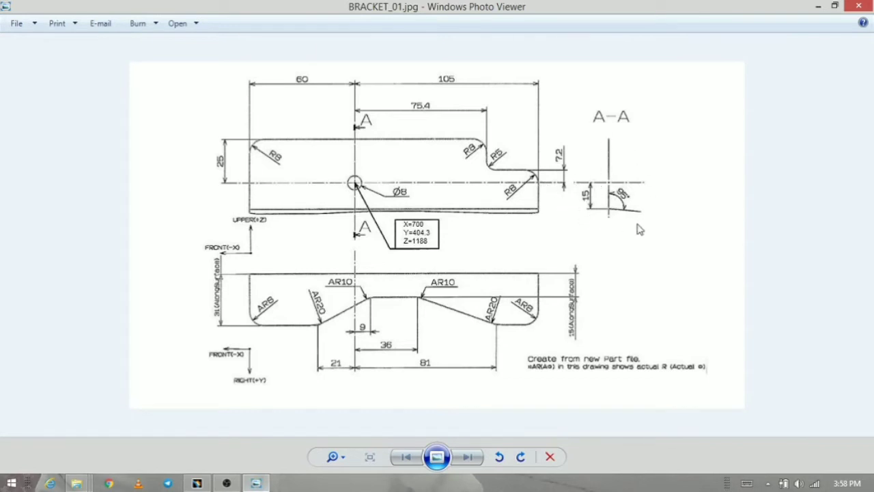
- In CATIA, start a line-profile Sweep with reference surface, using Parallel.6 as guide curve and BASE_SRF as reference surface
{"action": "left_click", "coordinate": [266, 481]}
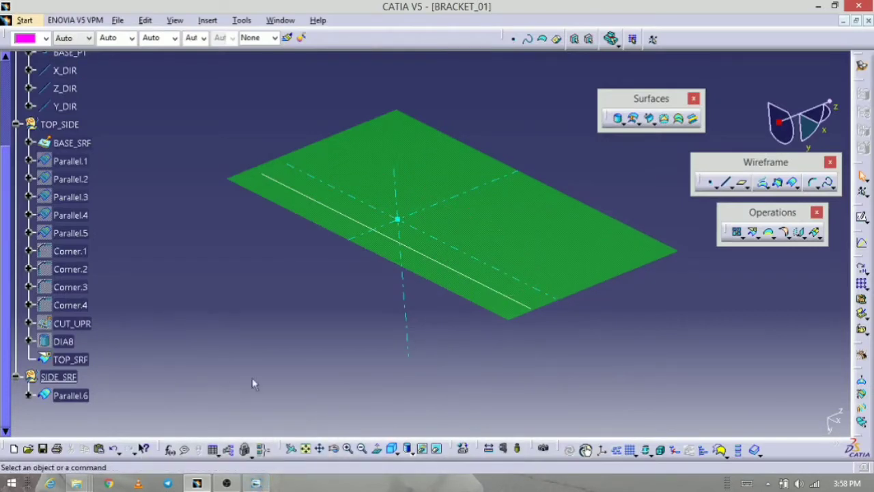
{"action": "scroll", "coordinate": [323, 380], "scroll_direction": "down", "scroll_amount": 2}
{"action": "mouse_move", "coordinate": [435, 366]}
{"action": "middle_mouse_down"}
{"action": "mouse_move", "coordinate": [447, 362]}
{"action": "mouse_move", "coordinate": [444, 376]}
{"action": "middle_mouse_up"}
{"action": "middle_click_drag", "start_coordinate": [497, 351], "coordinate": [436, 322]}
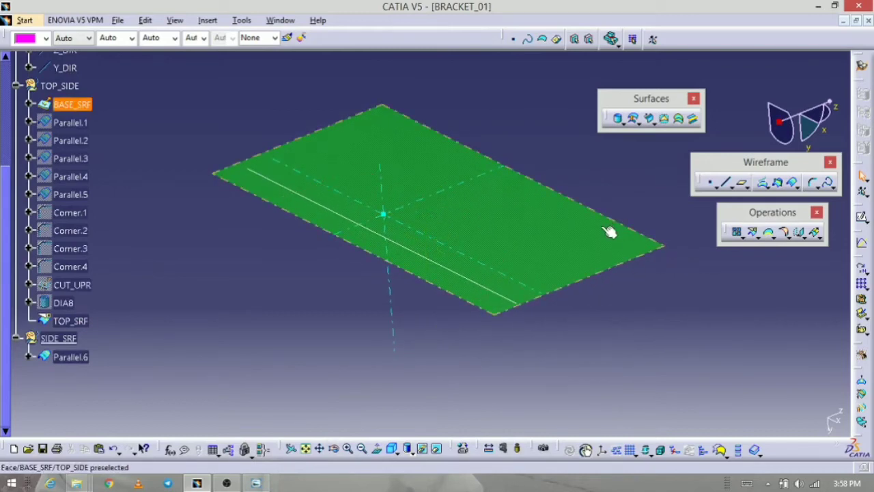
{"action": "left_click", "coordinate": [649, 119]}
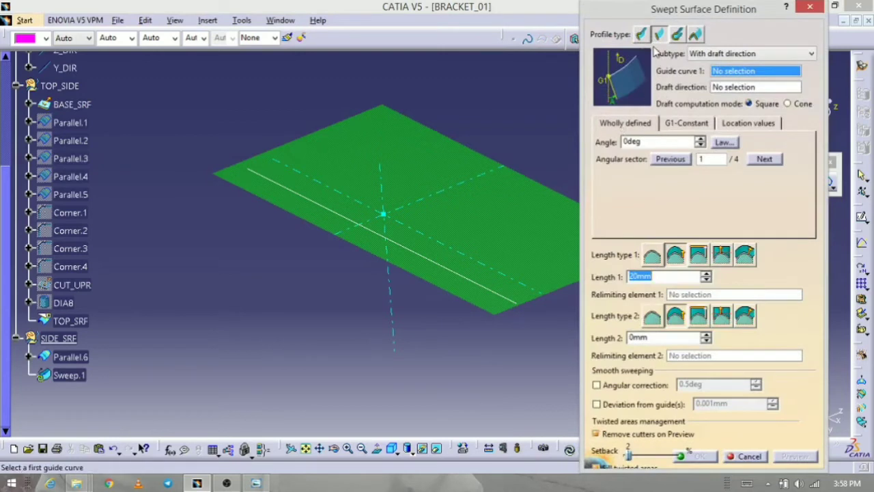
{"action": "left_click", "coordinate": [752, 55]}
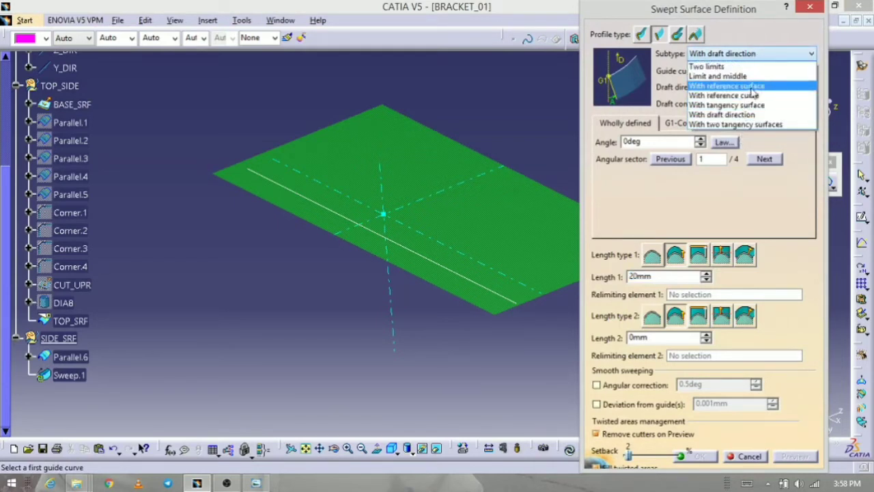
{"action": "left_click", "coordinate": [755, 86]}
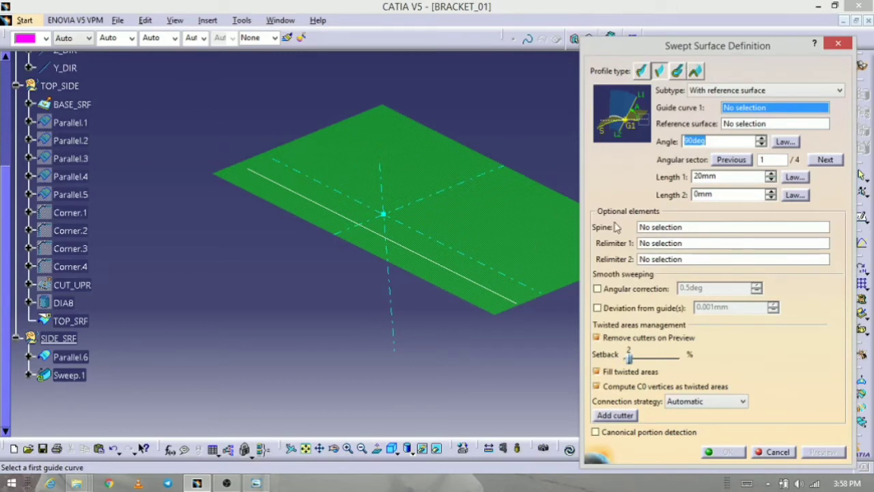
{"action": "left_click", "coordinate": [448, 271]}
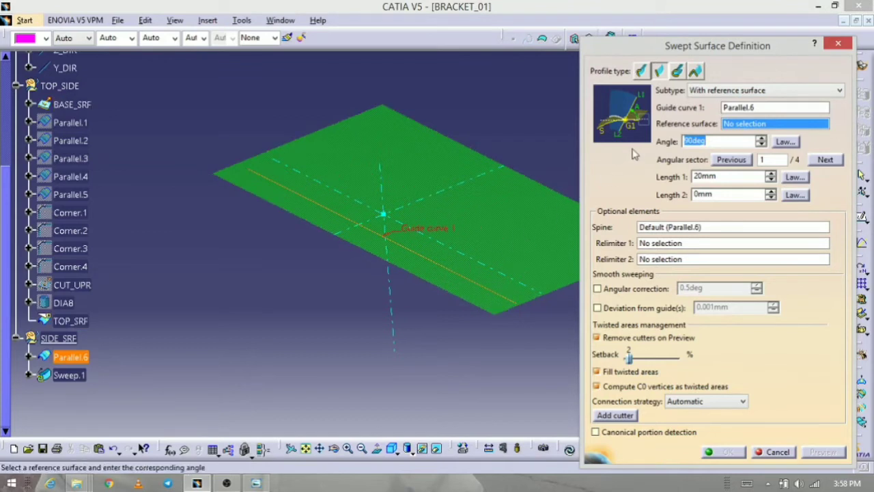
{"action": "left_click", "coordinate": [546, 237]}
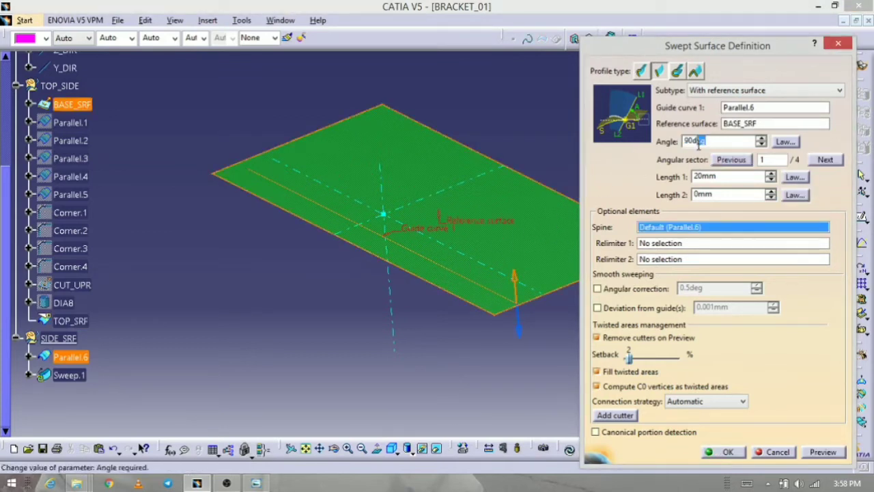
- Set the sweep angle to 95 deg and choose angular sector 2 so the surface extends downward, previewing the result
{"action": "type", "text": "9"}
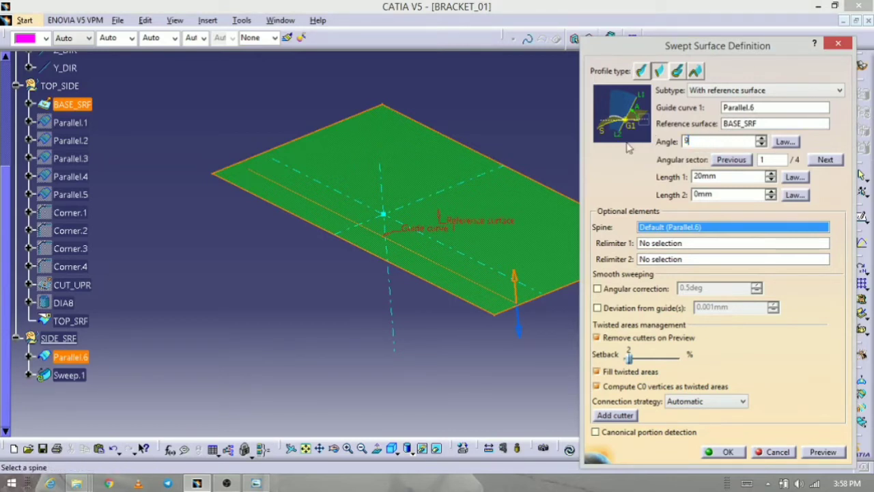
{"action": "type", "text": "5"}
{"action": "left_click", "coordinate": [823, 452]}
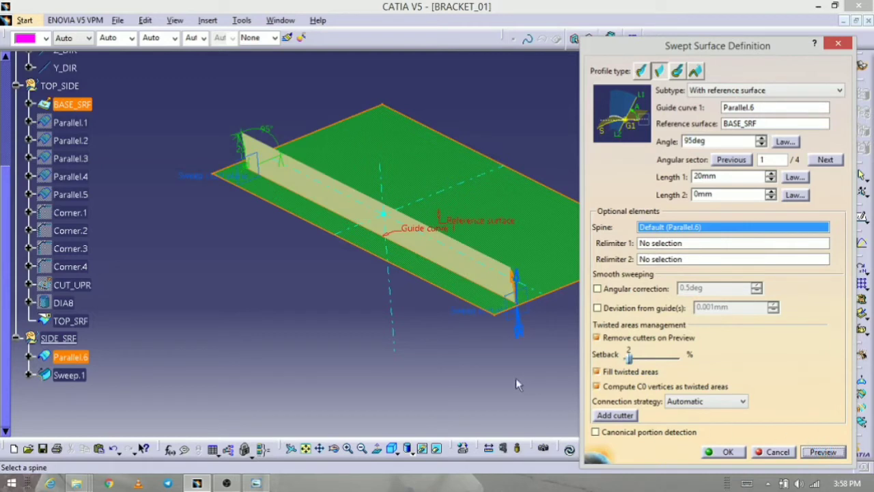
{"action": "middle_click_drag", "start_coordinate": [484, 365], "coordinate": [464, 321]}
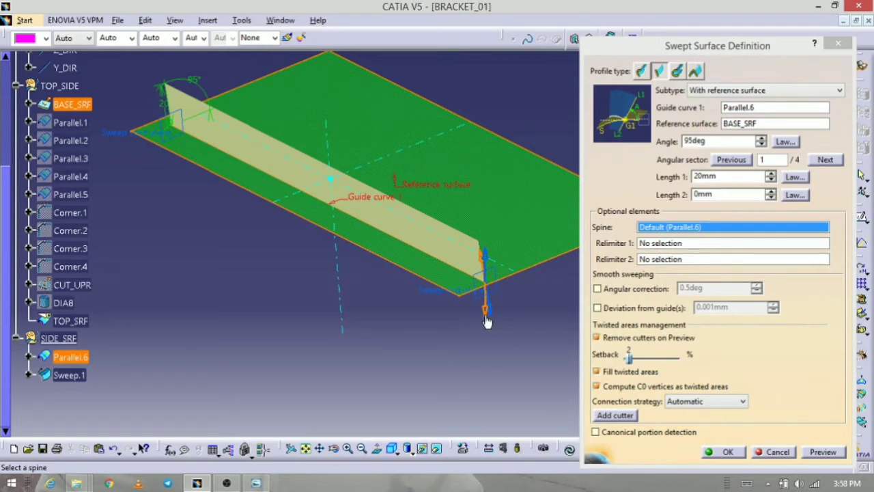
{"action": "left_click", "coordinate": [486, 313]}
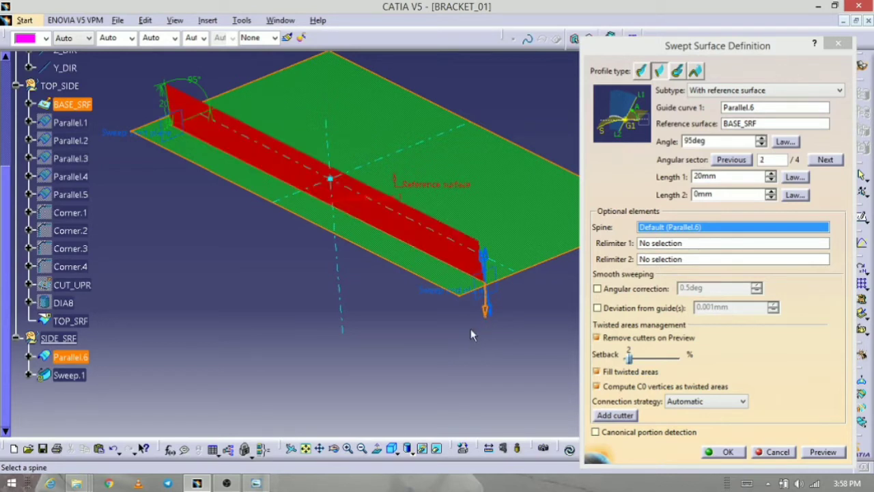
{"action": "left_click", "coordinate": [834, 448]}
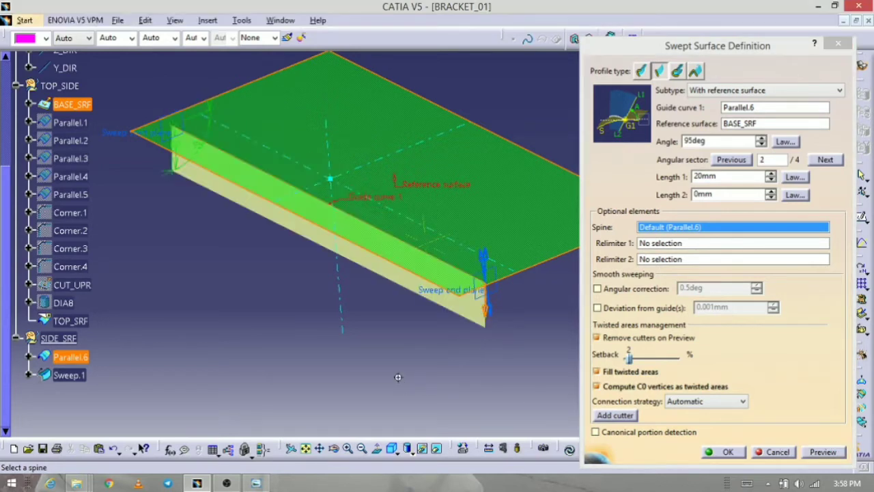
- Check the bracket drawing, set the sweep's Length 1 to 40 mm and Length 2 to 5 mm, and create the surface
{"action": "middle_click_drag", "start_coordinate": [399, 377], "coordinate": [398, 374]}
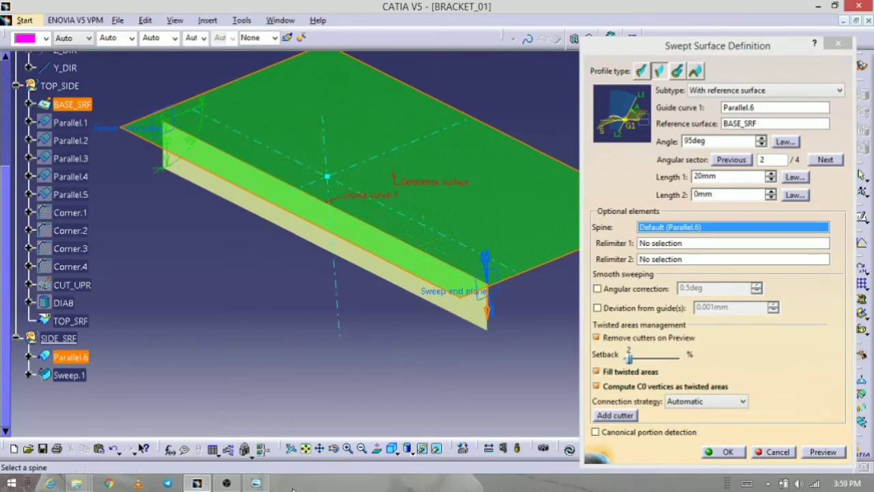
{"action": "left_click", "coordinate": [256, 484]}
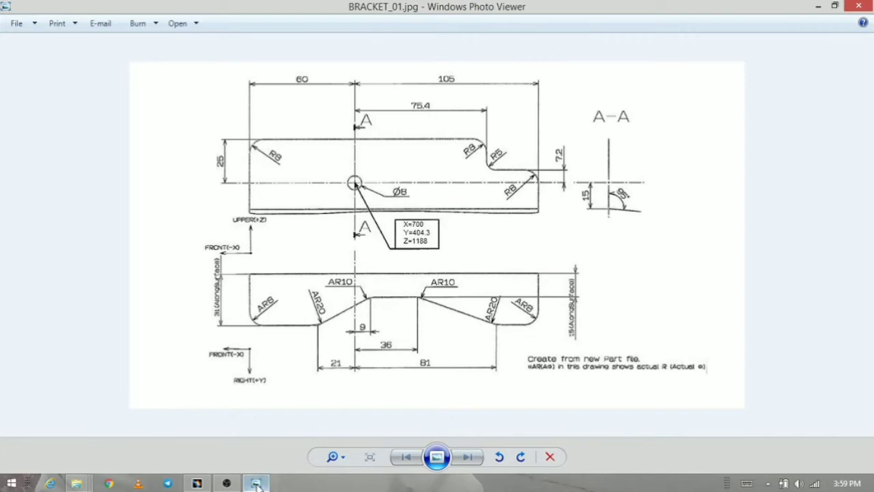
{"action": "left_click", "coordinate": [257, 479]}
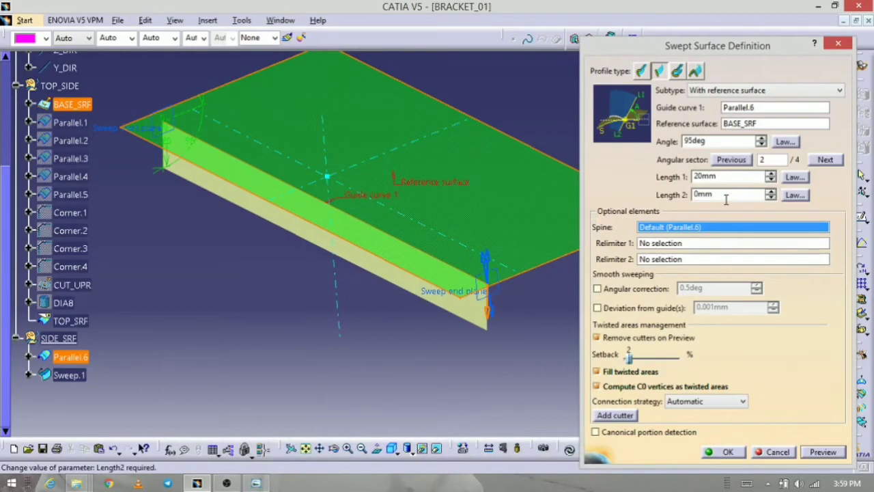
{"action": "left_click_drag", "start_coordinate": [724, 178], "coordinate": [633, 168]}
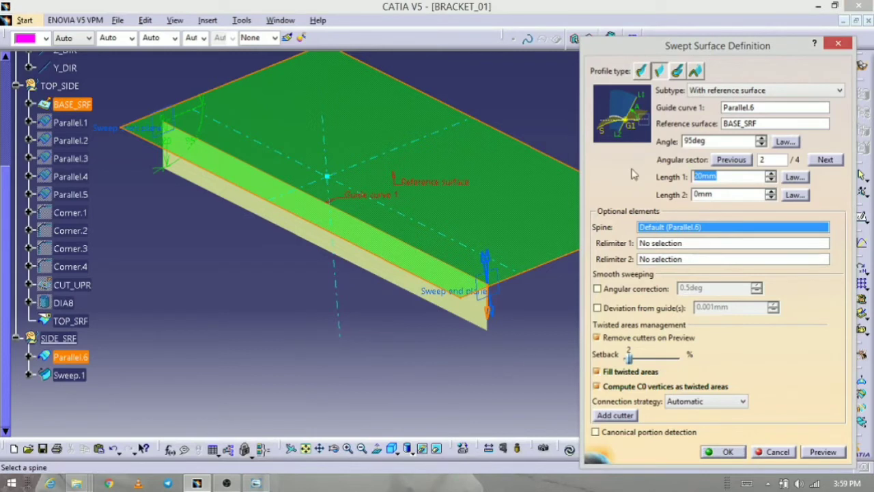
{"action": "type", "text": "40"}
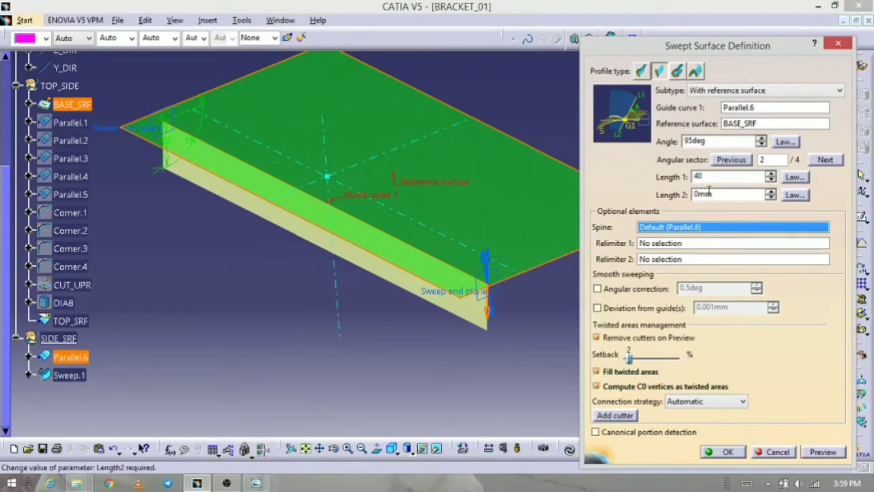
{"action": "left_click_drag", "start_coordinate": [722, 197], "coordinate": [676, 195]}
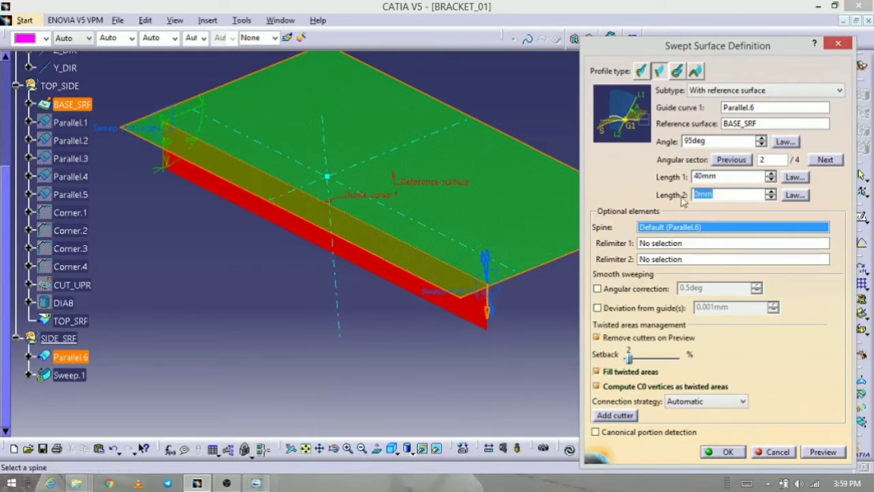
{"action": "type", "text": "5"}
{"action": "left_click", "coordinate": [823, 452]}
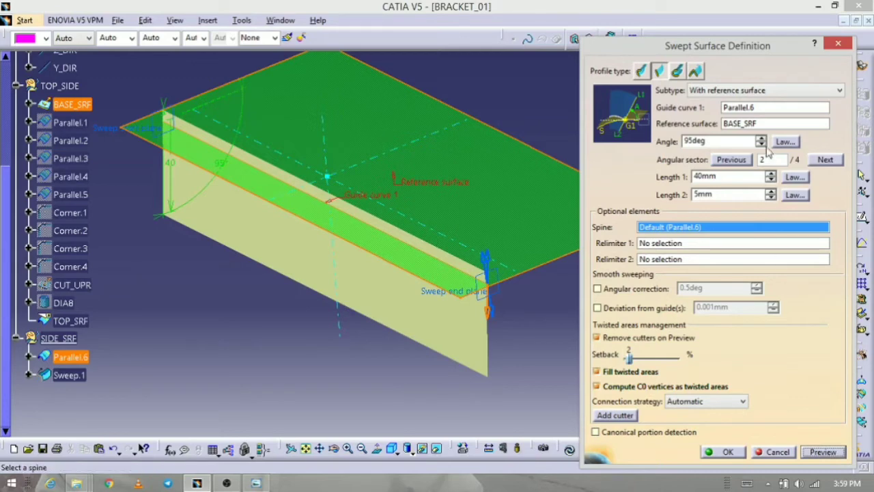
{"action": "left_click", "coordinate": [725, 452]}
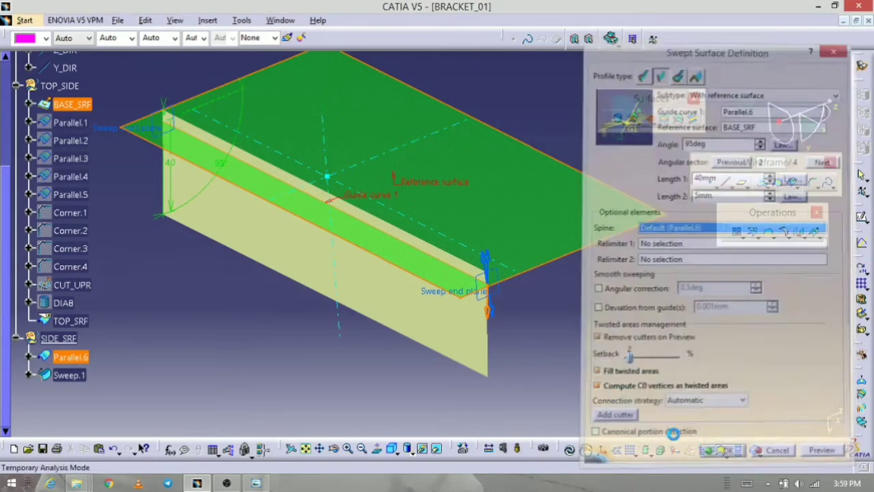
- Rename the new swept surface in the SIDE_SRF set as BASE_SIDE_SRF
{"action": "middle_click_drag", "start_coordinate": [549, 353], "coordinate": [575, 386]}
{"action": "middle_click_drag", "start_coordinate": [376, 384], "coordinate": [402, 387]}
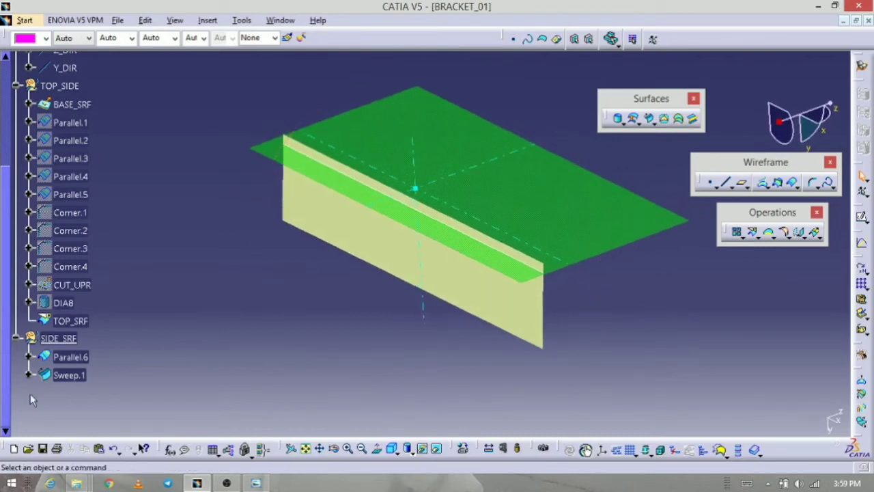
{"action": "left_click", "coordinate": [73, 377]}
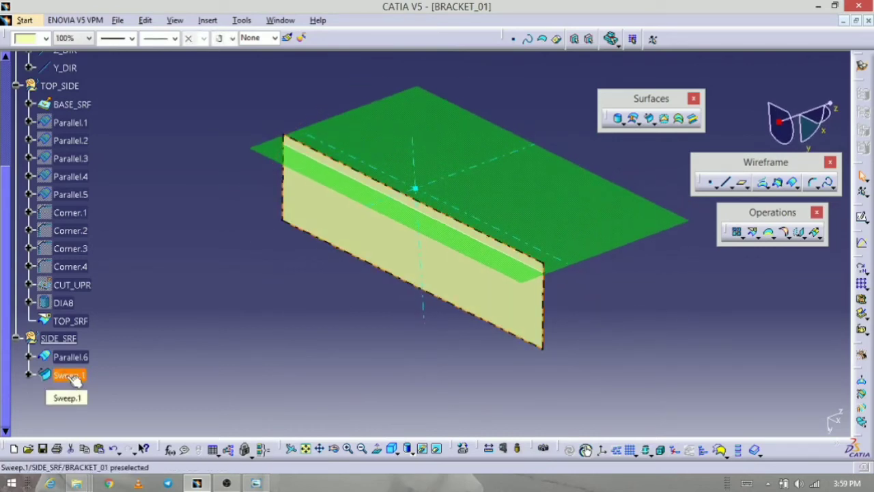
{"action": "key", "text": "alt+Return"}
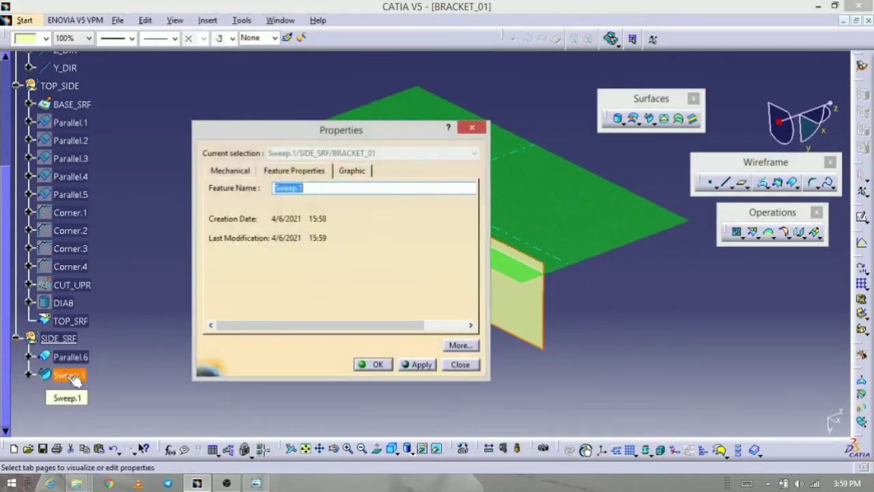
{"action": "type", "text": "BASE_SIDE_SRF"}
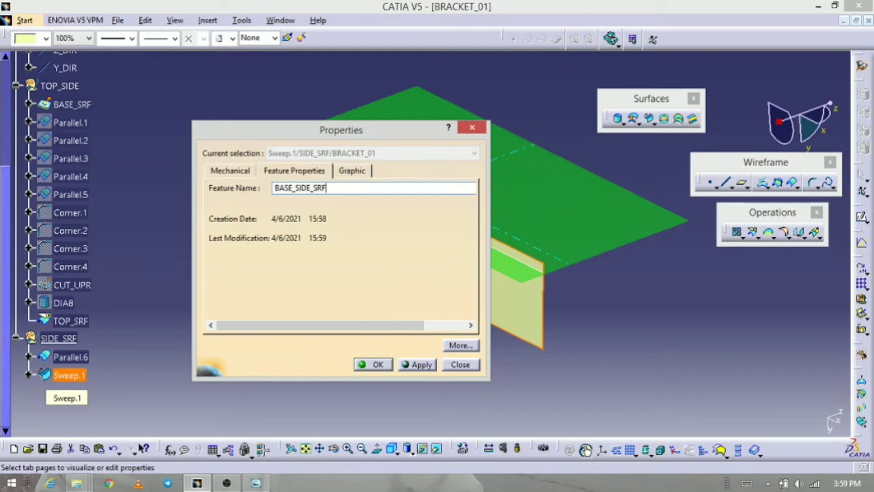
{"action": "key", "text": "Return"}
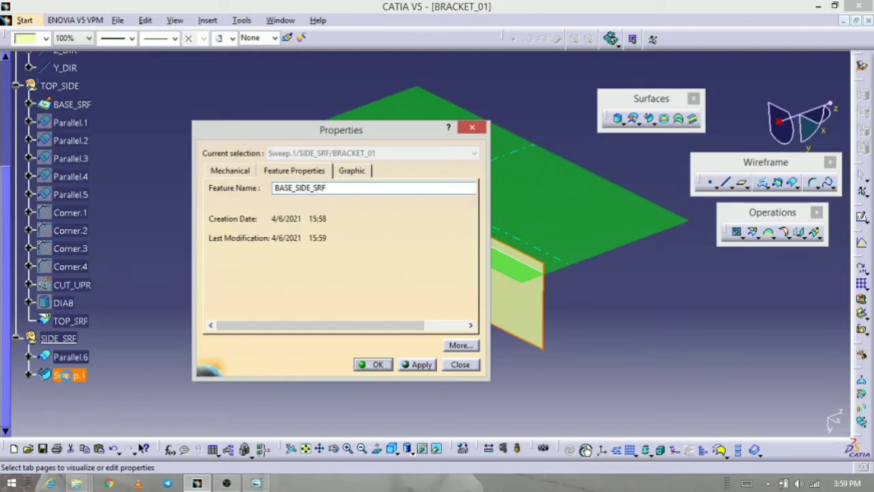
{"action": "left_click", "coordinate": [179, 366]}
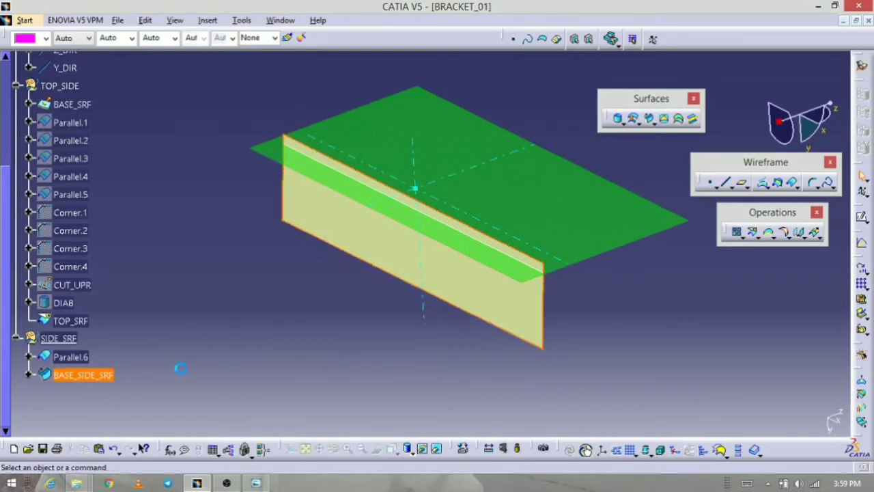
- Colour the BASE_SIDE_SRF surface blue and make it partly transparent
{"action": "left_click", "coordinate": [104, 375]}
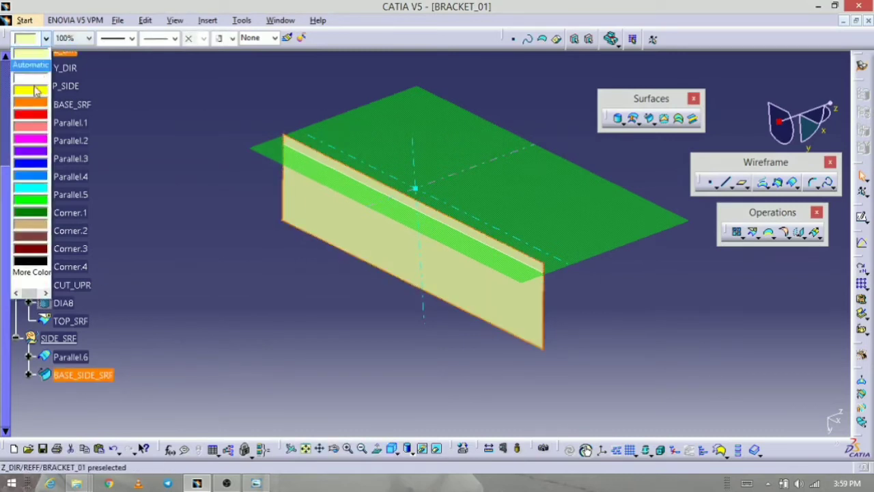
{"action": "left_click", "coordinate": [45, 39]}
{"action": "left_click", "coordinate": [38, 179]}
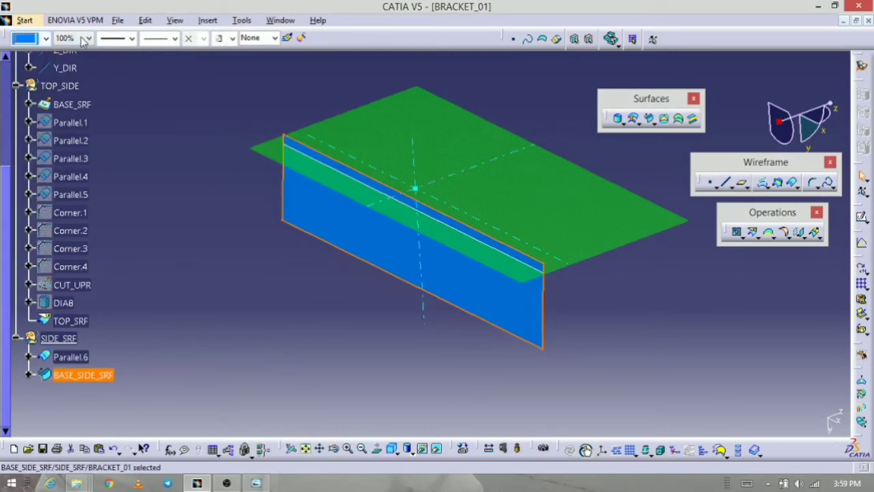
{"action": "left_click", "coordinate": [86, 39]}
{"action": "left_click", "coordinate": [76, 91]}
{"action": "left_click", "coordinate": [306, 338]}
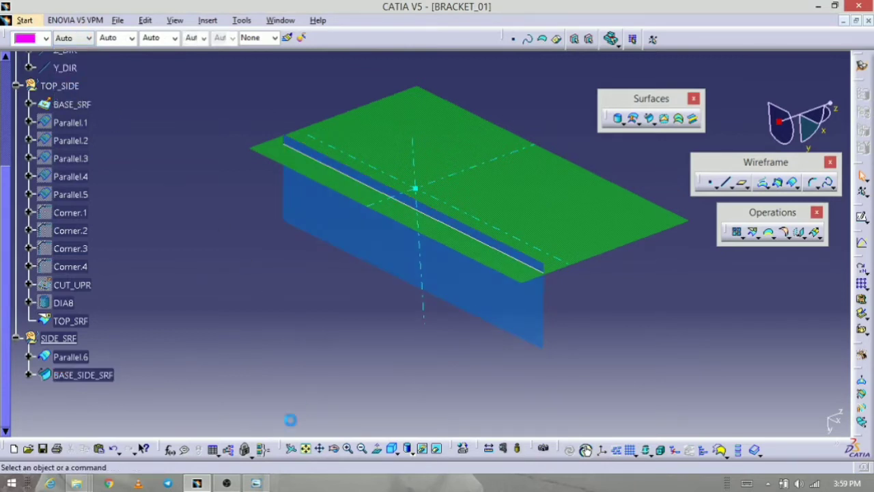
- Hide the BASE_SRF and TOP_SRF surfaces so only the side surface geometry is displayed
{"action": "middle_click_drag", "start_coordinate": [289, 417], "coordinate": [455, 380]}
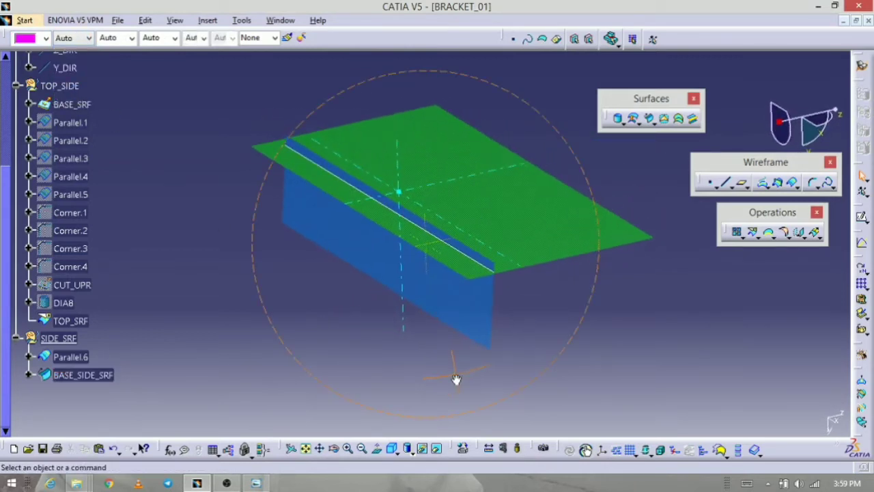
{"action": "right_click", "coordinate": [73, 105]}
{"action": "left_click", "coordinate": [120, 135]}
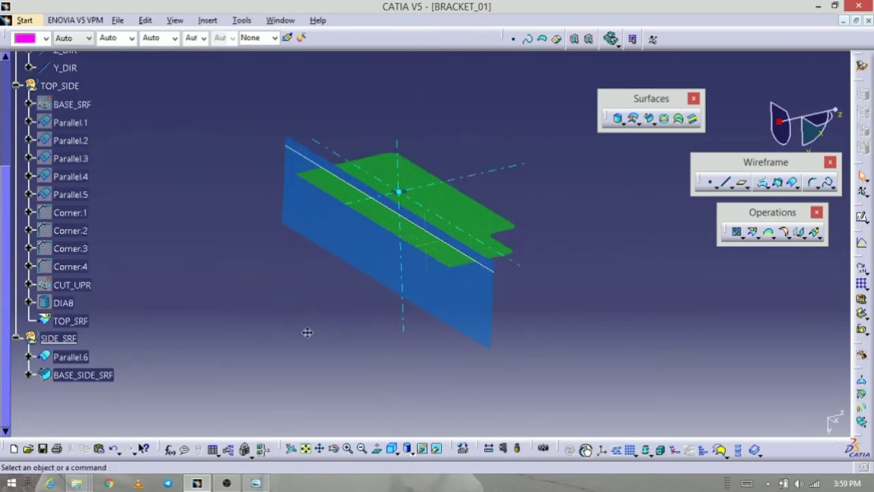
{"action": "middle_click_drag", "start_coordinate": [307, 332], "coordinate": [338, 309]}
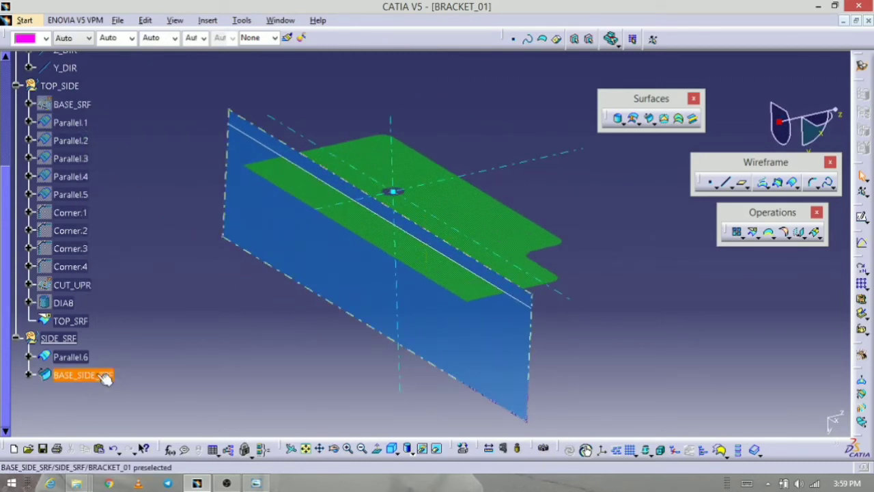
{"action": "middle_click_drag", "start_coordinate": [342, 372], "coordinate": [390, 336]}
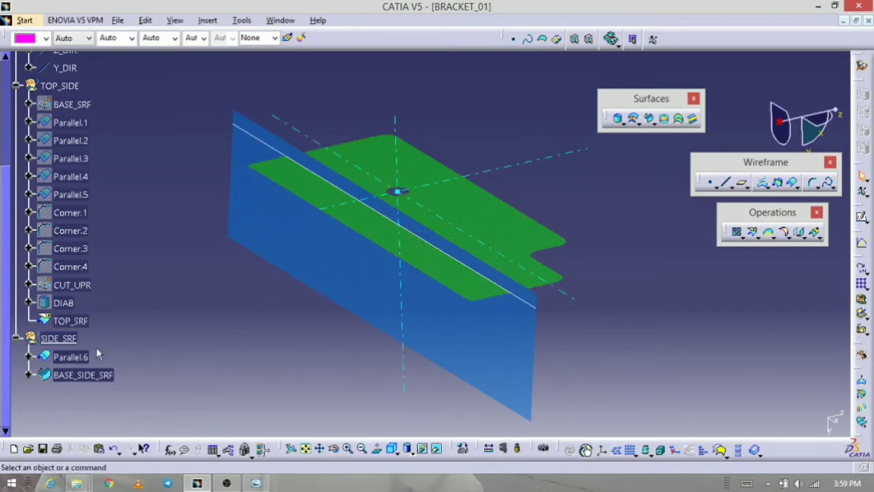
{"action": "right_click", "coordinate": [75, 321]}
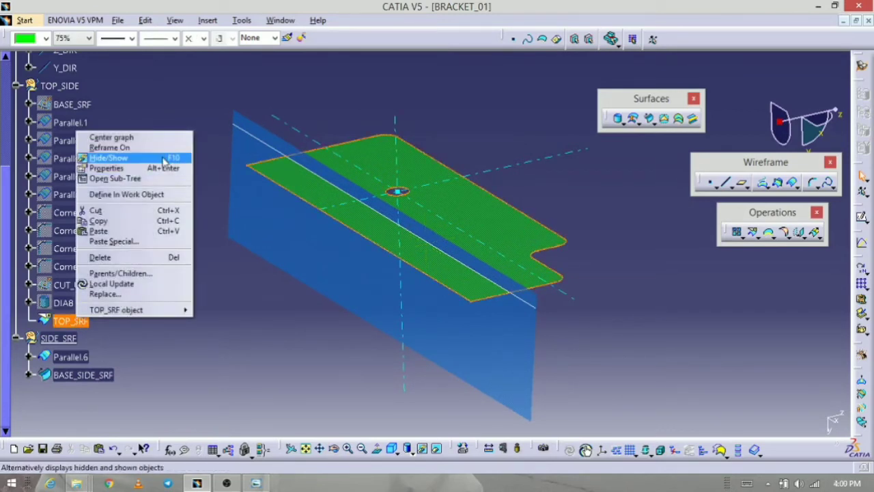
{"action": "left_click", "coordinate": [119, 158]}
{"action": "middle_click_drag", "start_coordinate": [252, 262], "coordinate": [374, 339]}
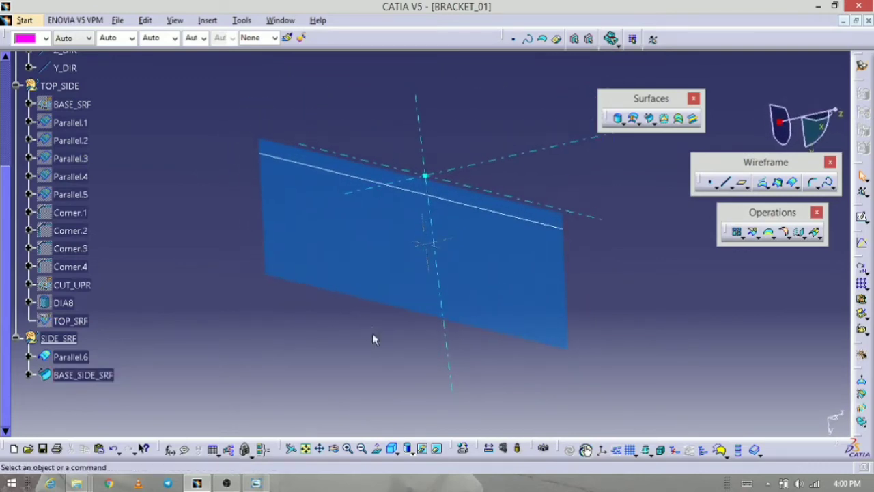
- Check the bracket drawing and create a curve parallel to Parallel.6 on BASE_SIDE_SRF at a 31 mm offset
{"action": "left_click", "coordinate": [255, 483]}
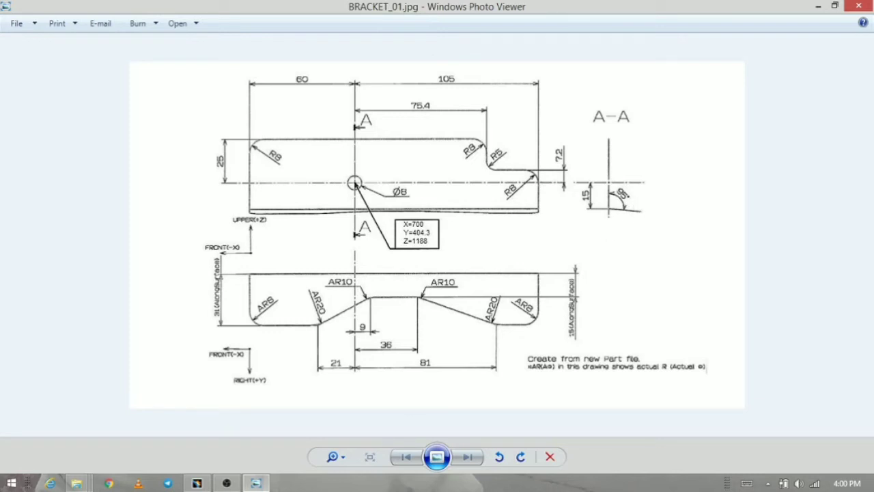
{"action": "left_click", "coordinate": [265, 483]}
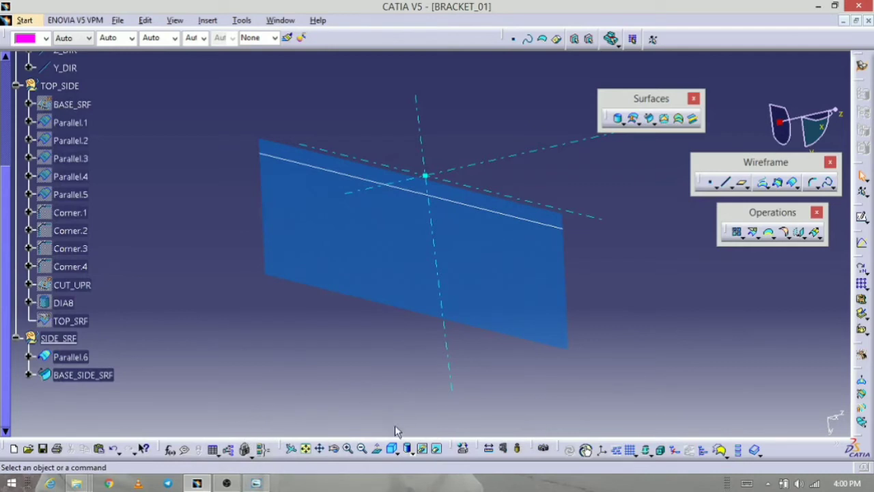
{"action": "left_click", "coordinate": [791, 182]}
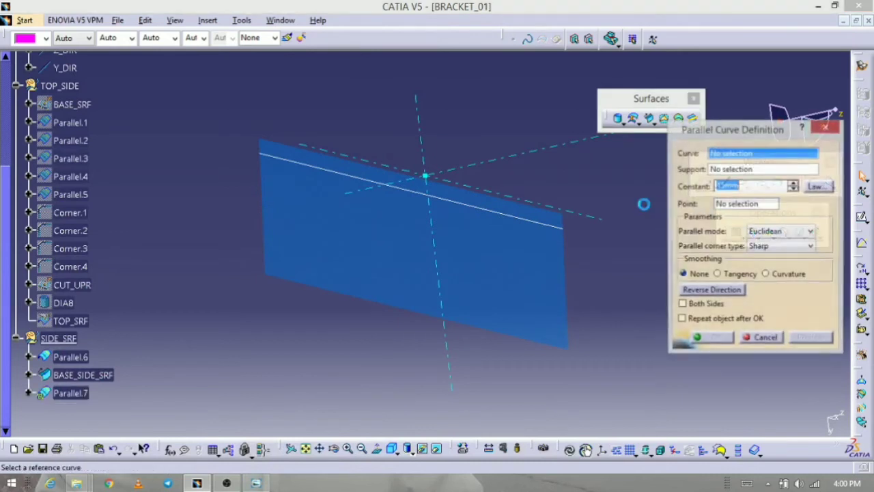
{"action": "left_click", "coordinate": [528, 219]}
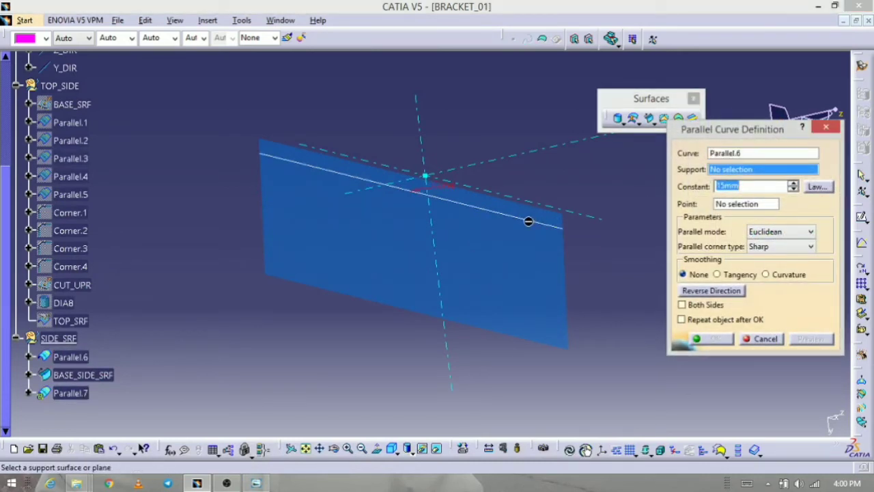
{"action": "left_click", "coordinate": [528, 279]}
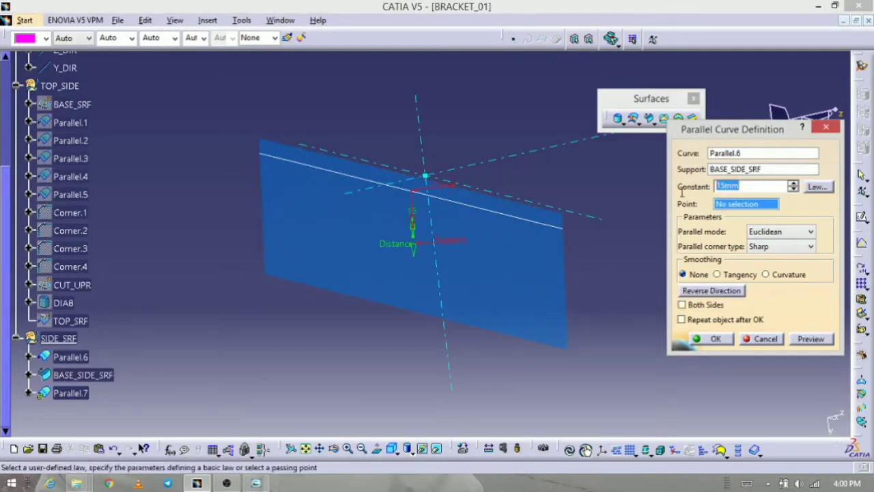
{"action": "type", "text": "31"}
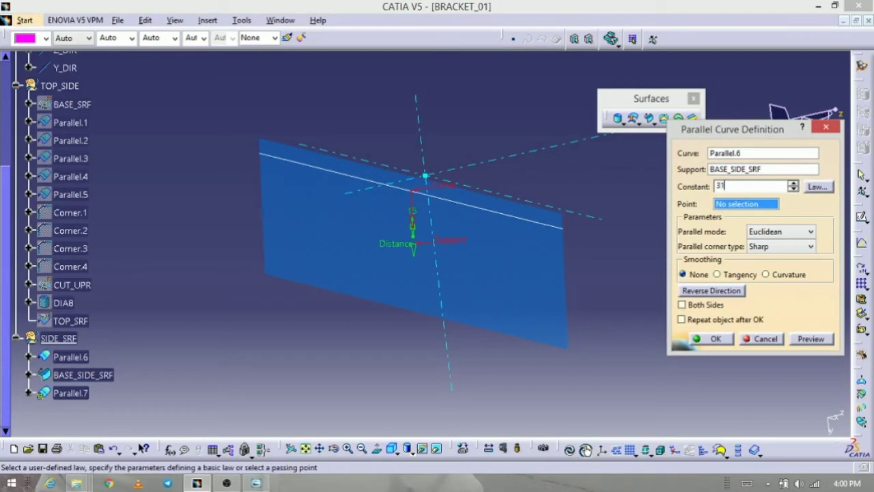
{"action": "left_click", "coordinate": [811, 339]}
{"action": "left_click", "coordinate": [725, 341]}
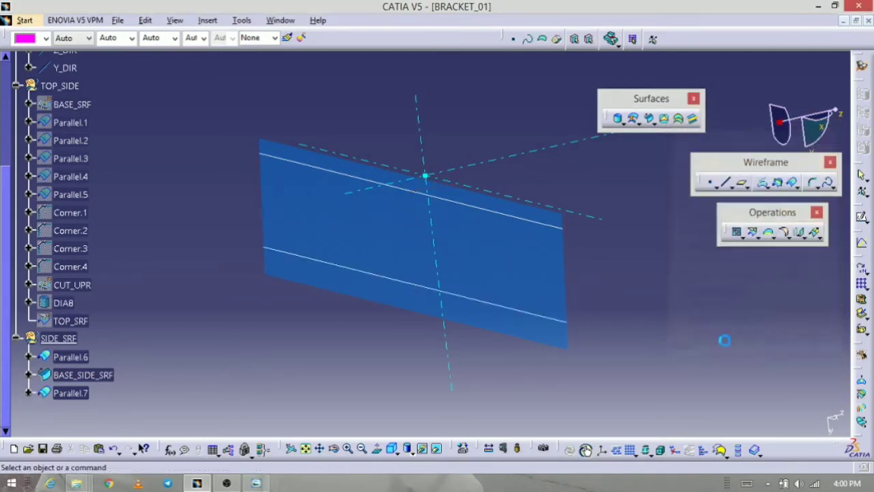
- Create a second curve parallel to Parallel.6 on BASE_SIDE_SRF at a 15 mm offset
{"action": "left_click", "coordinate": [794, 183]}
{"action": "left_click", "coordinate": [548, 226]}
{"action": "left_click", "coordinate": [536, 253]}
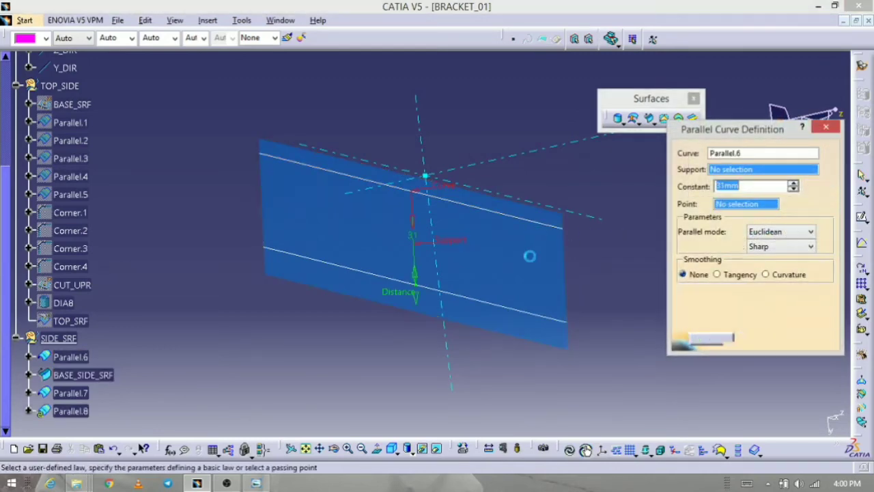
{"action": "left_click", "coordinate": [750, 188]}
{"action": "double_click", "coordinate": [750, 188]}
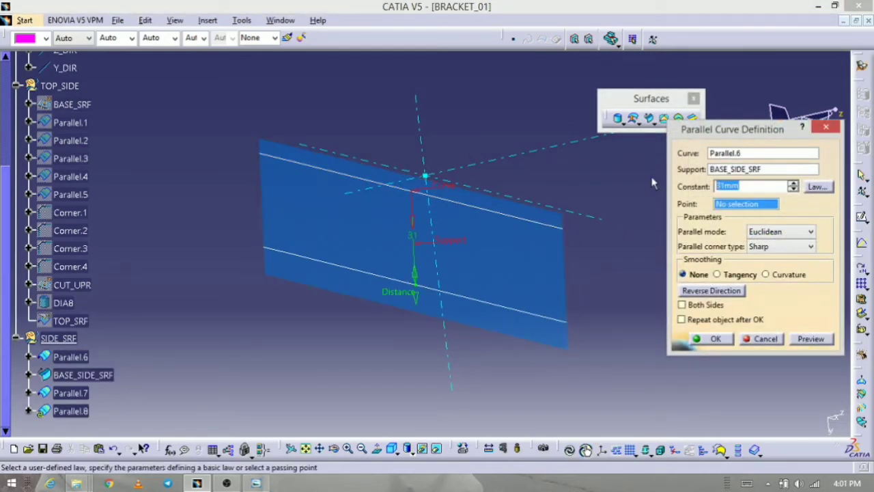
{"action": "type", "text": "15"}
{"action": "left_click", "coordinate": [813, 339]}
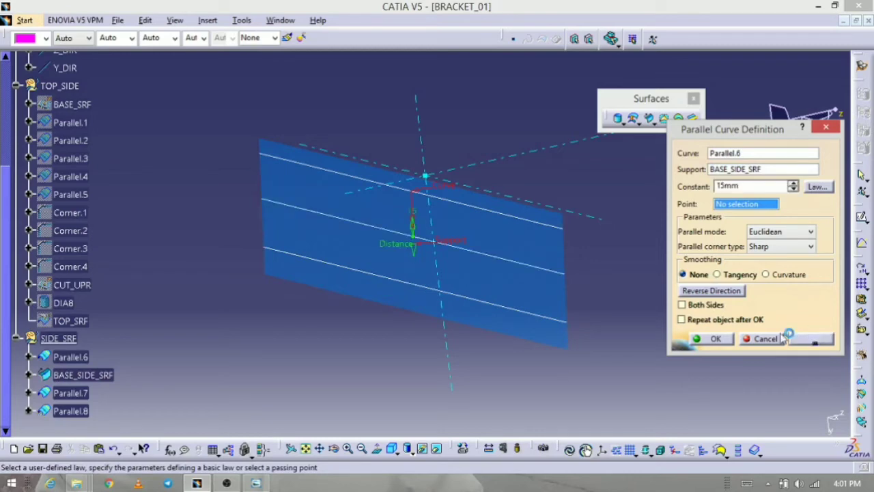
{"action": "left_click", "coordinate": [710, 339]}
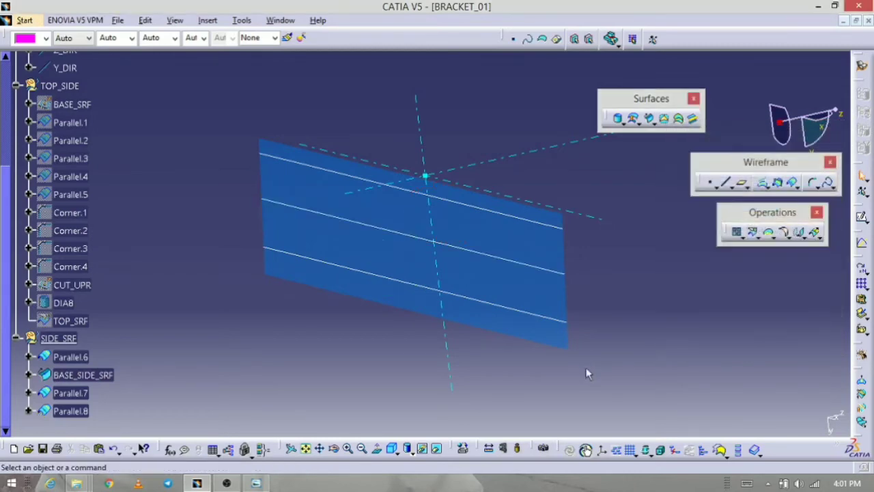
- Check the flange dimensions in the drawing and project the Y_DIR line normal onto BASE_SIDE_SRF
{"action": "left_click", "coordinate": [256, 483]}
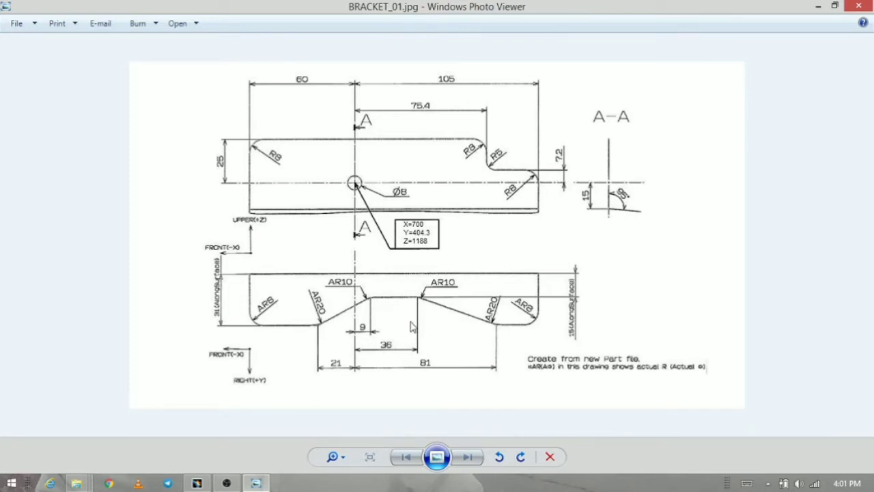
{"action": "key", "text": "alt+Tab"}
{"action": "middle_click_drag", "start_coordinate": [413, 322], "coordinate": [433, 337]}
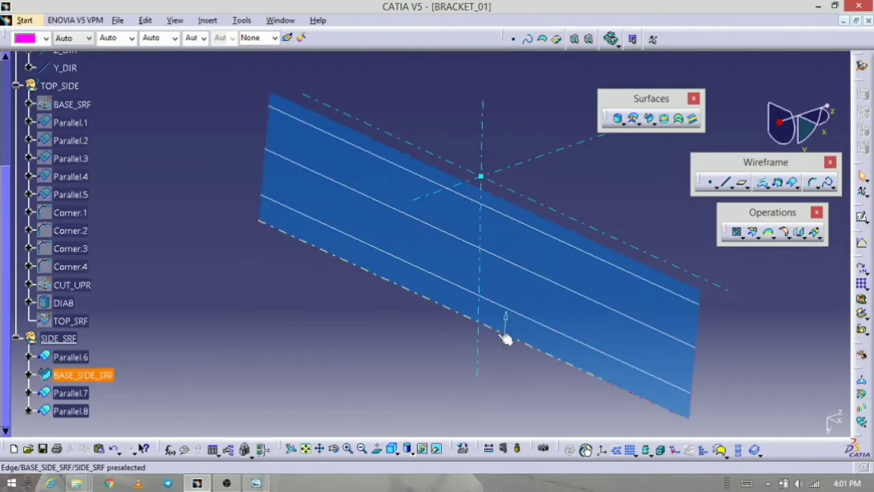
{"action": "middle_click_drag", "start_coordinate": [492, 237], "coordinate": [338, 353]}
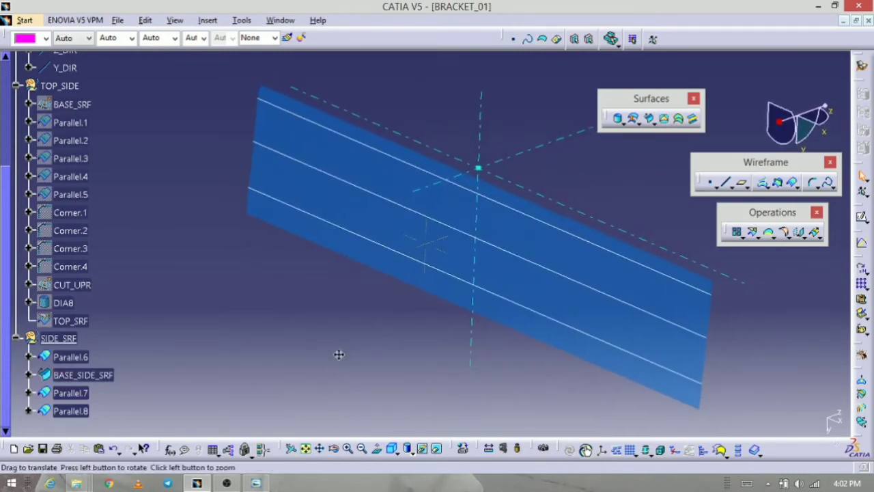
{"action": "middle_click_drag", "start_coordinate": [402, 335], "coordinate": [349, 320]}
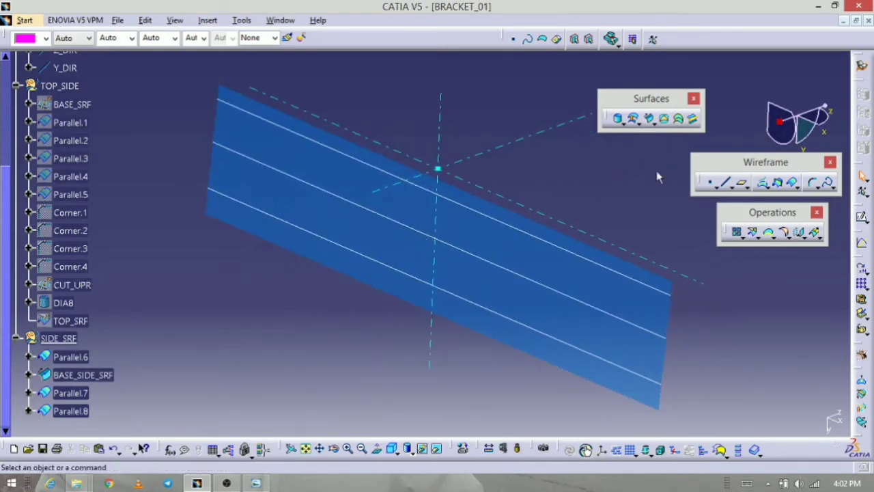
{"action": "left_click", "coordinate": [764, 183]}
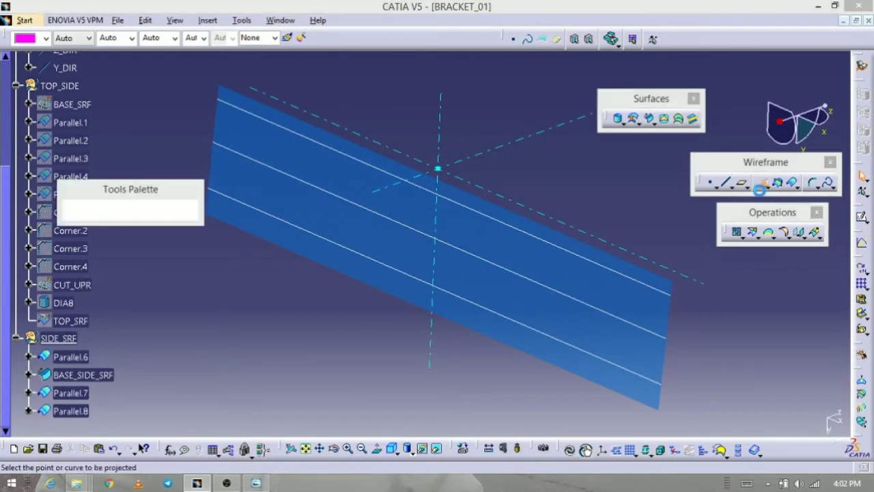
{"action": "left_click", "coordinate": [444, 137]}
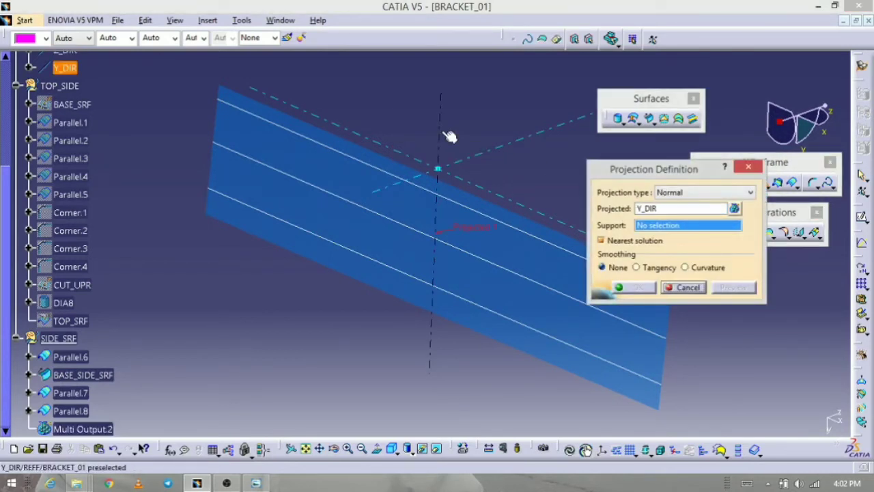
{"action": "left_click", "coordinate": [398, 254]}
{"action": "middle_click_drag", "start_coordinate": [429, 305], "coordinate": [373, 302]}
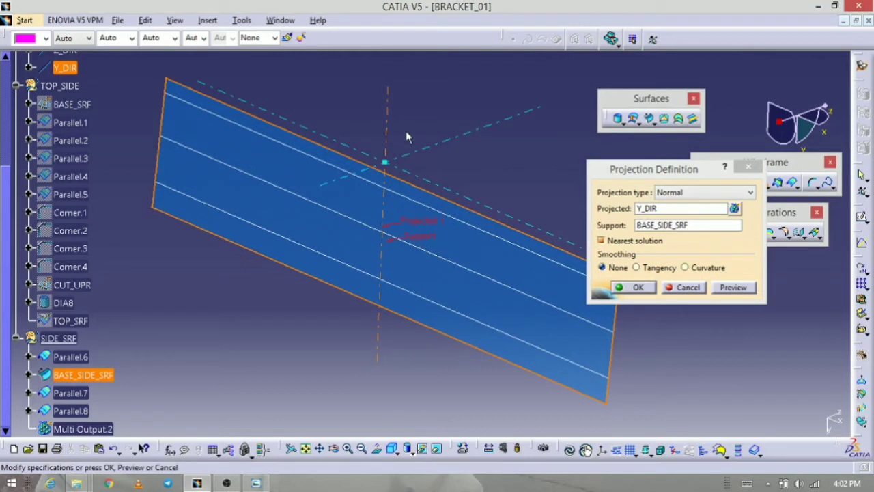
{"action": "left_click", "coordinate": [732, 287]}
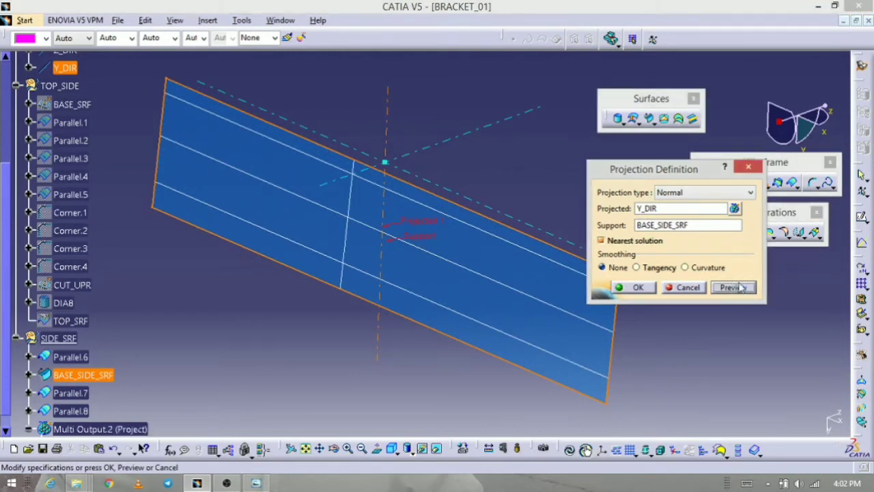
{"action": "left_click", "coordinate": [643, 289]}
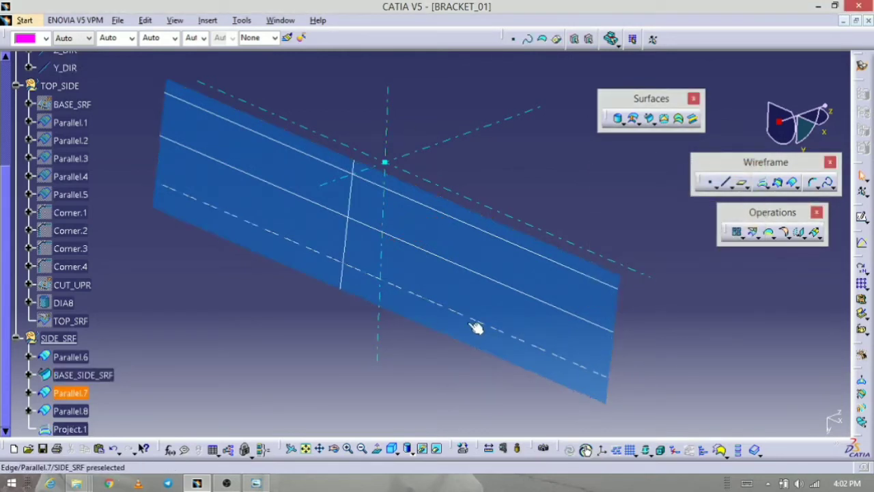
- Rename the projected line in the SIDE_SRF set as CTR_LN
{"action": "middle_click_drag", "start_coordinate": [474, 325], "coordinate": [546, 322]}
{"action": "middle_click_drag", "start_coordinate": [426, 371], "coordinate": [431, 337]}
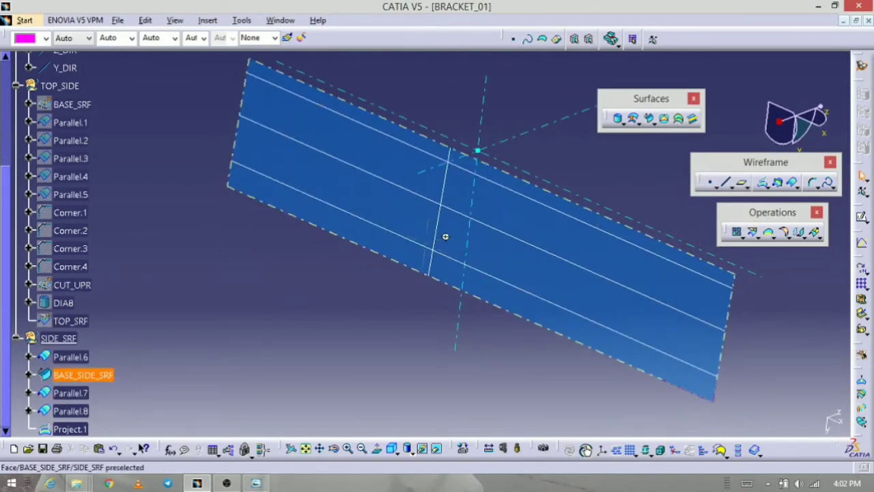
{"action": "middle_click_drag", "start_coordinate": [446, 236], "coordinate": [385, 378]}
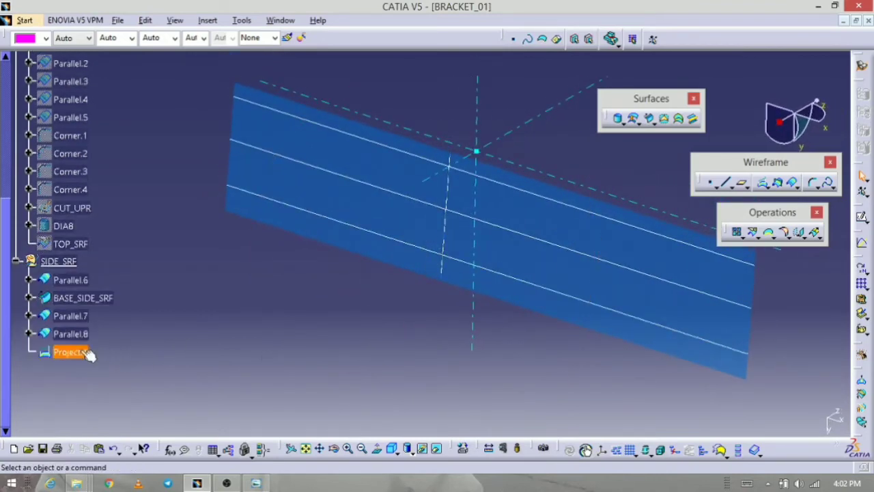
{"action": "left_click", "coordinate": [70, 351]}
{"action": "key", "text": "alt+Return"}
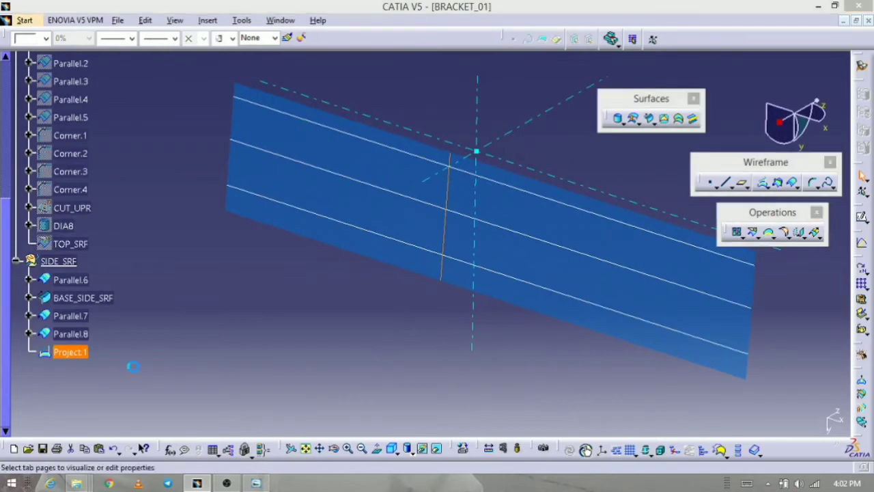
{"action": "type", "text": "CTR_LN"}
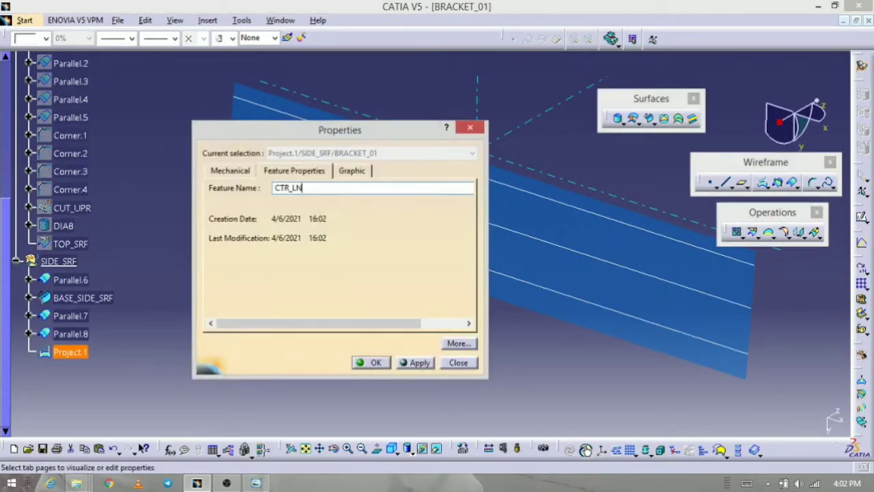
{"action": "key", "text": "Return"}
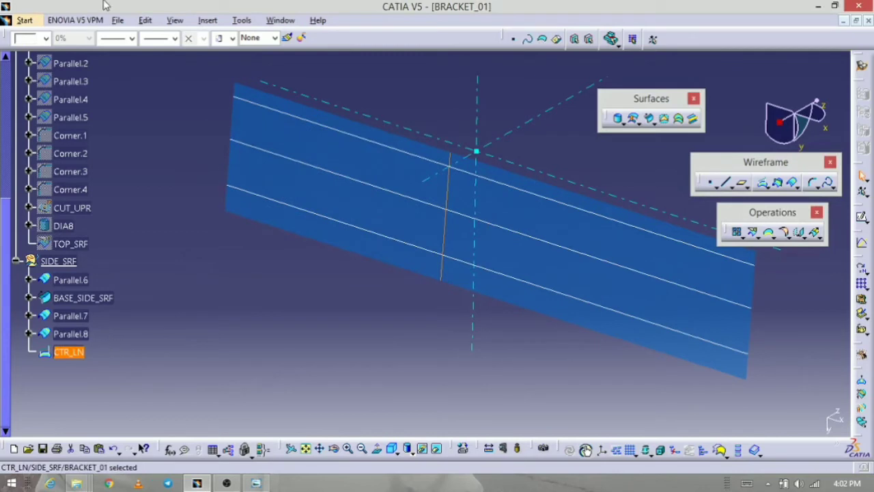
- Give the CTR_LN line the dash-dot line type 4 and a cyan colour
{"action": "left_click", "coordinate": [175, 39]}
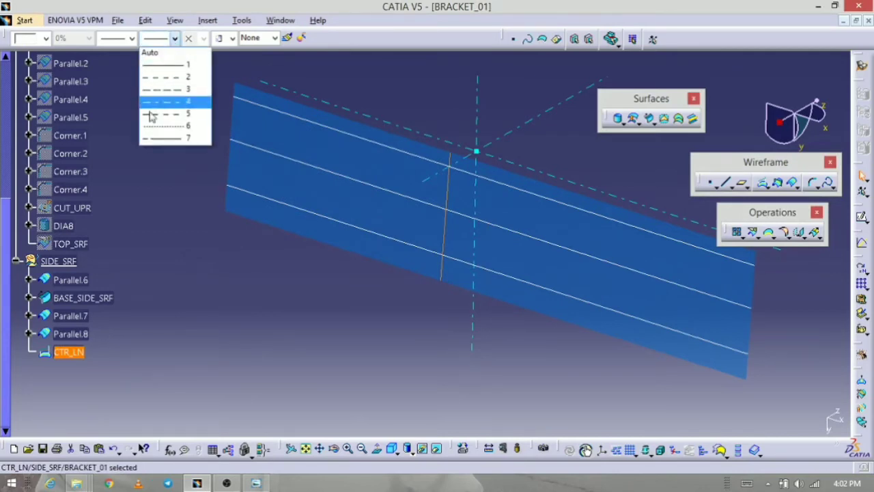
{"action": "left_click", "coordinate": [184, 104]}
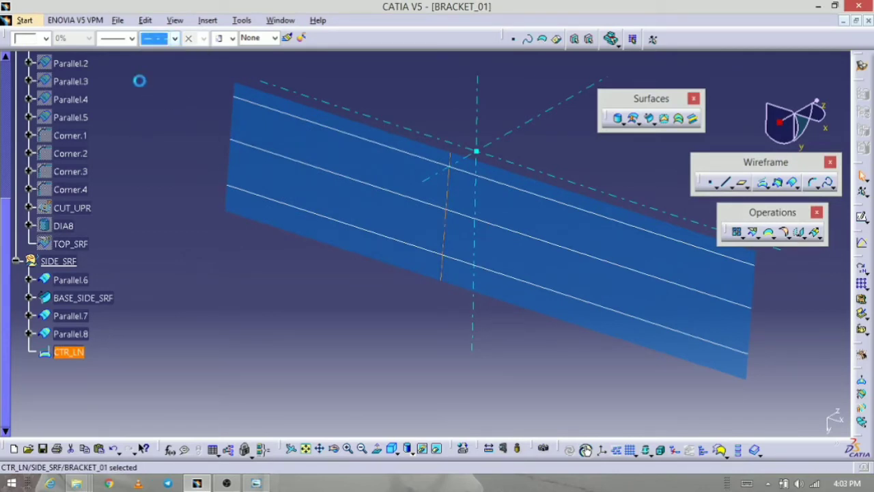
{"action": "left_click", "coordinate": [46, 39]}
{"action": "left_click", "coordinate": [38, 189]}
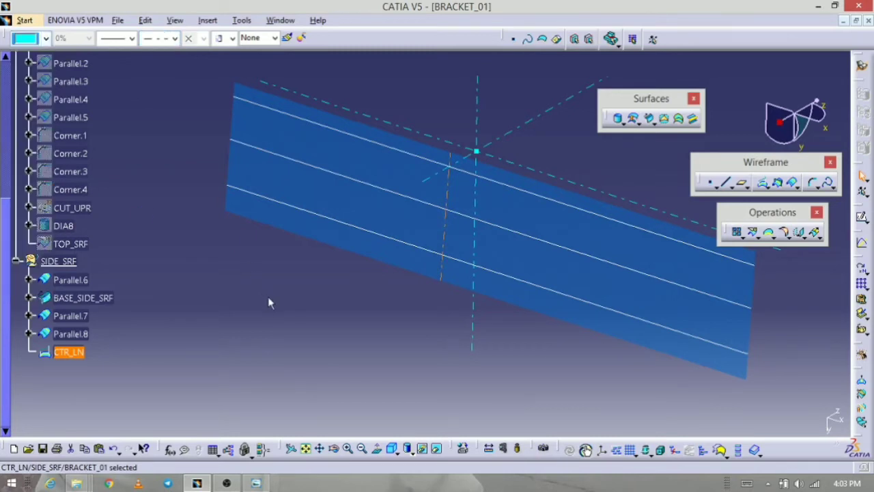
{"action": "left_click", "coordinate": [285, 314]}
- Create a curve parallel to CTR_LN on BASE_SIDE_SRF at a 60 mm offset toward the flange's shorter, front end
{"action": "middle_click_drag", "start_coordinate": [444, 400], "coordinate": [438, 320]}
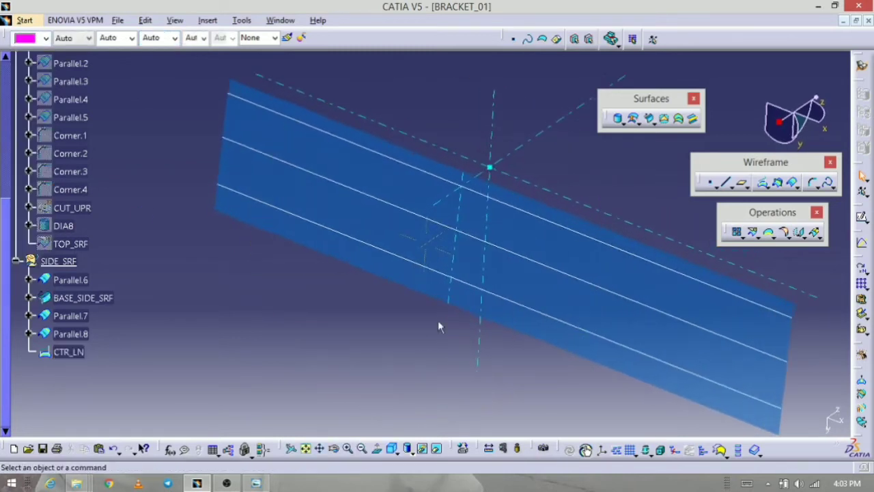
{"action": "middle_click_drag", "start_coordinate": [331, 335], "coordinate": [312, 328]}
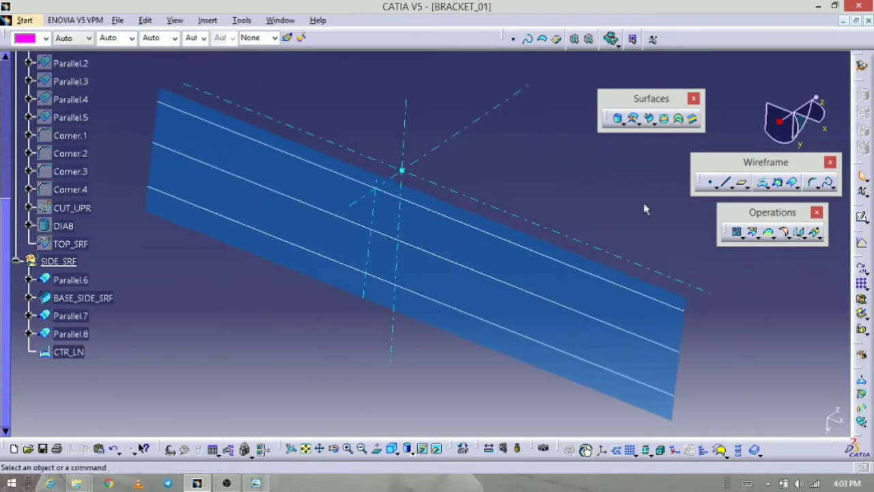
{"action": "left_click", "coordinate": [791, 183]}
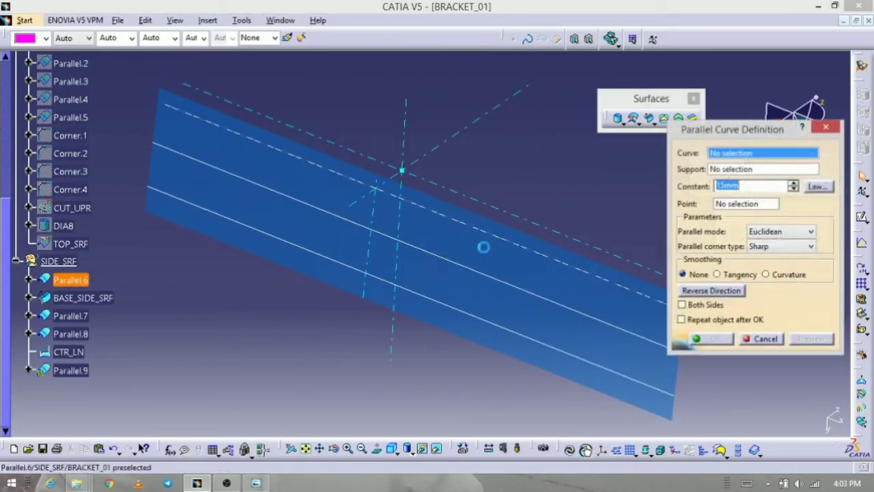
{"action": "left_click", "coordinate": [383, 227]}
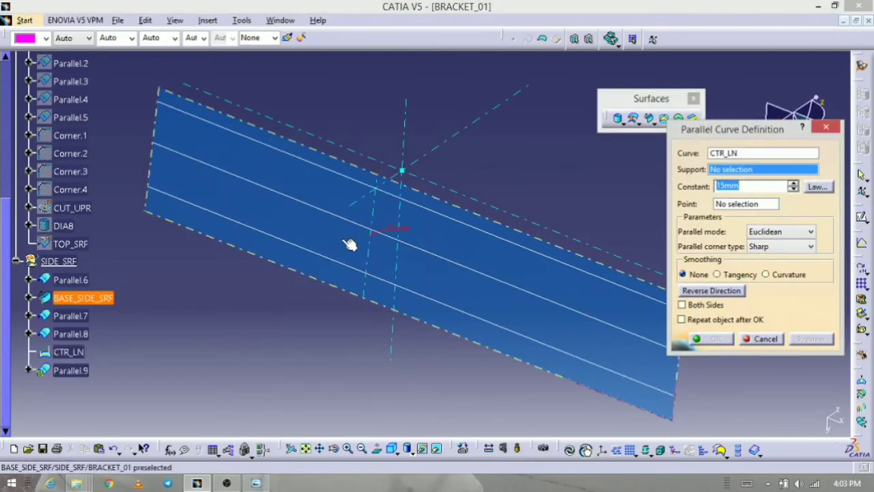
{"action": "left_click", "coordinate": [348, 244]}
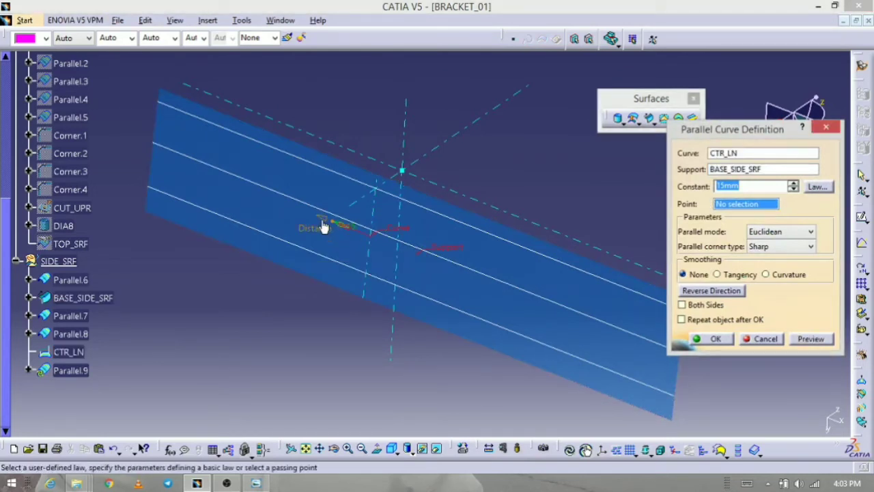
{"action": "left_click_drag", "start_coordinate": [310, 215], "coordinate": [268, 216]}
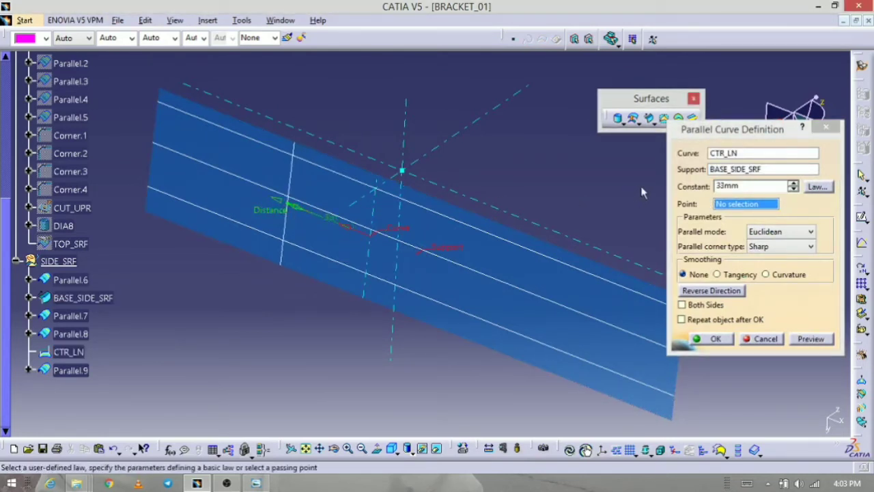
{"action": "double_click", "coordinate": [738, 186]}
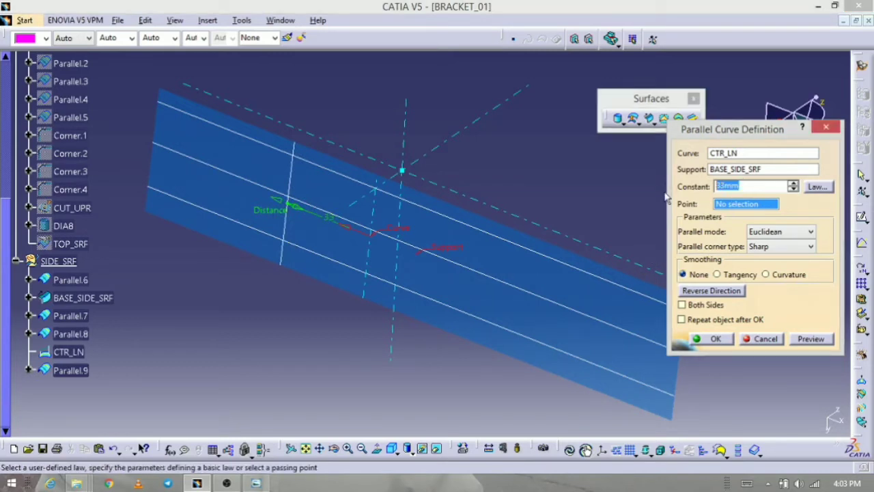
{"action": "type", "text": "60"}
{"action": "left_click", "coordinate": [812, 339]}
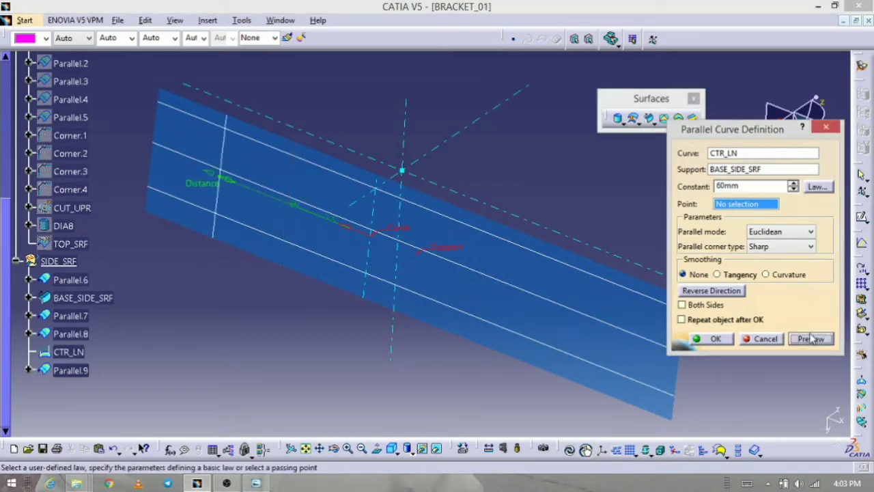
{"action": "left_click", "coordinate": [715, 339]}
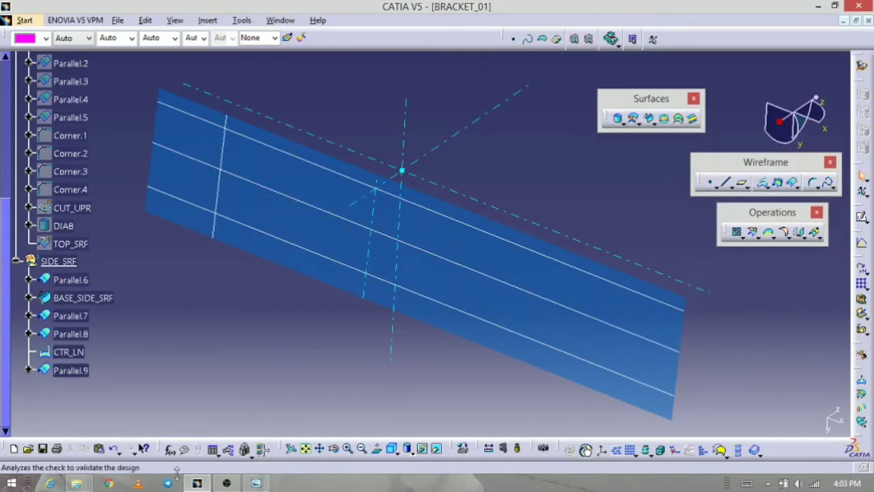
- Check the drawing and create a curve parallel to CTR_LN on BASE_SIDE_SRF at 21 mm, on the same side as the 60 mm one
{"action": "left_click", "coordinate": [256, 484]}
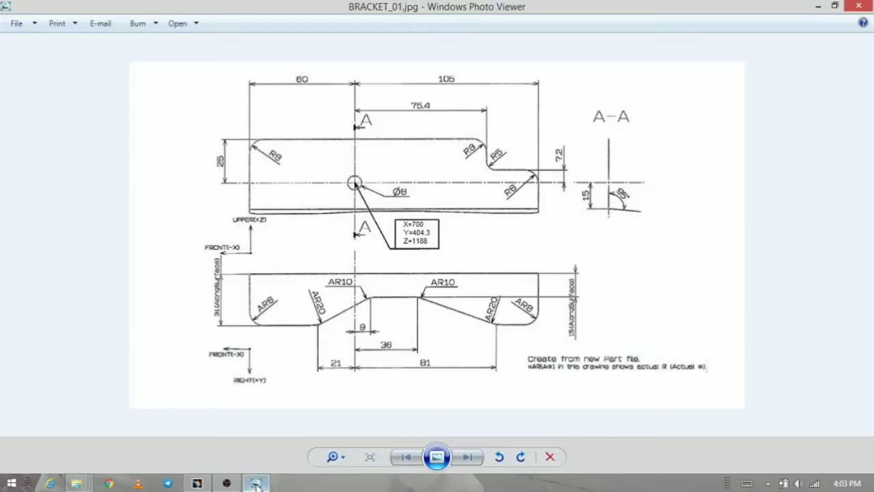
{"action": "left_click", "coordinate": [256, 484]}
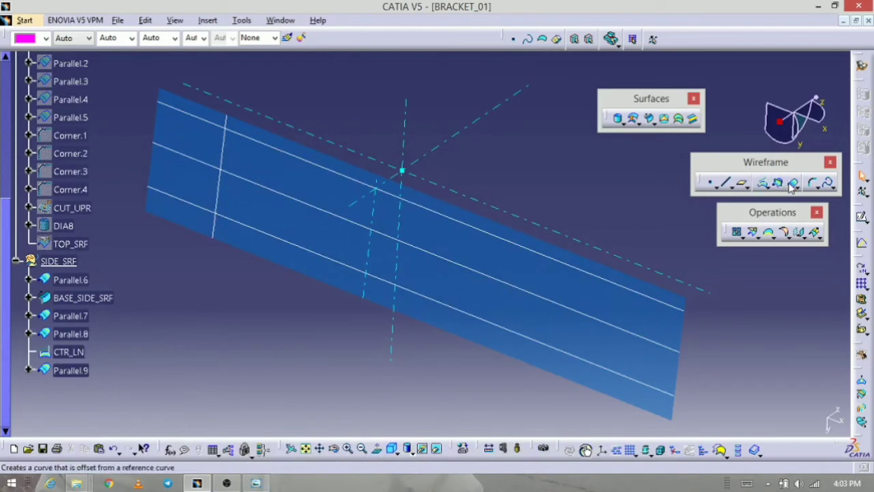
{"action": "left_click", "coordinate": [791, 183]}
{"action": "left_click", "coordinate": [379, 216]}
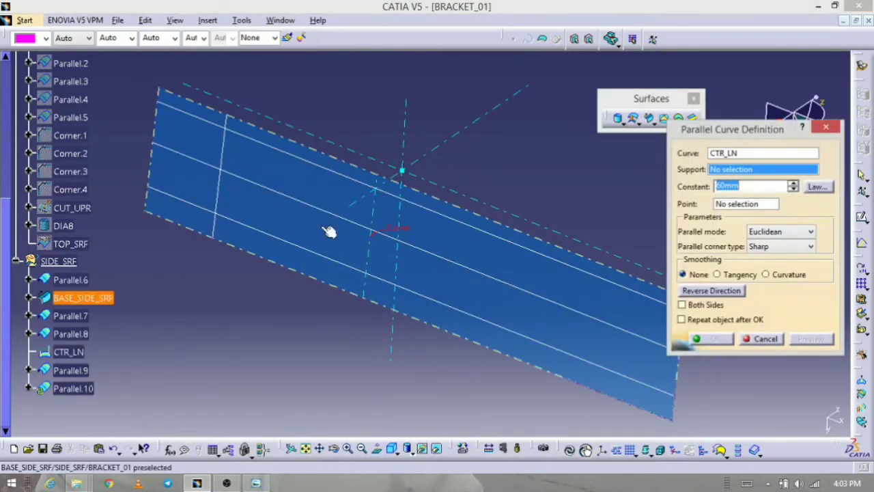
{"action": "left_click", "coordinate": [324, 228]}
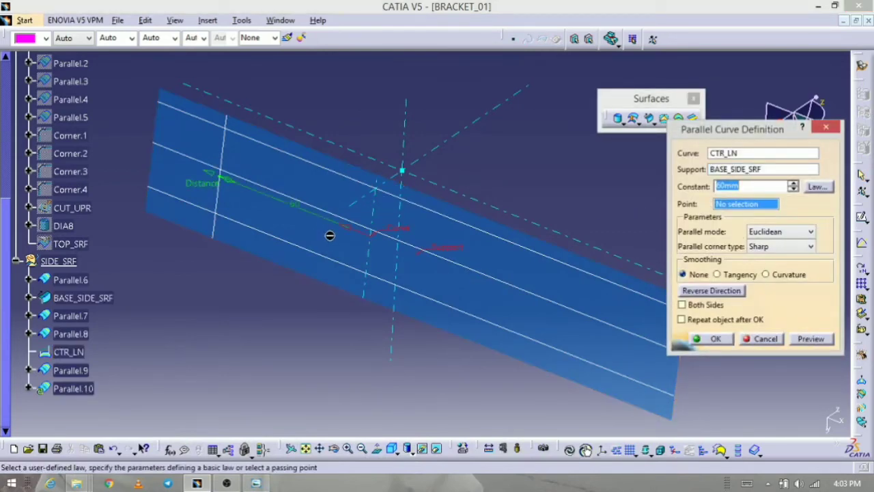
{"action": "type", "text": "21"}
{"action": "left_click", "coordinate": [810, 339]}
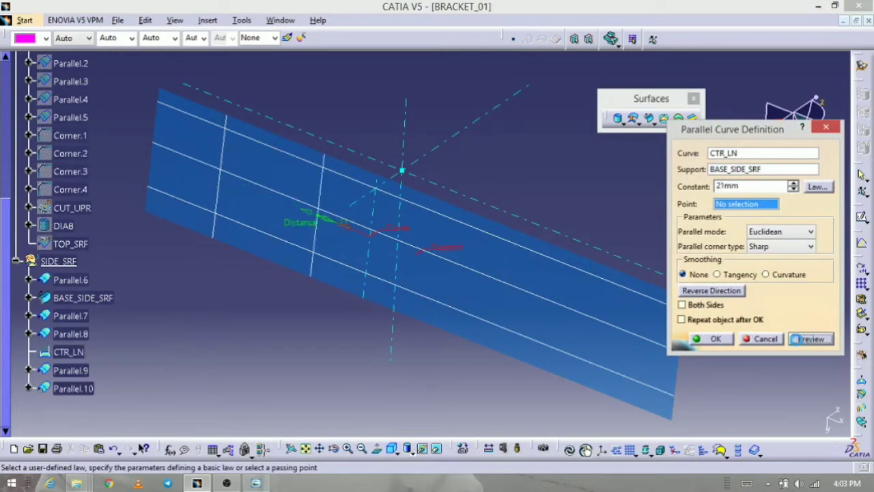
{"action": "left_click", "coordinate": [711, 339]}
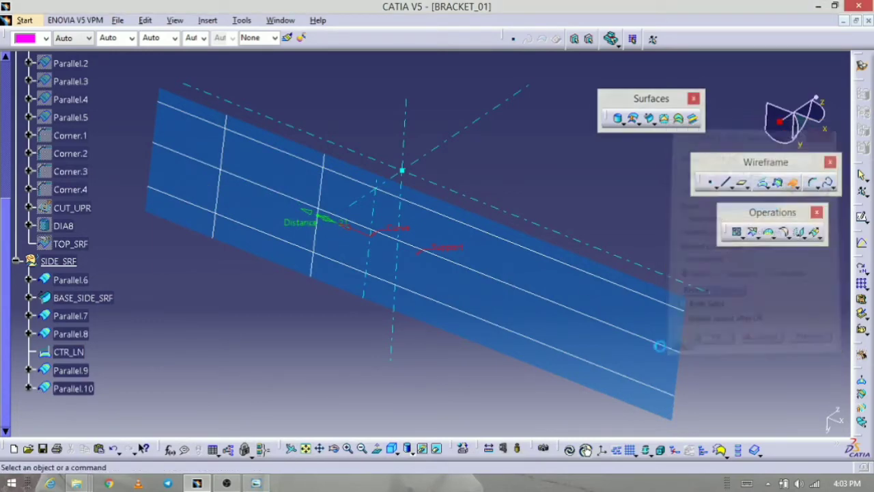
- Check the drawing and create a curve parallel to CTR_LN on BASE_SIDE_SRF at 9 mm, with the direction reversed toward the longer end
{"action": "left_click", "coordinate": [256, 483]}
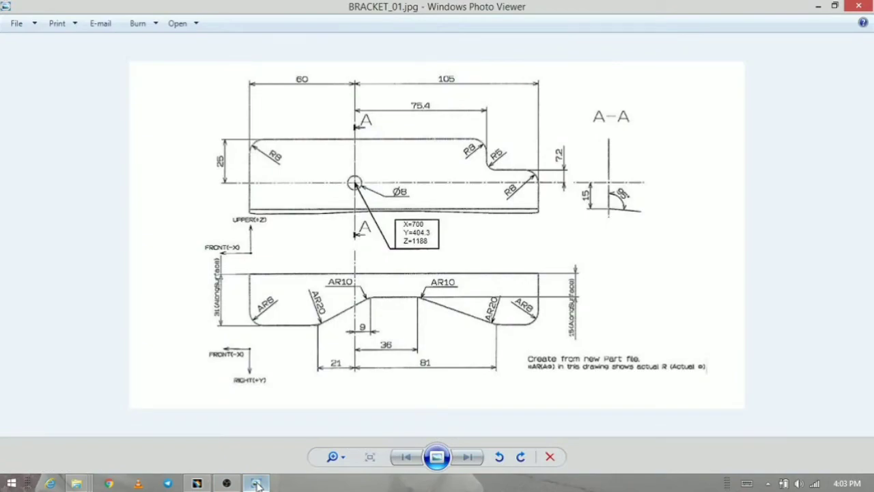
{"action": "left_click", "coordinate": [256, 484]}
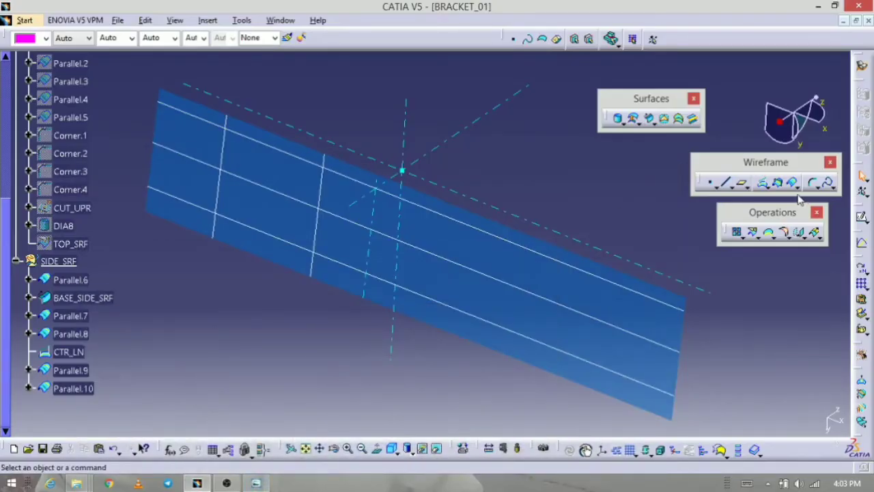
{"action": "left_click", "coordinate": [791, 184]}
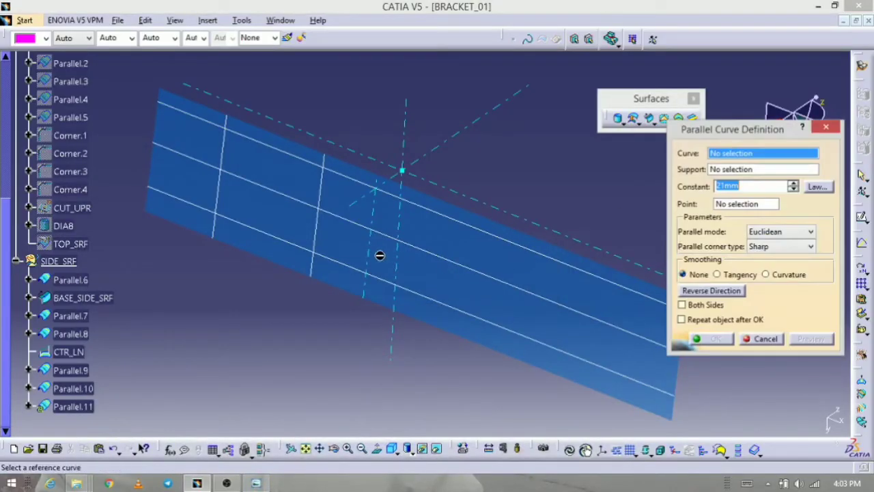
{"action": "left_click", "coordinate": [376, 259]}
{"action": "left_click", "coordinate": [437, 277]}
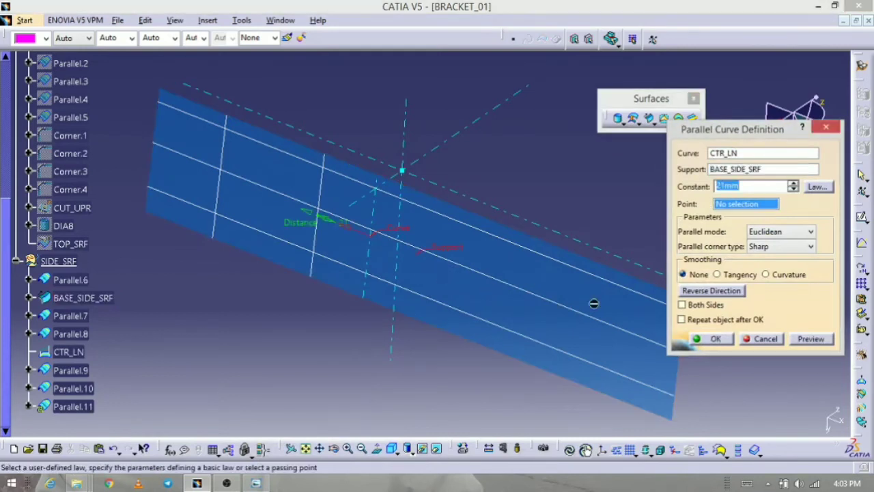
{"action": "left_click", "coordinate": [713, 290]}
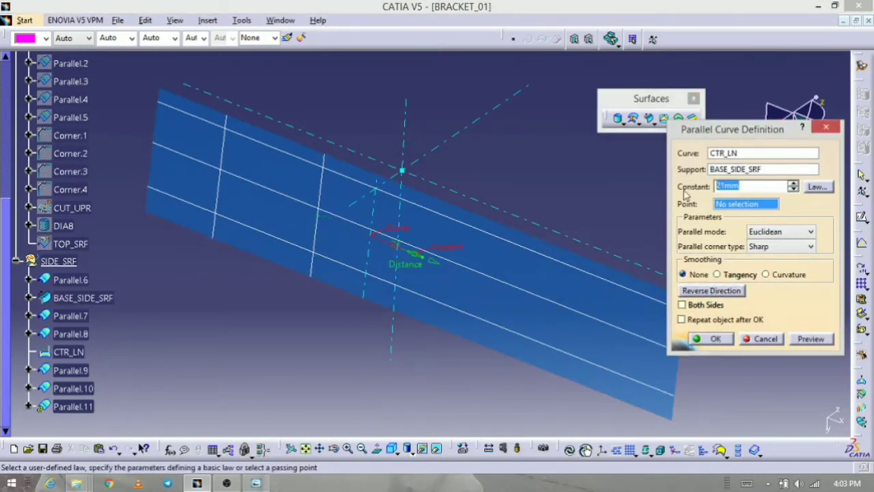
{"action": "type", "text": "9mm"}
{"action": "left_click", "coordinate": [809, 340]}
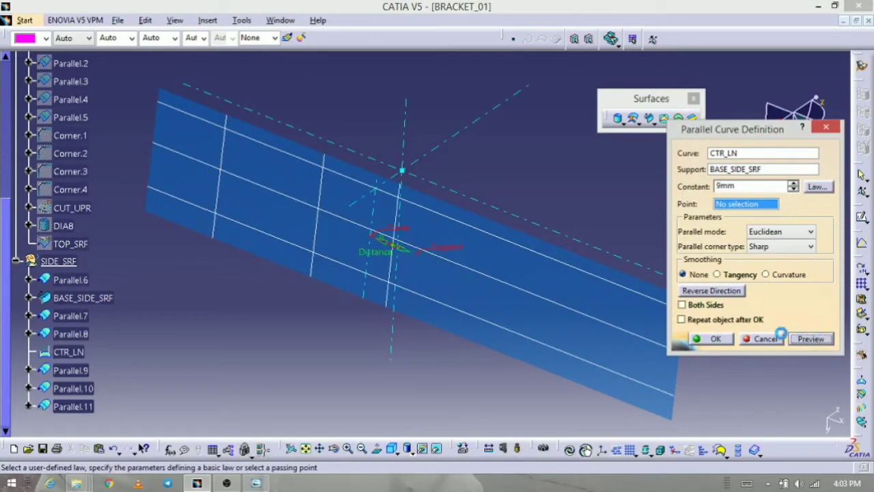
{"action": "left_click", "coordinate": [729, 341]}
- Check the drawing and create a curve parallel to CTR_LN on BASE_SIDE_SRF at 36 mm, on the same side as the 9 mm one
{"action": "middle_click_drag", "start_coordinate": [395, 328], "coordinate": [365, 369]}
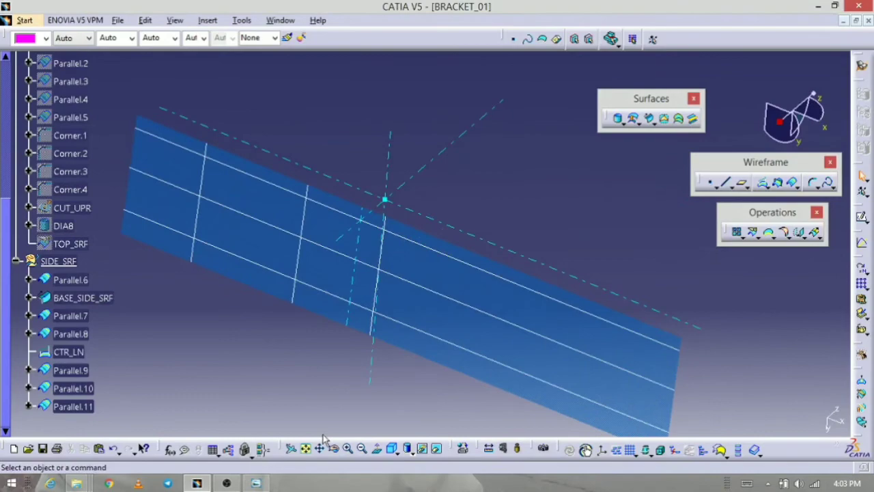
{"action": "left_click", "coordinate": [257, 484]}
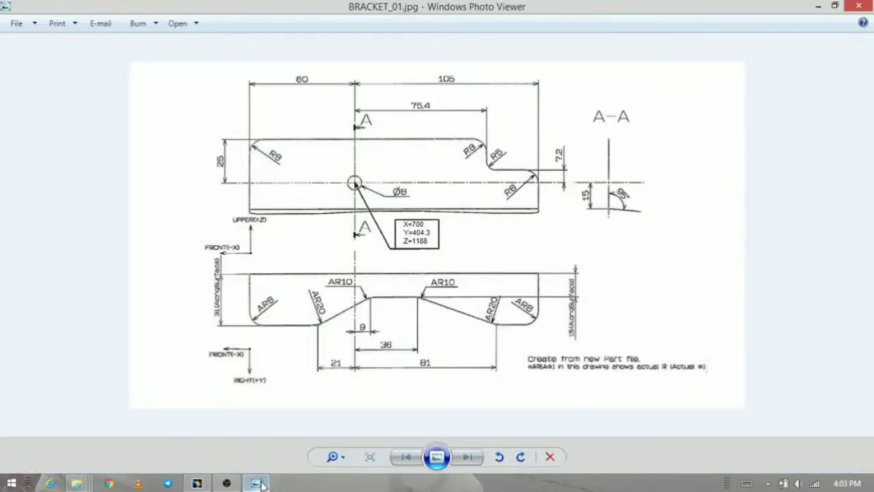
{"action": "left_click", "coordinate": [260, 483]}
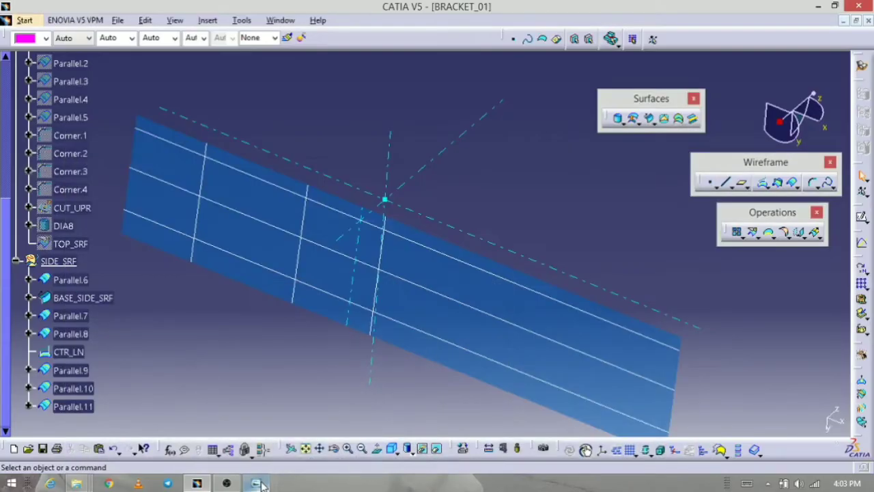
{"action": "left_click", "coordinate": [792, 184]}
{"action": "left_click", "coordinate": [363, 277]}
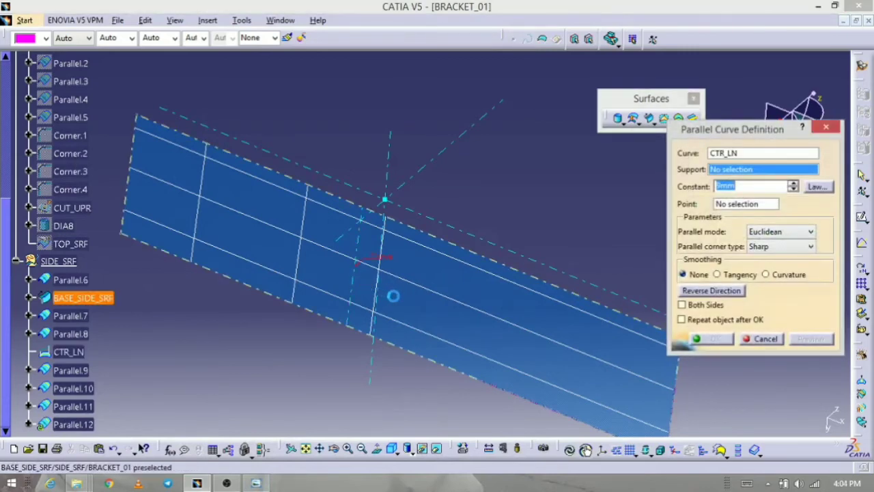
{"action": "left_click", "coordinate": [407, 301]}
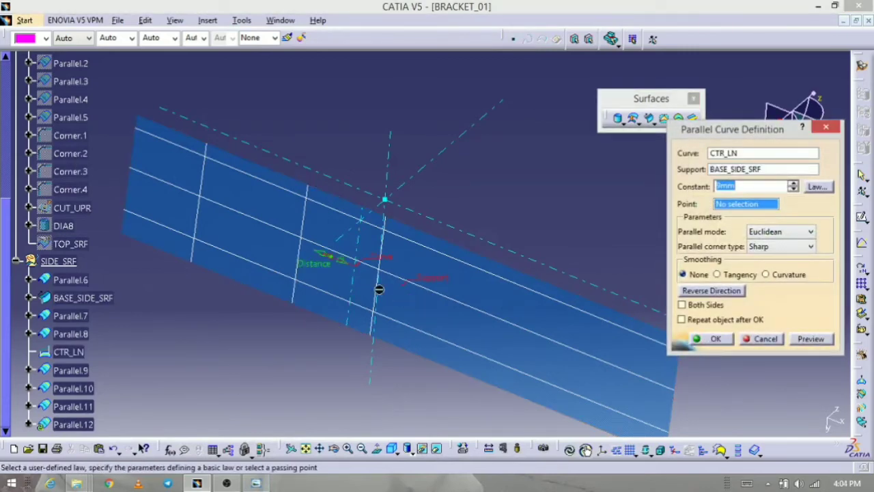
{"action": "left_click", "coordinate": [693, 292]}
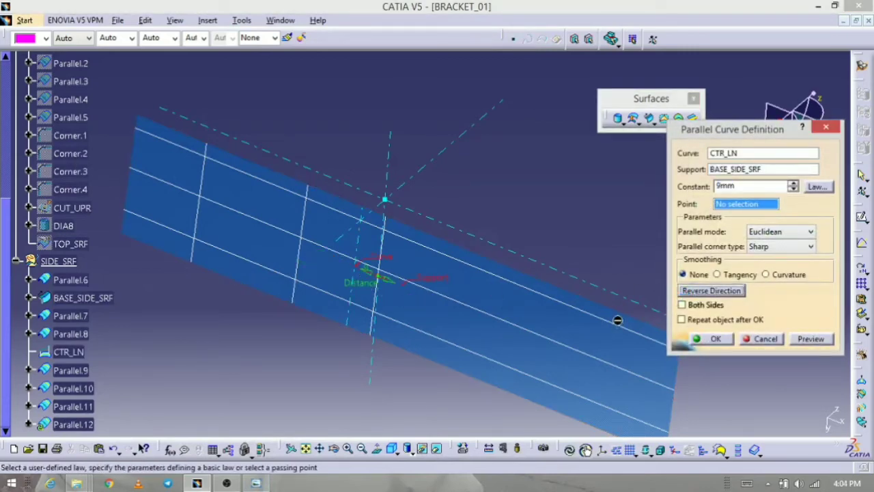
{"action": "left_click", "coordinate": [806, 341]}
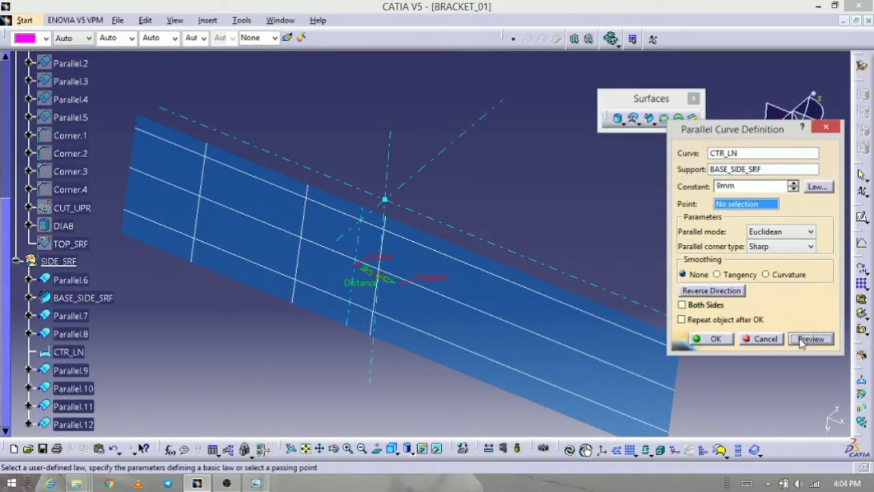
{"action": "left_click", "coordinate": [735, 186]}
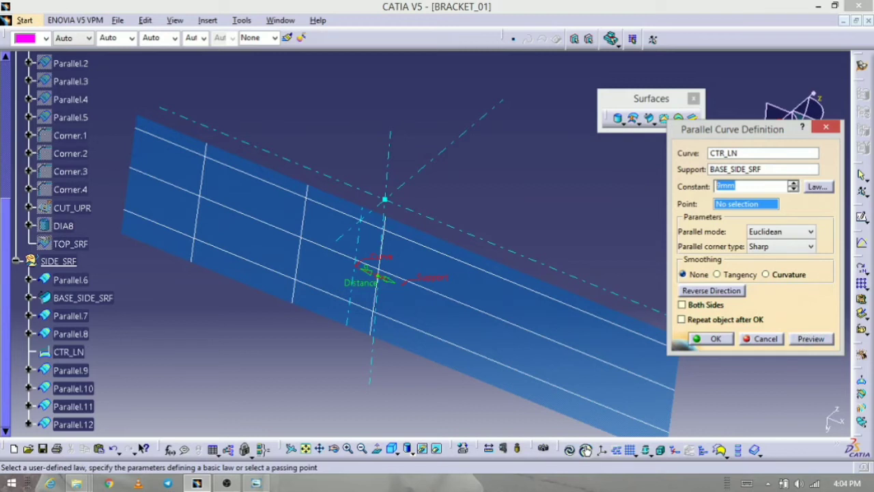
{"action": "type", "text": "36"}
{"action": "left_click", "coordinate": [810, 341]}
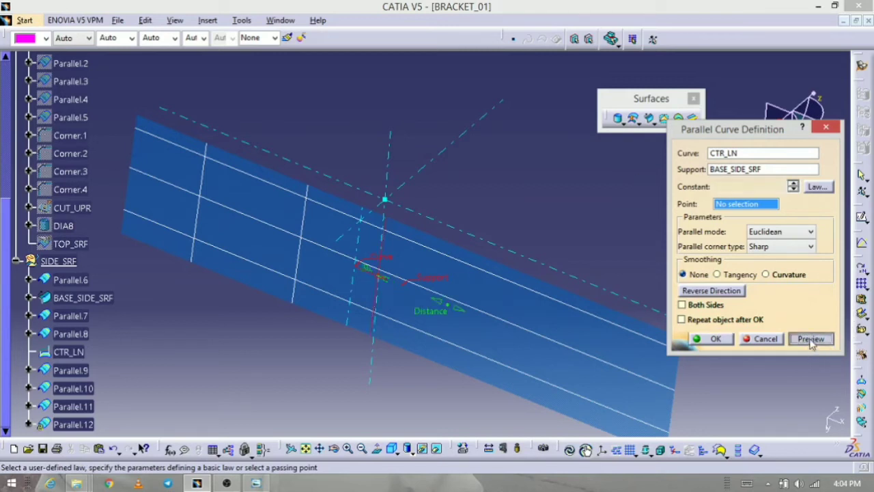
{"action": "left_click", "coordinate": [715, 339]}
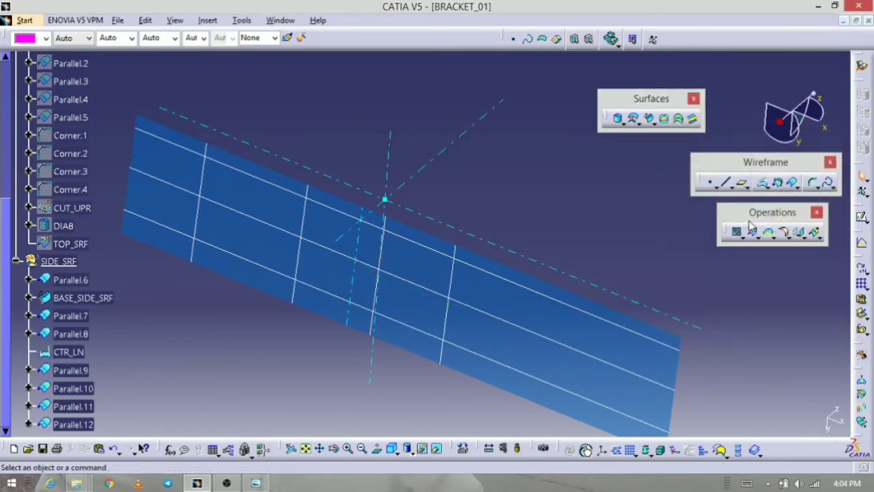
- Check the drawing and create a curve parallel to CTR_LN on BASE_SIDE_SRF at 81 mm, on the same side as the 36 mm one
{"action": "left_click", "coordinate": [257, 482]}
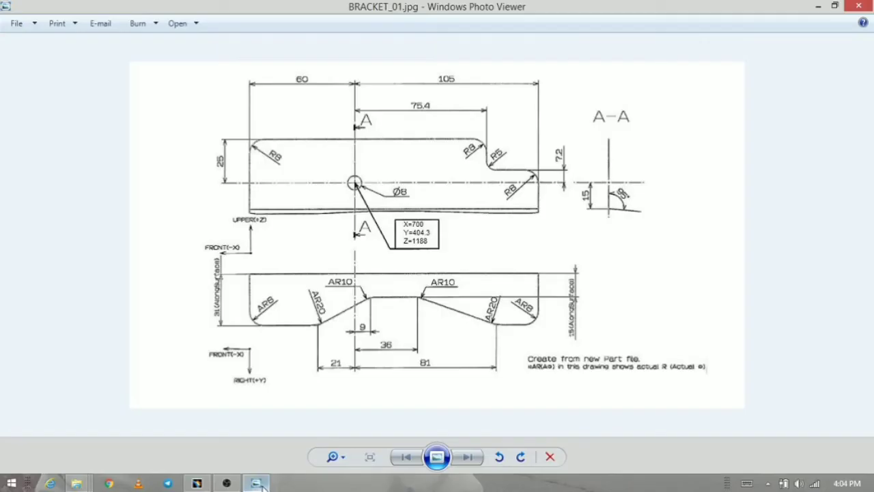
{"action": "left_click", "coordinate": [260, 484]}
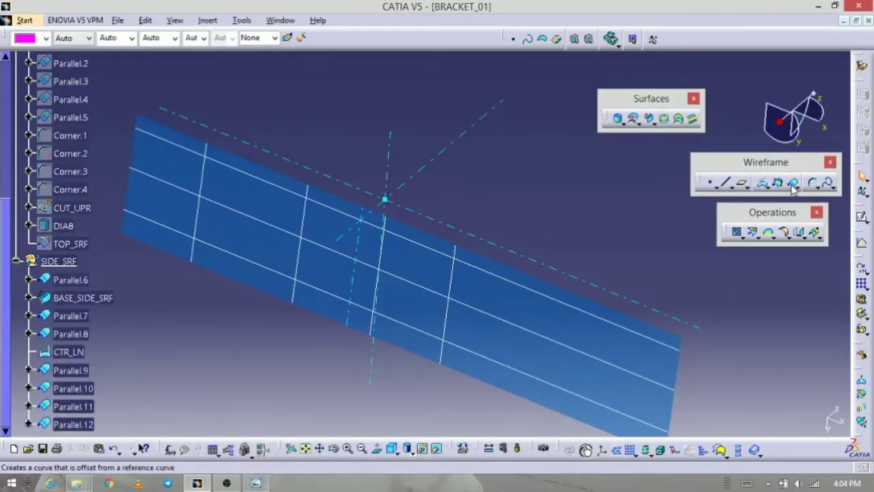
{"action": "left_click", "coordinate": [812, 182]}
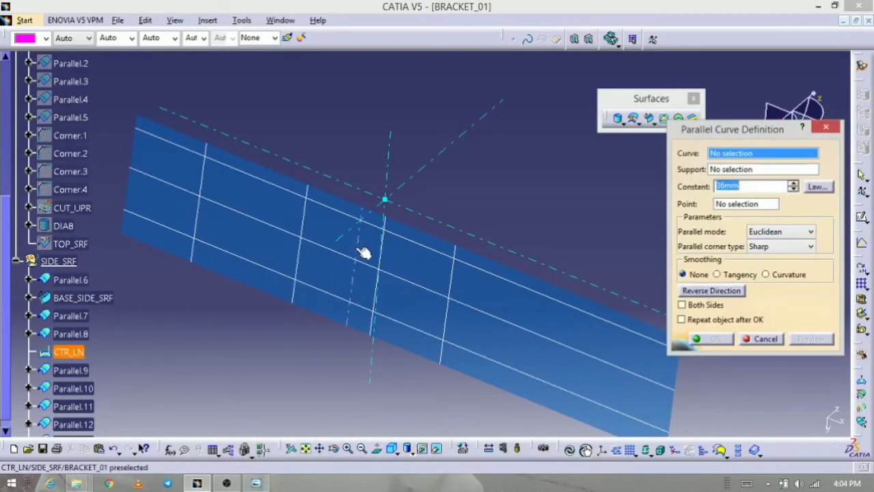
{"action": "left_click", "coordinate": [362, 250]}
{"action": "left_click", "coordinate": [472, 301]}
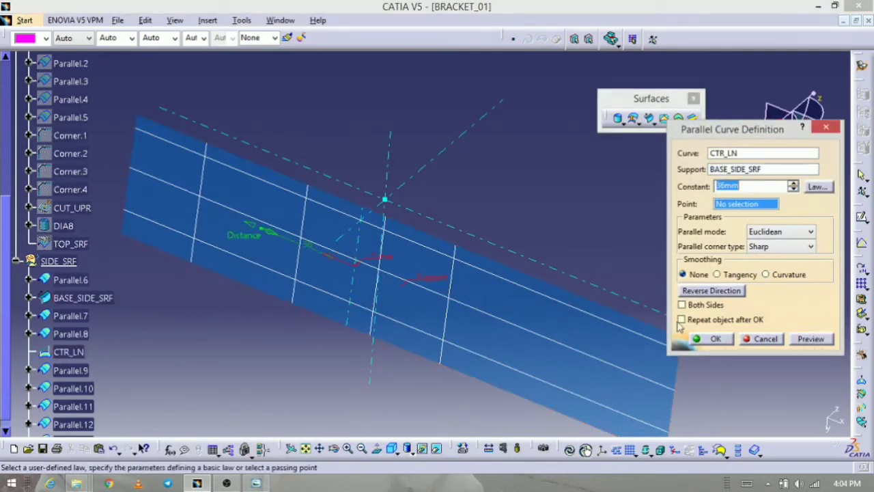
{"action": "left_click", "coordinate": [710, 293]}
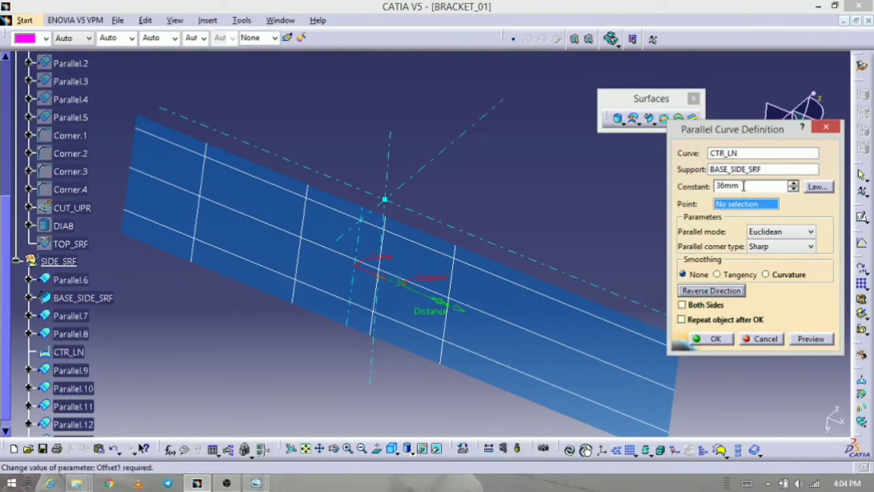
{"action": "left_click_drag", "start_coordinate": [744, 186], "coordinate": [672, 188]}
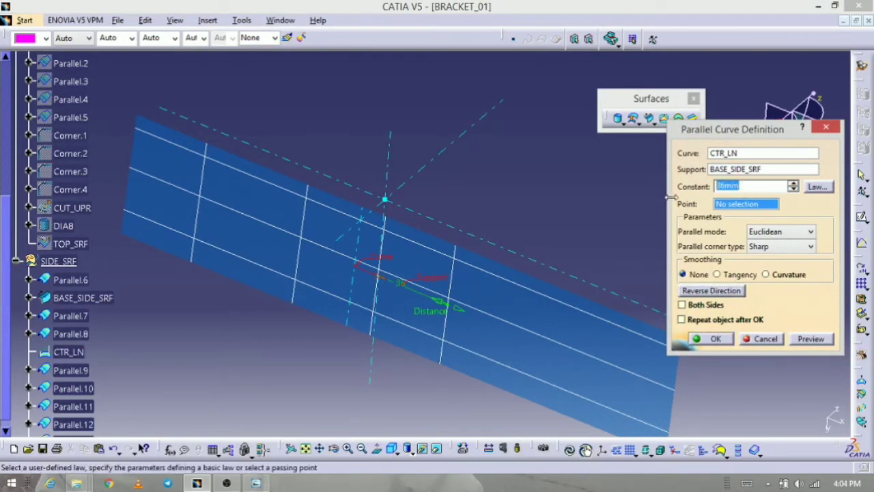
{"action": "type", "text": "81"}
{"action": "left_click", "coordinate": [805, 342]}
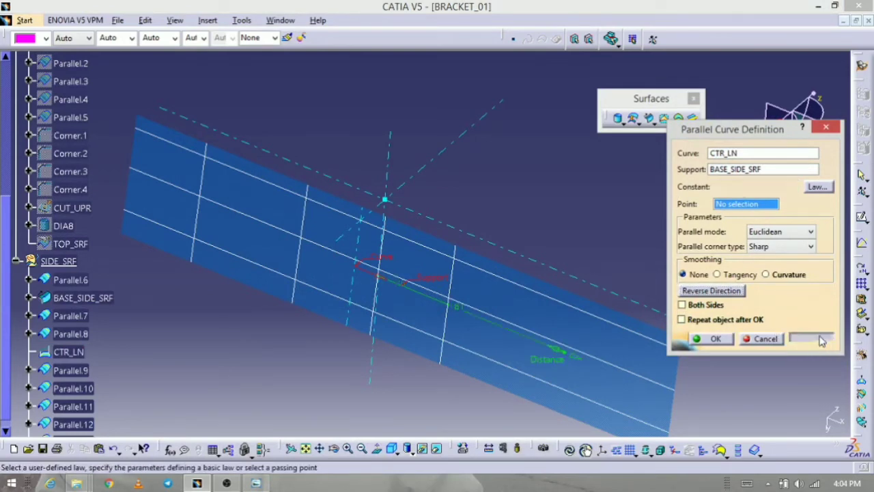
{"action": "left_click", "coordinate": [729, 345]}
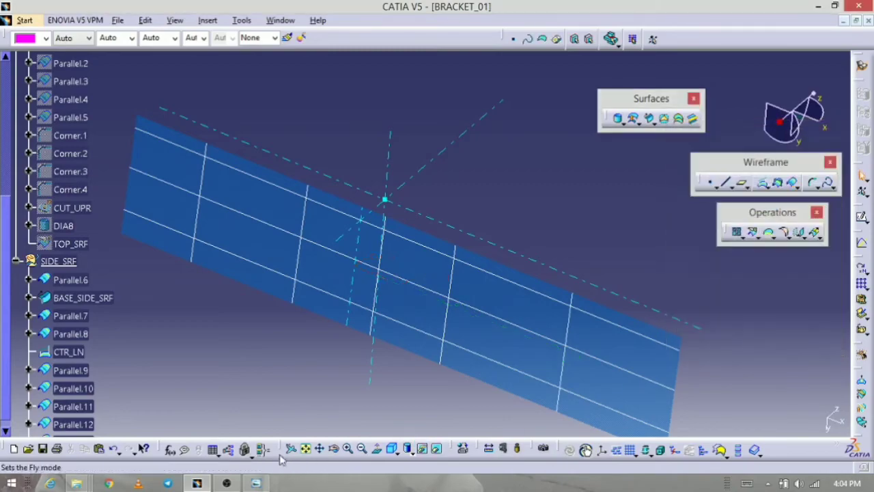
- Check the drawing and create a curve parallel to CTR_LN on BASE_SIDE_SRF at 105 mm, on the same side as the 81 mm one
{"action": "left_click", "coordinate": [254, 484]}
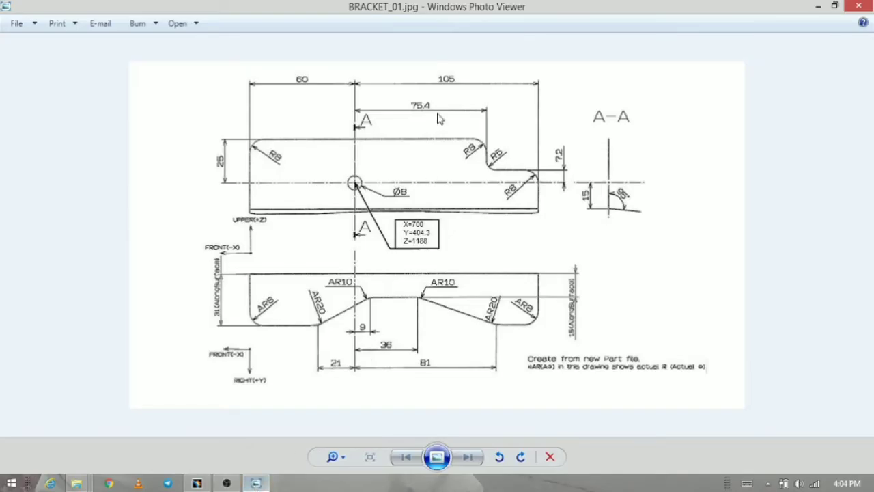
{"action": "left_click", "coordinate": [255, 484]}
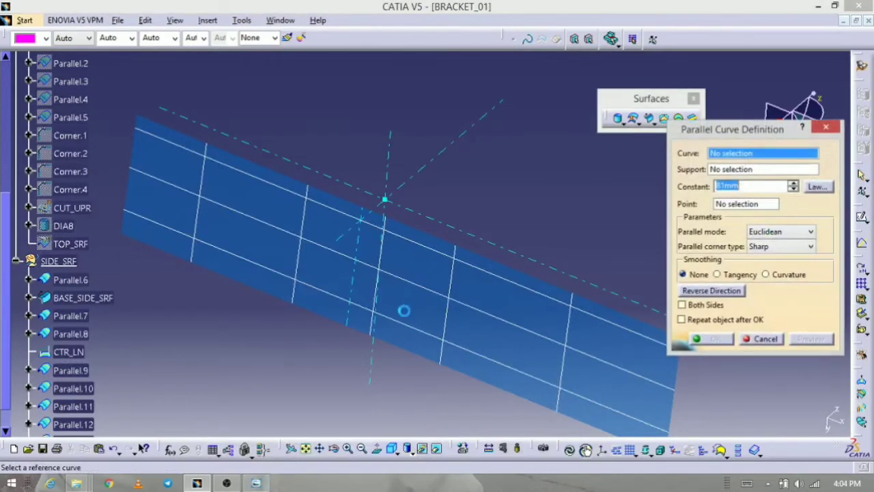
{"action": "left_click", "coordinate": [357, 285]}
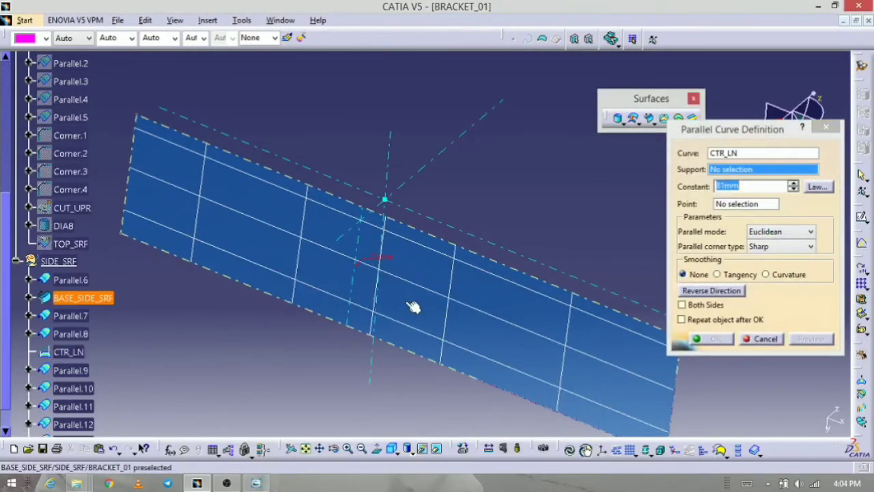
{"action": "left_click", "coordinate": [357, 285]}
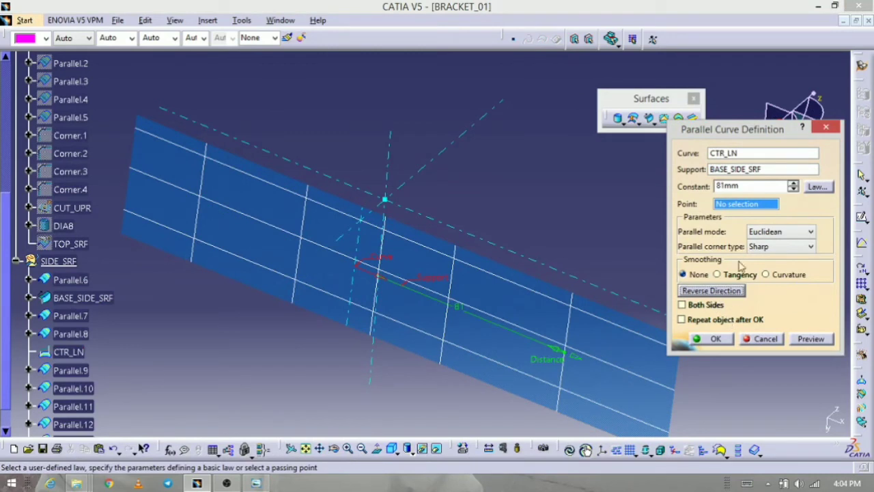
{"action": "double_click", "coordinate": [747, 187]}
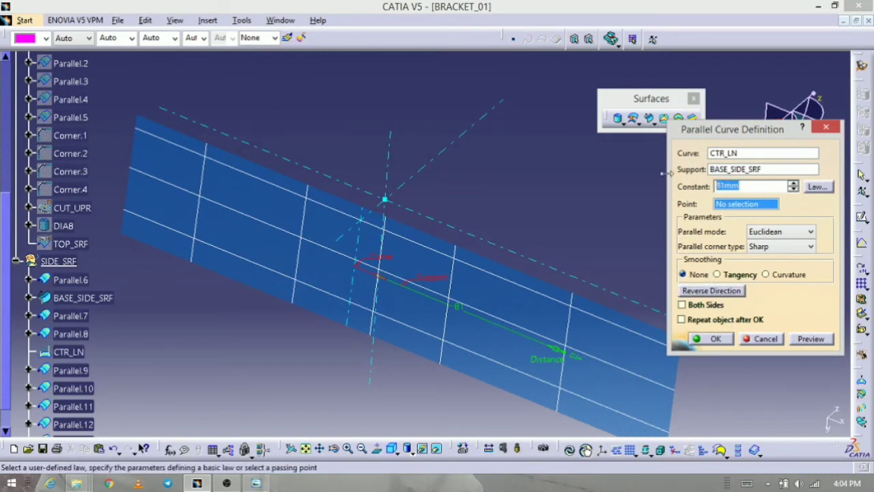
{"action": "type", "text": "1055"}
{"action": "key", "text": "BackSpace"}
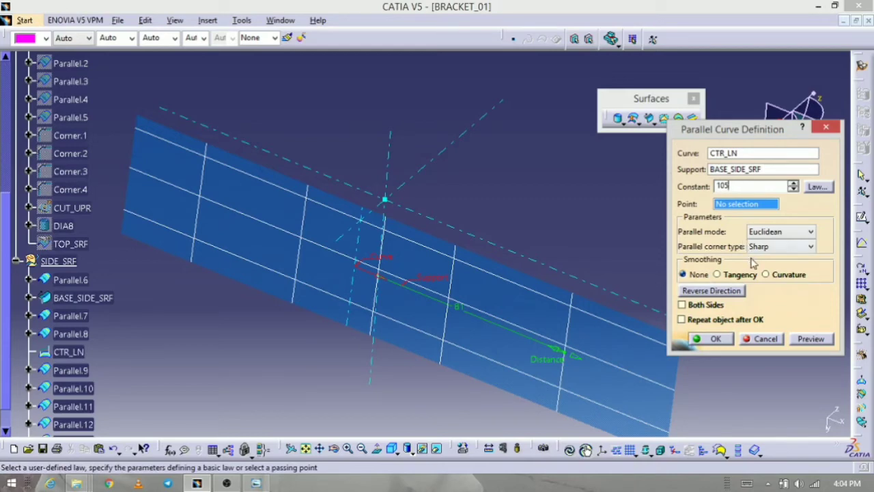
{"action": "left_click", "coordinate": [810, 338]}
{"action": "left_click", "coordinate": [714, 338]}
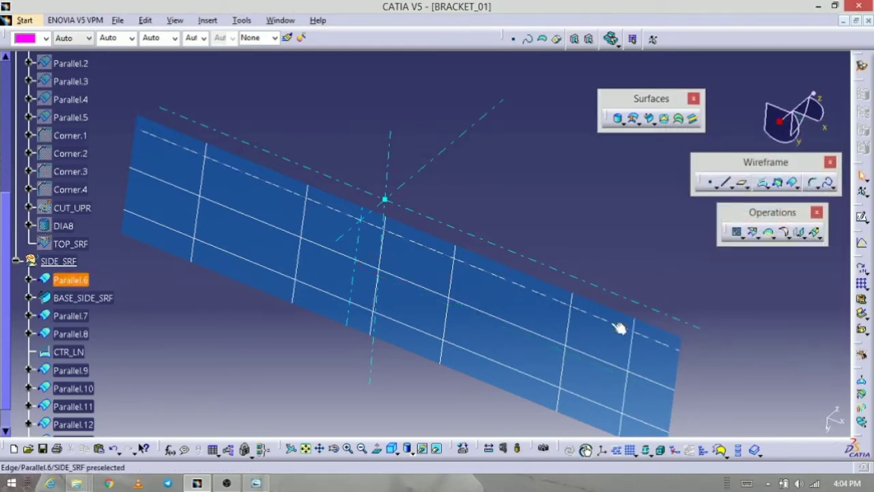
- Check the drawing and create intersection points of Parallel.7 with the 21 mm curve and of Parallel.8 with the 9 mm curve
{"action": "middle_click_drag", "start_coordinate": [619, 328], "coordinate": [433, 358]}
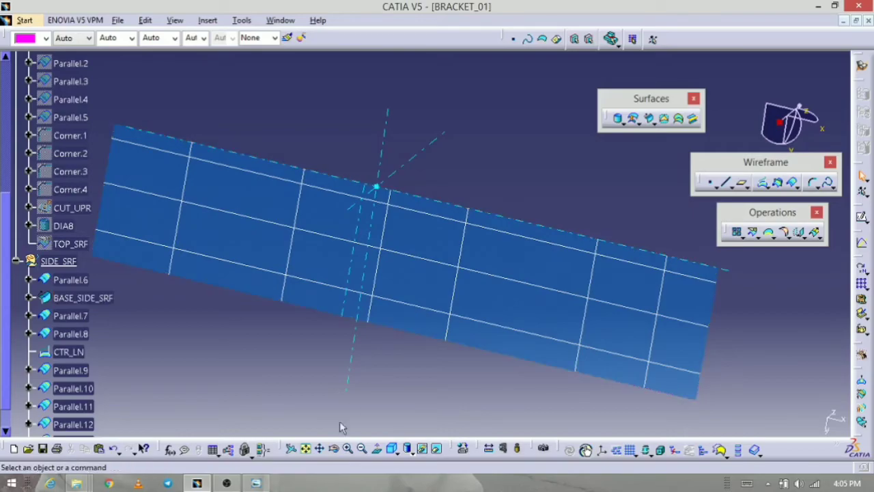
{"action": "mouse_move", "coordinate": [265, 483]}
{"action": "left_click", "coordinate": [311, 355]}
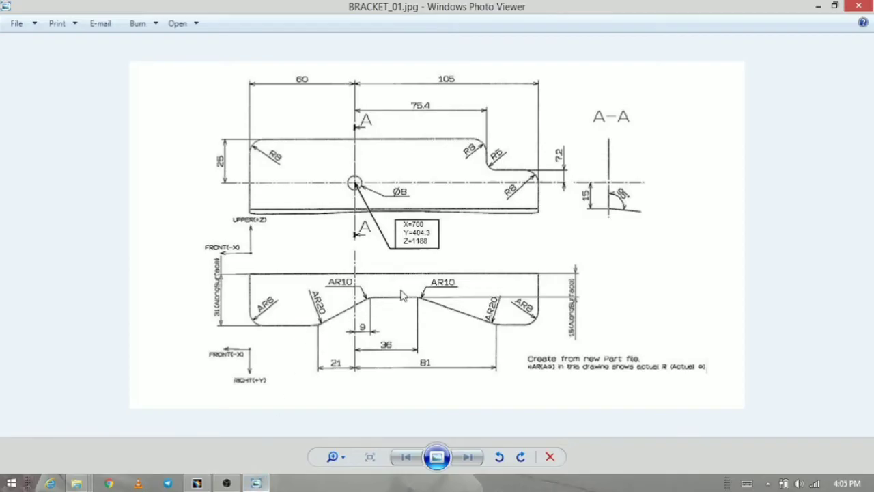
{"action": "key", "text": "alt+Tab"}
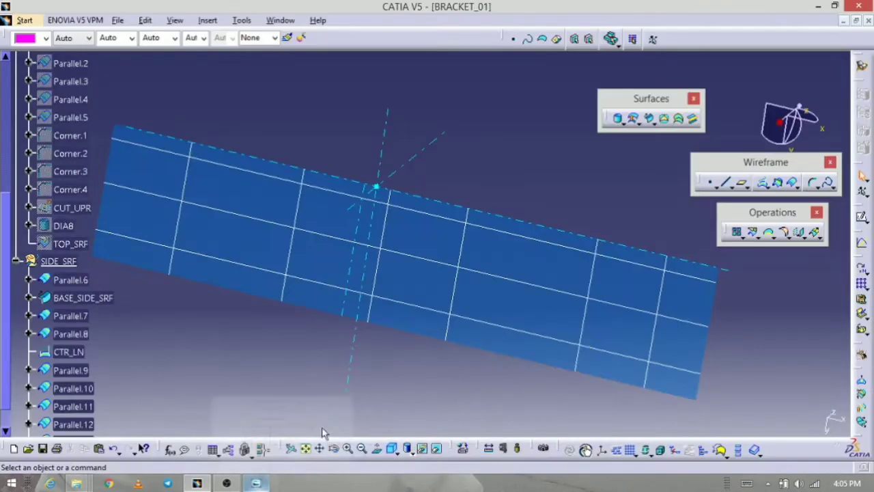
{"action": "left_click", "coordinate": [778, 185]}
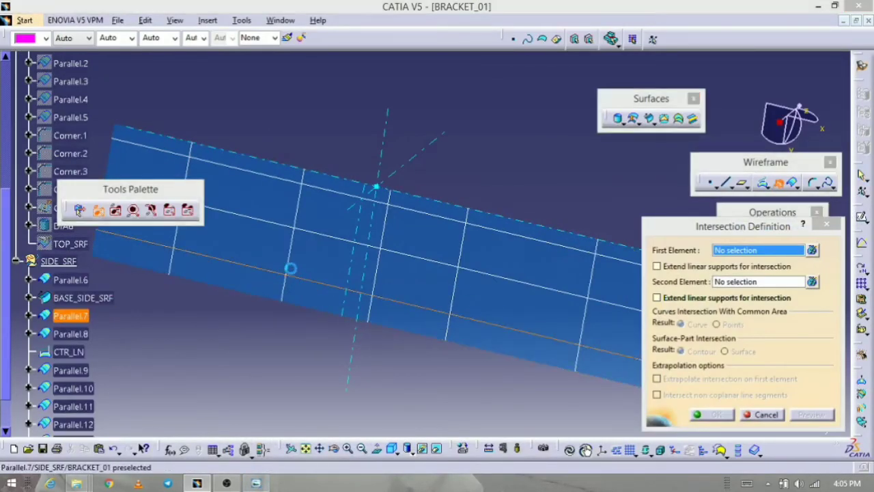
{"action": "left_click", "coordinate": [291, 258]}
{"action": "left_click", "coordinate": [287, 260]}
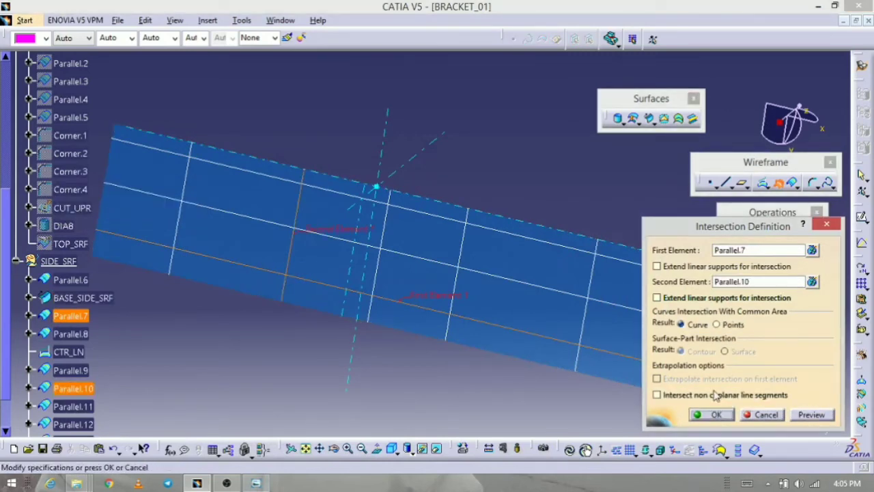
{"action": "left_click", "coordinate": [712, 414]}
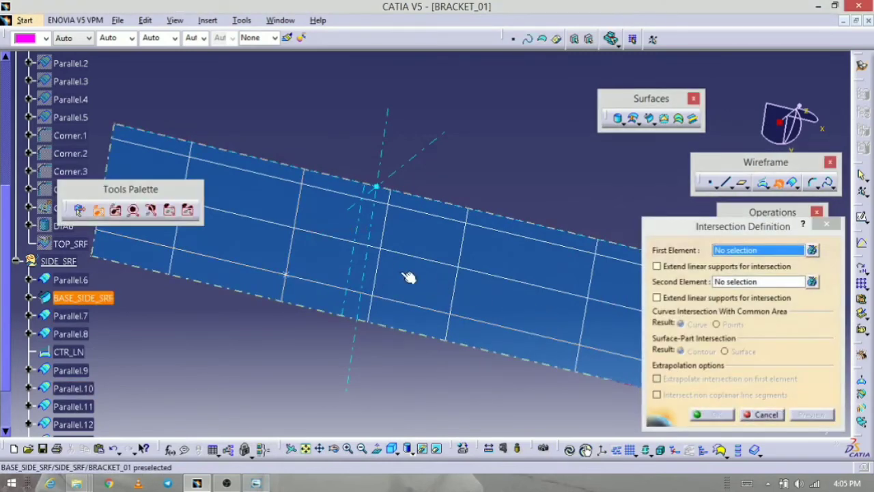
{"action": "left_click", "coordinate": [385, 269]}
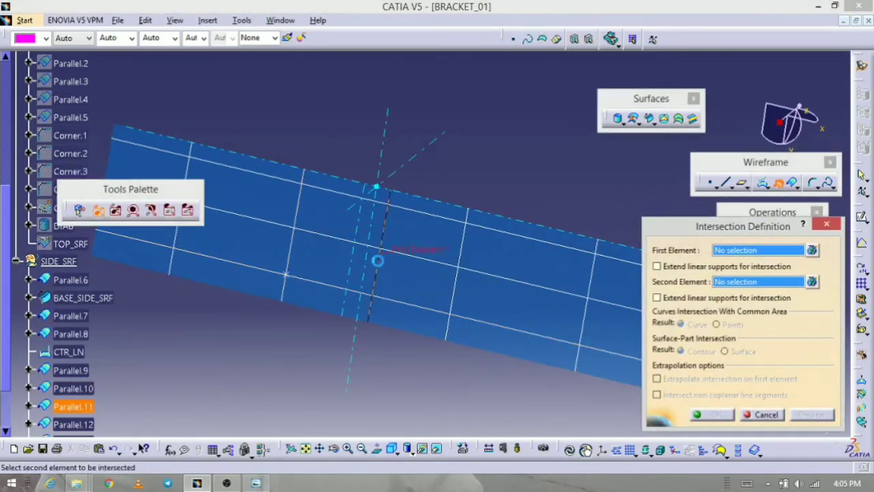
{"action": "left_click", "coordinate": [423, 264]}
{"action": "left_click", "coordinate": [712, 415]}
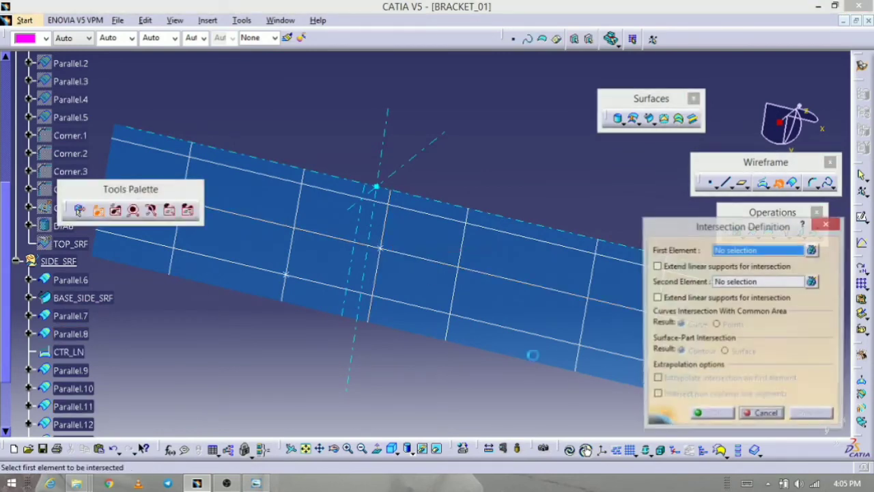
- Create intersection points of Parallel.8 with the 36 mm curve and of Parallel.7 with the 81 mm curve
{"action": "left_click", "coordinate": [449, 265]}
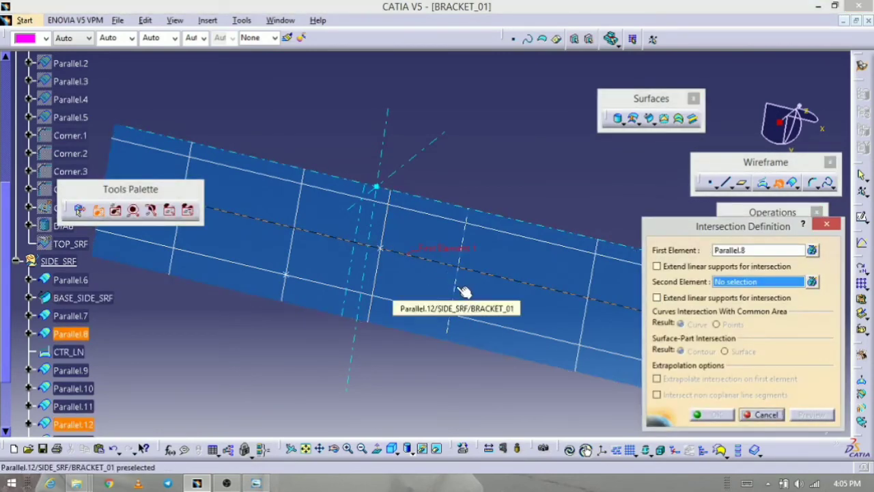
{"action": "left_click", "coordinate": [464, 292]}
{"action": "left_click", "coordinate": [710, 412]}
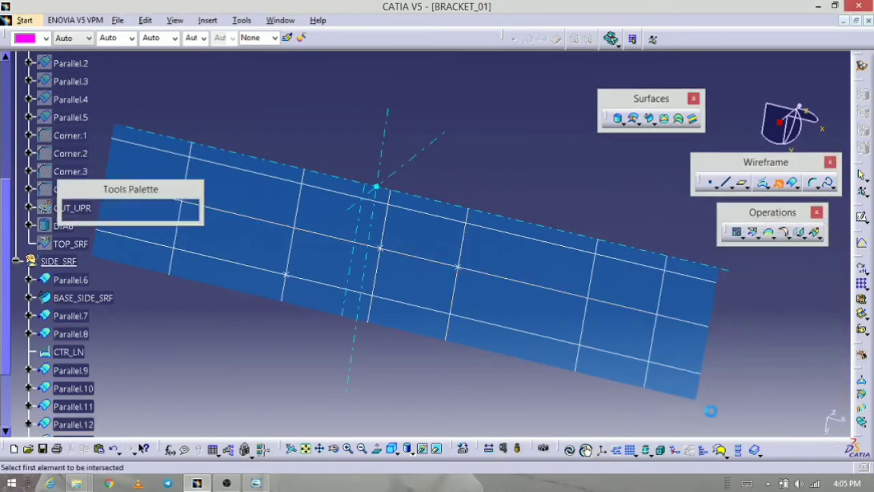
{"action": "left_click", "coordinate": [596, 345]}
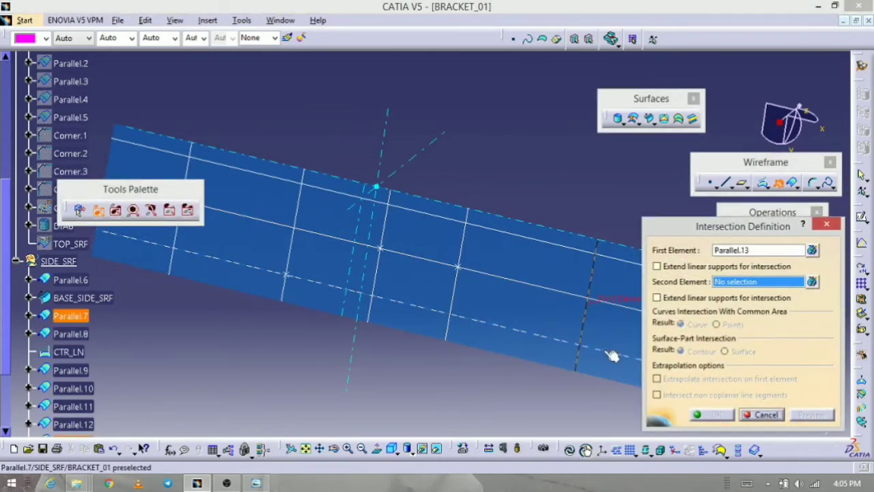
{"action": "left_click", "coordinate": [715, 415]}
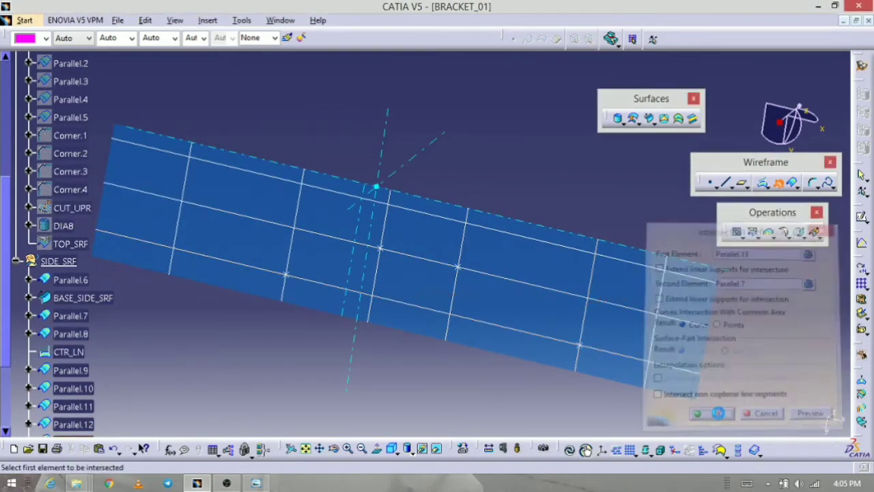
{"action": "left_click", "coordinate": [763, 415]}
- Create a Point-Point line from Intersect.1 to Intersect.2, extended 6 mm beyond the start and 13 mm beyond the end
{"action": "middle_click_drag", "start_coordinate": [432, 344], "coordinate": [384, 334]}
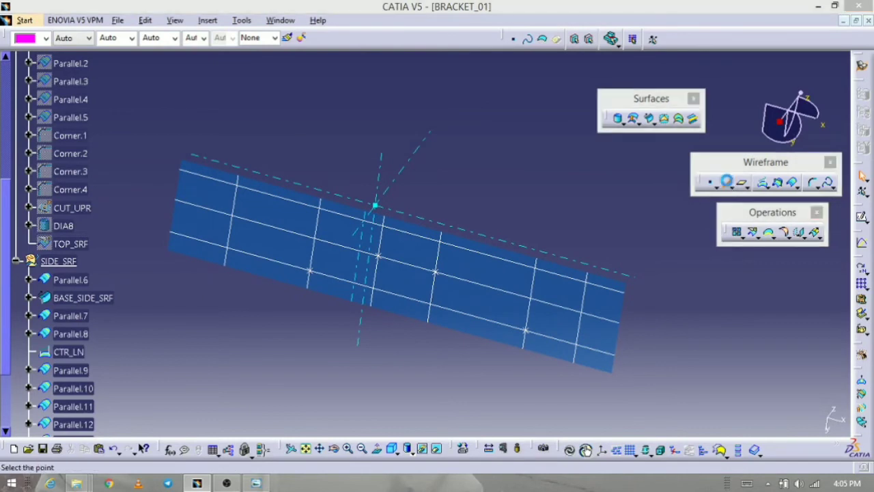
{"action": "left_click", "coordinate": [728, 184]}
{"action": "left_click", "coordinate": [742, 155]}
{"action": "scroll", "coordinate": [742, 157], "scroll_direction": "up", "scroll_amount": 2}
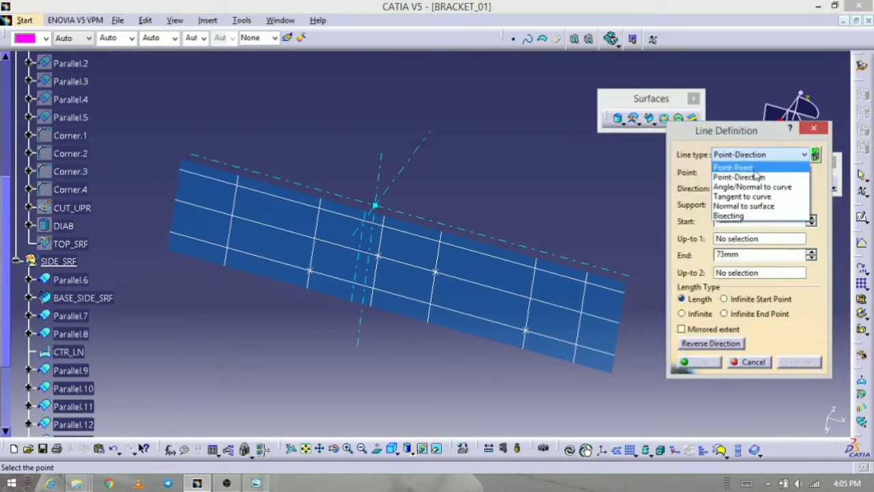
{"action": "left_click", "coordinate": [735, 166]}
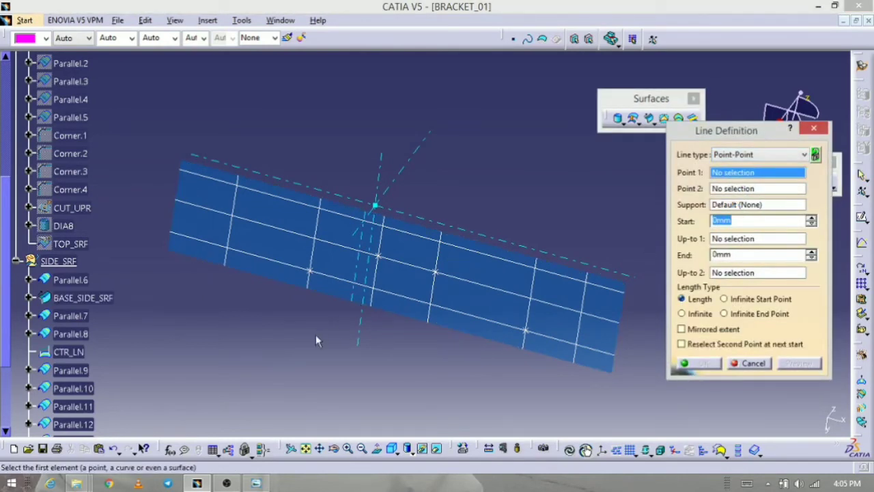
{"action": "left_click", "coordinate": [363, 266]}
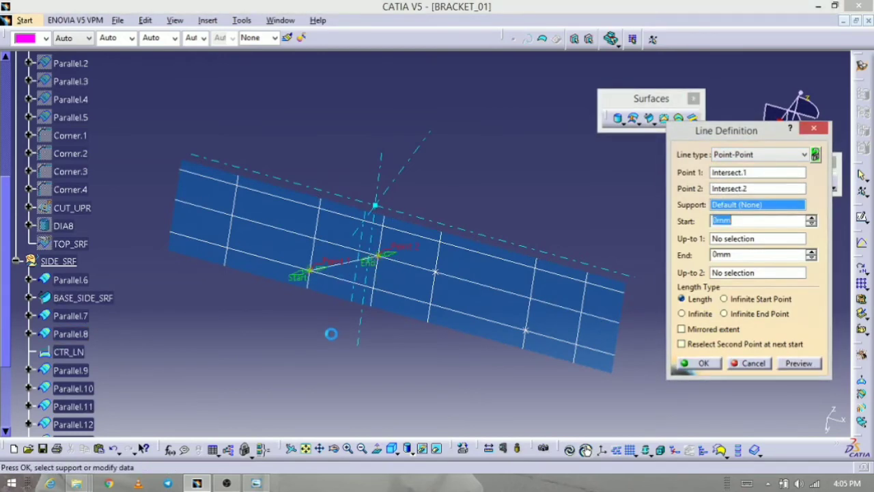
{"action": "middle_click_drag", "start_coordinate": [332, 333], "coordinate": [345, 296]}
{"action": "left_click_drag", "start_coordinate": [357, 271], "coordinate": [375, 276]}
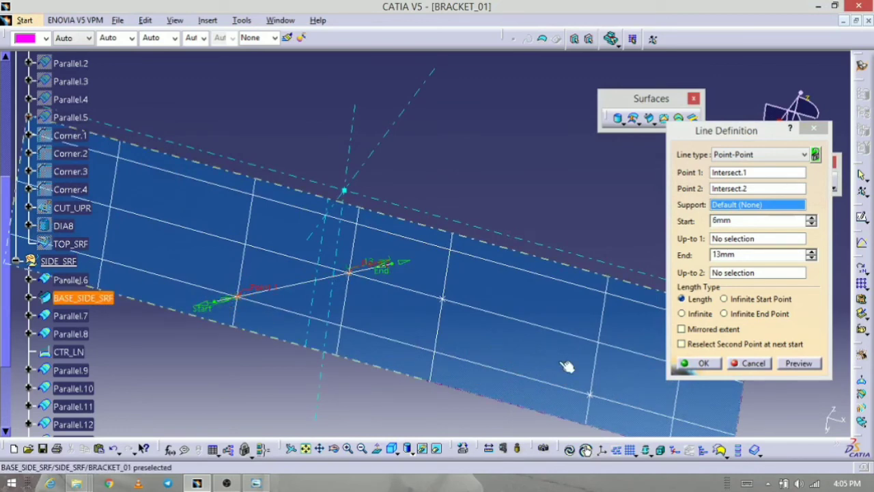
{"action": "left_click", "coordinate": [692, 363]}
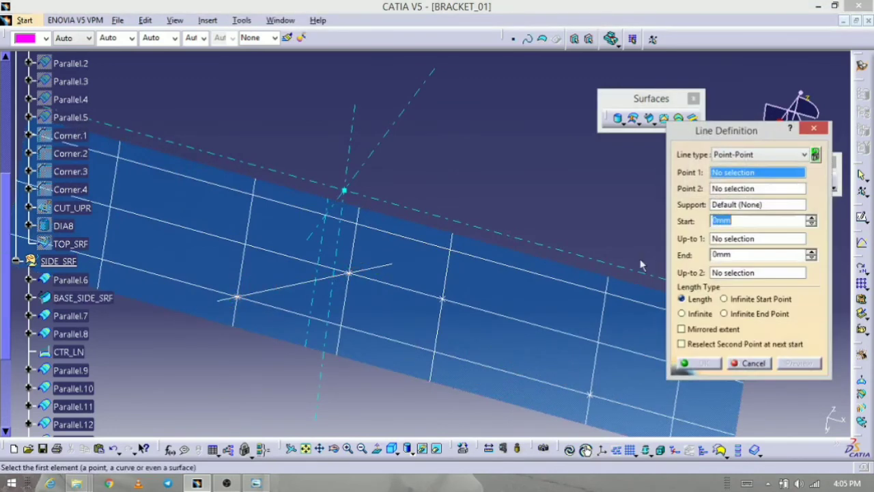
- Create a Point-Point line from Intersect.3 to Intersect.4, extended 4 mm beyond the start and 7 mm beyond the end
{"action": "left_click", "coordinate": [443, 299]}
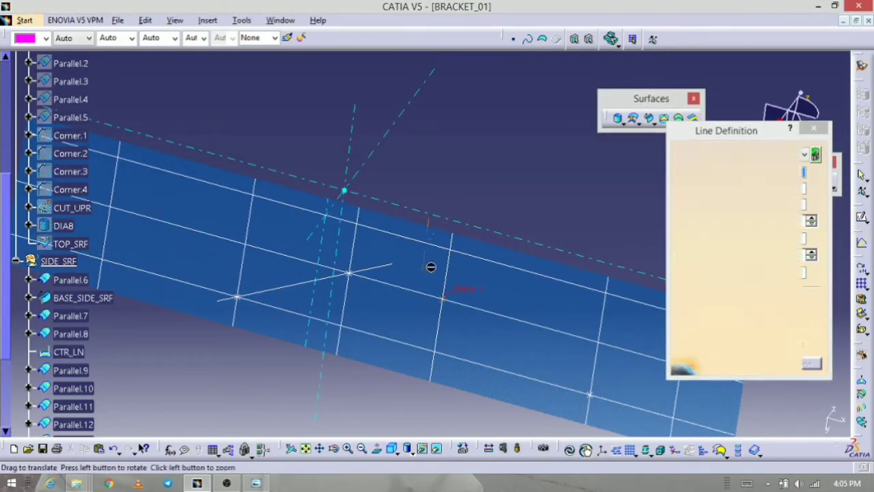
{"action": "middle_click_drag", "start_coordinate": [512, 414], "coordinate": [432, 272]}
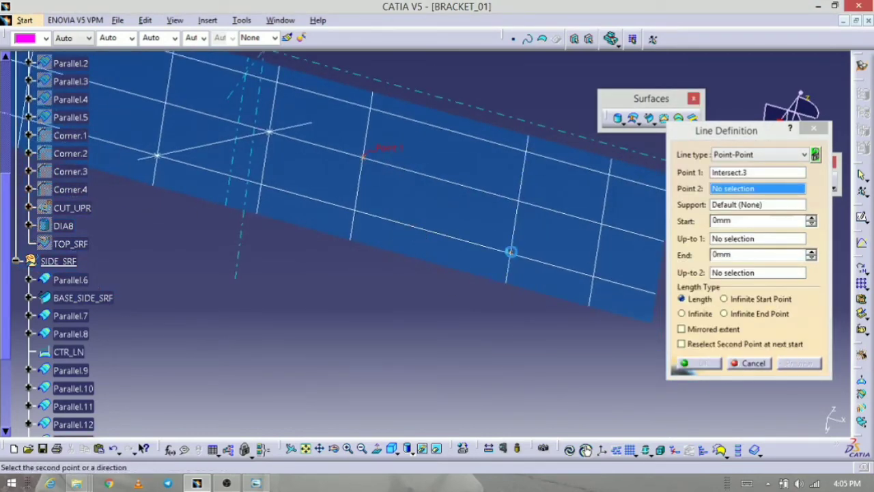
{"action": "left_click", "coordinate": [512, 255]}
{"action": "left_click_drag", "start_coordinate": [528, 271], "coordinate": [543, 280]}
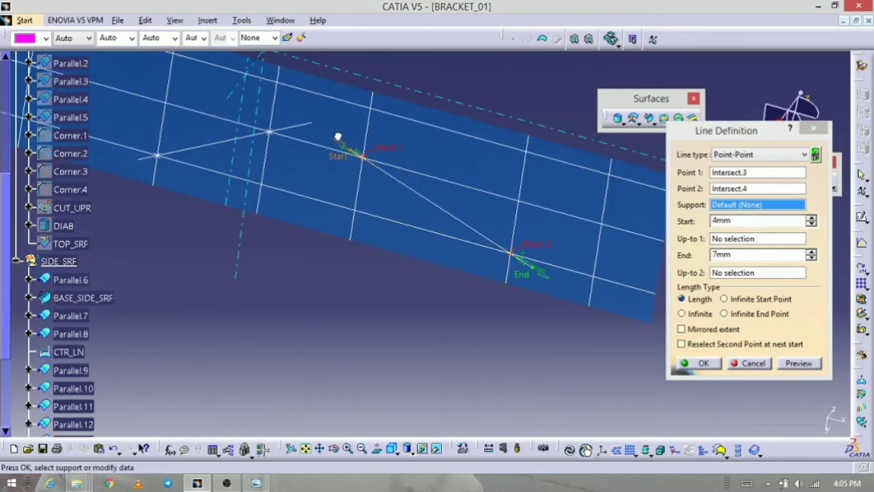
{"action": "left_click", "coordinate": [703, 363]}
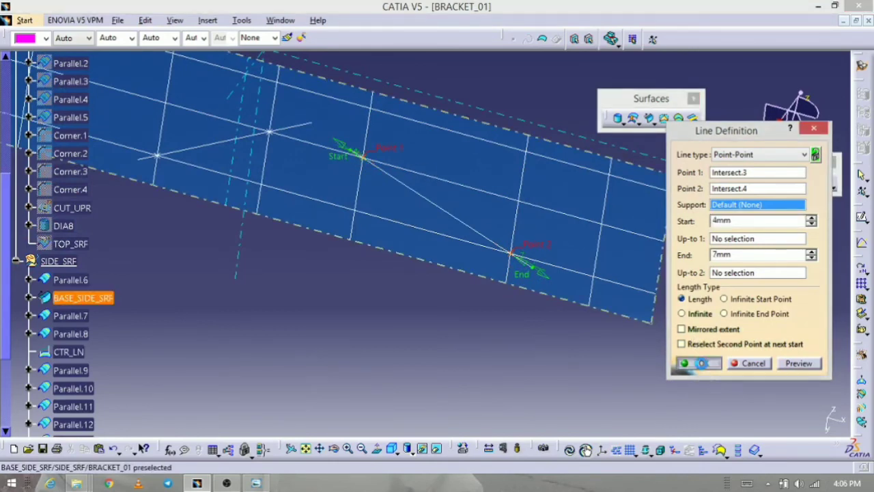
{"action": "left_click", "coordinate": [748, 365]}
- Hide the 21, 9, 36 and 81 mm construction curves Parallel.10 to Parallel.13 that cross BASE_SIDE_SRF
{"action": "middle_click_drag", "start_coordinate": [492, 345], "coordinate": [359, 385]}
{"action": "left_click", "coordinate": [265, 214]}
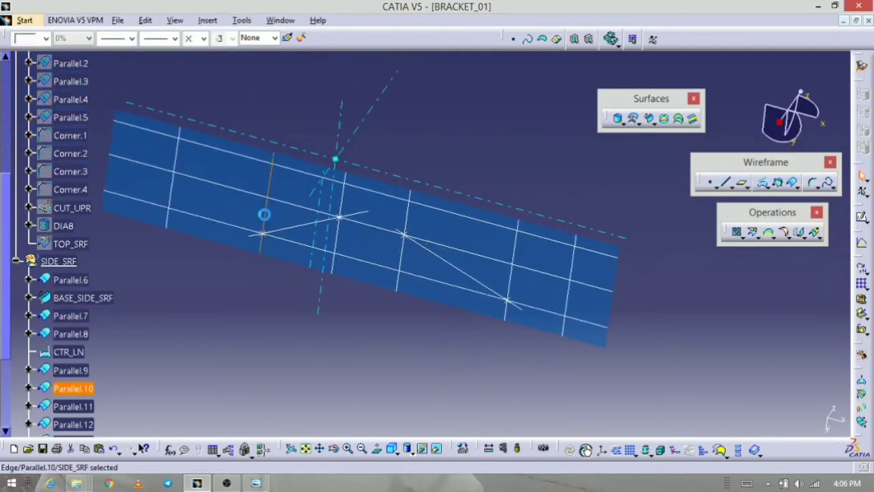
{"action": "right_click", "coordinate": [268, 215]}
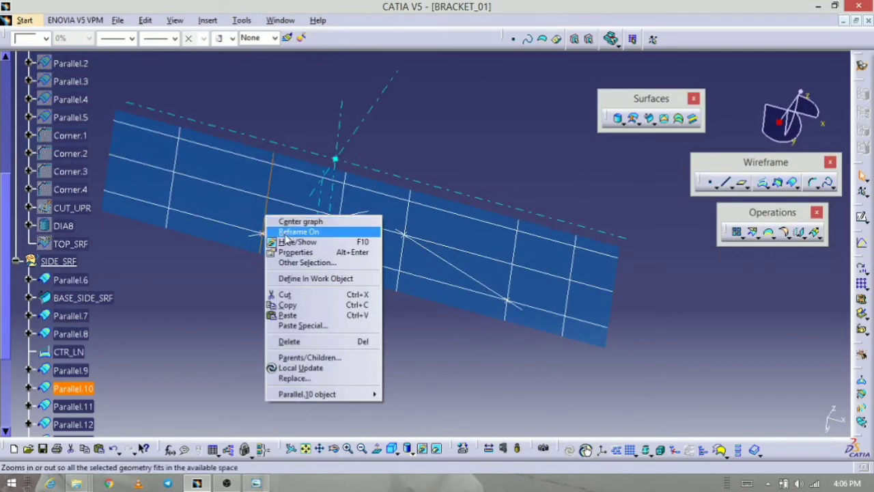
{"action": "left_click", "coordinate": [291, 239]}
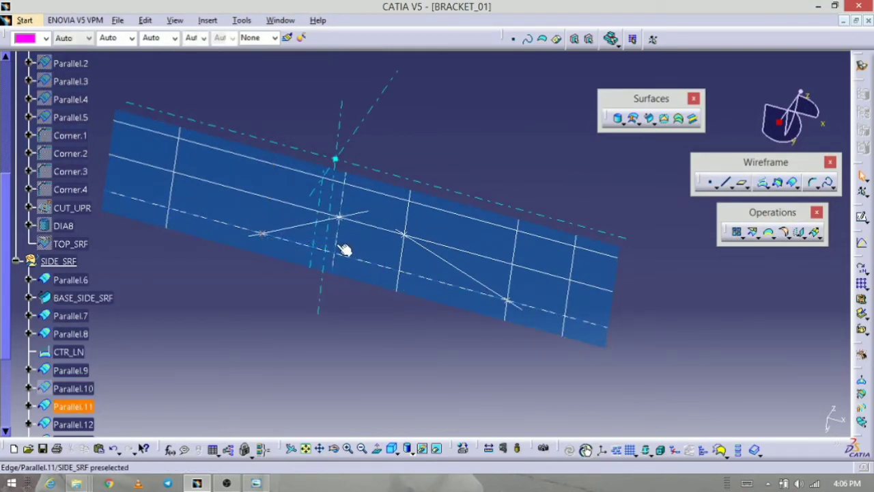
{"action": "right_click", "coordinate": [338, 246]}
{"action": "left_click", "coordinate": [381, 273]}
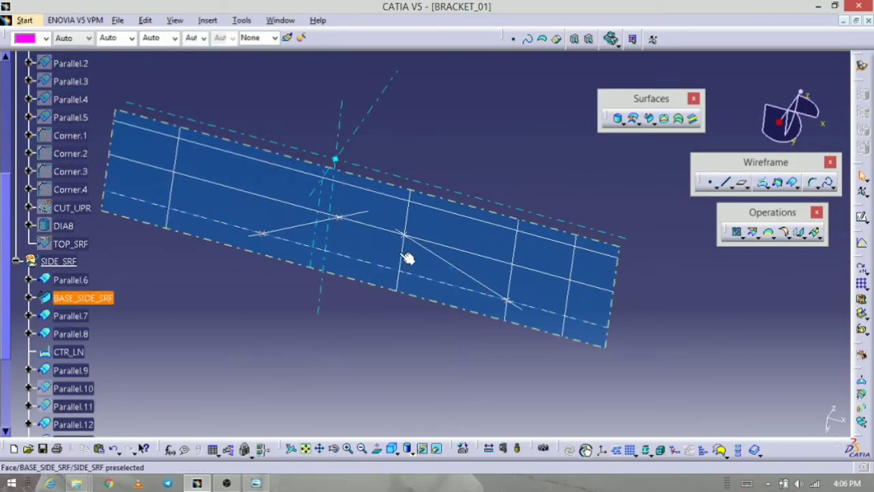
{"action": "right_click", "coordinate": [406, 249]}
{"action": "left_click", "coordinate": [445, 276]}
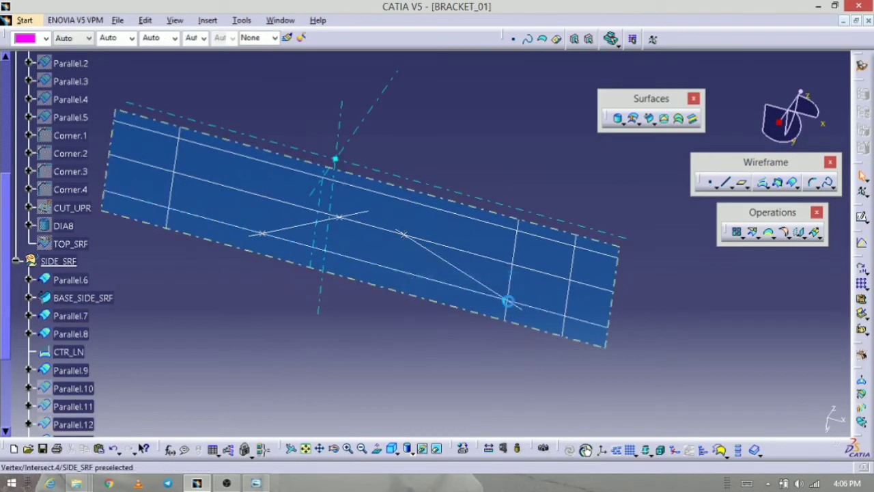
{"action": "right_click", "coordinate": [511, 288]}
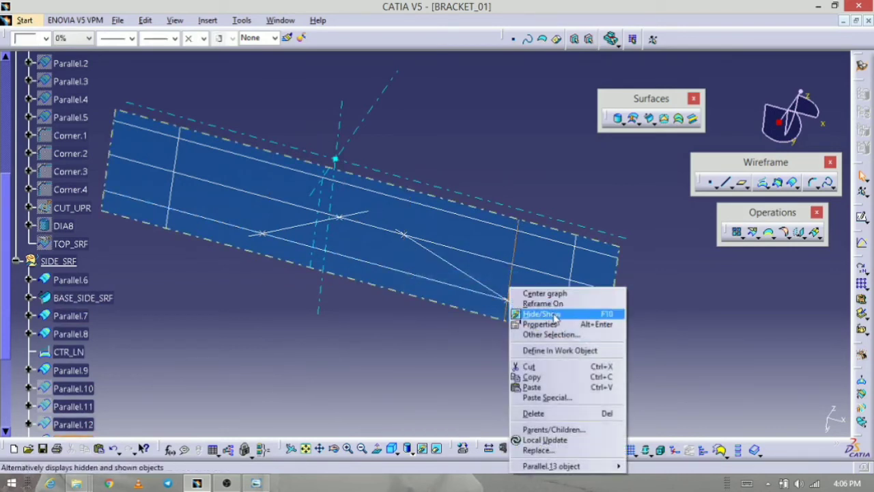
{"action": "left_click", "coordinate": [555, 313]}
{"action": "middle_click_drag", "start_coordinate": [469, 394], "coordinate": [399, 369]}
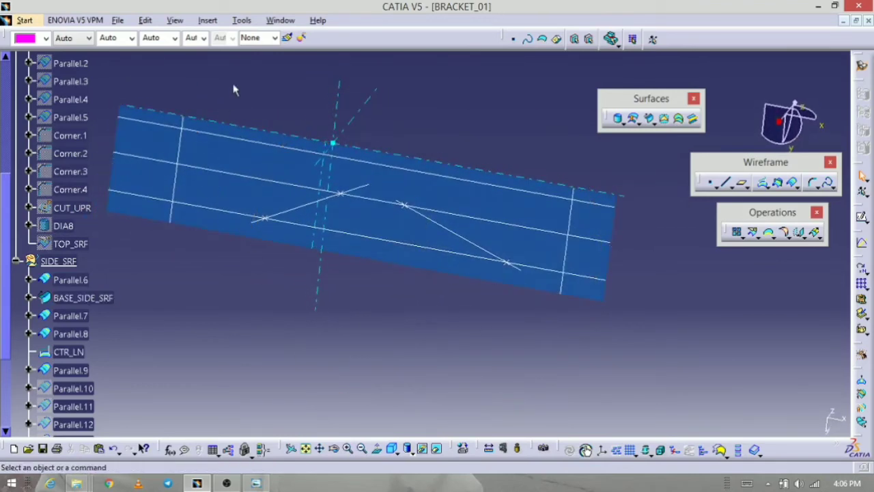
- Examine the BRACKET_01 drawing for the corner radii along the side flange's stepped edge
{"action": "left_click", "coordinate": [254, 483]}
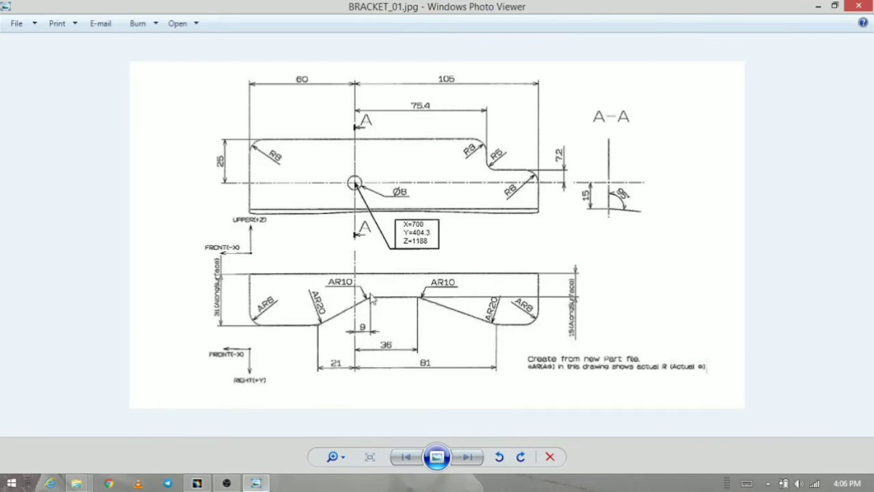
{"action": "left_click", "coordinate": [255, 483]}
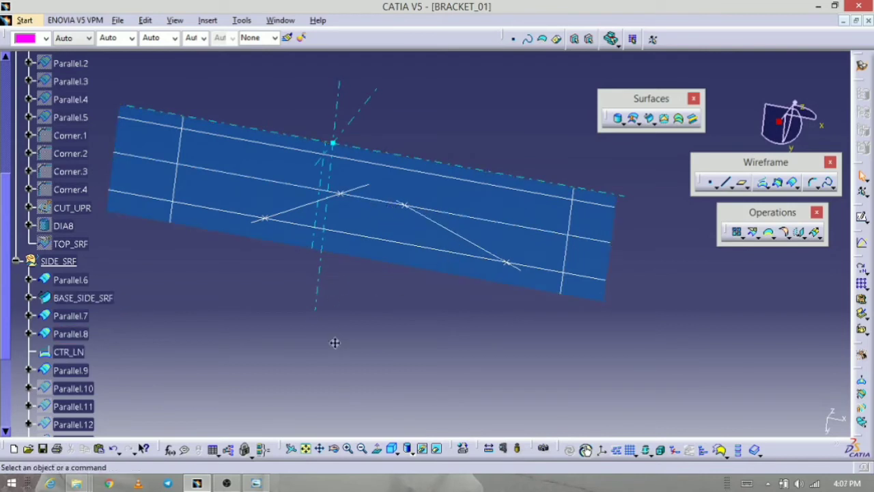
{"action": "middle_click_drag", "start_coordinate": [335, 342], "coordinate": [333, 371]}
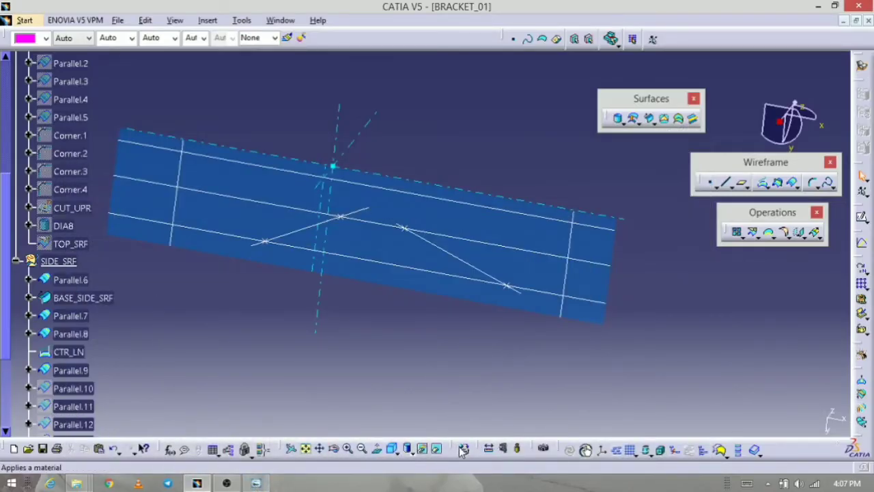
{"action": "middle_click_drag", "start_coordinate": [461, 315], "coordinate": [476, 324]}
{"action": "left_click", "coordinate": [463, 316]}
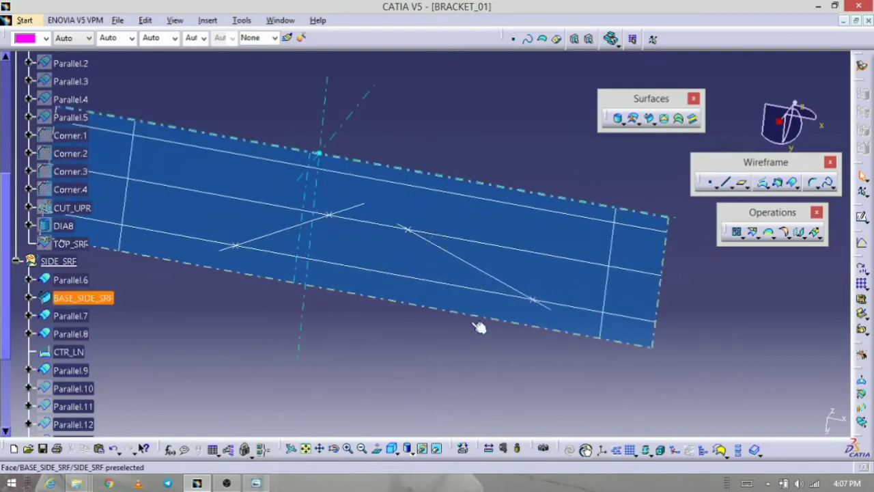
{"action": "left_click", "coordinate": [264, 484]}
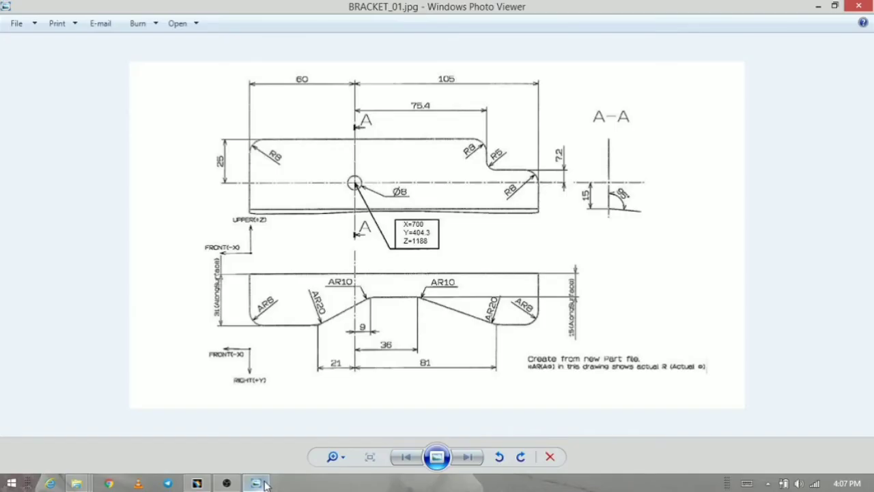
{"action": "left_click", "coordinate": [265, 483]}
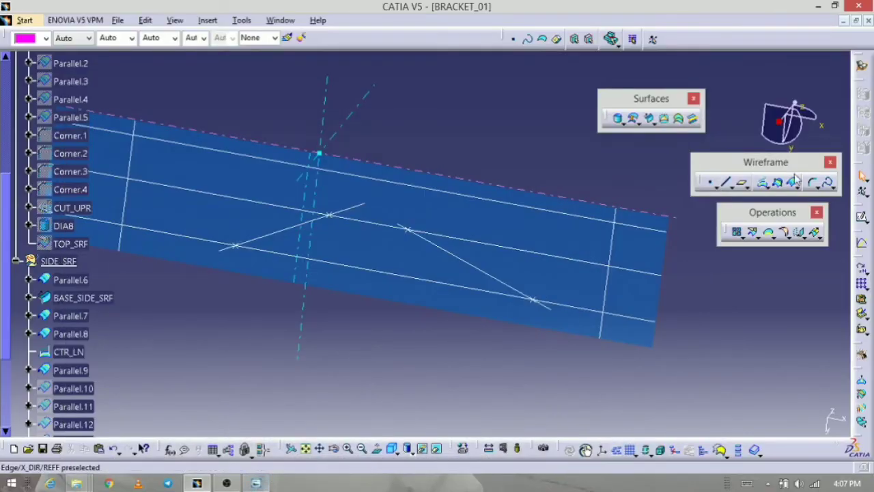
- Create a 10 mm corner between Parallel.8 and Line.5, trimming both elements and choosing the solution that keeps the flange outline
{"action": "left_click", "coordinate": [814, 185]}
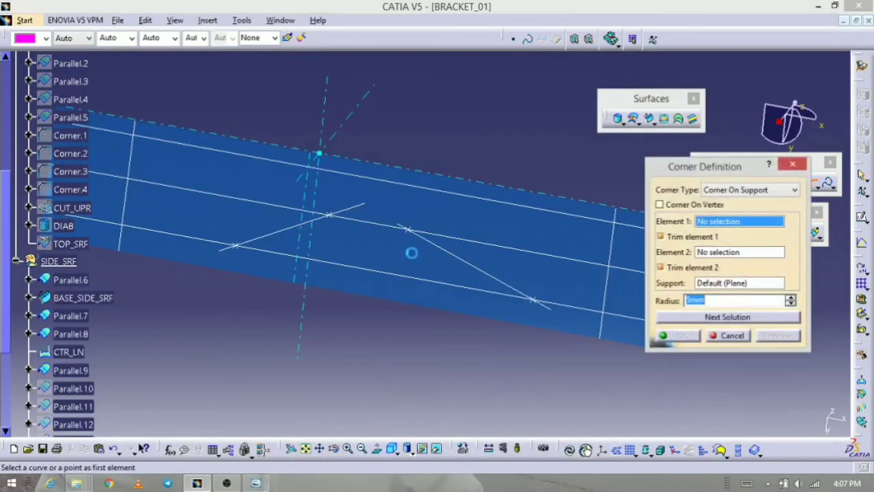
{"action": "left_click", "coordinate": [391, 229]}
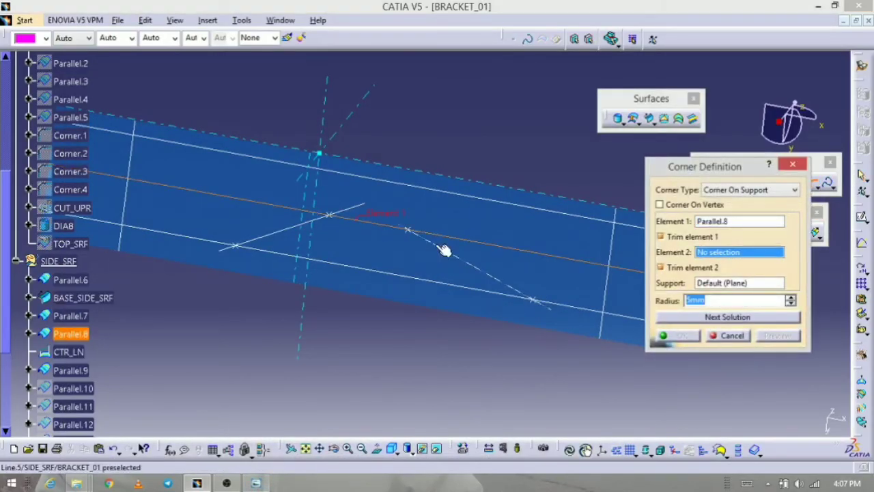
{"action": "left_click", "coordinate": [435, 245]}
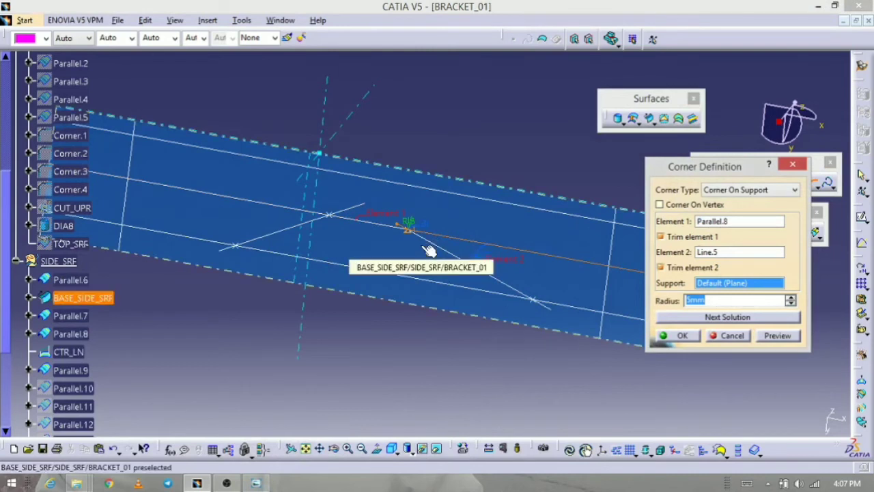
{"action": "type", "text": "1"}
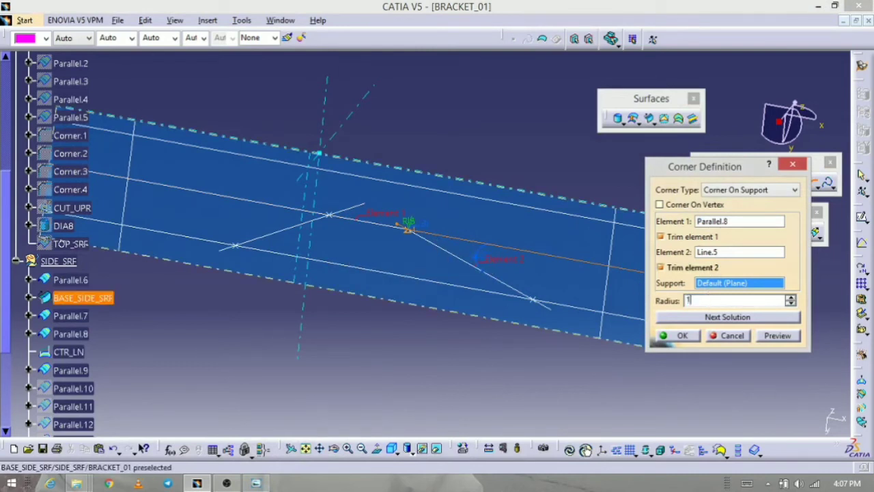
{"action": "type", "text": "0"}
{"action": "left_click", "coordinate": [776, 335]}
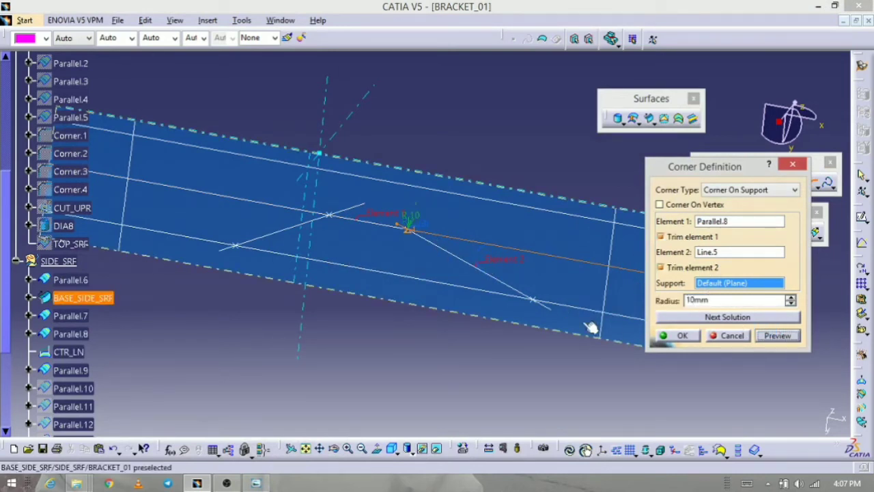
{"action": "middle_click_drag", "start_coordinate": [472, 304], "coordinate": [547, 153]}
{"action": "middle_click_drag", "start_coordinate": [377, 205], "coordinate": [449, 398]}
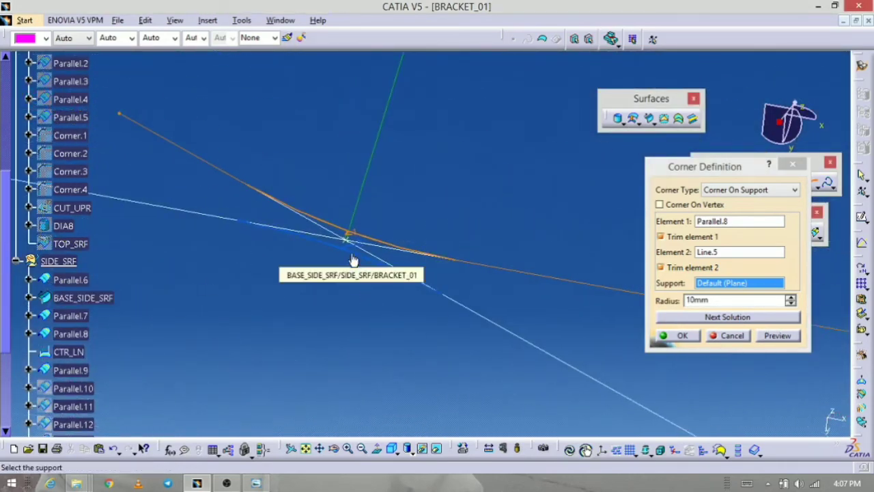
{"action": "middle_click_drag", "start_coordinate": [353, 260], "coordinate": [563, 313]}
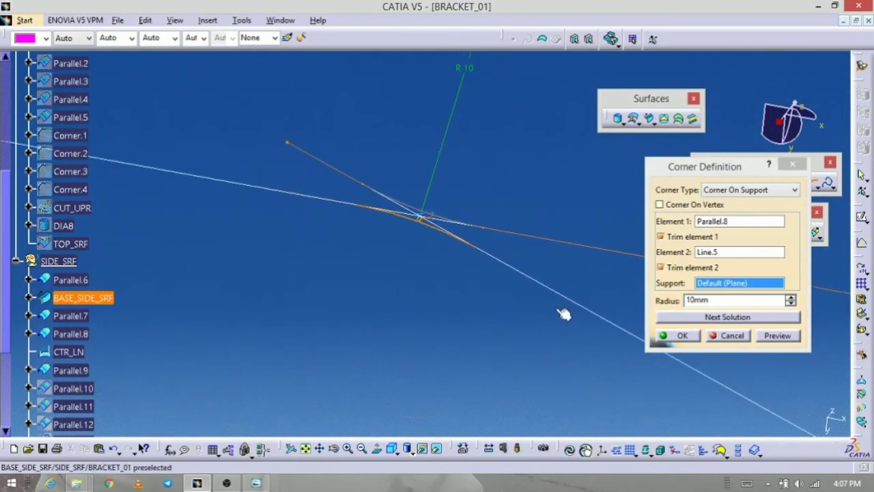
{"action": "middle_click_drag", "start_coordinate": [353, 307], "coordinate": [365, 383]}
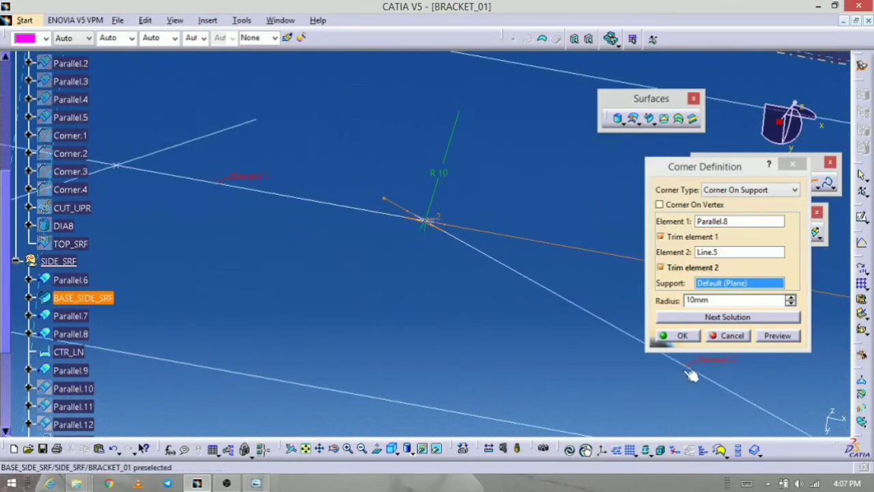
{"action": "left_click", "coordinate": [776, 338]}
{"action": "left_click", "coordinate": [676, 335]}
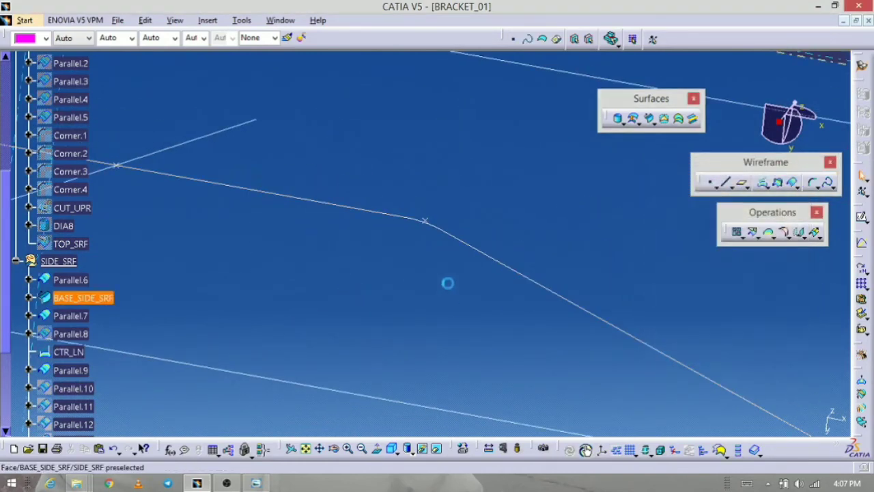
- Create a 20 mm corner between Corner.5 and Parallel.7, trimming both elements and choosing the solution that follows the flange outline
{"action": "middle_click_drag", "start_coordinate": [446, 283], "coordinate": [440, 353]}
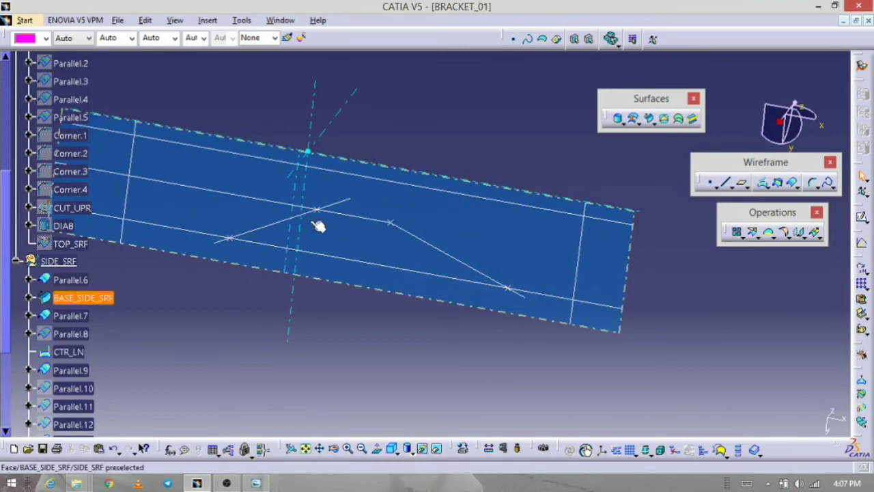
{"action": "middle_click_drag", "start_coordinate": [255, 289], "coordinate": [337, 301]}
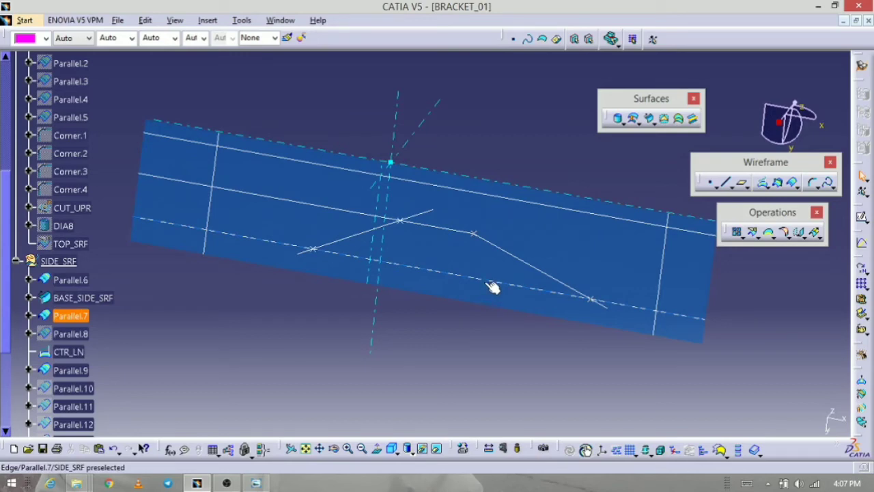
{"action": "middle_click_drag", "start_coordinate": [493, 287], "coordinate": [526, 281]}
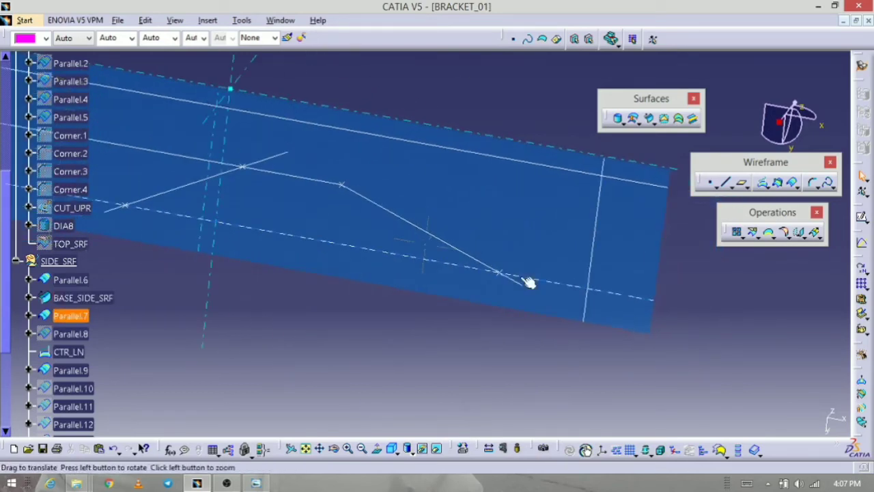
{"action": "left_click", "coordinate": [810, 182]}
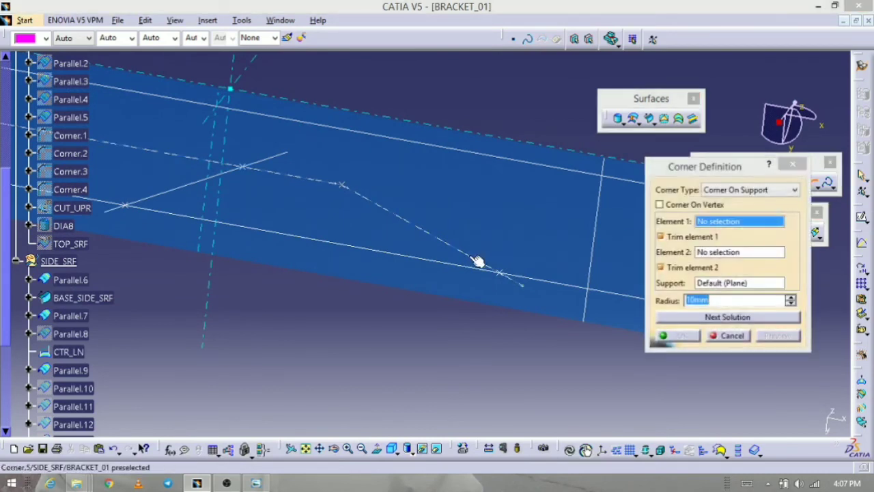
{"action": "left_click", "coordinate": [478, 259]}
{"action": "left_click", "coordinate": [536, 277]}
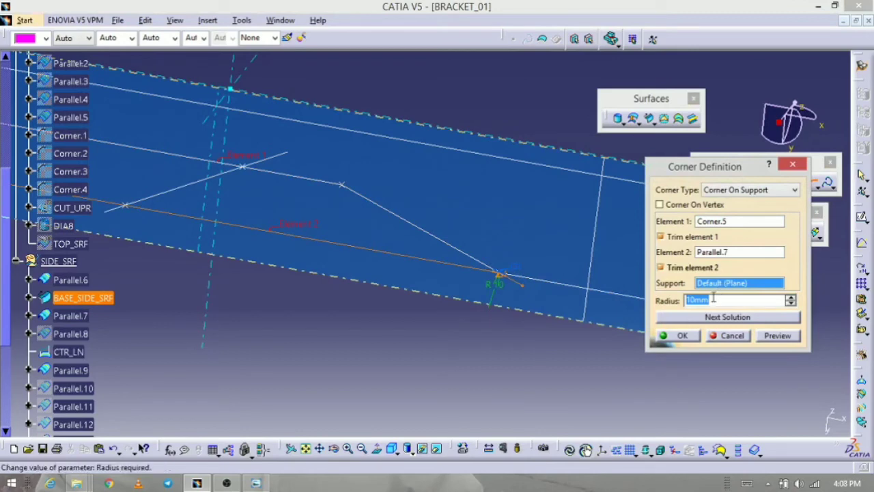
{"action": "type", "text": "20"}
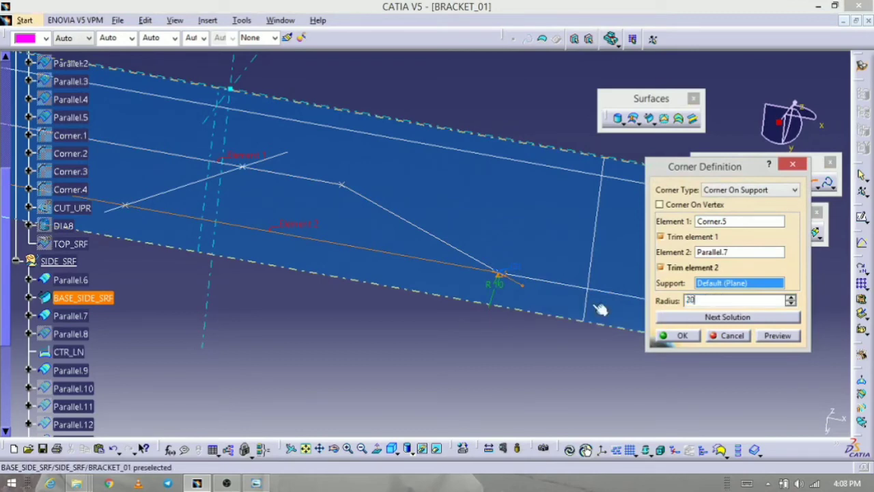
{"action": "left_click", "coordinate": [768, 337]}
{"action": "middle_click_drag", "start_coordinate": [552, 330], "coordinate": [564, 232]}
{"action": "middle_click_drag", "start_coordinate": [510, 289], "coordinate": [270, 246]}
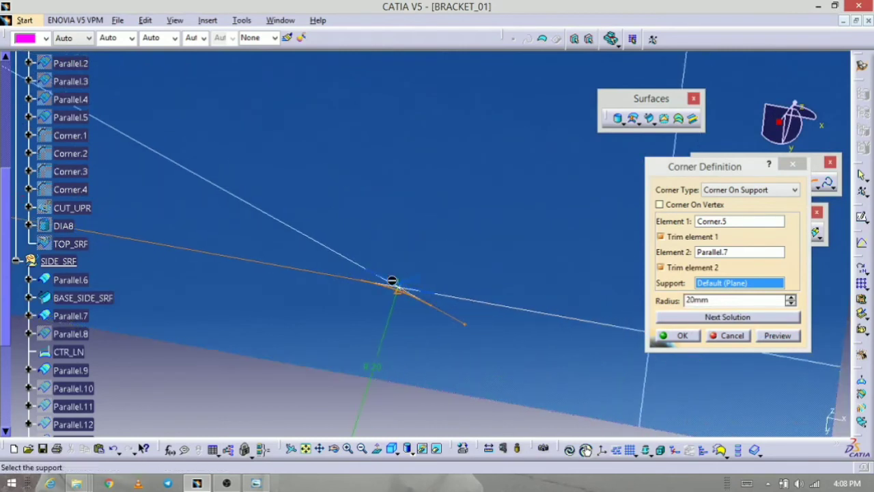
{"action": "mouse_move", "coordinate": [415, 280]}
{"action": "middle_mouse_down"}
{"action": "mouse_move", "coordinate": [450, 300]}
{"action": "mouse_move", "coordinate": [429, 289]}
{"action": "middle_mouse_up"}
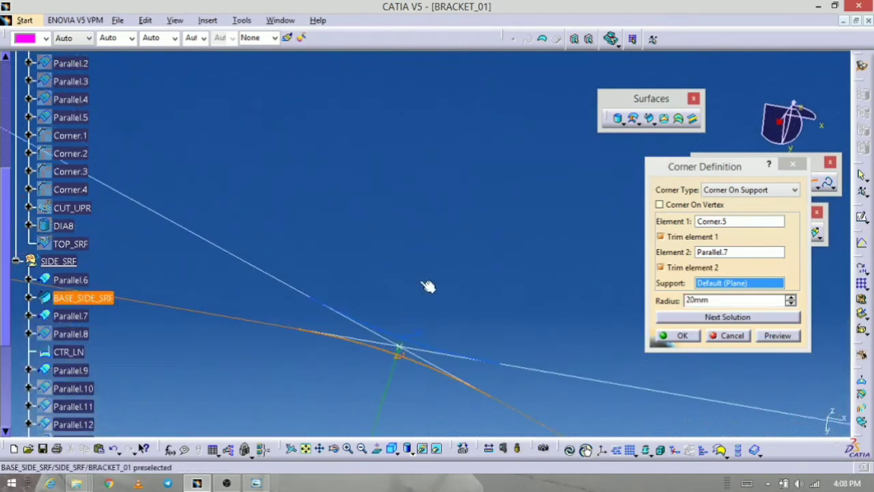
{"action": "left_click", "coordinate": [392, 341]}
{"action": "middle_click_drag", "start_coordinate": [416, 204], "coordinate": [437, 321]}
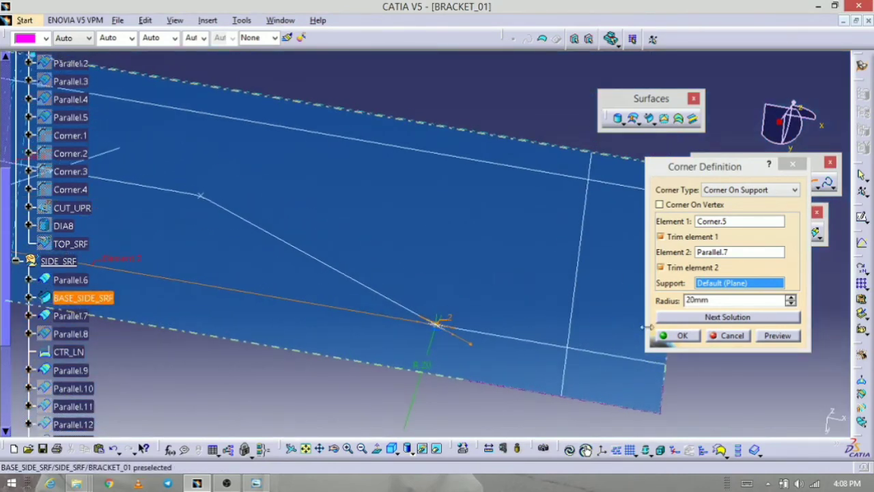
{"action": "left_click", "coordinate": [777, 336]}
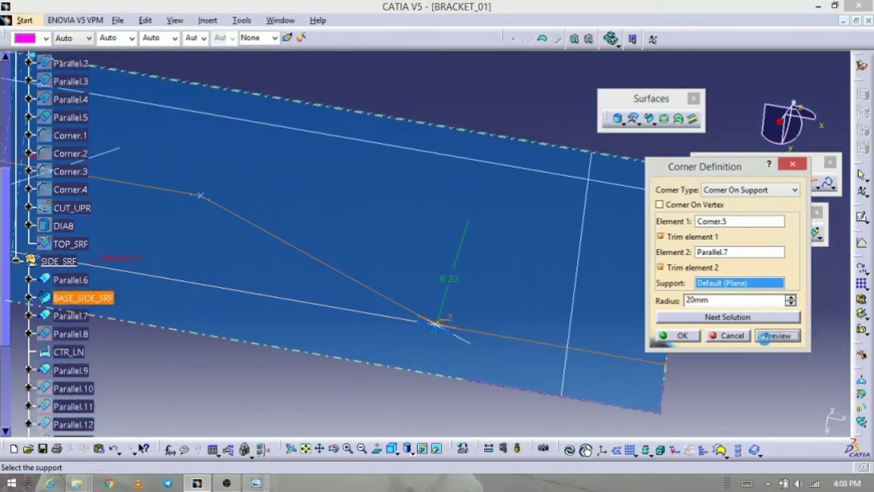
{"action": "left_click", "coordinate": [683, 335]}
- Create an 8 mm corner between Corner.6 and Parallel.14, trimming both elements
{"action": "middle_click_drag", "start_coordinate": [412, 221], "coordinate": [378, 365]}
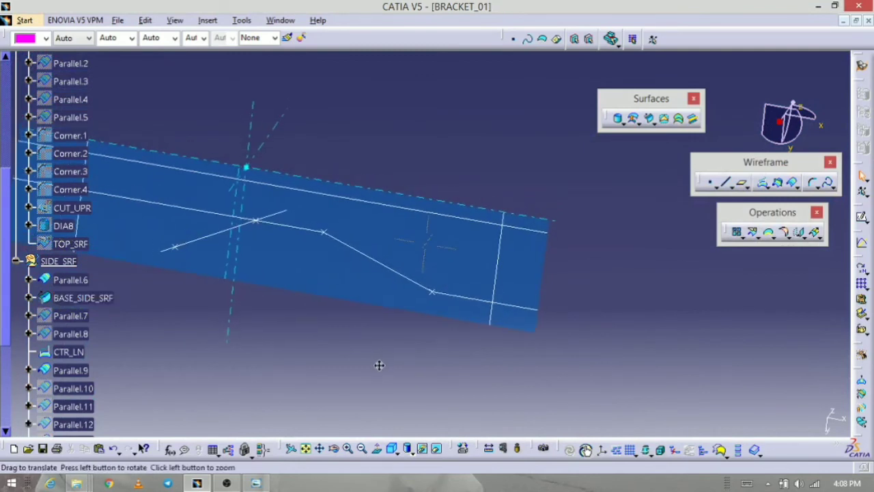
{"action": "left_click", "coordinate": [812, 184]}
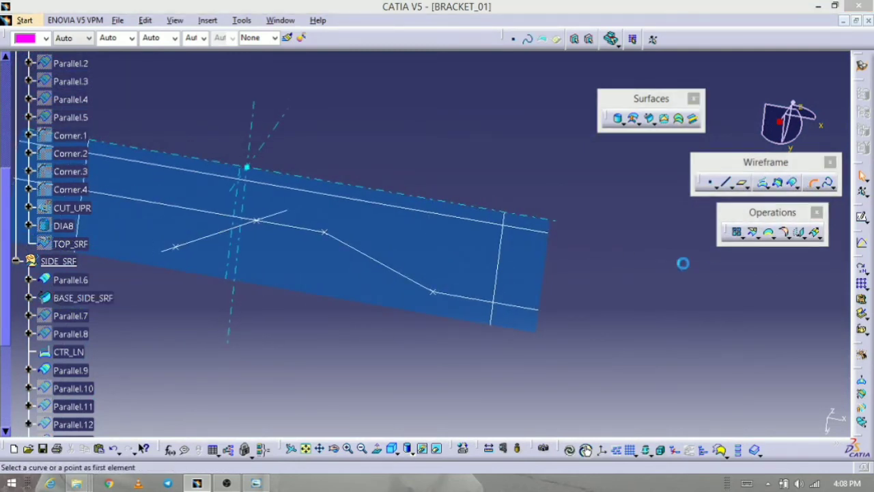
{"action": "left_click", "coordinate": [483, 303]}
{"action": "left_click", "coordinate": [501, 274]}
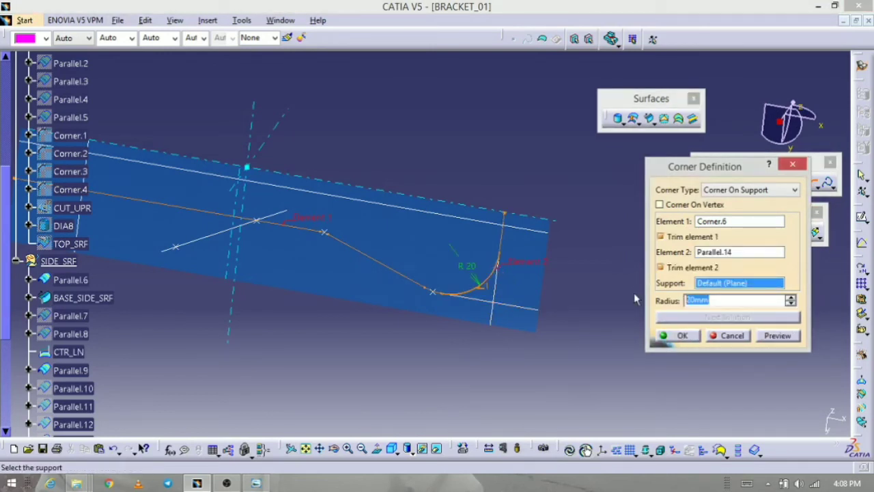
{"action": "left_click", "coordinate": [782, 341]}
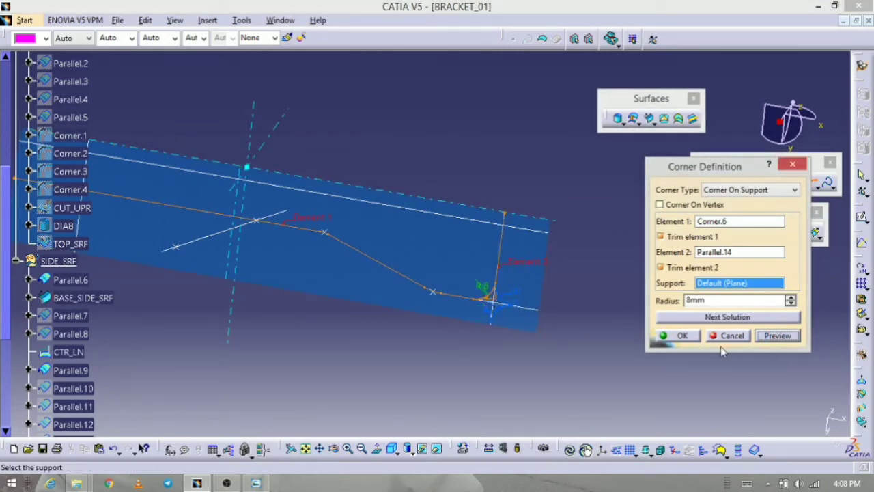
{"action": "left_click", "coordinate": [695, 339]}
- Colour the Corner.7 curve magenta
{"action": "middle_click_drag", "start_coordinate": [497, 355], "coordinate": [706, 366]}
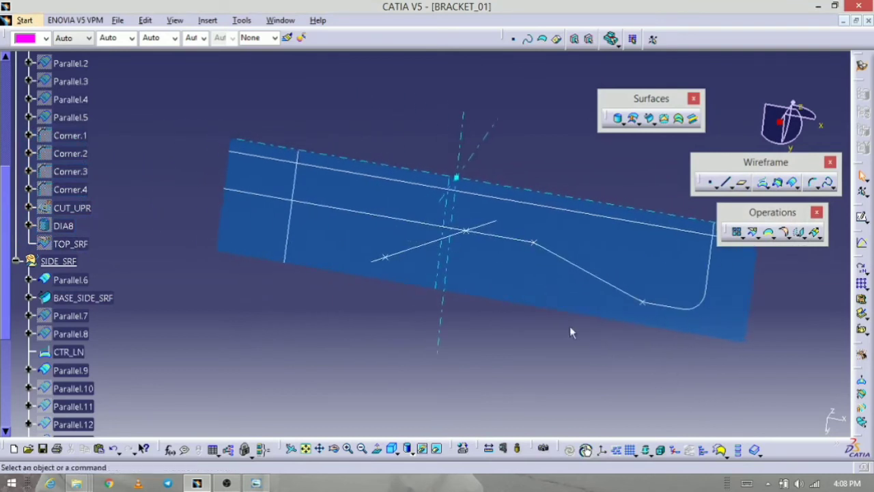
{"action": "left_click", "coordinate": [81, 315]}
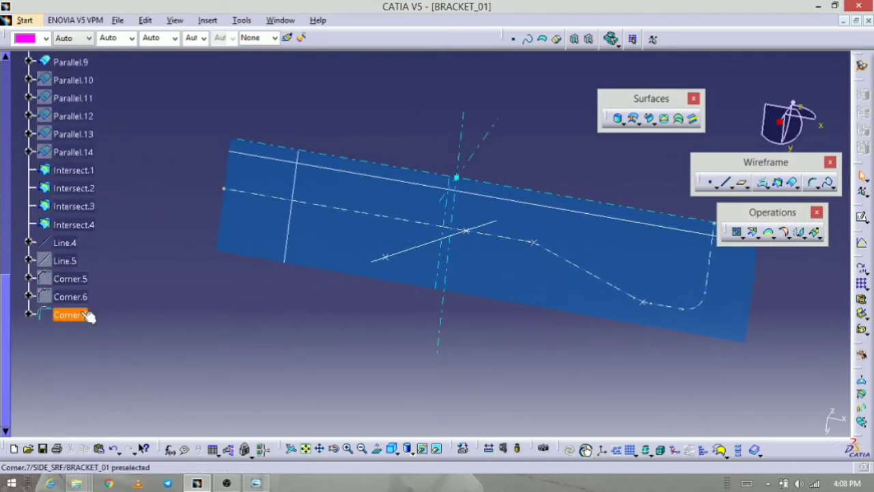
{"action": "left_click", "coordinate": [46, 38]}
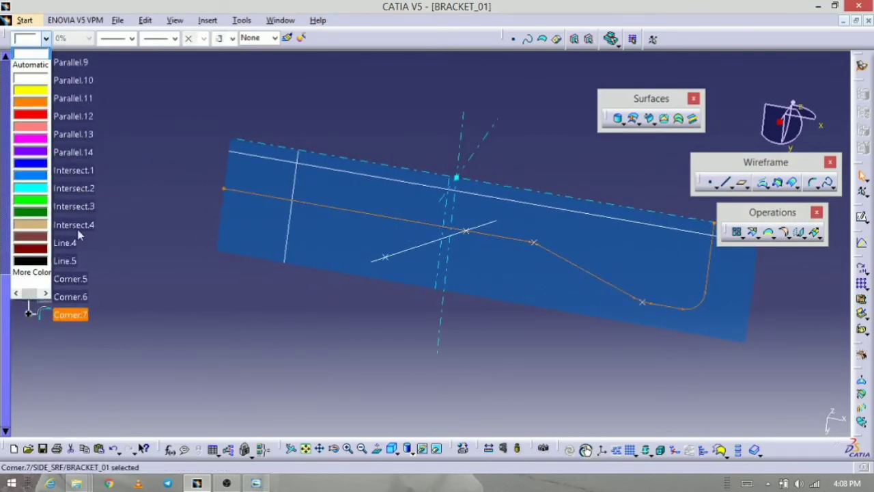
{"action": "left_click", "coordinate": [31, 139]}
{"action": "left_click", "coordinate": [604, 365]}
- Bring Parallel.7 back from the hidden space into the visible space
{"action": "middle_click_drag", "start_coordinate": [624, 360], "coordinate": [587, 413]}
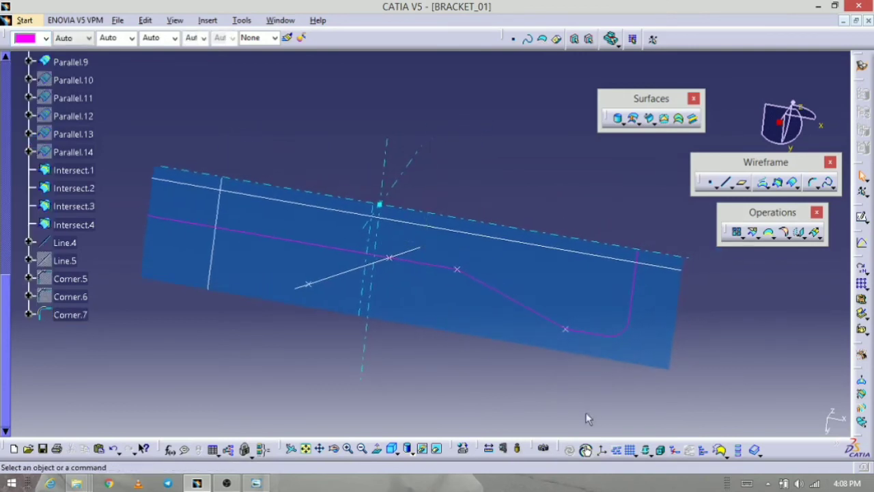
{"action": "middle_click_drag", "start_coordinate": [485, 398], "coordinate": [564, 377]}
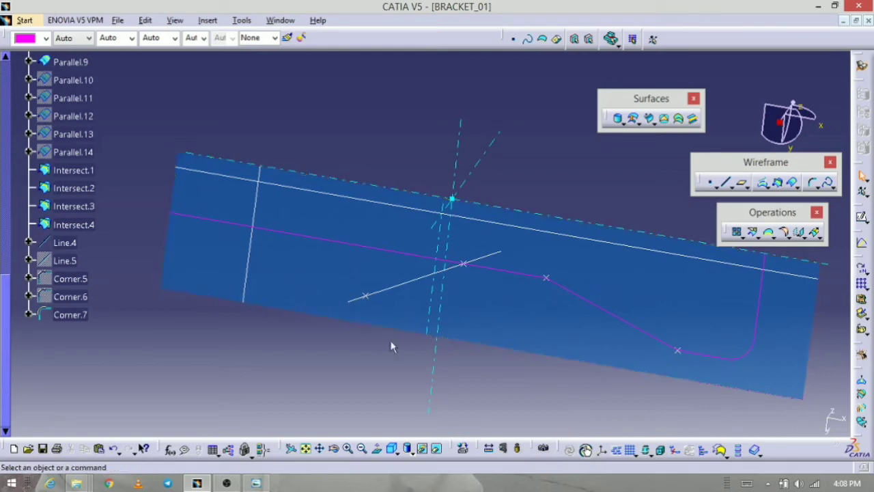
{"action": "left_click", "coordinate": [437, 453]}
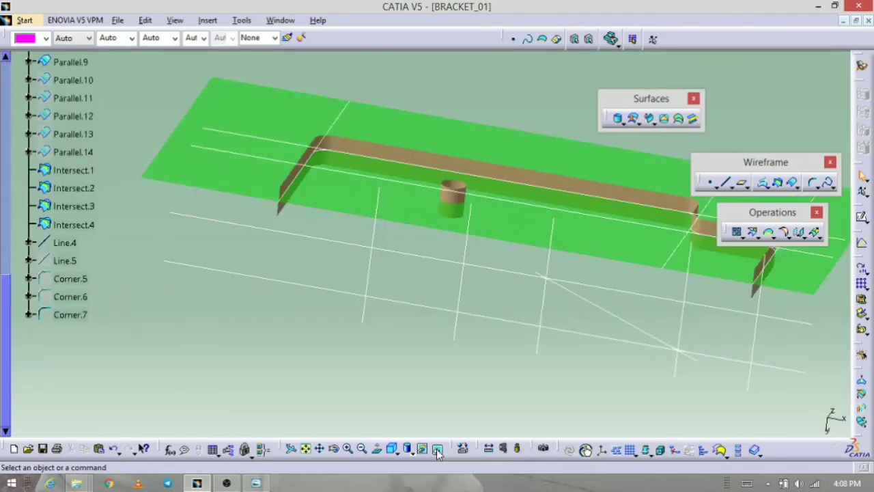
{"action": "right_click", "coordinate": [503, 320]}
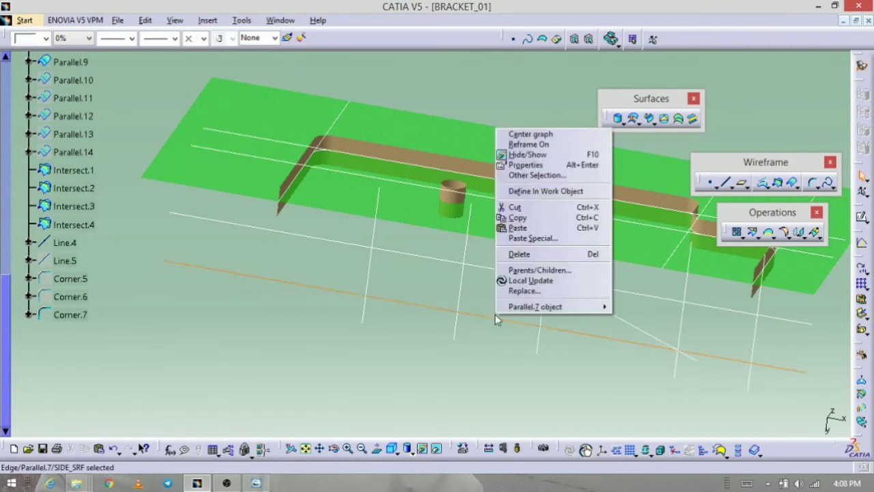
{"action": "left_click", "coordinate": [536, 155]}
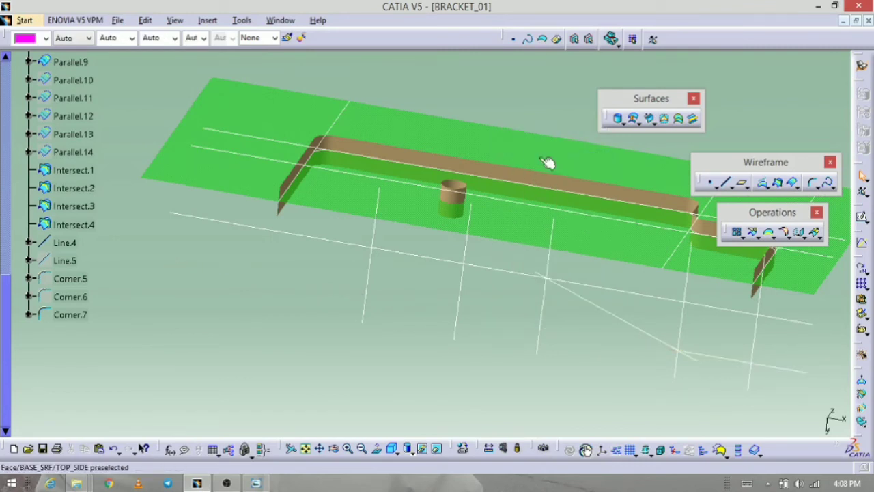
{"action": "left_click", "coordinate": [438, 451]}
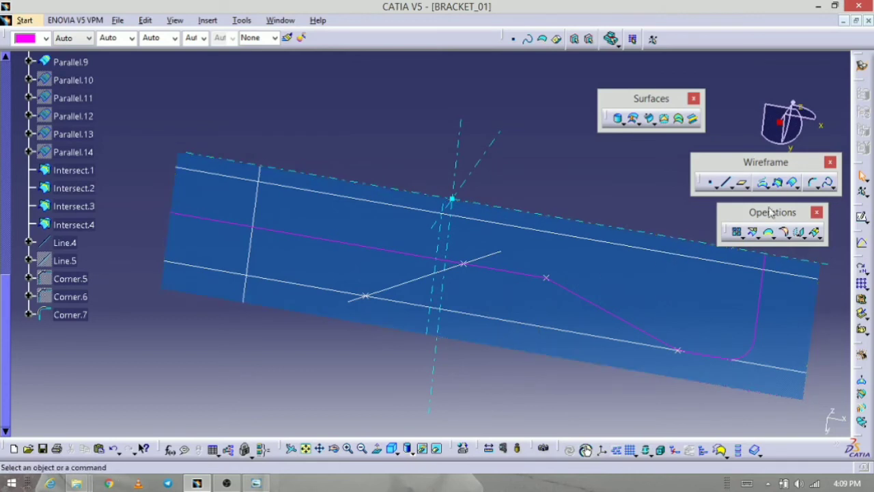
- Create a 20 mm corner between Line.4 and Parallel.7, trimming both elements
{"action": "left_click", "coordinate": [792, 183]}
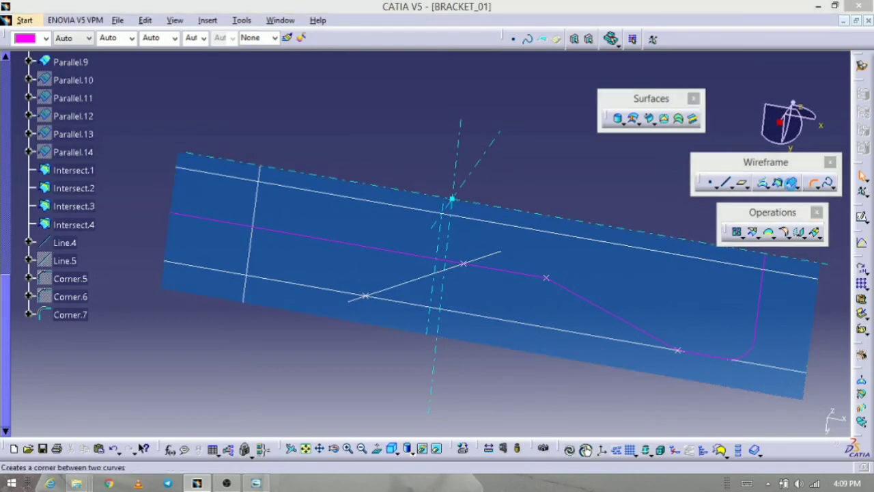
{"action": "left_click", "coordinate": [390, 291]}
{"action": "left_click", "coordinate": [334, 291]}
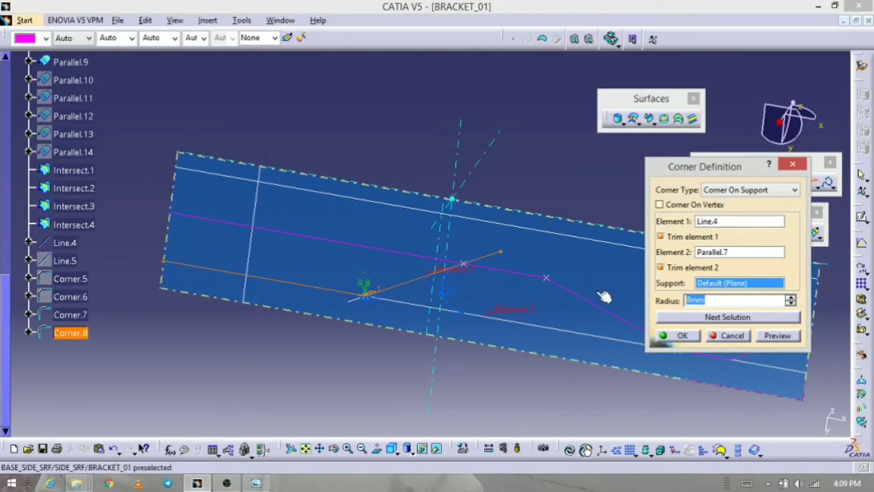
{"action": "type", "text": "20"}
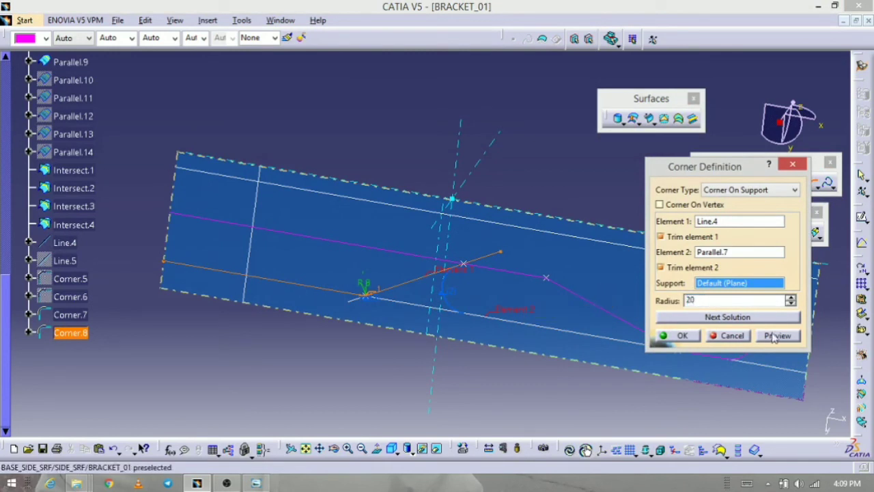
{"action": "left_click", "coordinate": [778, 336]}
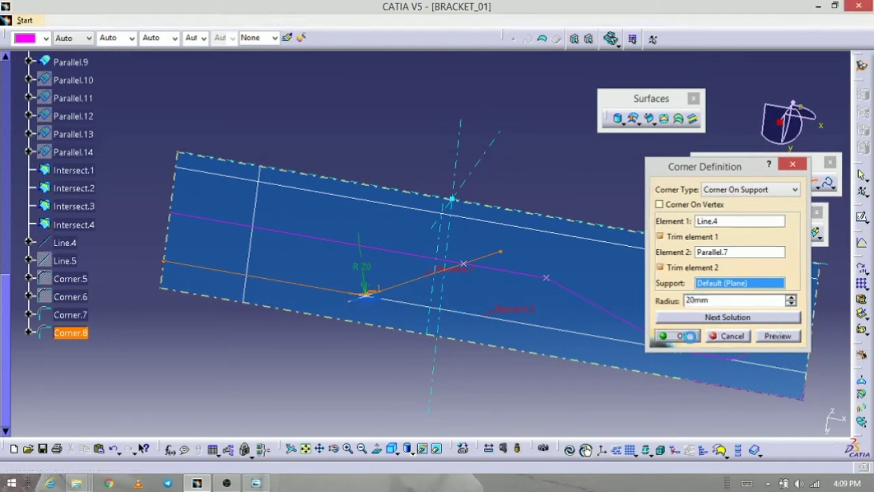
{"action": "left_click", "coordinate": [678, 336]}
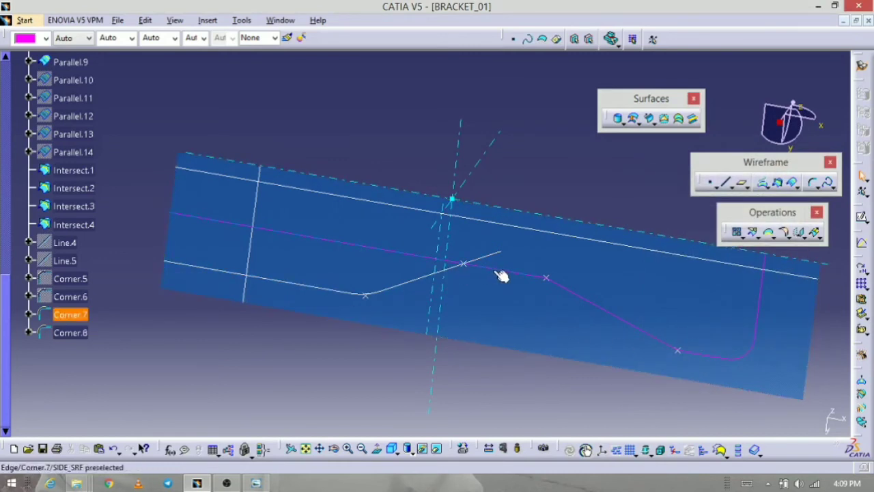
- Create a 10 mm corner between Corner.7 and Corner.8, trimming both elements into one stepped outline
{"action": "left_click", "coordinate": [812, 182]}
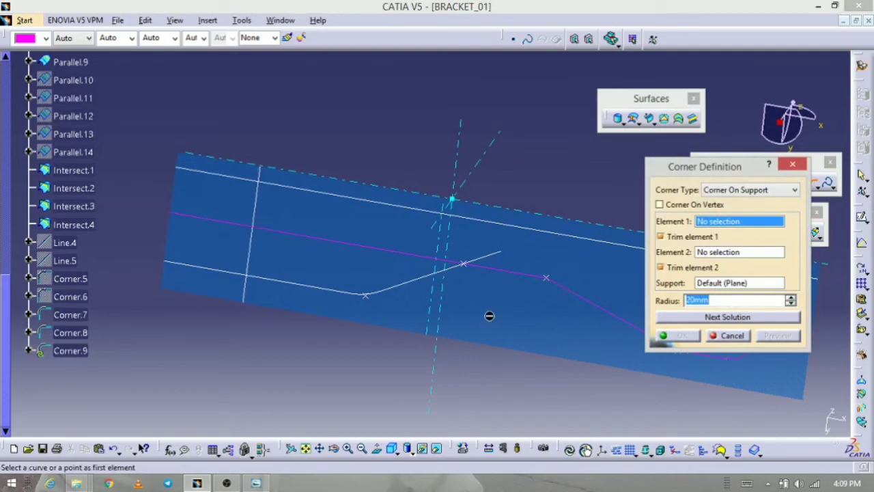
{"action": "left_click", "coordinate": [469, 267]}
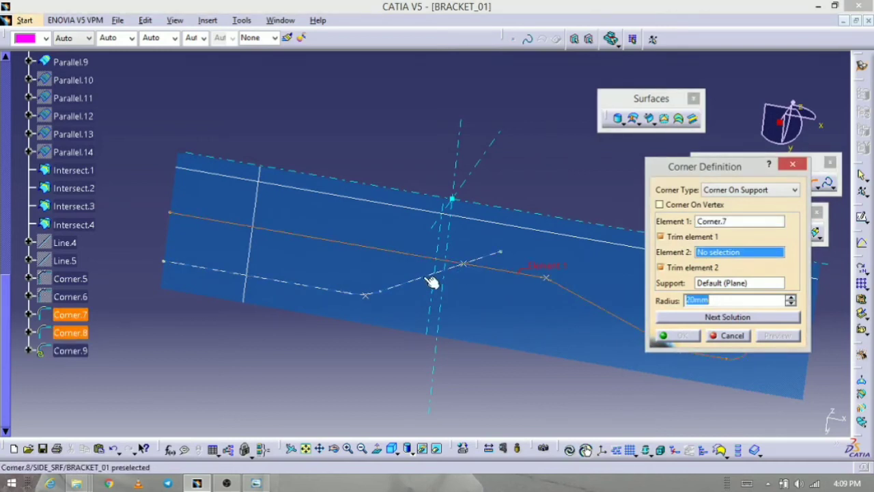
{"action": "left_click", "coordinate": [424, 276]}
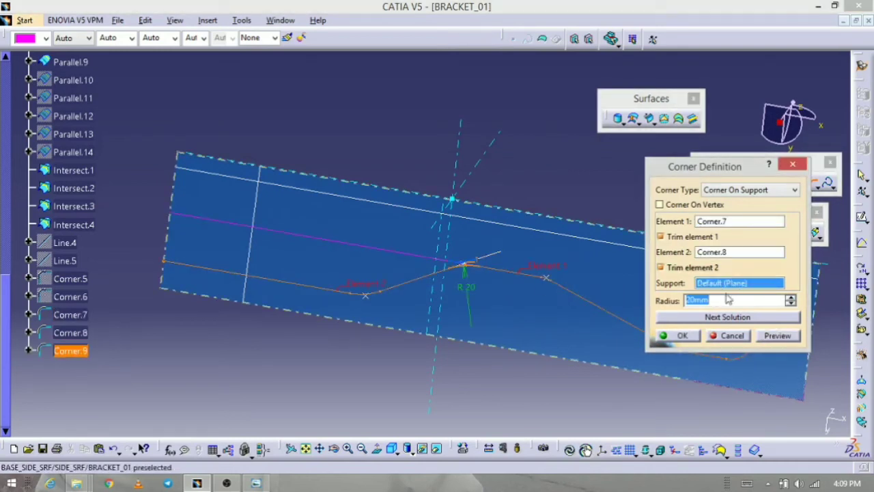
{"action": "type", "text": "10"}
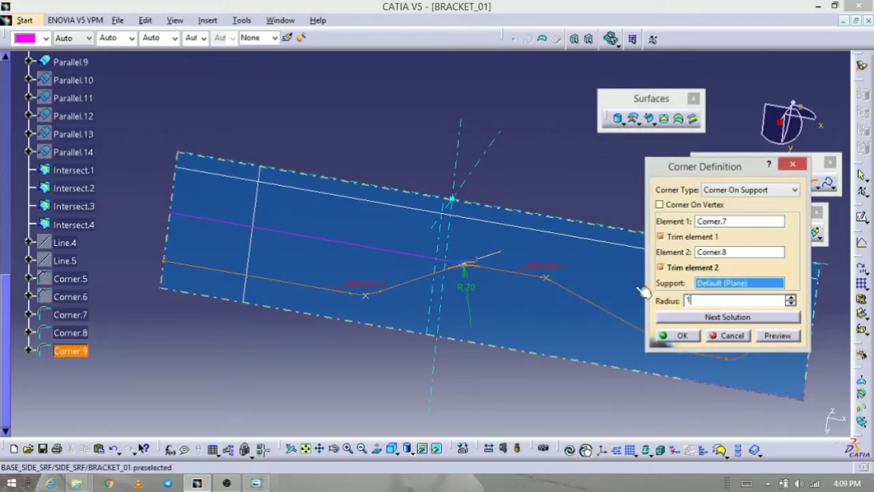
{"action": "left_click", "coordinate": [771, 336]}
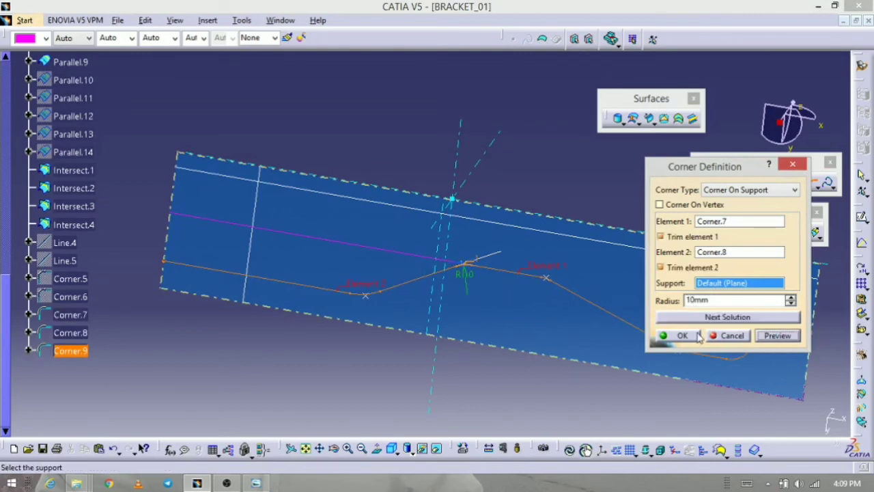
{"action": "left_click", "coordinate": [673, 335]}
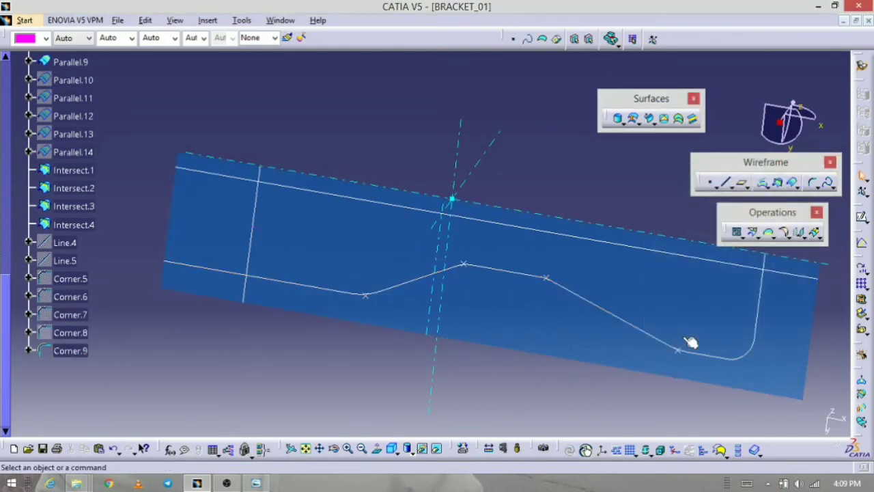
- Create an 8 mm corner between Corner.9 and Parallel.9, trimming both elements and choosing the solution inside the side flange outline
{"action": "left_click", "coordinate": [812, 182]}
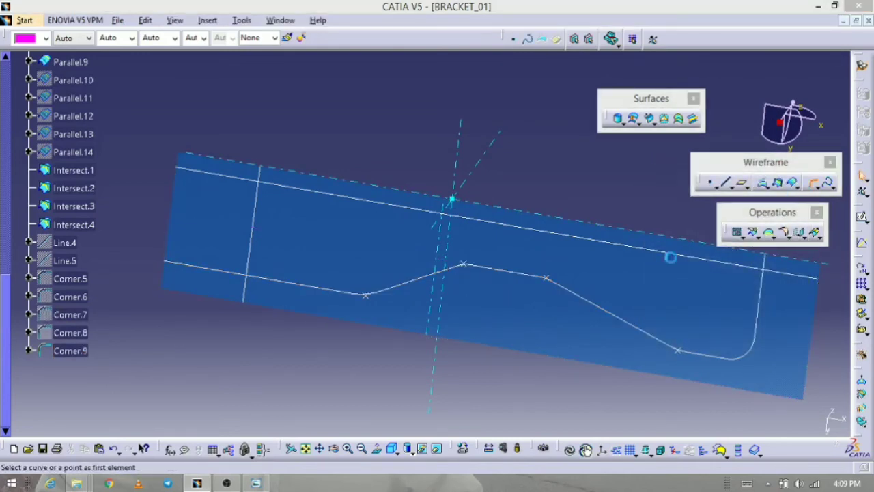
{"action": "left_click", "coordinate": [352, 295]}
{"action": "left_click", "coordinate": [255, 251]}
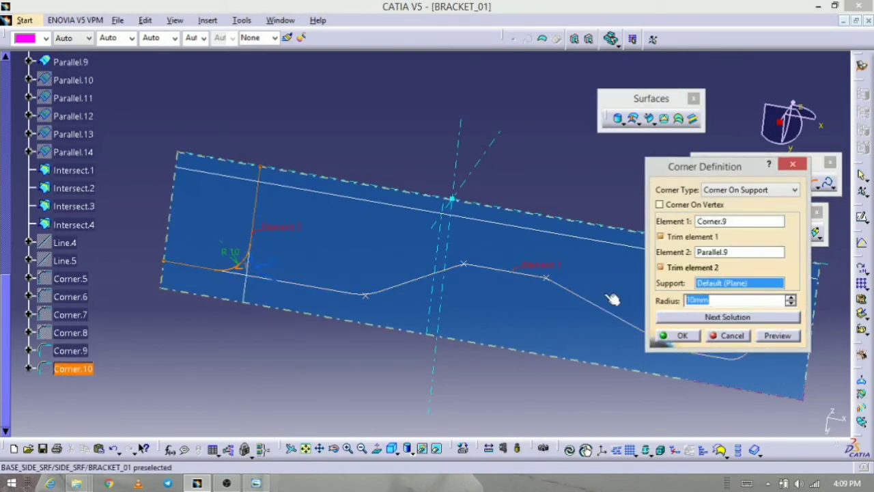
{"action": "type", "text": "8"}
{"action": "left_click", "coordinate": [789, 336]}
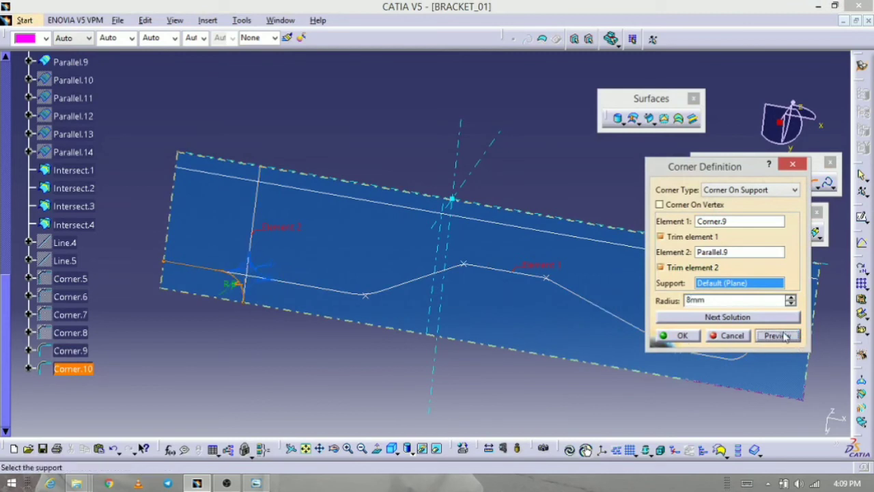
{"action": "left_click", "coordinate": [717, 316]}
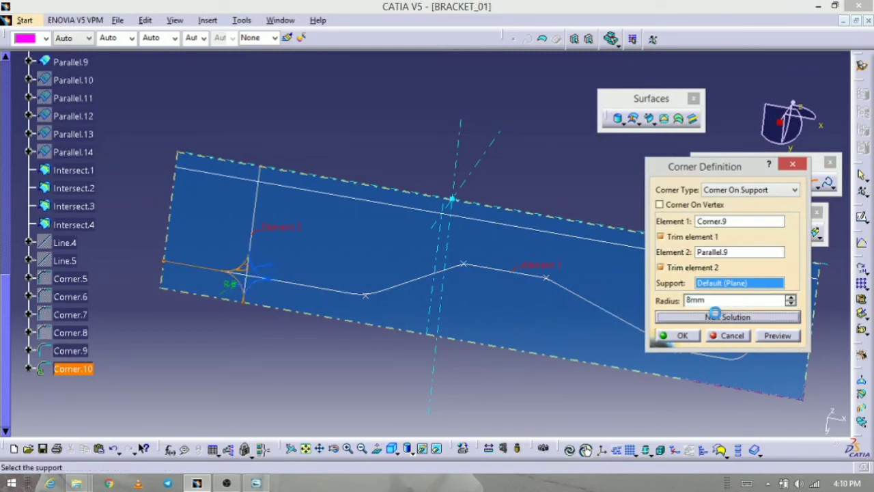
{"action": "left_click", "coordinate": [718, 318]}
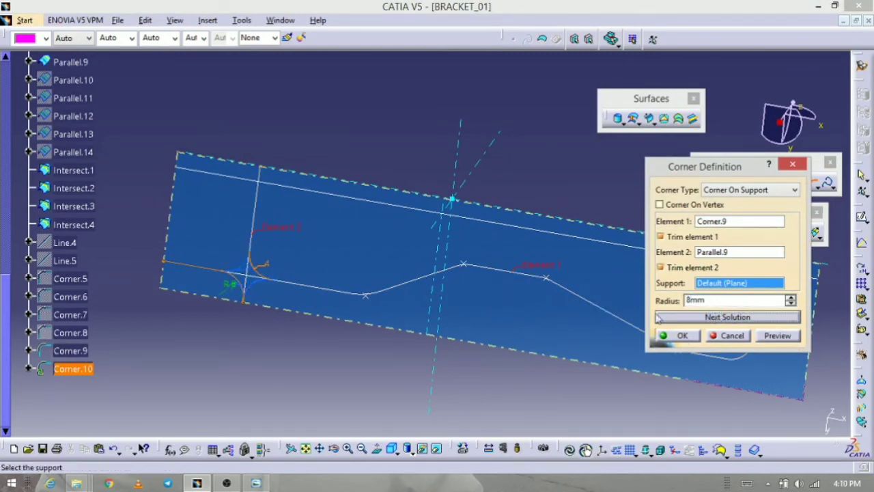
{"action": "left_click", "coordinate": [783, 336]}
{"action": "left_click", "coordinate": [681, 337]}
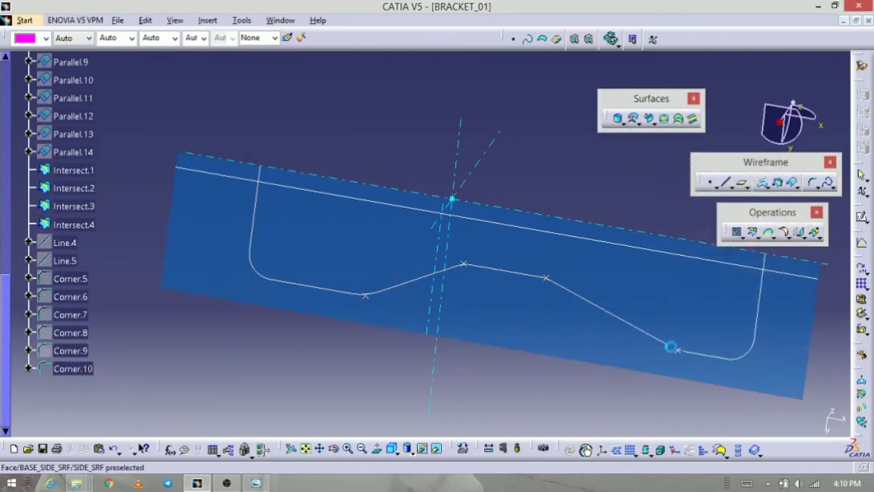
- Sweep a line along Corner.10 with BASE_SIDE_SRF as reference surface, at 90deg with both lengths 5mm
{"action": "middle_click_drag", "start_coordinate": [539, 376], "coordinate": [562, 380]}
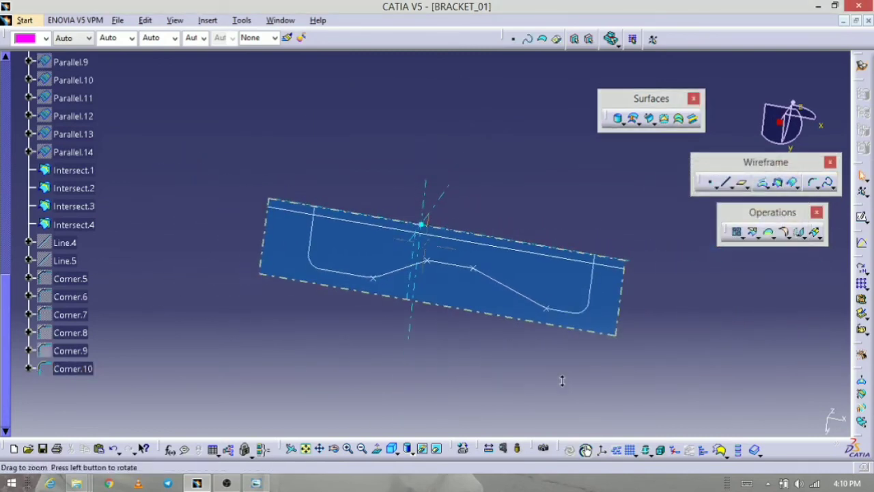
{"action": "middle_click_drag", "start_coordinate": [583, 287], "coordinate": [340, 398]}
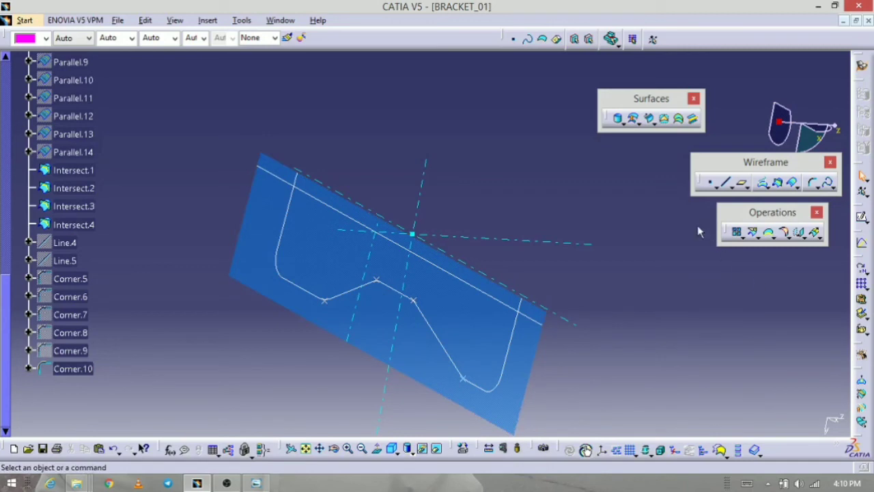
{"action": "left_click", "coordinate": [649, 119]}
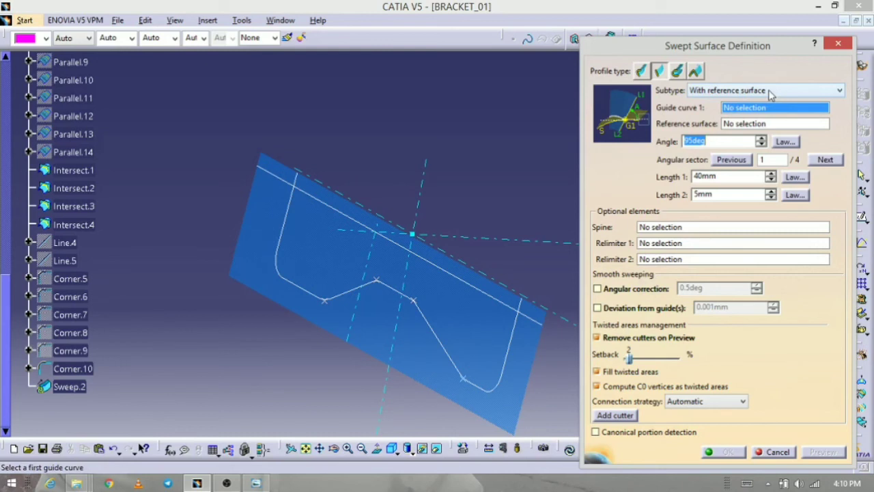
{"action": "left_click", "coordinate": [495, 391]}
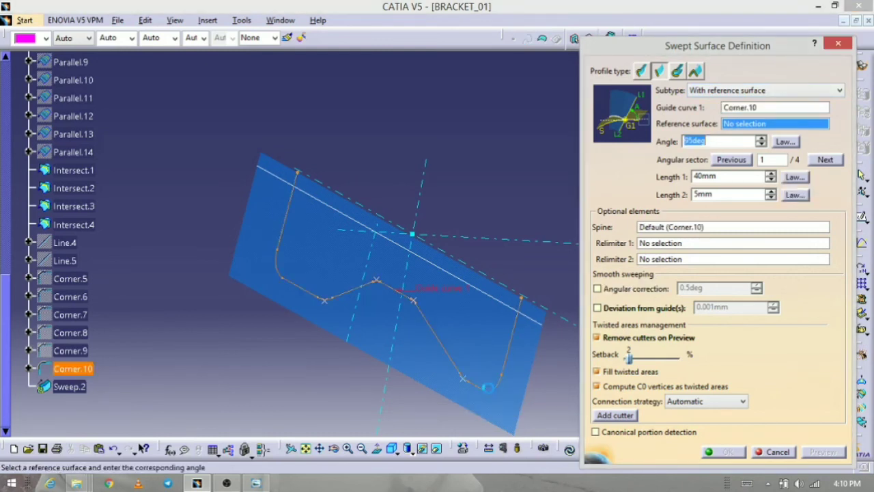
{"action": "left_click", "coordinate": [464, 336]}
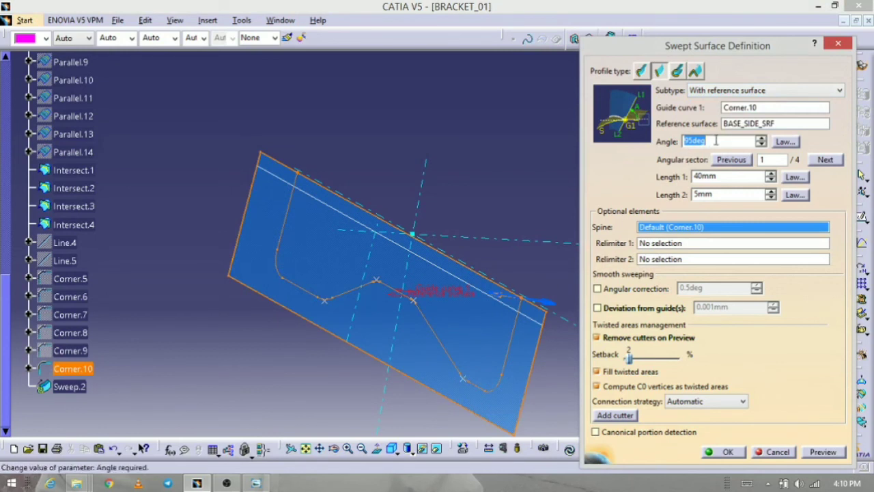
{"action": "type", "text": "90"}
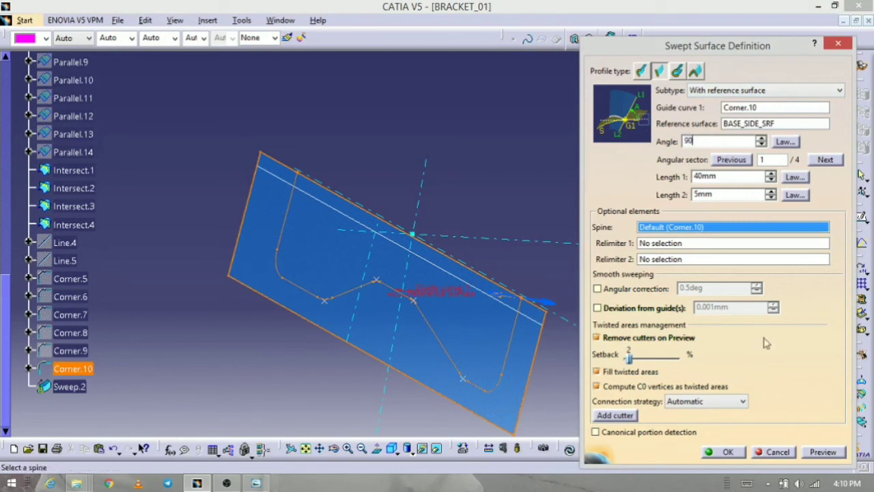
{"action": "left_click", "coordinate": [823, 452]}
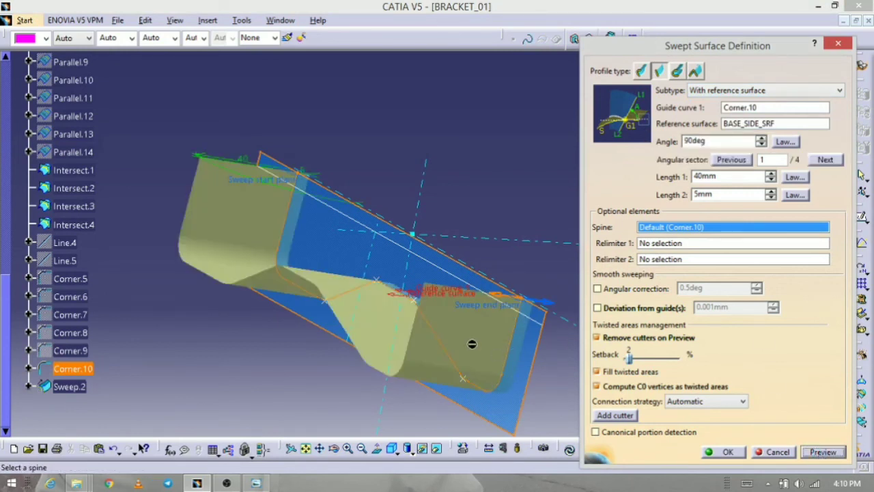
{"action": "middle_click_drag", "start_coordinate": [471, 344], "coordinate": [456, 355]}
{"action": "left_click", "coordinate": [726, 179]}
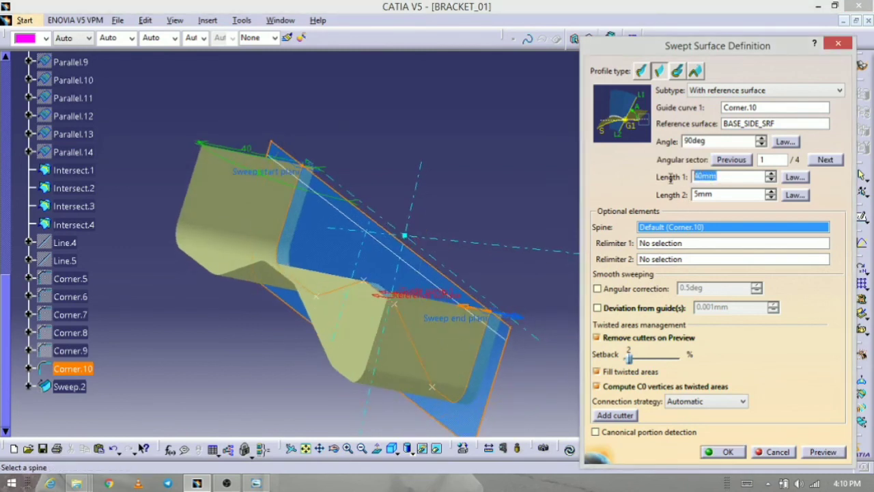
{"action": "type", "text": "5"}
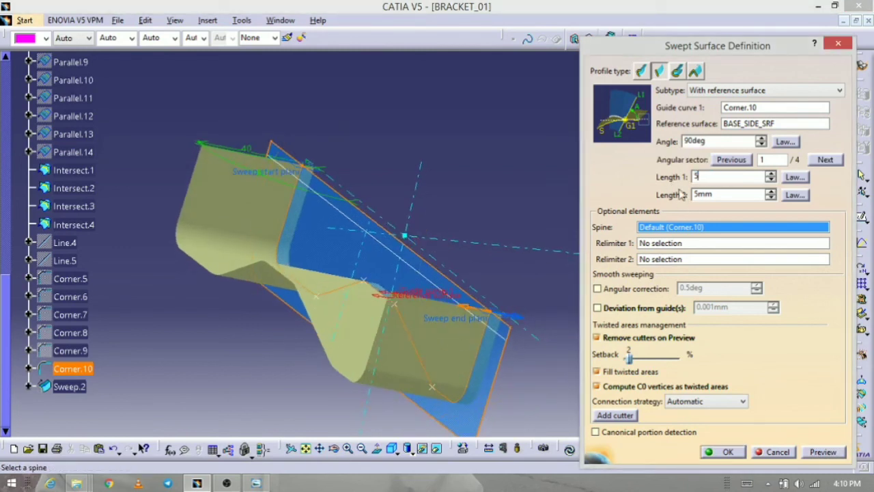
{"action": "left_click", "coordinate": [825, 452]}
{"action": "left_click", "coordinate": [726, 453]}
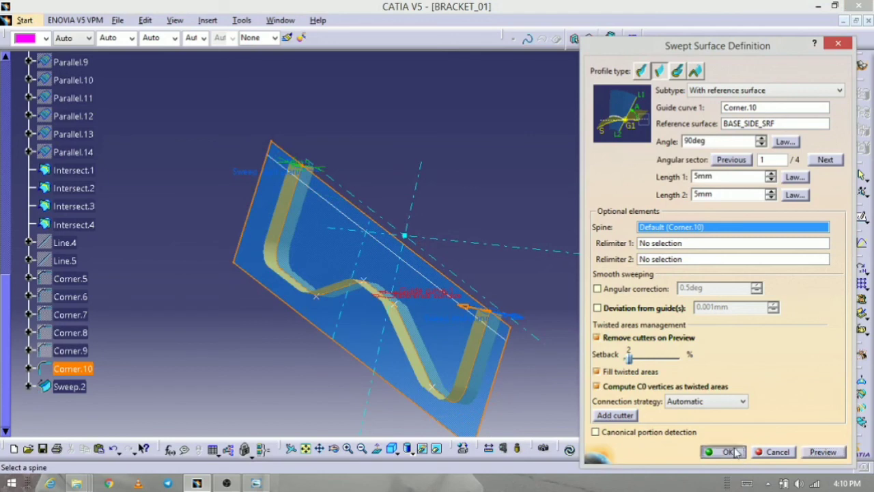
- Rename the new swept surface as CUT_SIDE_SRF and colour it tan
{"action": "middle_click_drag", "start_coordinate": [595, 412], "coordinate": [478, 353]}
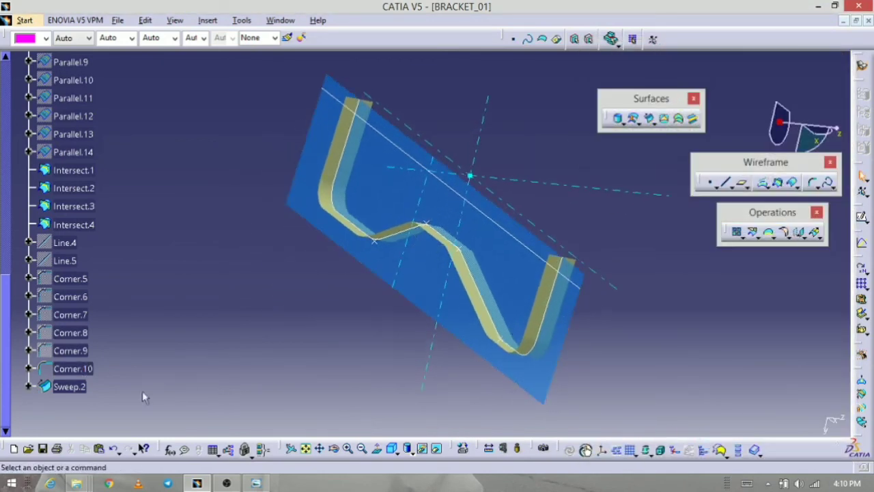
{"action": "left_click", "coordinate": [86, 387]}
{"action": "key", "text": "alt+Return"}
{"action": "type", "text": "CUT_SIDE_SRF"}
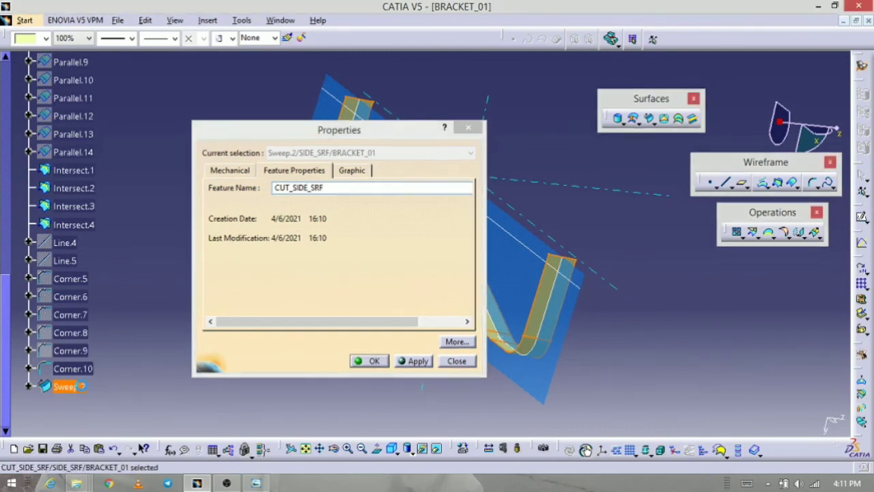
{"action": "key", "text": "Return"}
{"action": "left_click", "coordinate": [46, 37]}
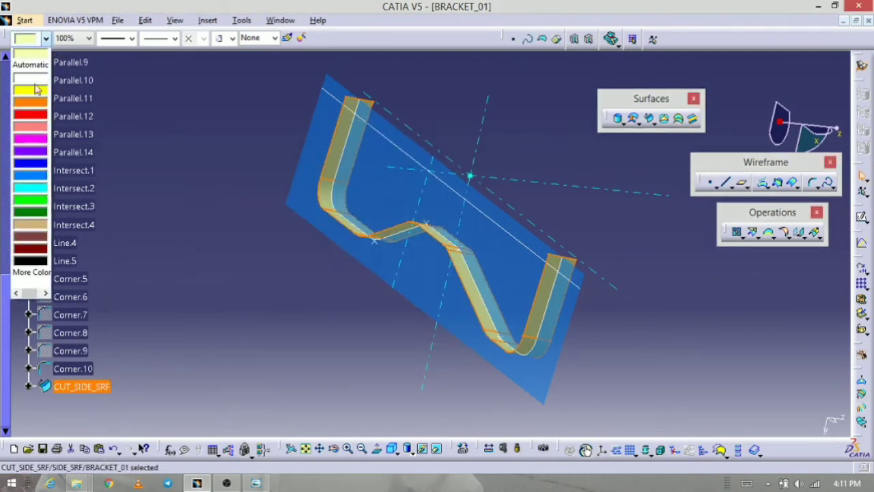
{"action": "left_click", "coordinate": [21, 225]}
{"action": "left_click", "coordinate": [311, 363]}
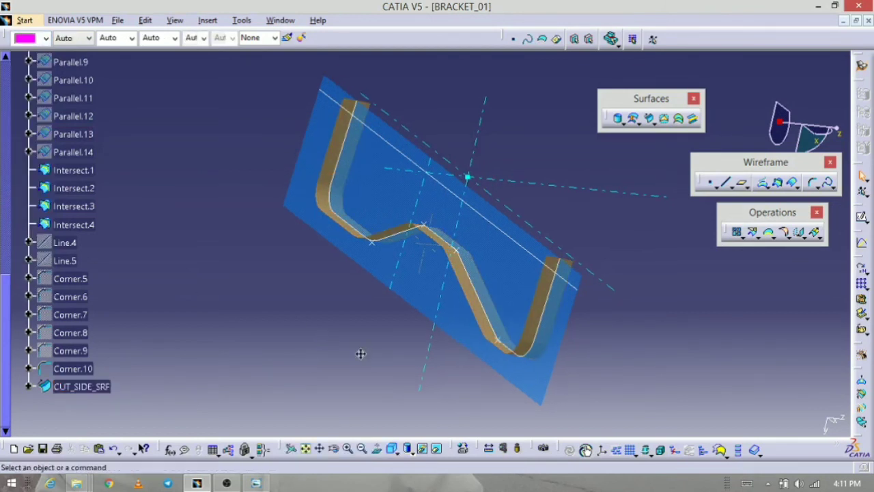
- Hide Corner.10 and the straight parallel curve near the upper edge of BASE_SIDE_SRF
{"action": "middle_click_drag", "start_coordinate": [359, 354], "coordinate": [357, 380], "text": "ctrl"}
{"action": "right_click", "coordinate": [87, 369]}
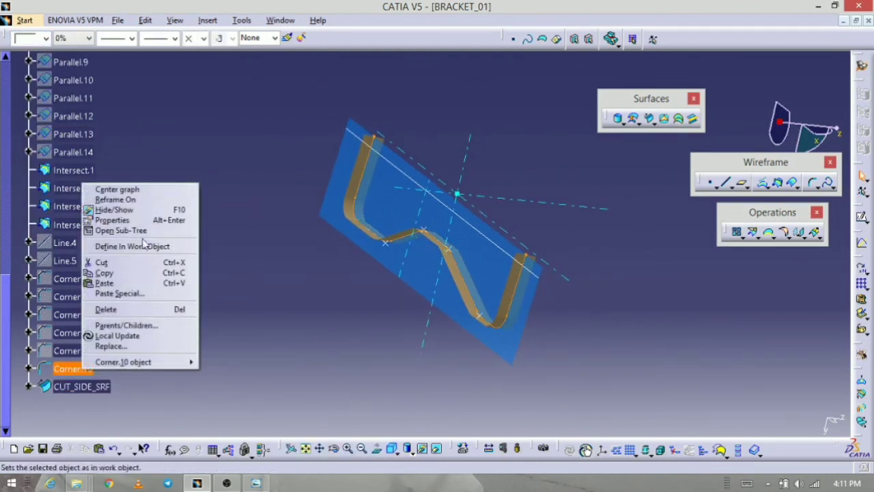
{"action": "left_click", "coordinate": [116, 209]}
{"action": "middle_click_drag", "start_coordinate": [364, 370], "coordinate": [339, 417]}
{"action": "middle_click_drag", "start_coordinate": [339, 417], "coordinate": [364, 346], "text": "ctrl"}
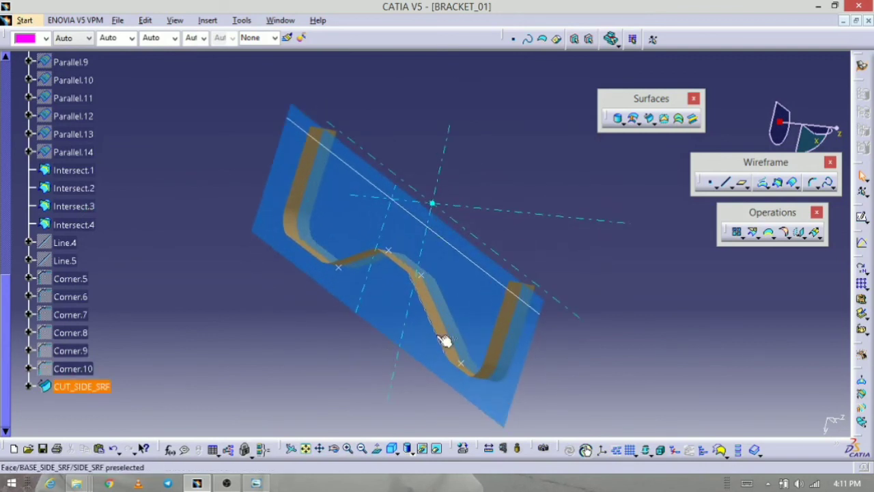
{"action": "right_click", "coordinate": [480, 272]}
{"action": "left_click", "coordinate": [502, 299]}
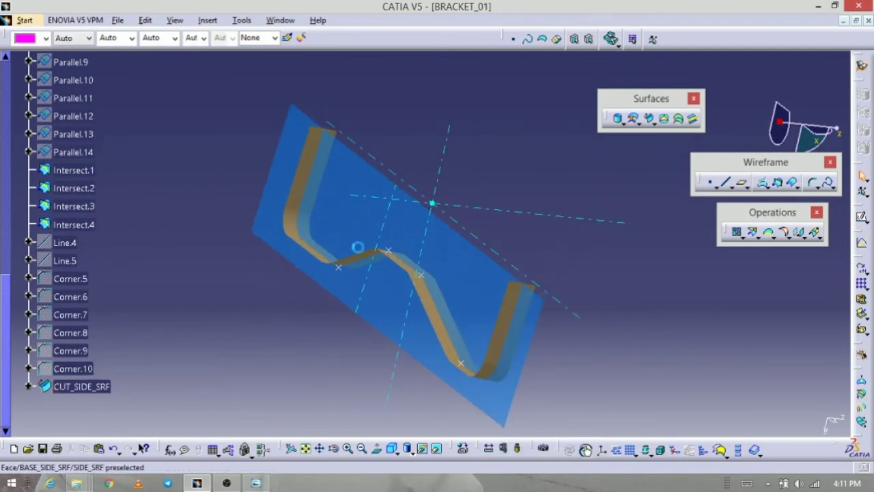
- Split BASE_SIDE_SRF with CUT_SIDE_SRF, keeping the area inside the outline, and hide the cutting surface
{"action": "middle_click_drag", "start_coordinate": [478, 349], "coordinate": [681, 232]}
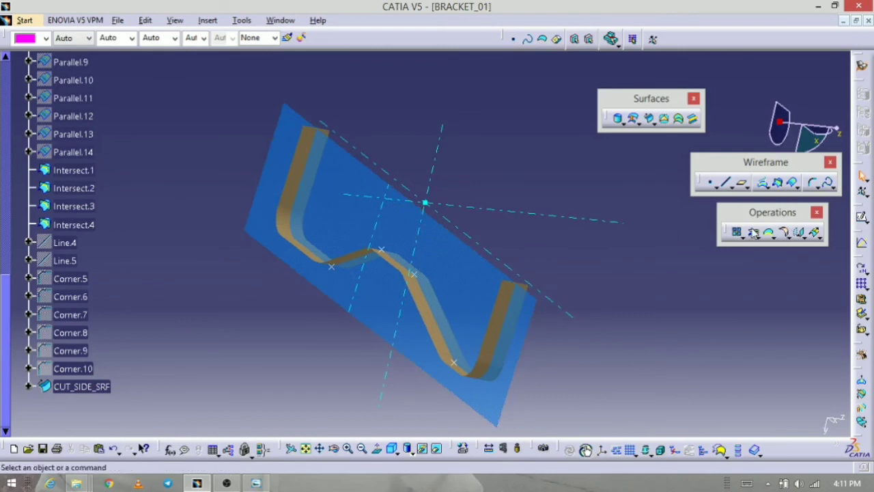
{"action": "left_click", "coordinate": [752, 232]}
{"action": "left_click", "coordinate": [468, 296]}
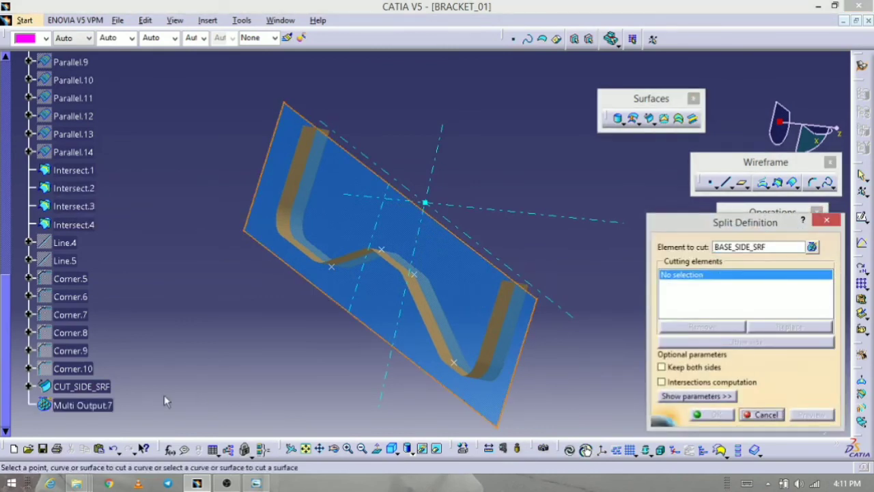
{"action": "left_click", "coordinate": [75, 387]}
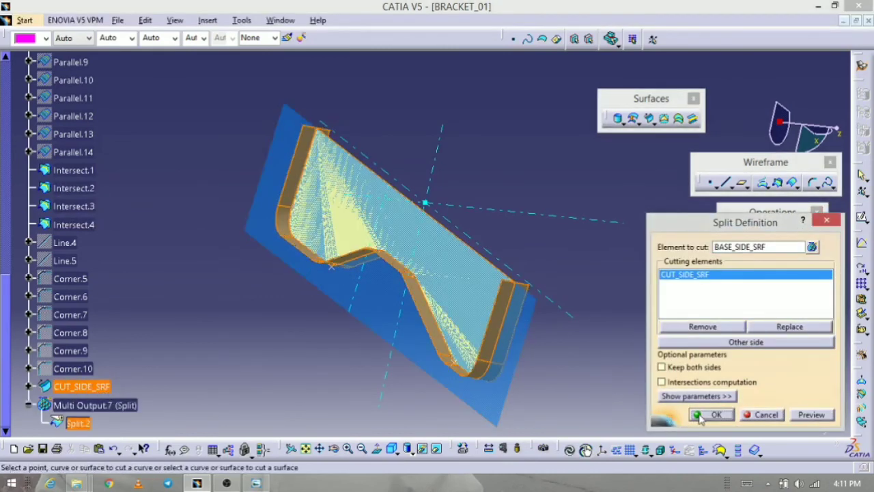
{"action": "left_click", "coordinate": [702, 417]}
{"action": "right_click", "coordinate": [86, 386]}
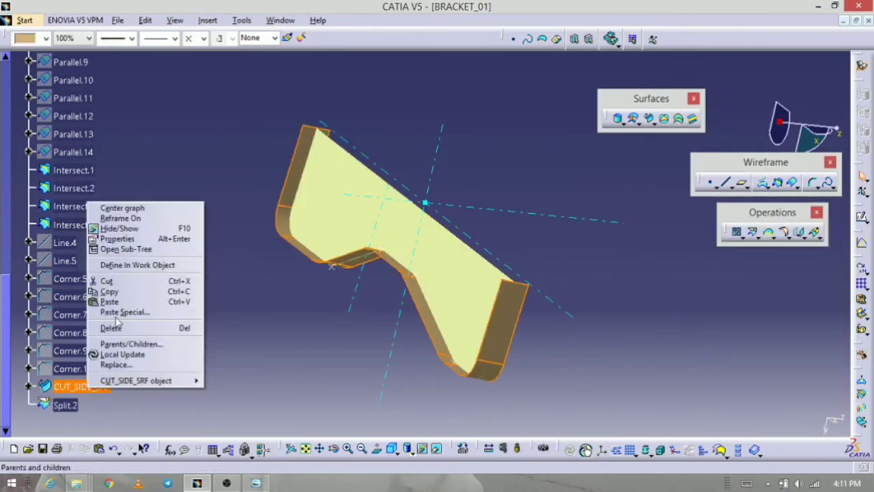
{"action": "left_click", "coordinate": [129, 229]}
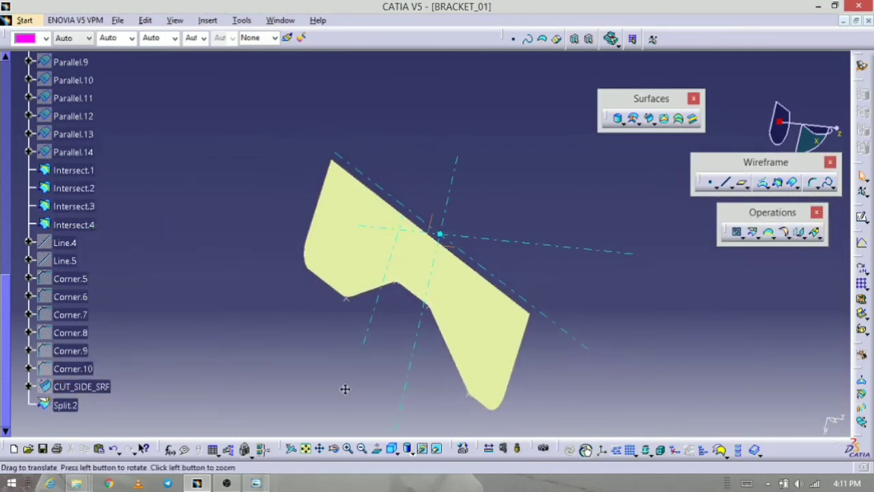
- Rename the split side surface as SIDE_SRF and colour it yellow
{"action": "middle_click_drag", "start_coordinate": [345, 389], "coordinate": [319, 366]}
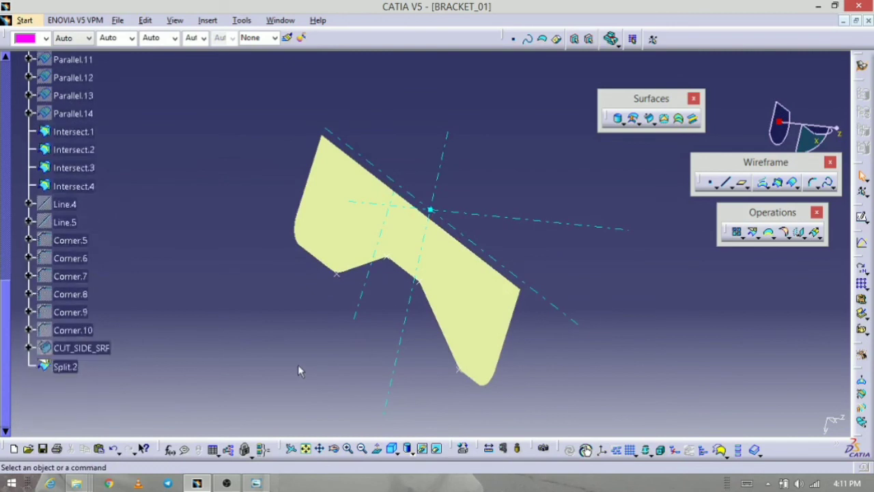
{"action": "left_click", "coordinate": [65, 366]}
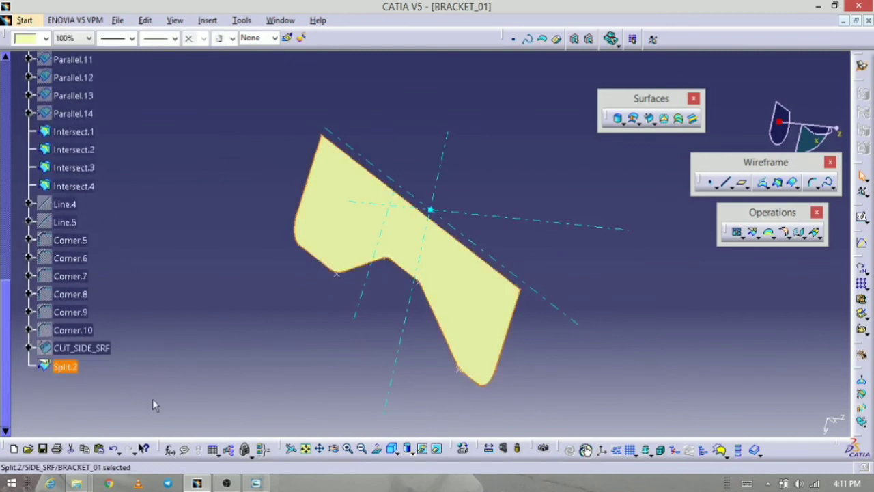
{"action": "key", "text": "alt+Return"}
{"action": "type", "text": "SIDE_S"}
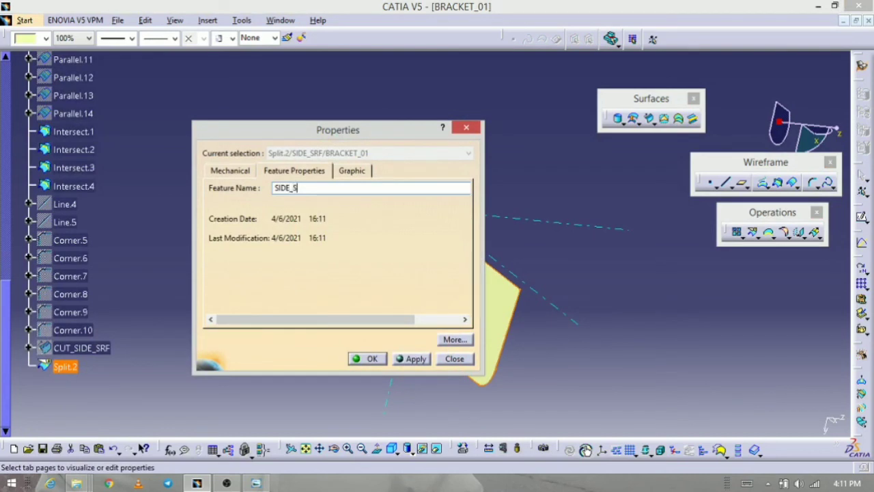
{"action": "type", "text": "RF"}
{"action": "key", "text": "Return"}
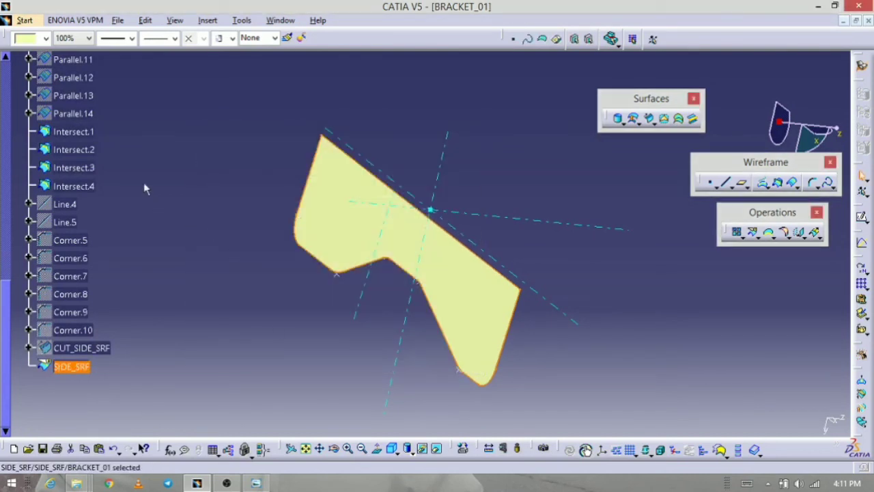
{"action": "left_click", "coordinate": [43, 39]}
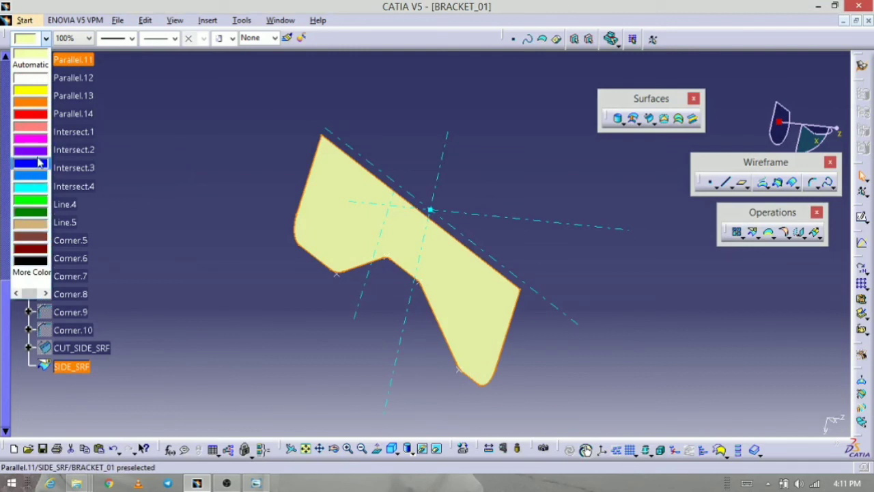
{"action": "left_click", "coordinate": [36, 93]}
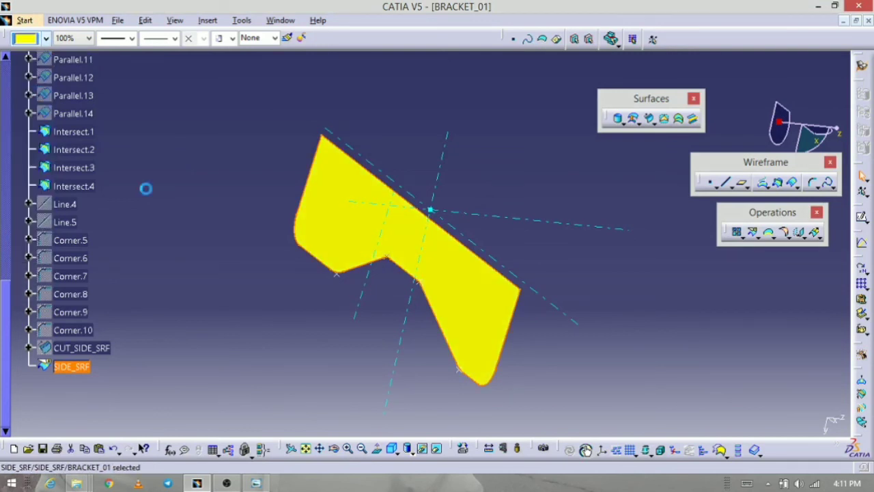
{"action": "left_click", "coordinate": [262, 348]}
{"action": "middle_click_drag", "start_coordinate": [227, 352], "coordinate": [206, 410]}
{"action": "middle_click_drag", "start_coordinate": [420, 196], "coordinate": [370, 226]}
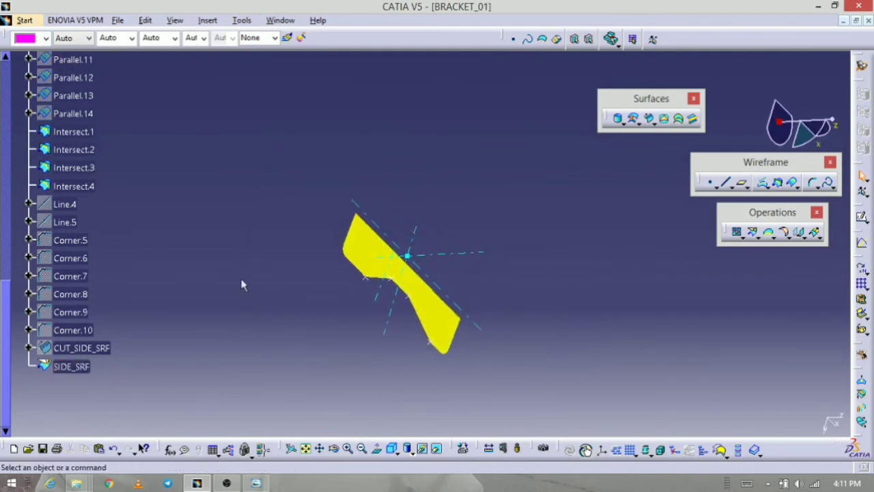
- Show the hidden TOP_SRF alongside the yellow side surface
{"action": "scroll", "coordinate": [218, 288], "scroll_direction": "up", "scroll_amount": 6}
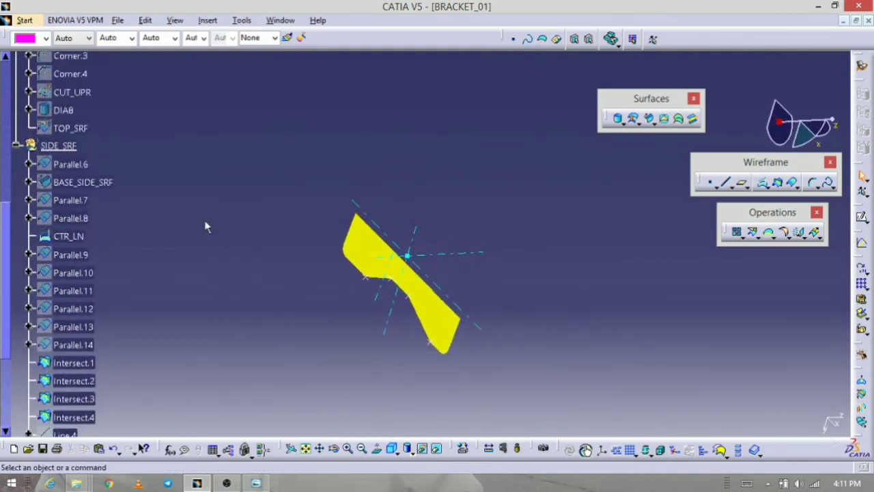
{"action": "right_click", "coordinate": [72, 128]}
{"action": "left_click", "coordinate": [125, 151]}
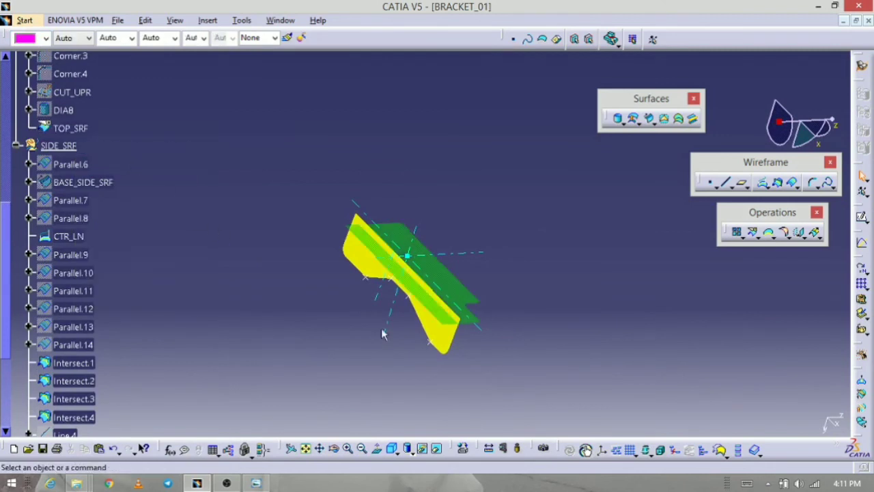
{"action": "middle_click_drag", "start_coordinate": [383, 332], "coordinate": [310, 314]}
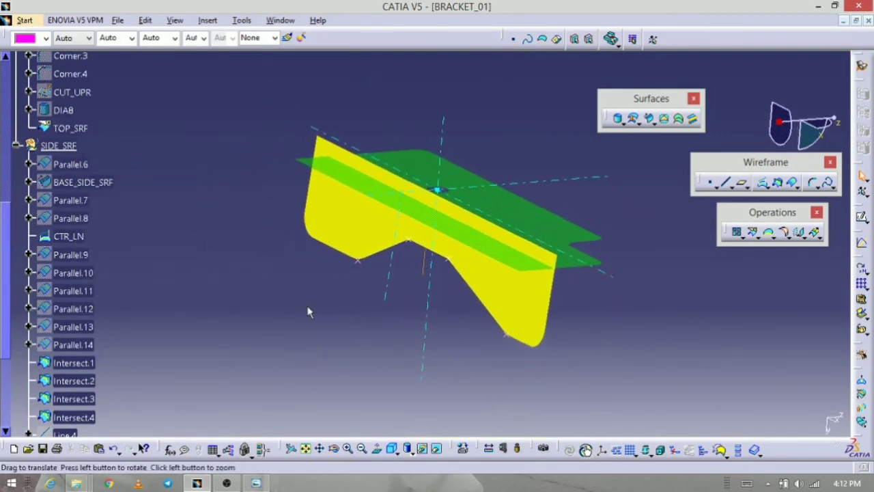
- Collapse the SIDE_SRF and TOP_SIDE geometrical sets in the specification tree
{"action": "scroll", "coordinate": [267, 294], "scroll_direction": "down", "scroll_amount": 1}
{"action": "scroll", "coordinate": [267, 293], "scroll_direction": "up", "scroll_amount": 2}
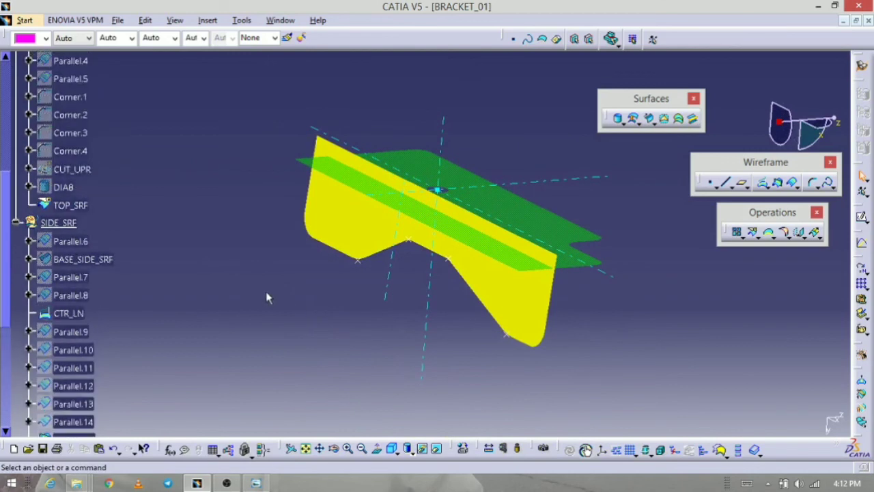
{"action": "left_click", "coordinate": [16, 223]}
{"action": "scroll", "coordinate": [19, 218], "scroll_direction": "up", "scroll_amount": 5}
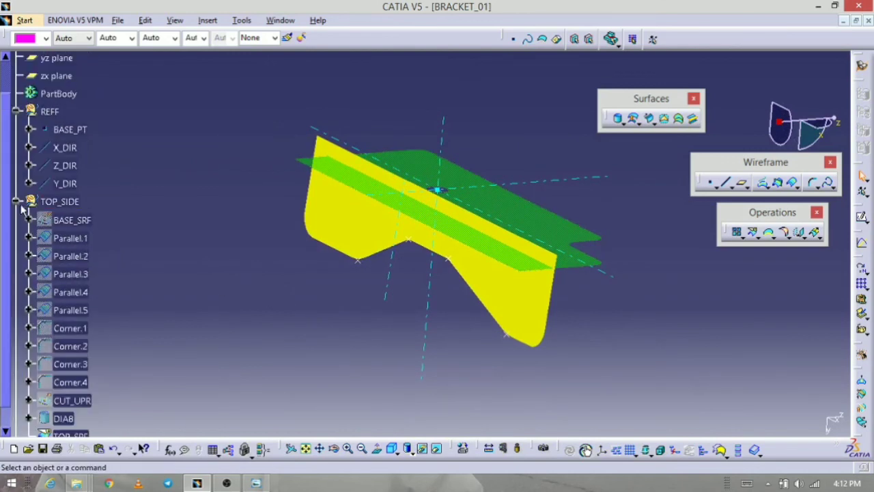
{"action": "left_click", "coordinate": [16, 202]}
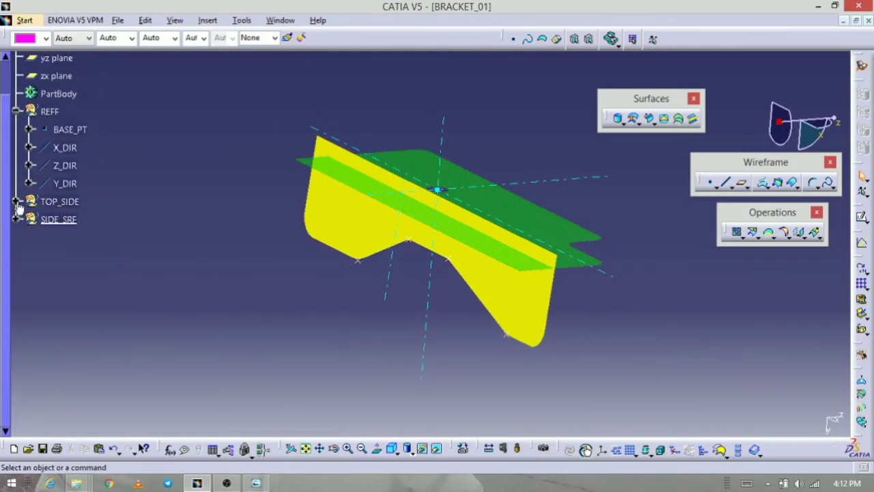
- Insert a new geometrical set named TRIM under BRACKET_01
{"action": "left_click", "coordinate": [208, 20]}
{"action": "left_click", "coordinate": [174, 67]}
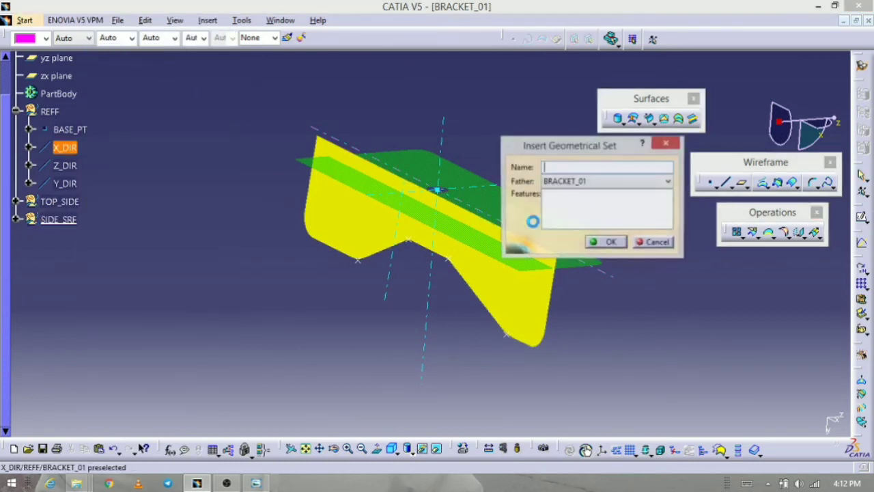
{"action": "type", "text": "TRIM"}
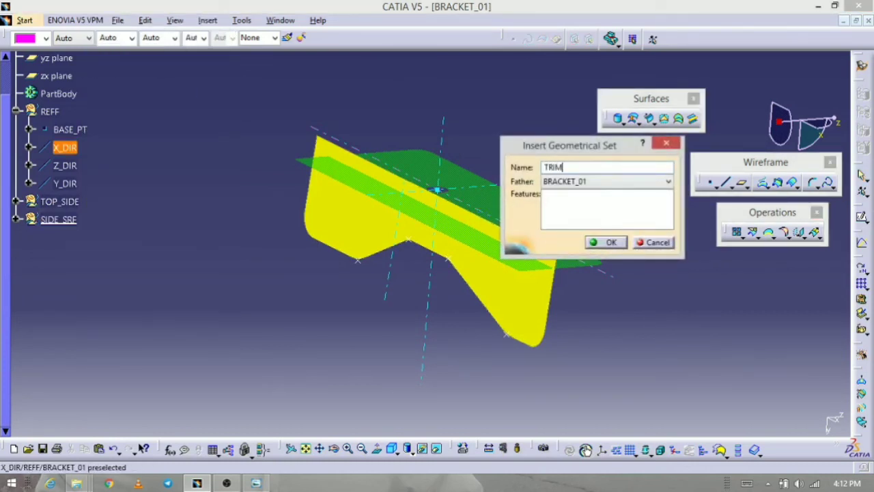
{"action": "key", "text": "Return"}
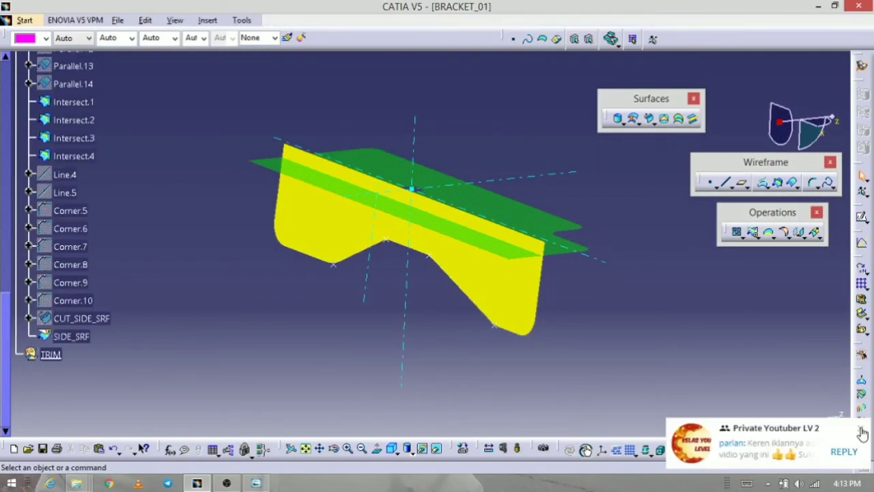
- Trim SIDE_SRF and TOP_SRF against each other in Standard mode, keeping the L-shaped bracket with the holed top flange and lower side flange
{"action": "middle_click_drag", "start_coordinate": [400, 352], "coordinate": [417, 372]}
{"action": "middle_click_drag", "start_coordinate": [471, 364], "coordinate": [523, 339]}
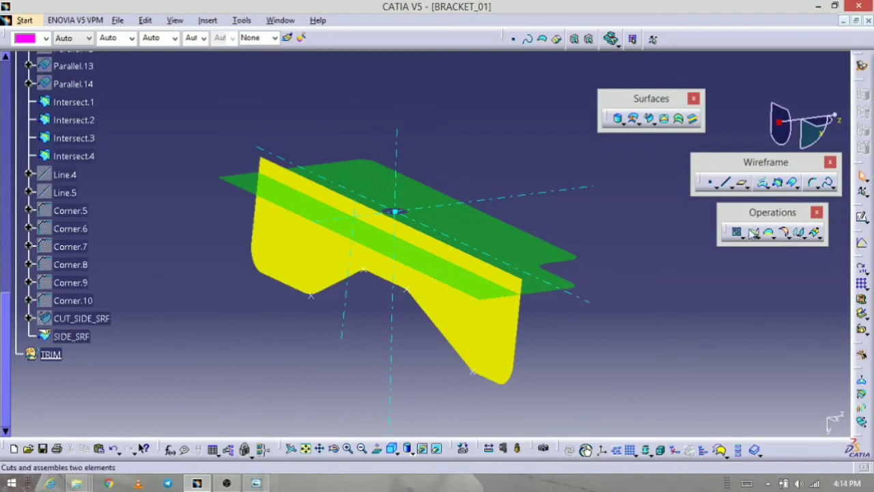
{"action": "left_click", "coordinate": [751, 234]}
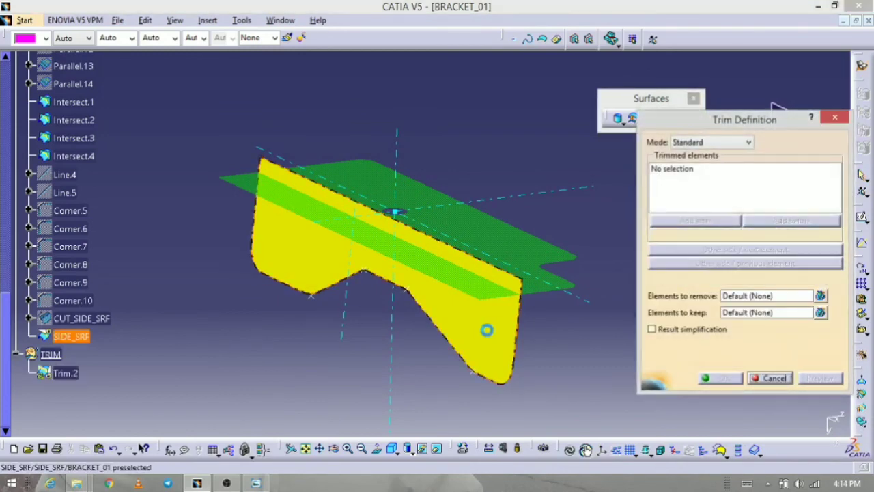
{"action": "left_click", "coordinate": [489, 329]}
{"action": "left_click", "coordinate": [523, 250]}
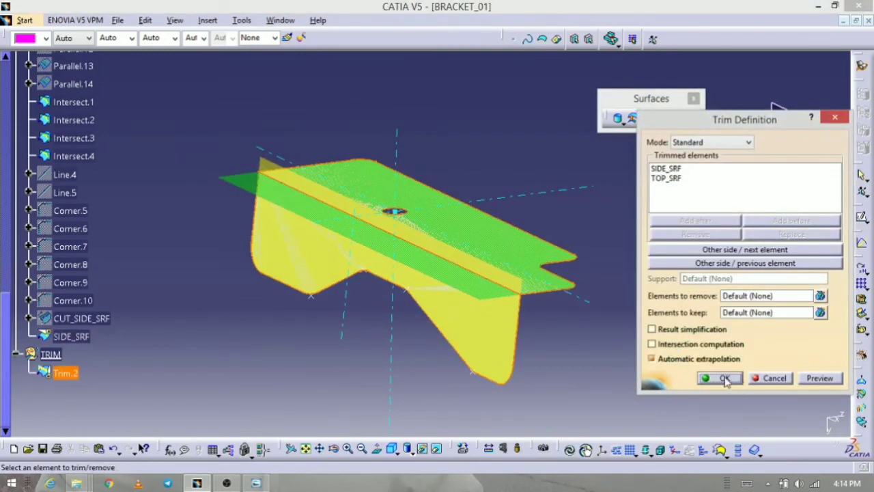
{"action": "left_click", "coordinate": [724, 379]}
- Rename the trimmed surface as END_SRF and colour it blue
{"action": "middle_click_drag", "start_coordinate": [364, 288], "coordinate": [287, 318]}
{"action": "left_click", "coordinate": [67, 373]}
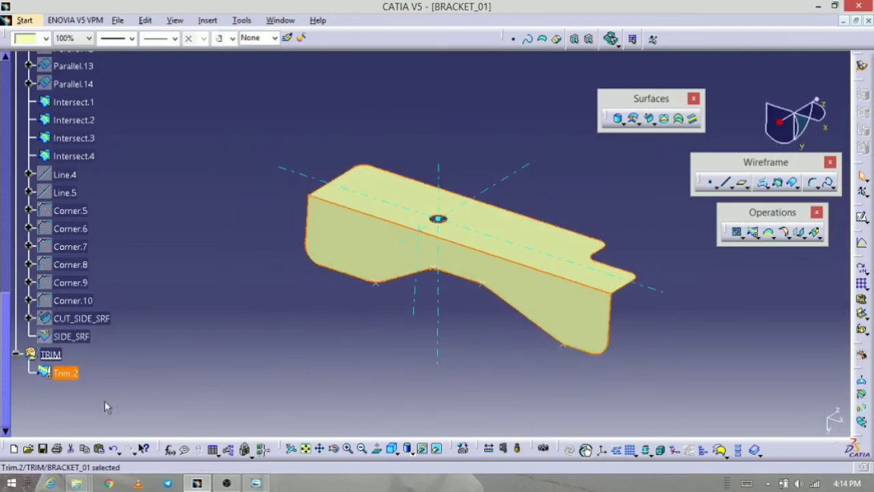
{"action": "key", "text": "alt+Return"}
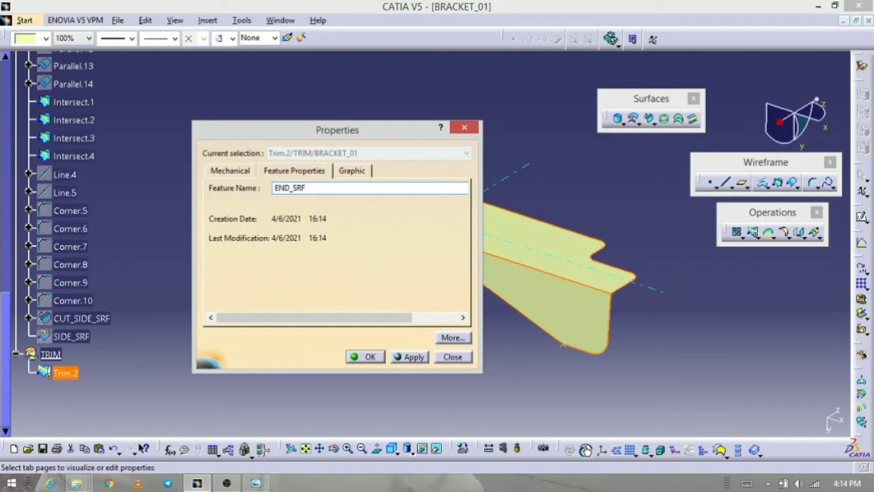
{"action": "key", "text": "Return"}
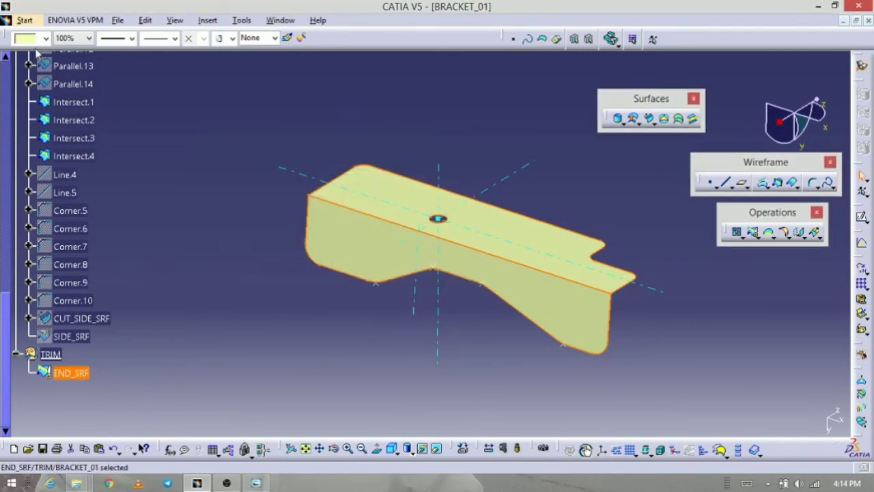
{"action": "left_click", "coordinate": [46, 38]}
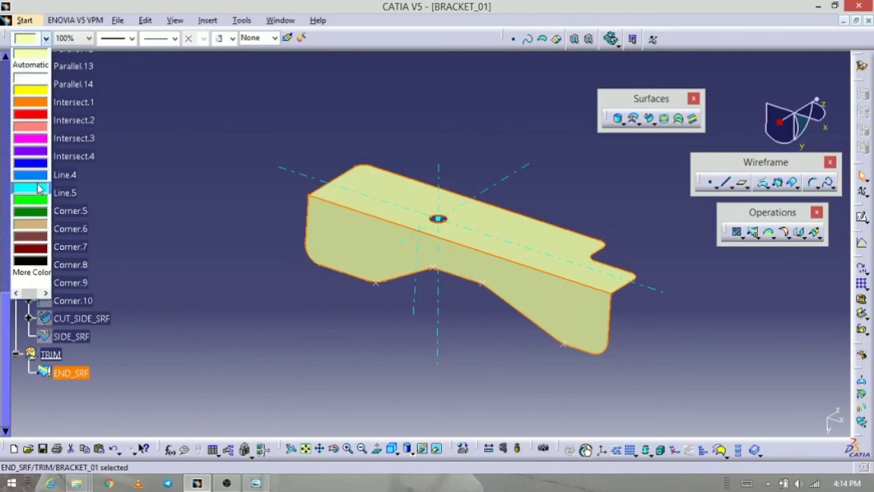
{"action": "left_click", "coordinate": [46, 179]}
- Set the display mode to shading with edges
{"action": "middle_click_drag", "start_coordinate": [447, 351], "coordinate": [405, 386]}
{"action": "middle_click_drag", "start_coordinate": [459, 325], "coordinate": [472, 316]}
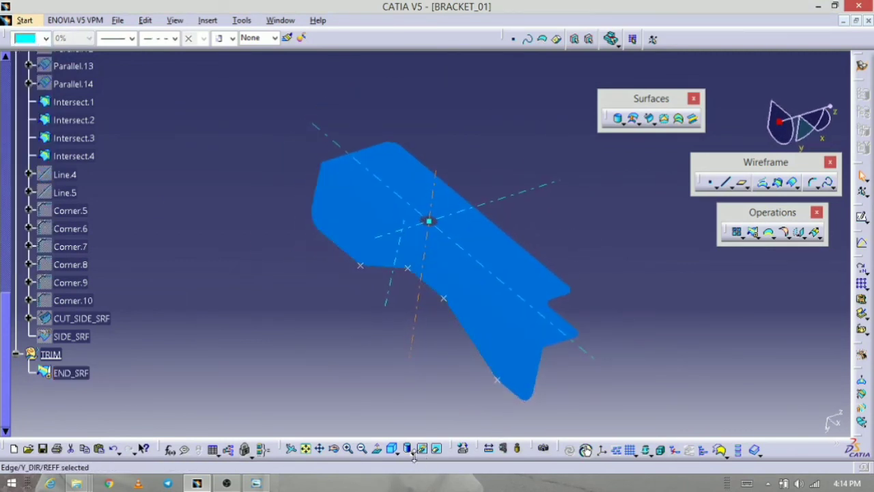
{"action": "left_click", "coordinate": [411, 454]}
{"action": "left_click", "coordinate": [423, 396]}
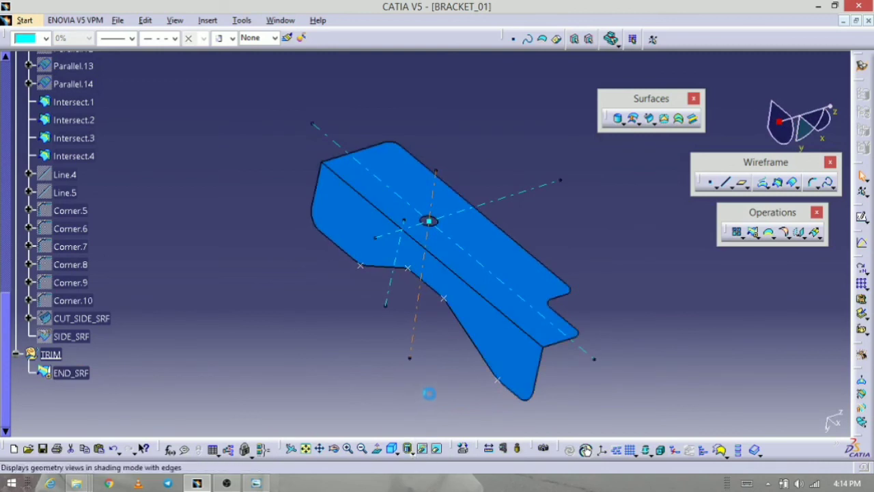
{"action": "middle_click_drag", "start_coordinate": [634, 332], "coordinate": [513, 341]}
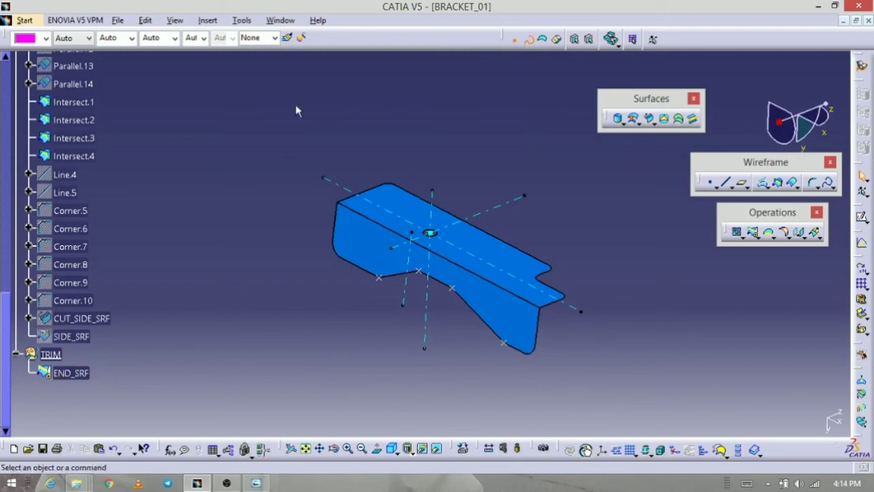
- Hide all intersection points, the base point and the dash-dot reference lines around the bracket, leaving only END_SRF shown
{"action": "left_click_drag", "start_coordinate": [296, 135], "coordinate": [605, 416]}
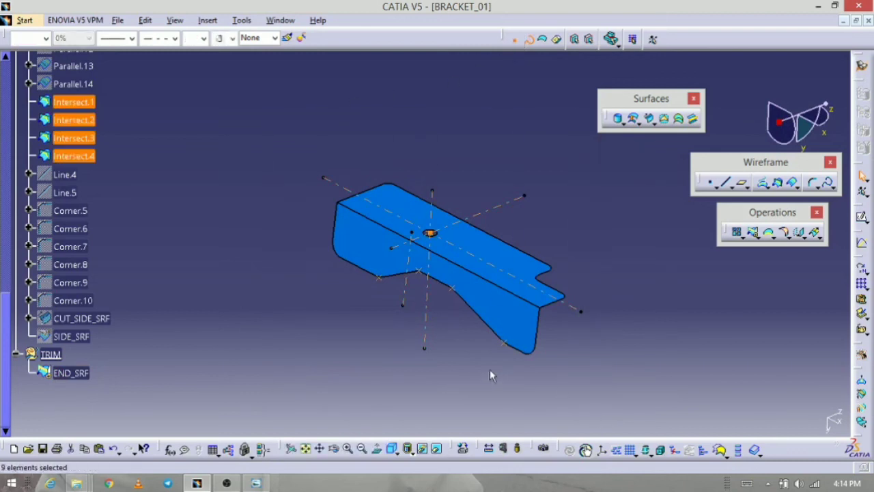
{"action": "right_click", "coordinate": [427, 334]}
{"action": "left_click", "coordinate": [478, 165]}
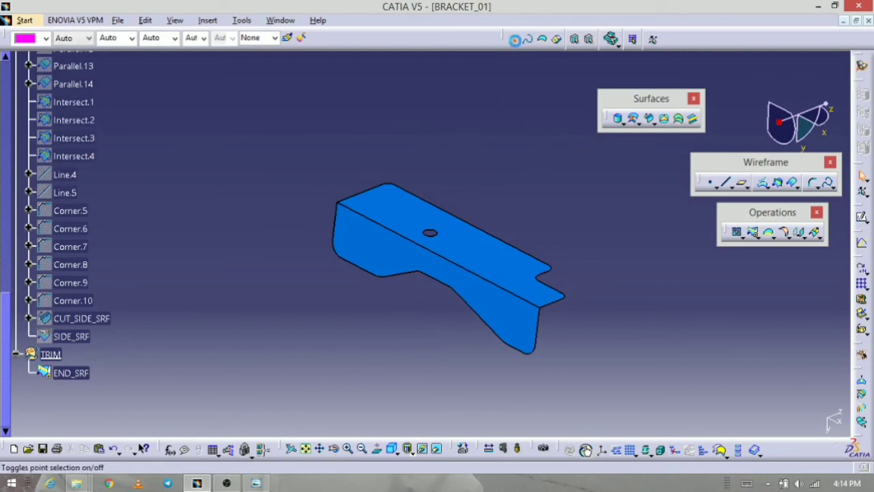
{"action": "middle_click_drag", "start_coordinate": [504, 253], "coordinate": [410, 294]}
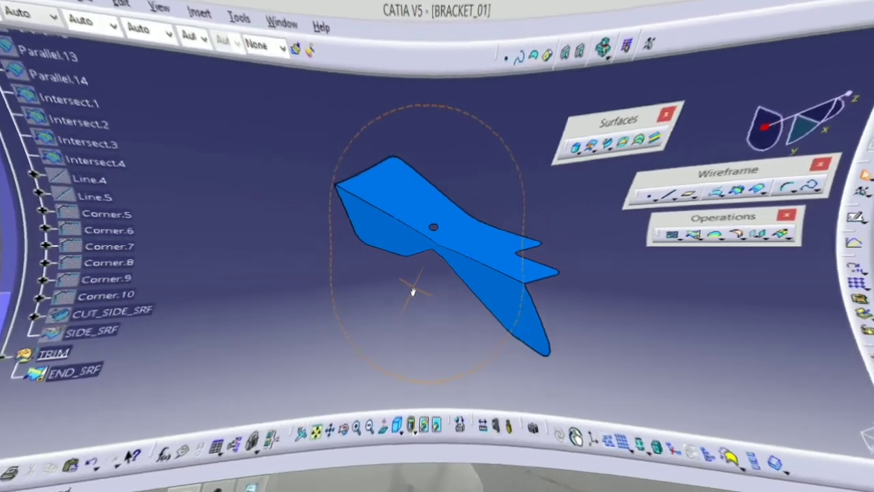